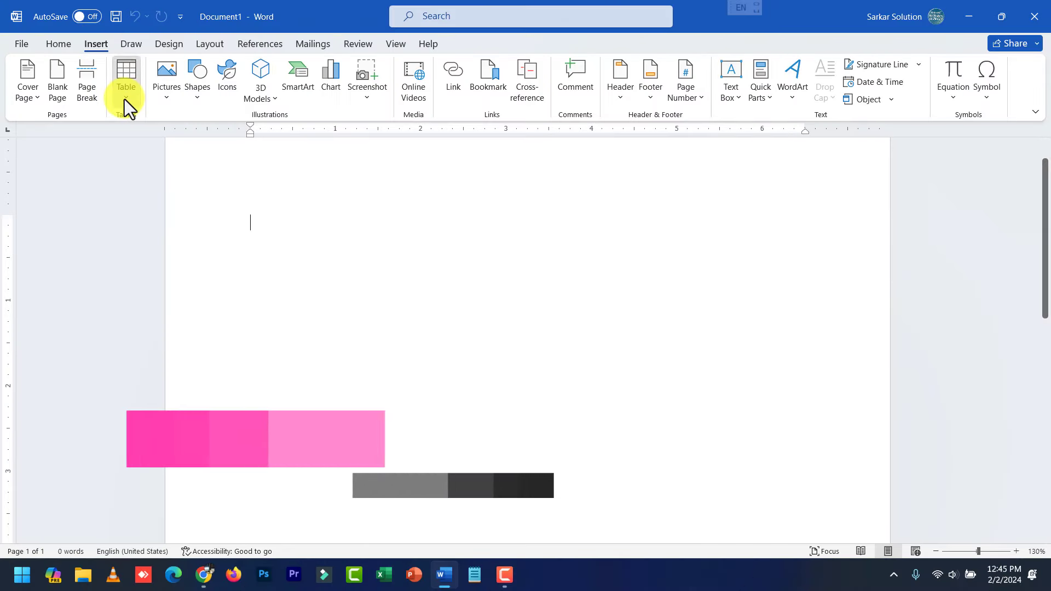
Insert an empty four-column, four-row table from the Insert > Table grid.
left_click(124, 100)
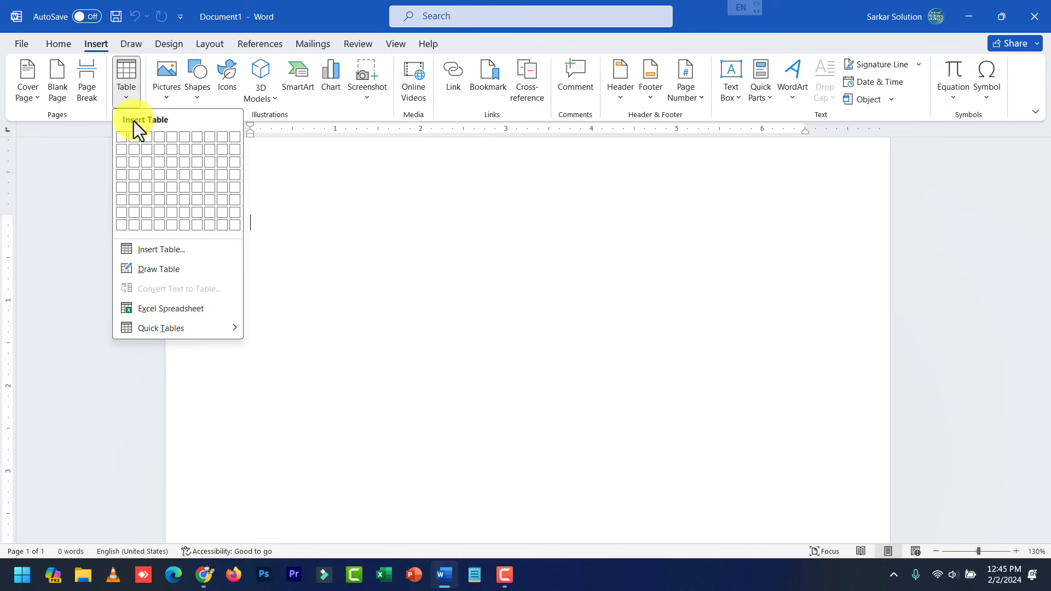
left_click(163, 176)
left_click(293, 245)
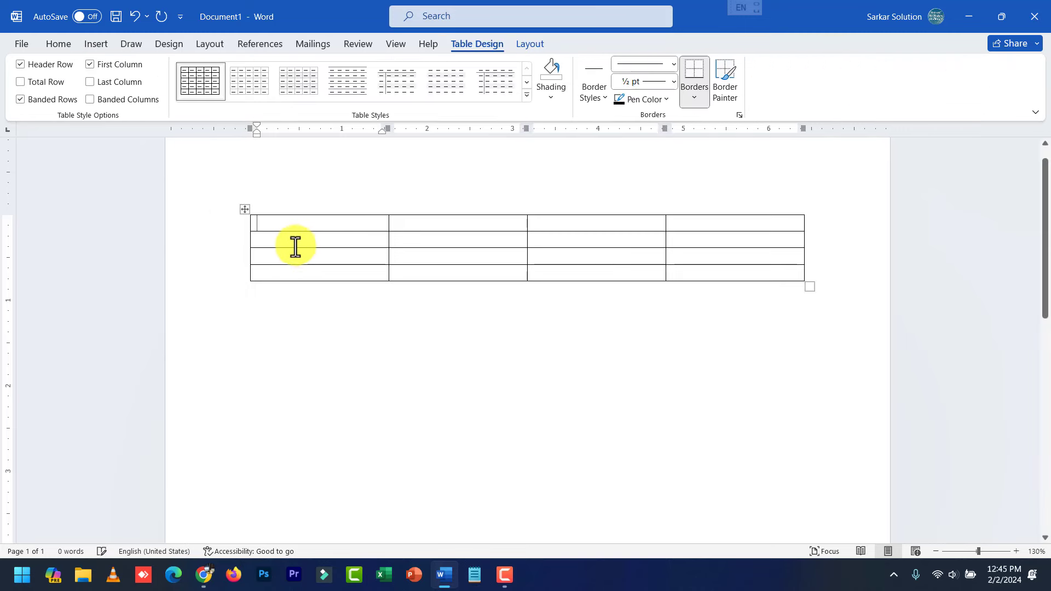
scroll(345, 235, "up", 4, "ctrl")
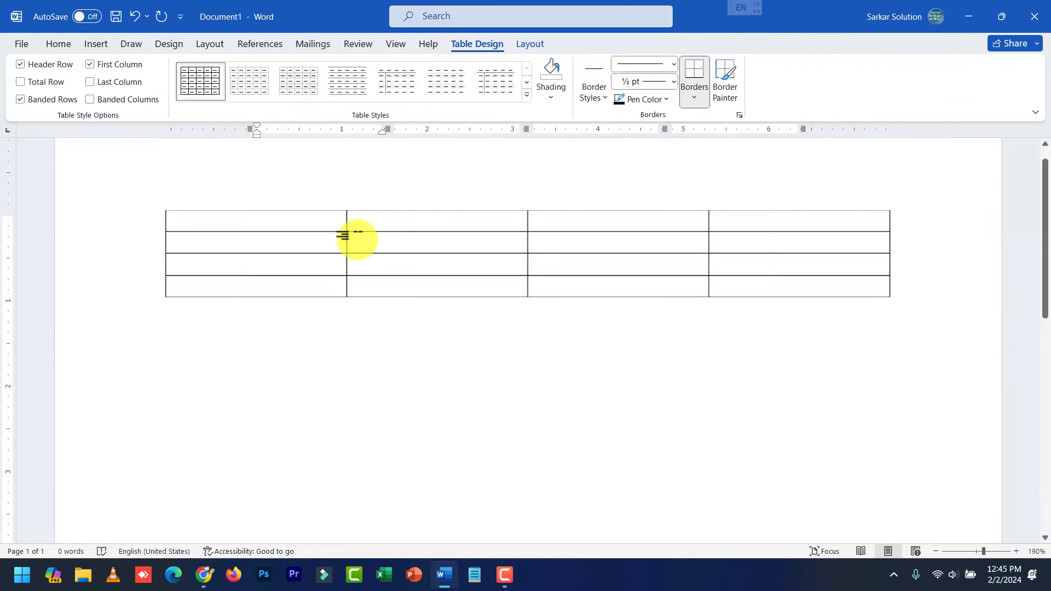
scroll(345, 234, "up", 2, "ctrl")
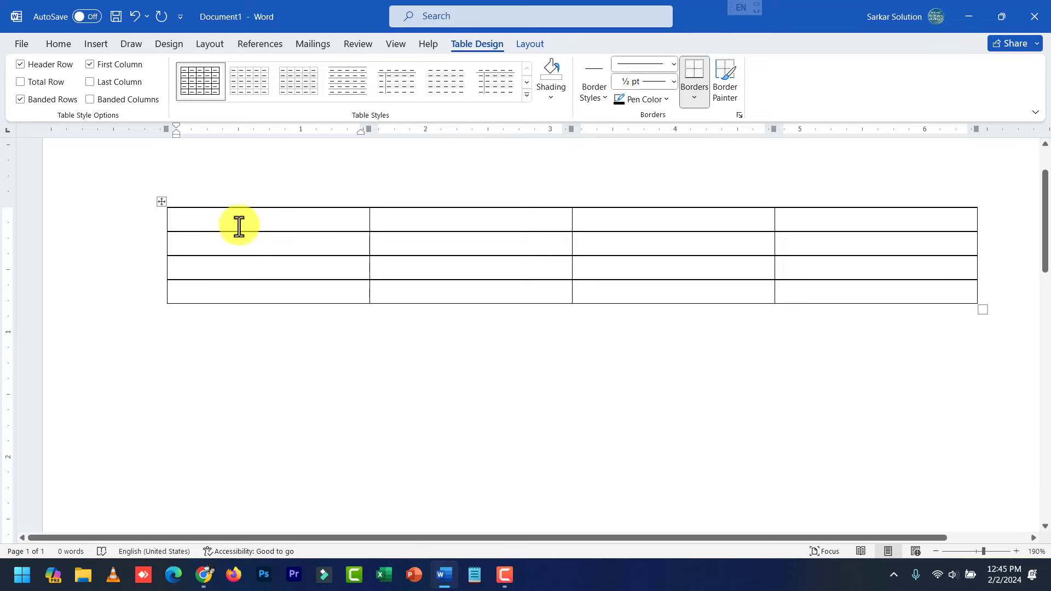
mouse_move(238, 225)
left_mouse_down()
mouse_move(709, 208)
mouse_move(787, 218)
left_mouse_up()
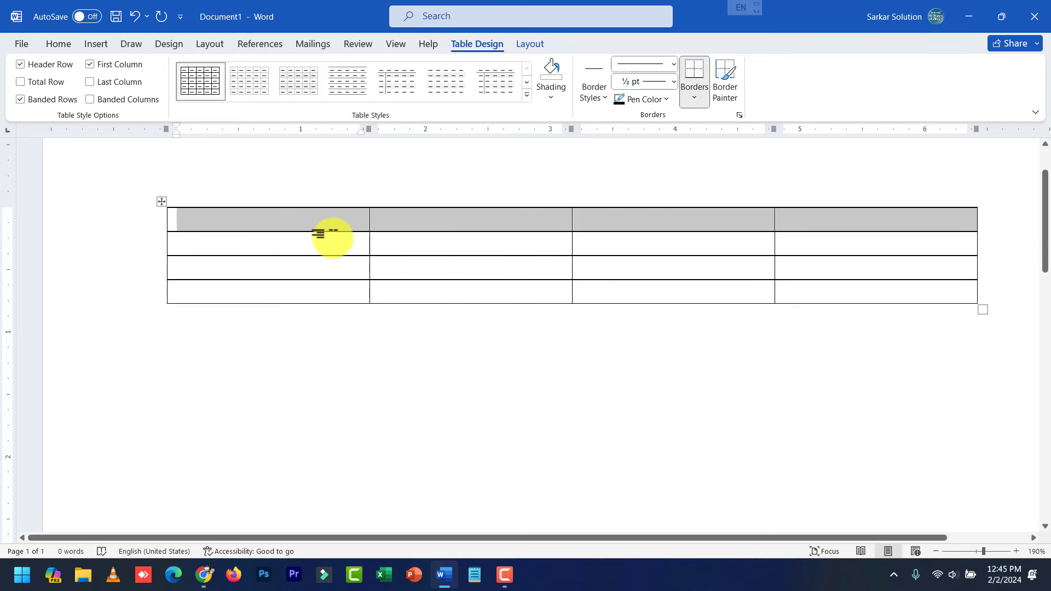
left_click(330, 220)
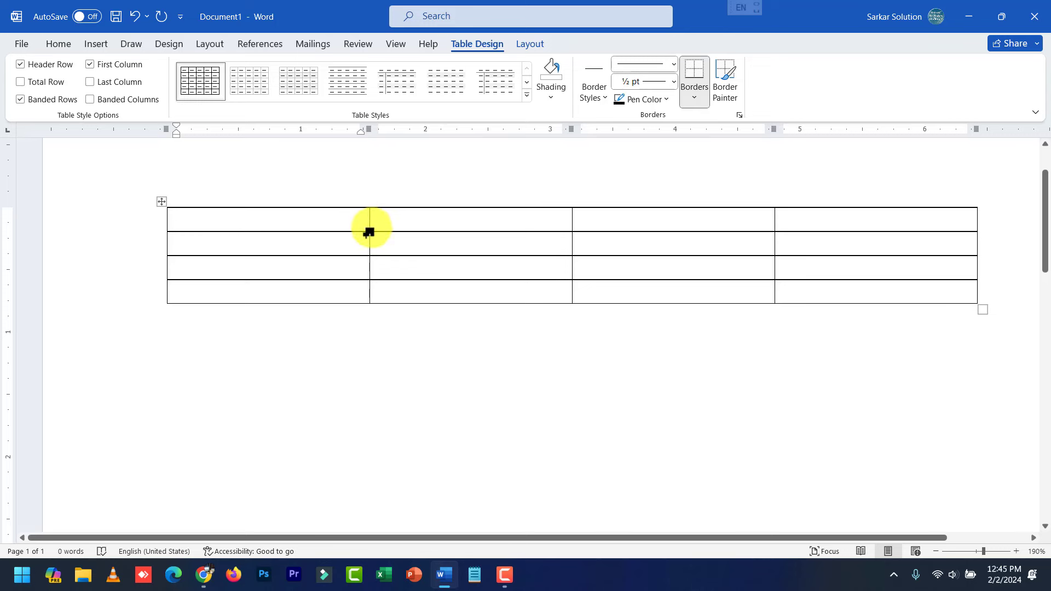
left_click_drag(336, 213, 676, 196)
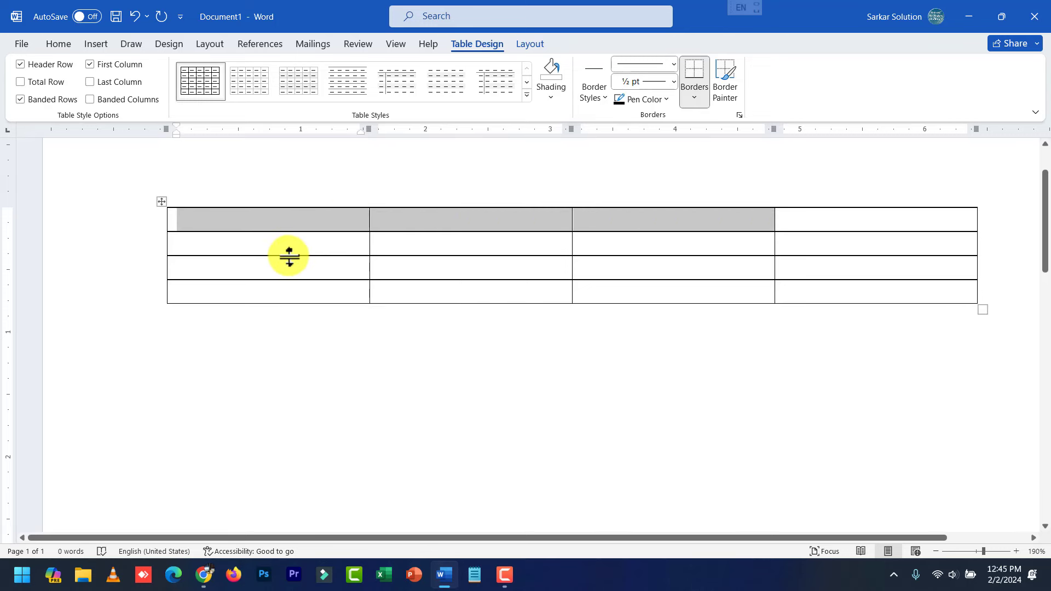
left_click(308, 219)
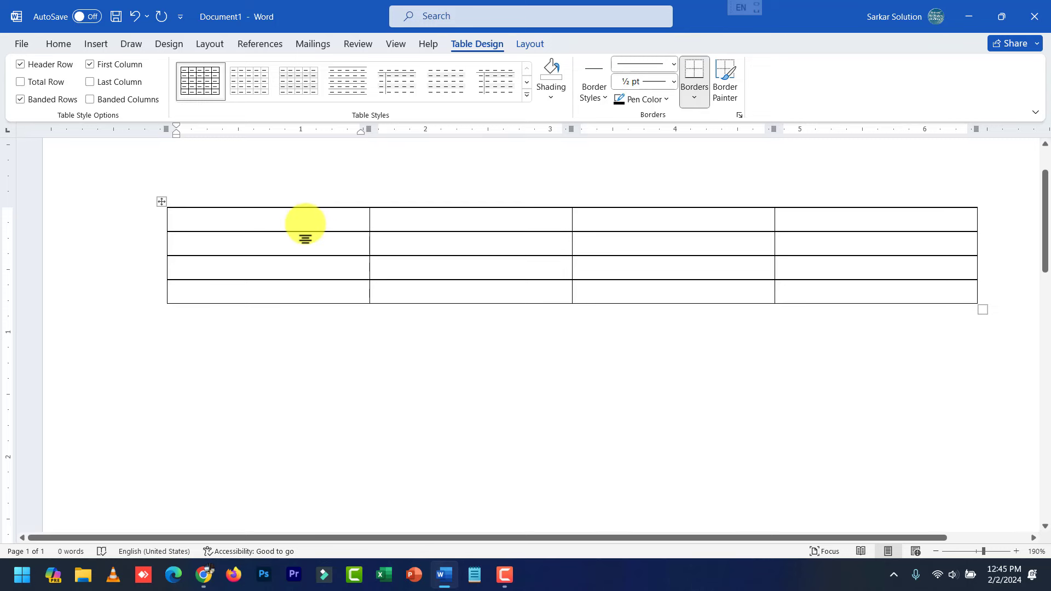
left_click(305, 224)
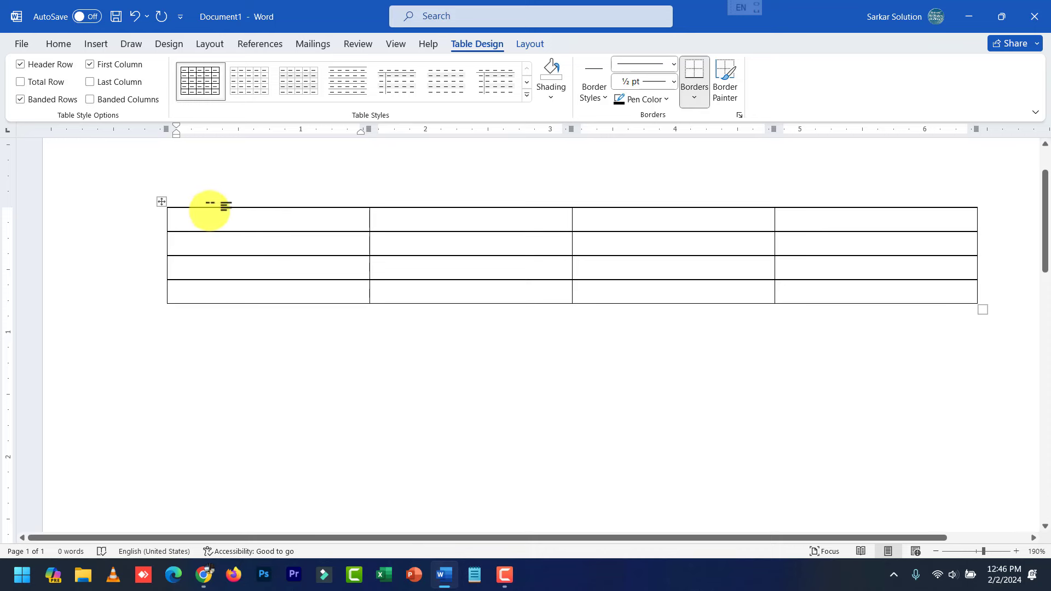
left_click(161, 202)
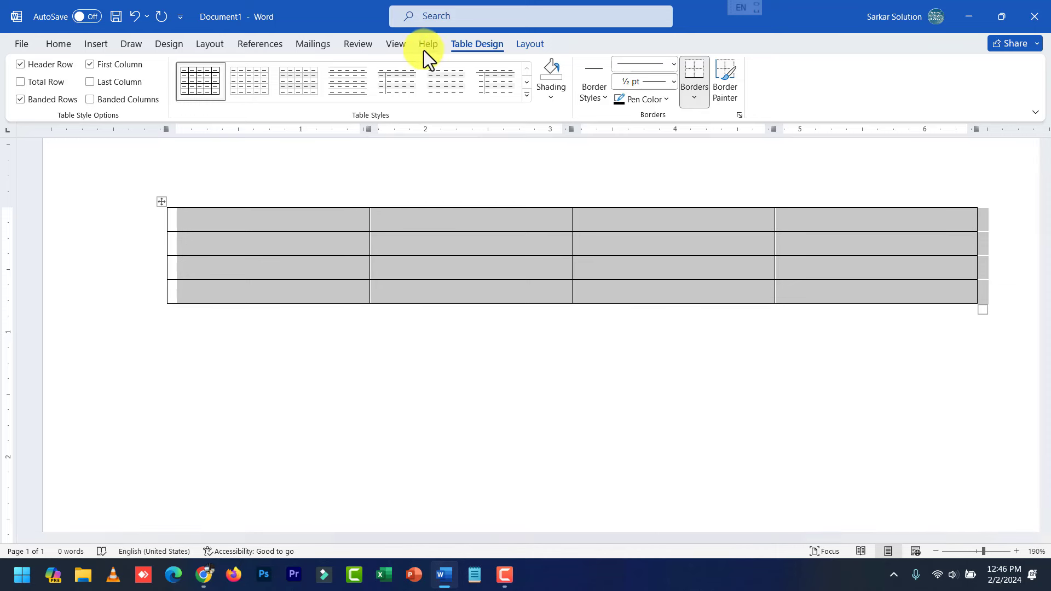
left_click(537, 43)
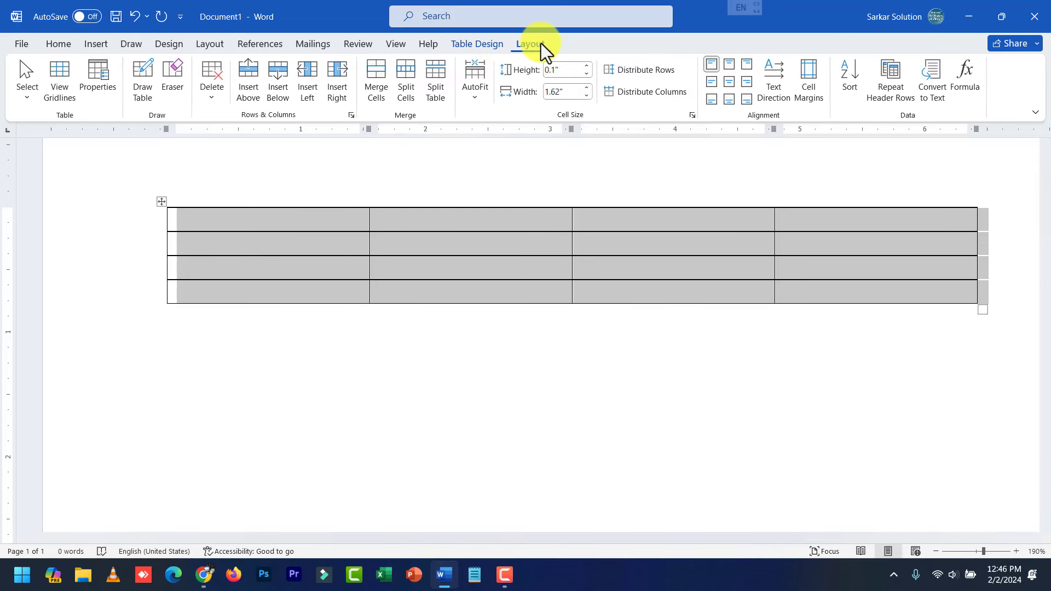
left_click(485, 43)
left_click(348, 219)
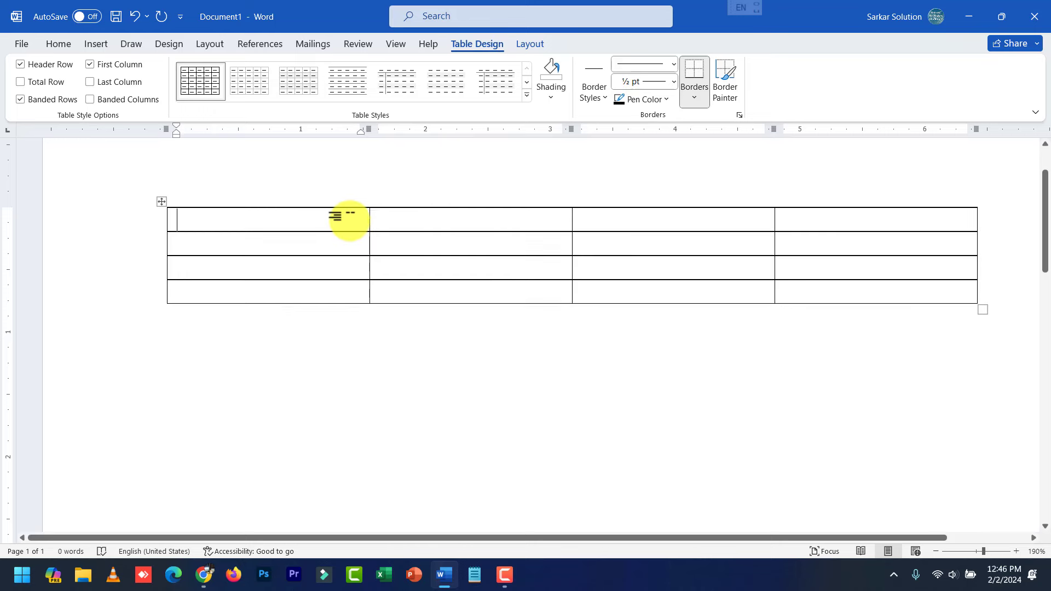
left_click(163, 203)
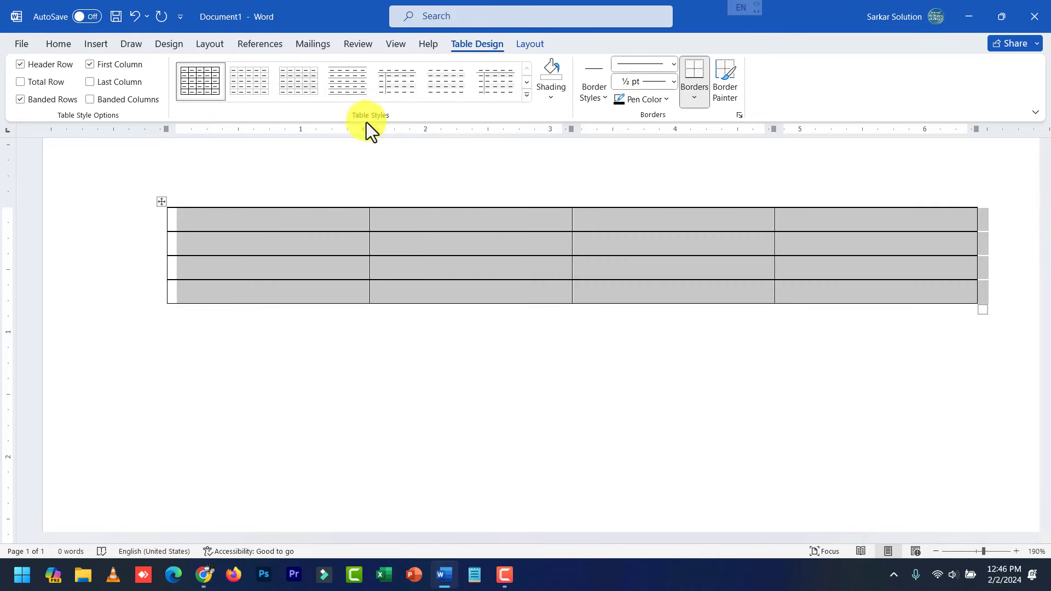
Select the whole table and apply an orange Grid Table style with a dark orange header row.
left_click(526, 95)
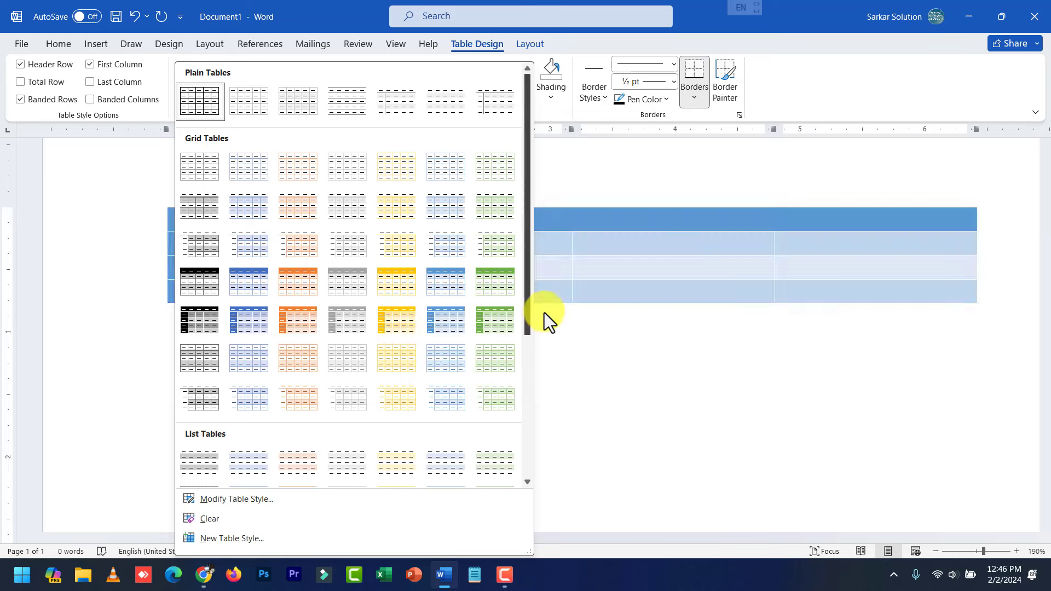
left_click(616, 347)
left_click(340, 263)
left_click_drag(323, 216, 828, 212)
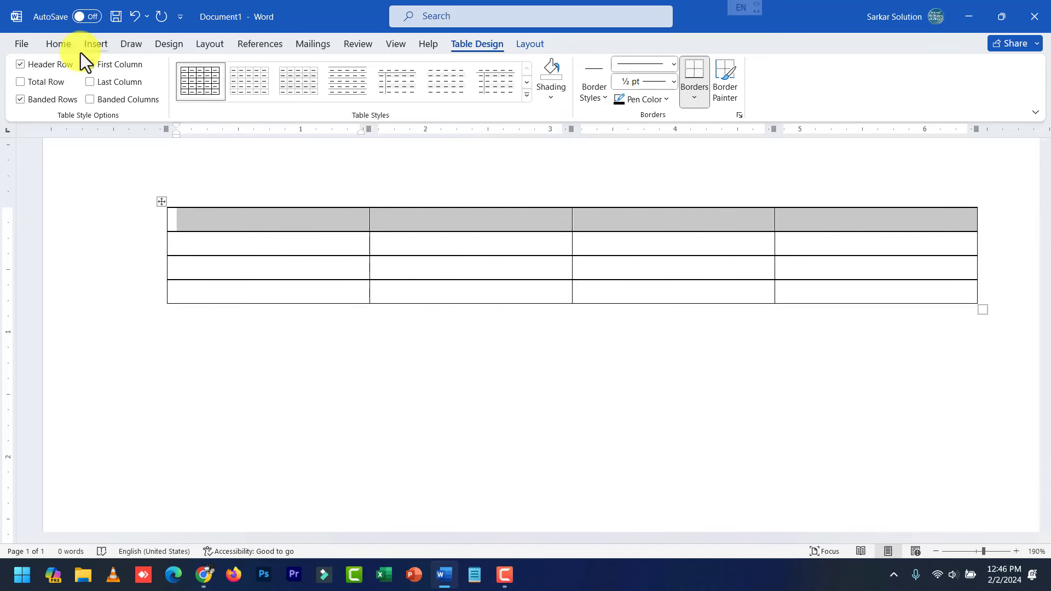
left_click(59, 44)
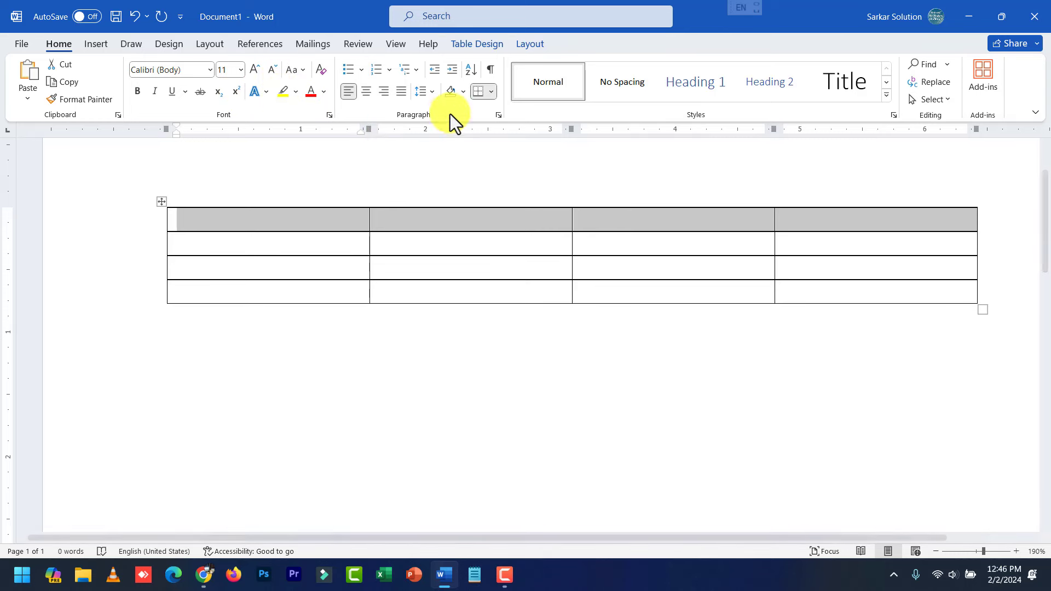
left_click(471, 45)
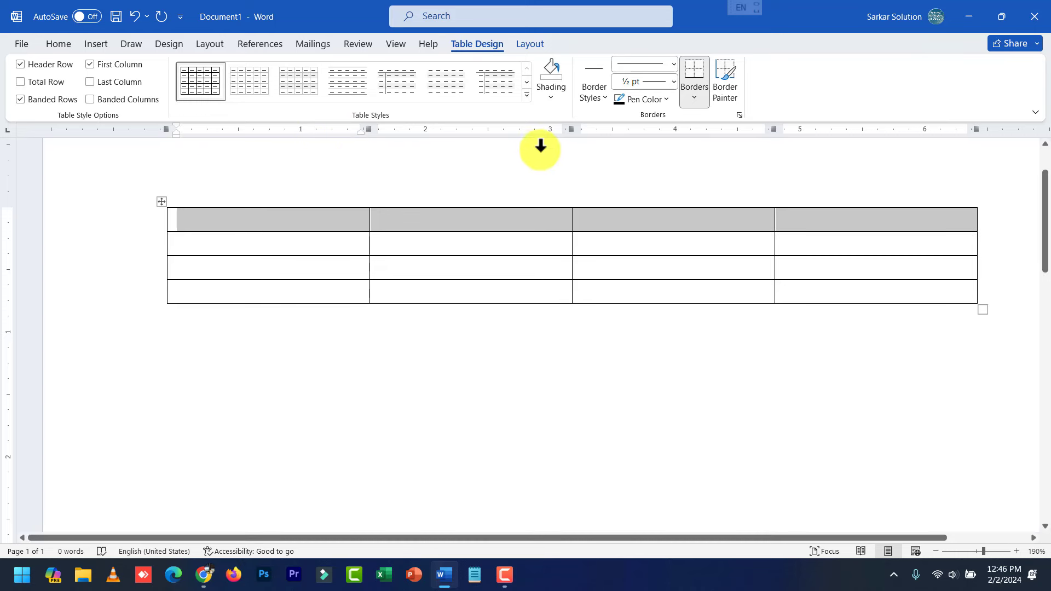
left_click(524, 222)
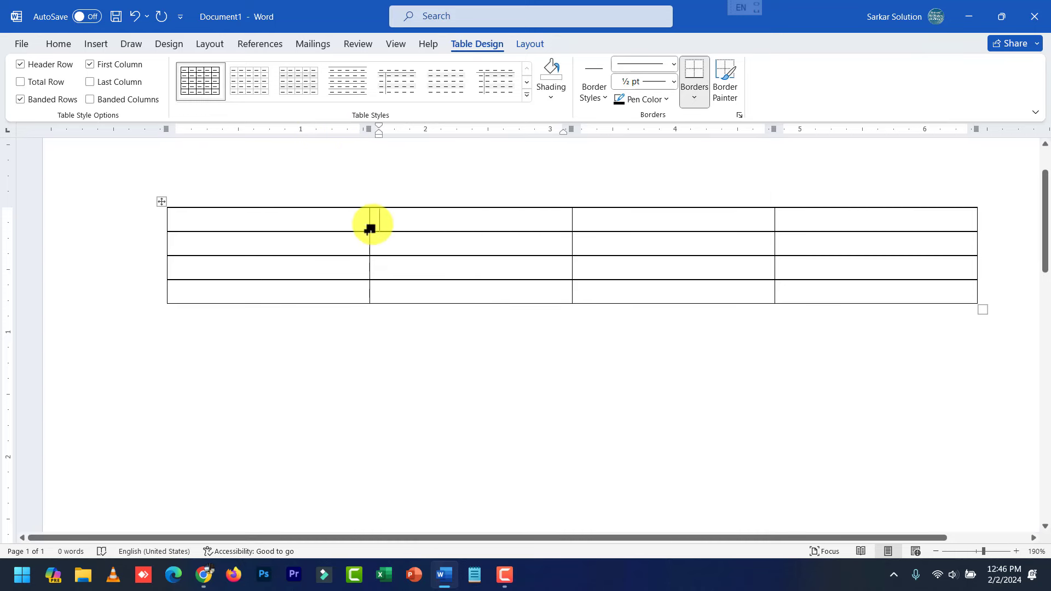
left_click(166, 202)
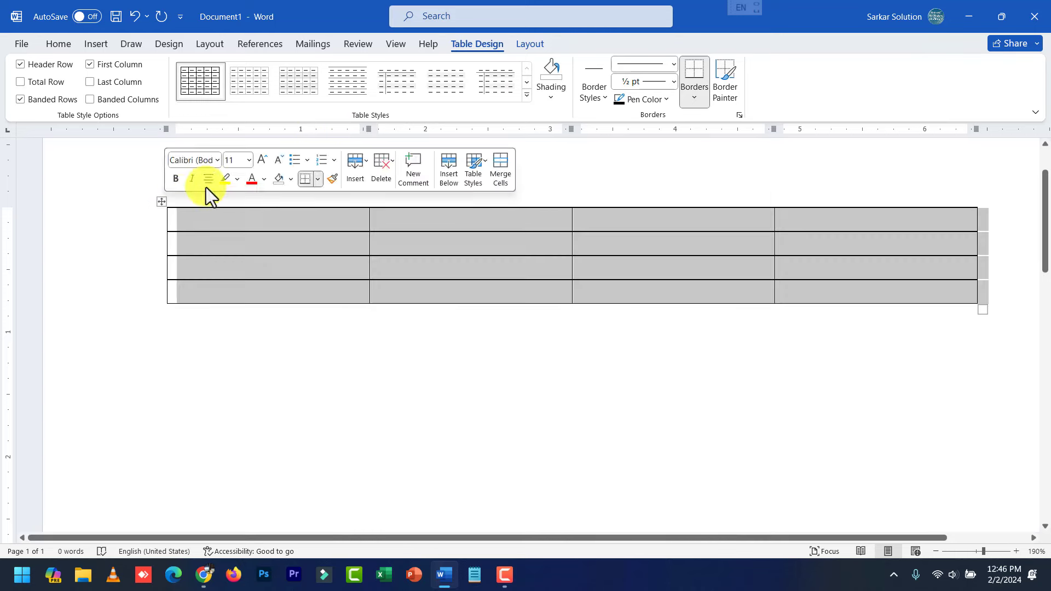
left_click(526, 95)
left_click(297, 321)
Select the whole table and bring up the Border Styles gallery of theme borders.
left_click_drag(181, 219, 731, 220)
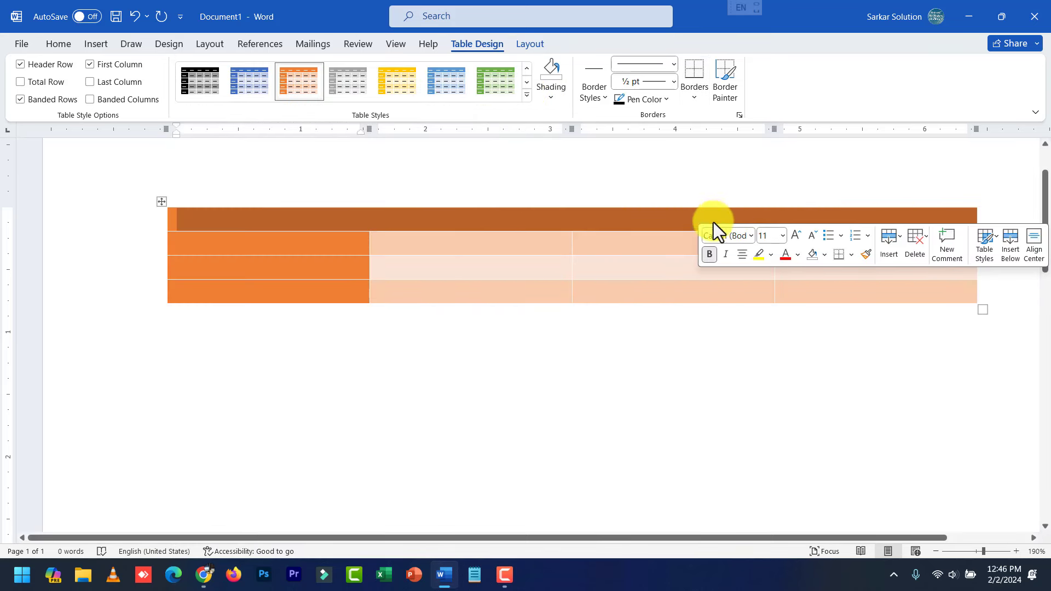
left_click(550, 231)
left_click(320, 228)
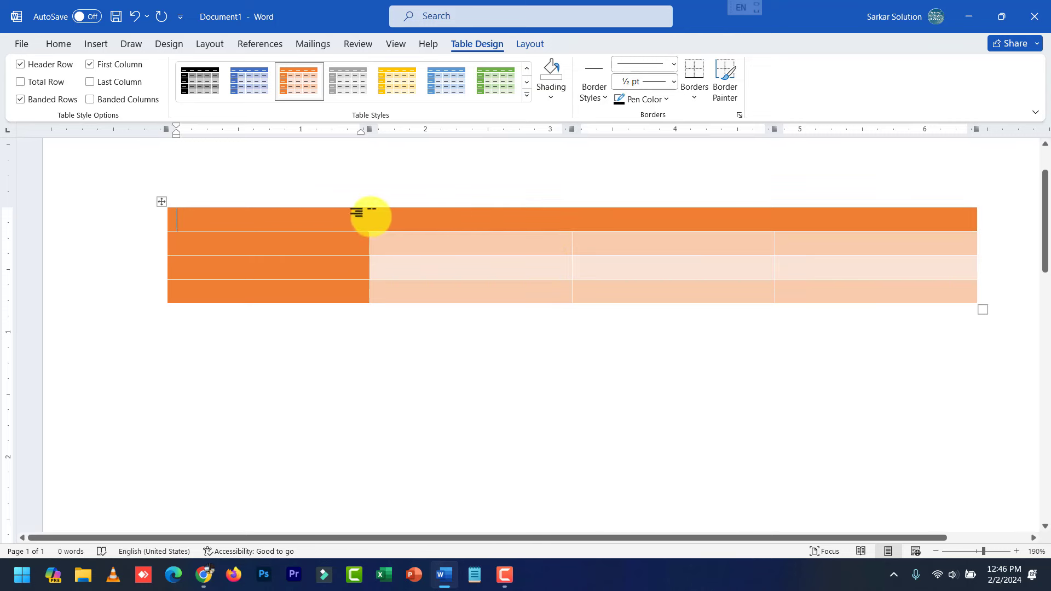
left_click_drag(348, 216, 864, 196)
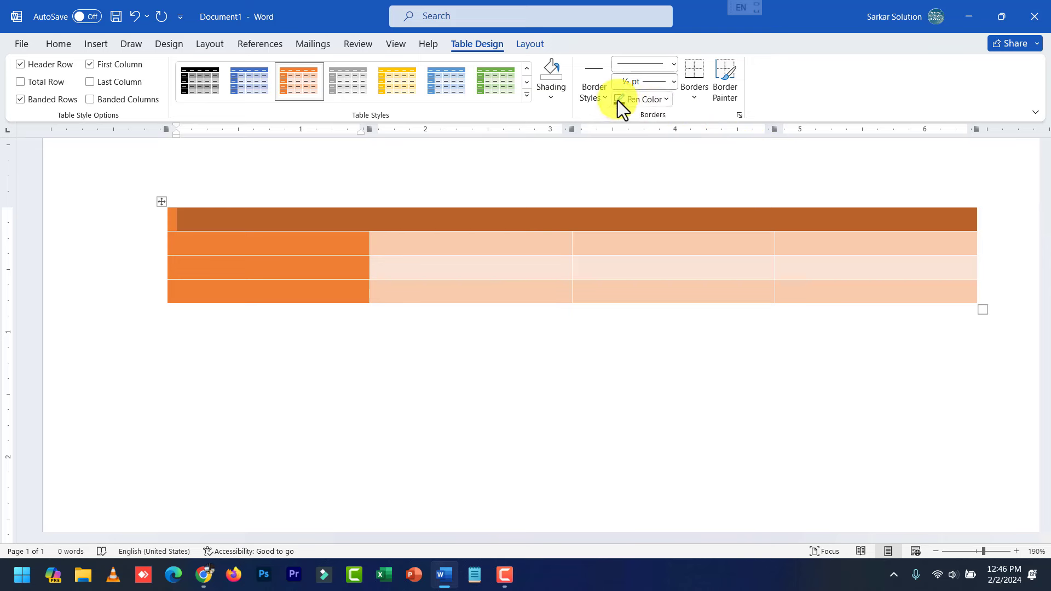
left_click(552, 97)
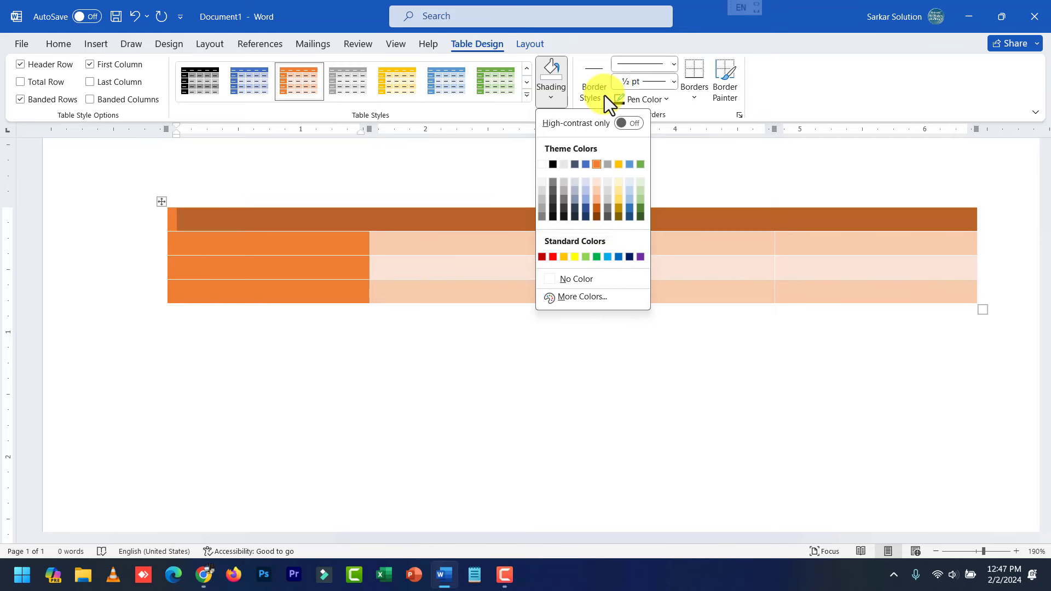
left_click(195, 222)
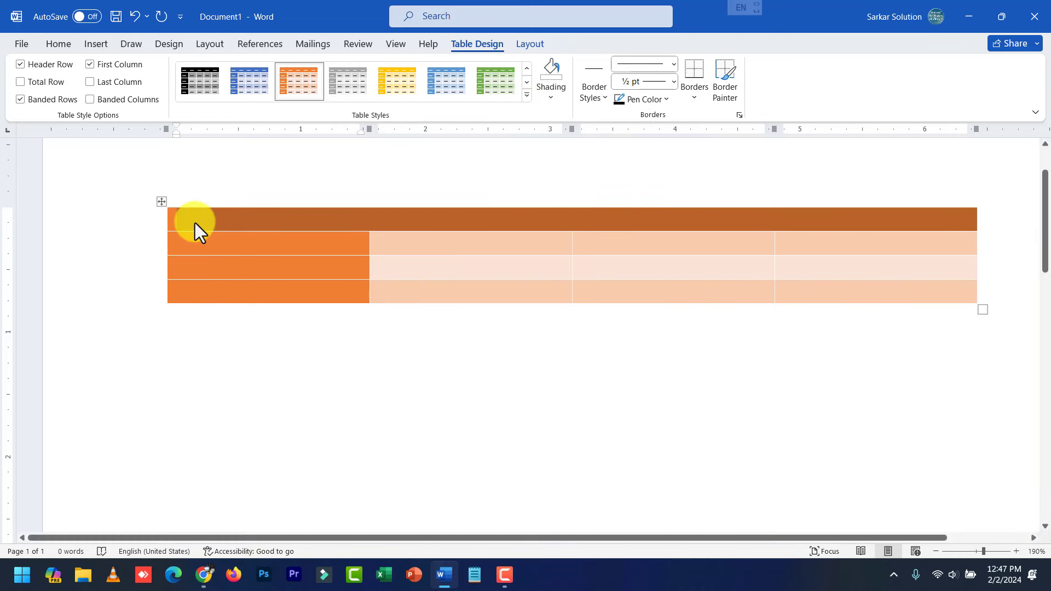
left_click(162, 202)
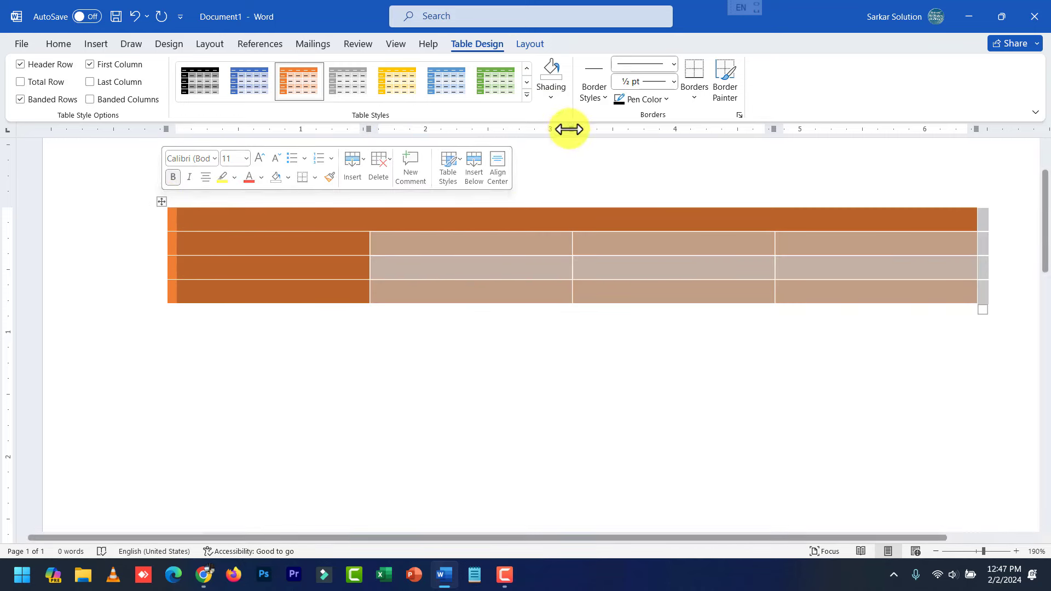
left_click(605, 97)
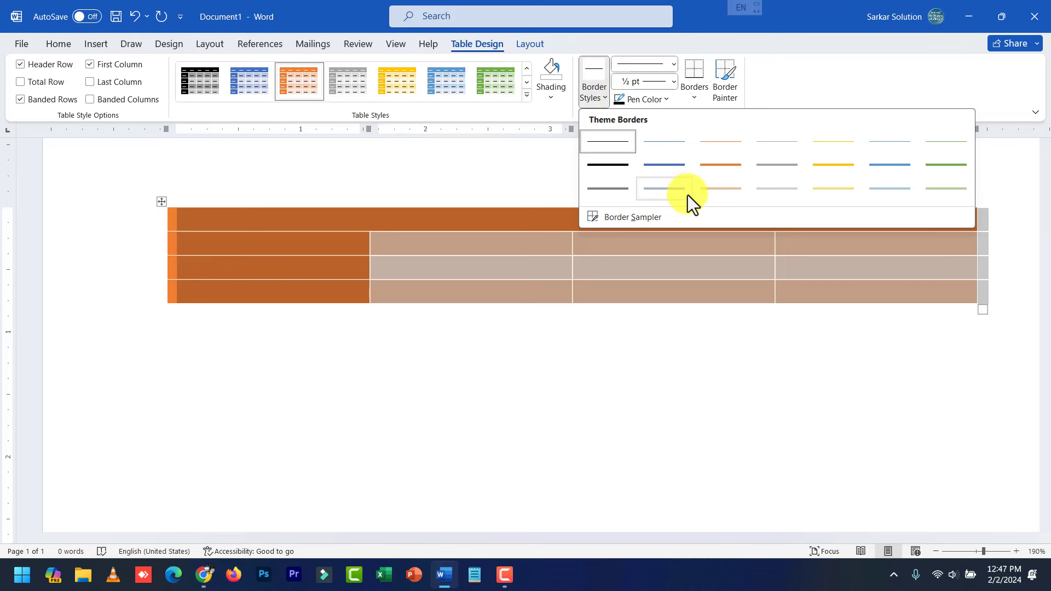
With 1½ pt border styles, draw two extra vertical borders down the table's lower rows, one orange.
left_click(718, 166)
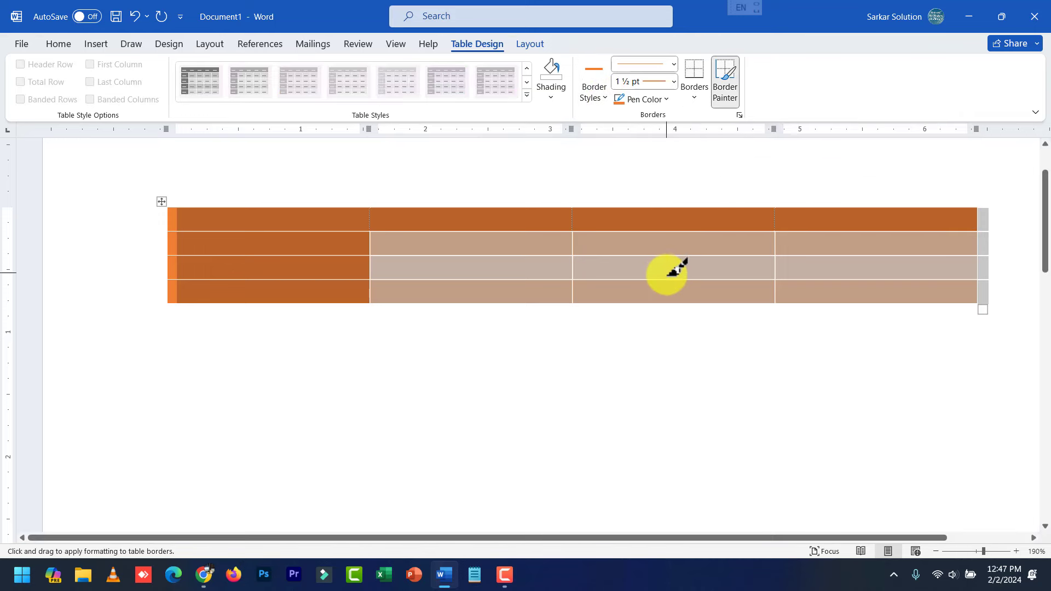
left_click_drag(685, 233, 687, 328)
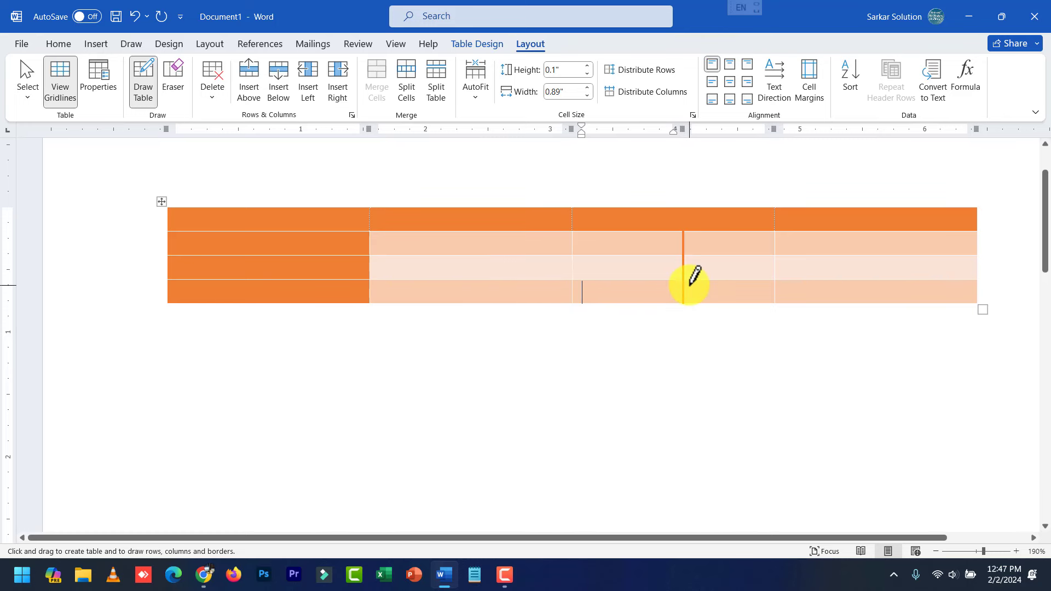
left_click(481, 46)
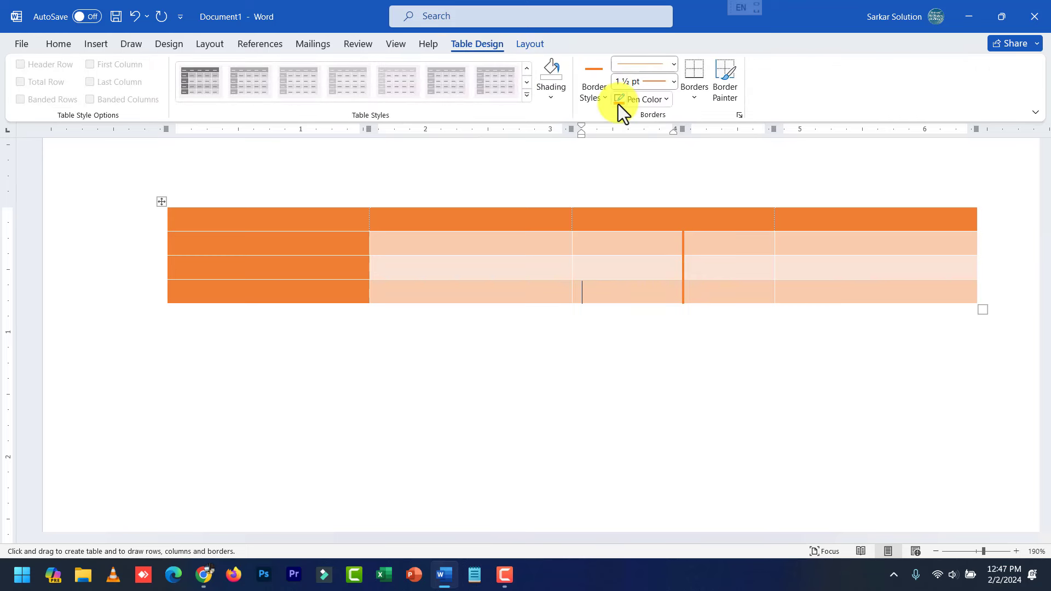
left_click(601, 96)
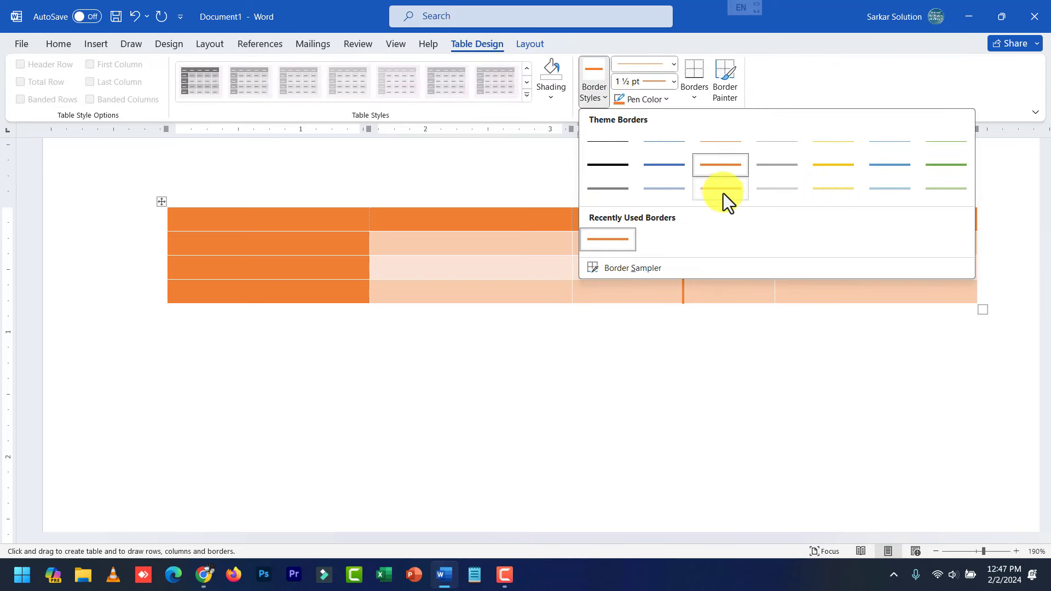
left_click(871, 165)
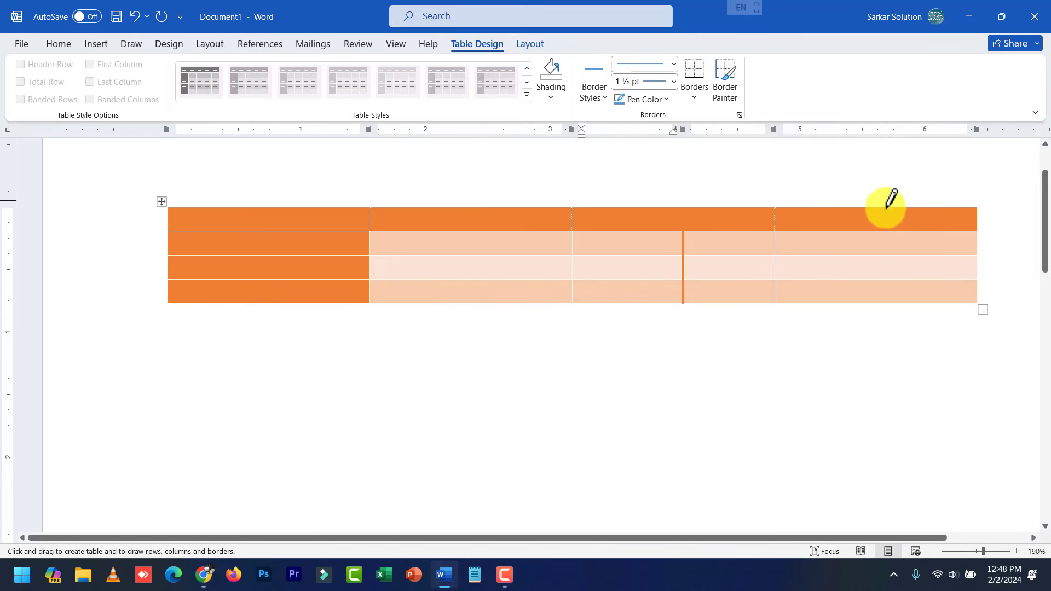
left_click_drag(886, 209, 885, 301)
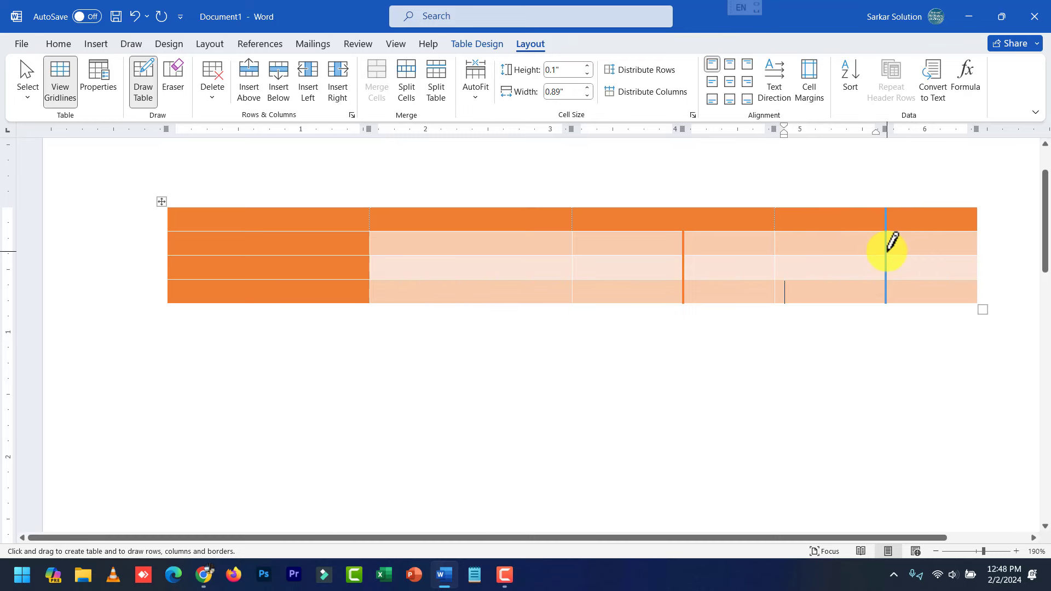
Erase the added vertical border and the thick orange divider across rows 2–4.
left_click(181, 79)
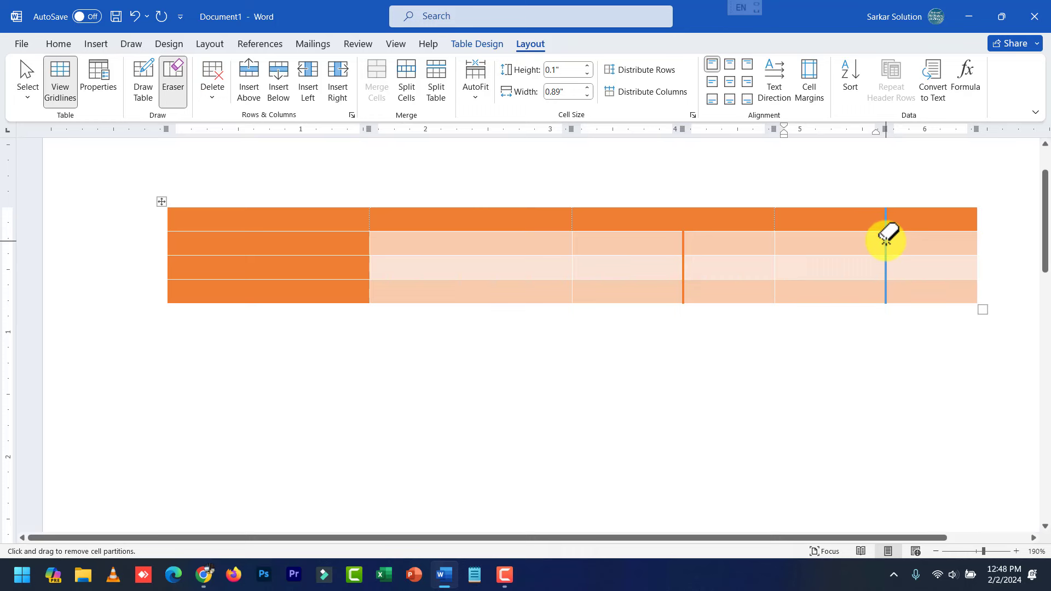
left_click(886, 237)
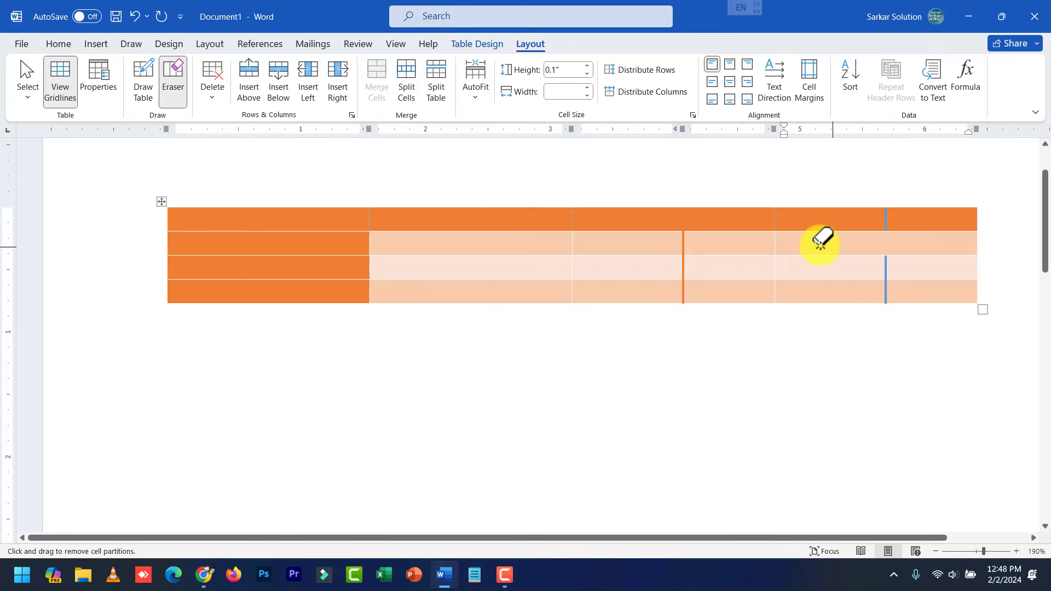
left_click(886, 266)
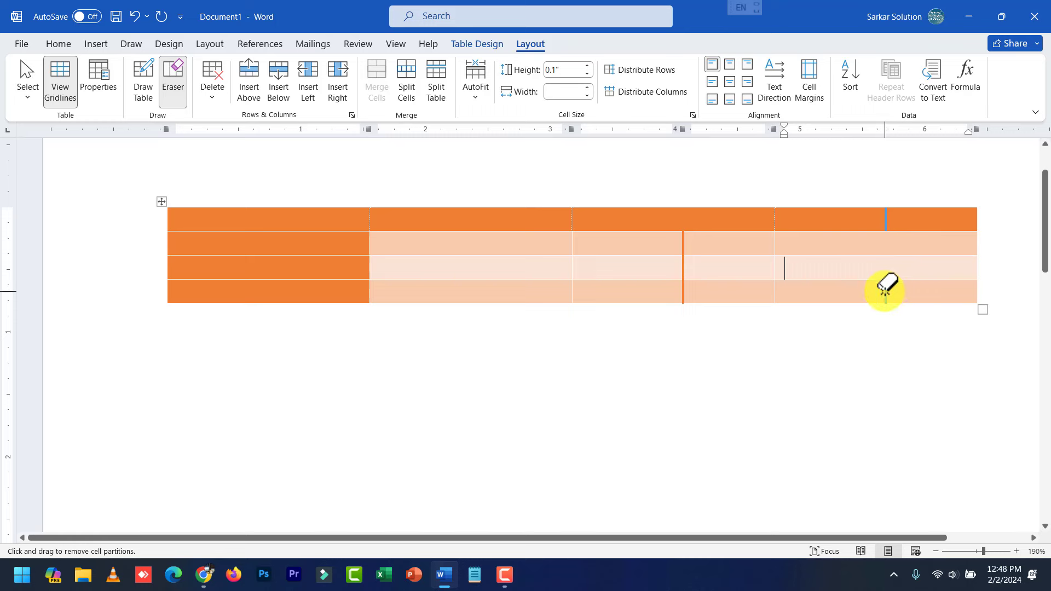
left_click(886, 291)
left_click(887, 216)
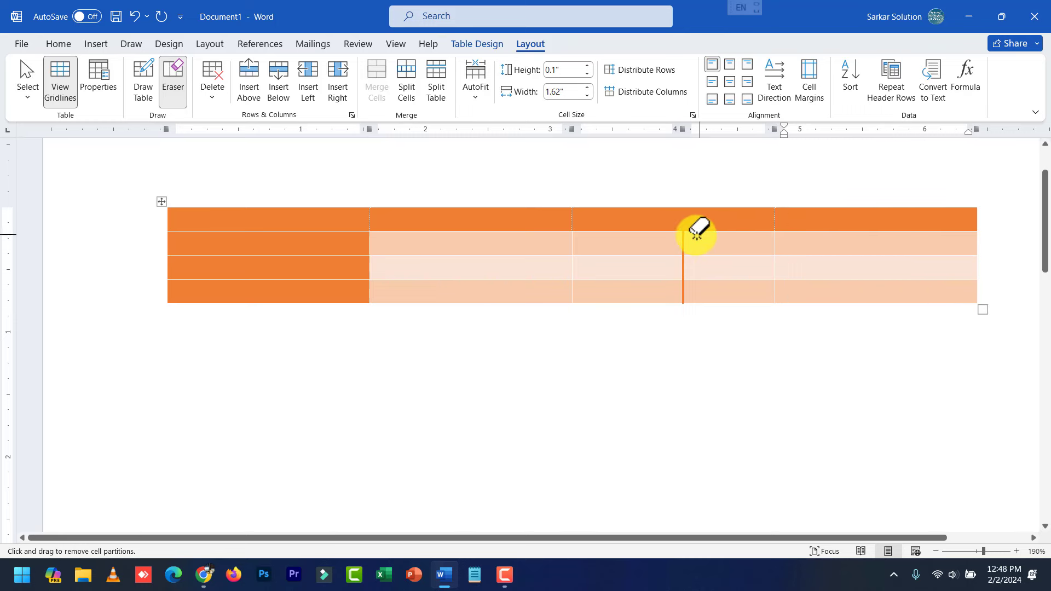
left_click_drag(681, 247, 689, 302)
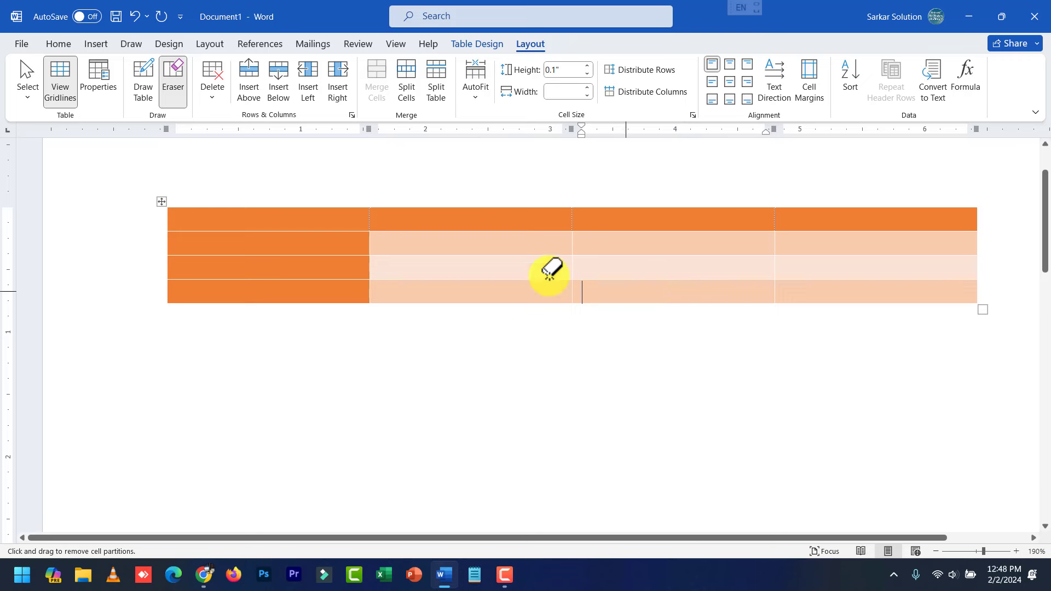
Draw a new table outline below the orange table.
left_click(145, 82)
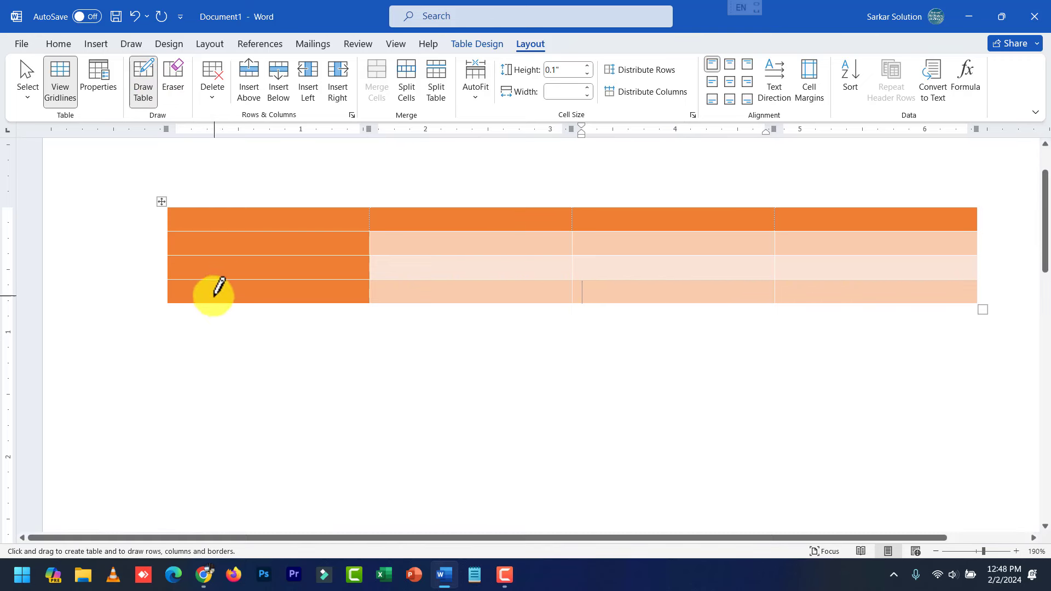
mouse_move(168, 323)
left_mouse_down()
mouse_move(660, 440)
mouse_move(979, 466)
left_mouse_up()
scroll(706, 362, "down", 2)
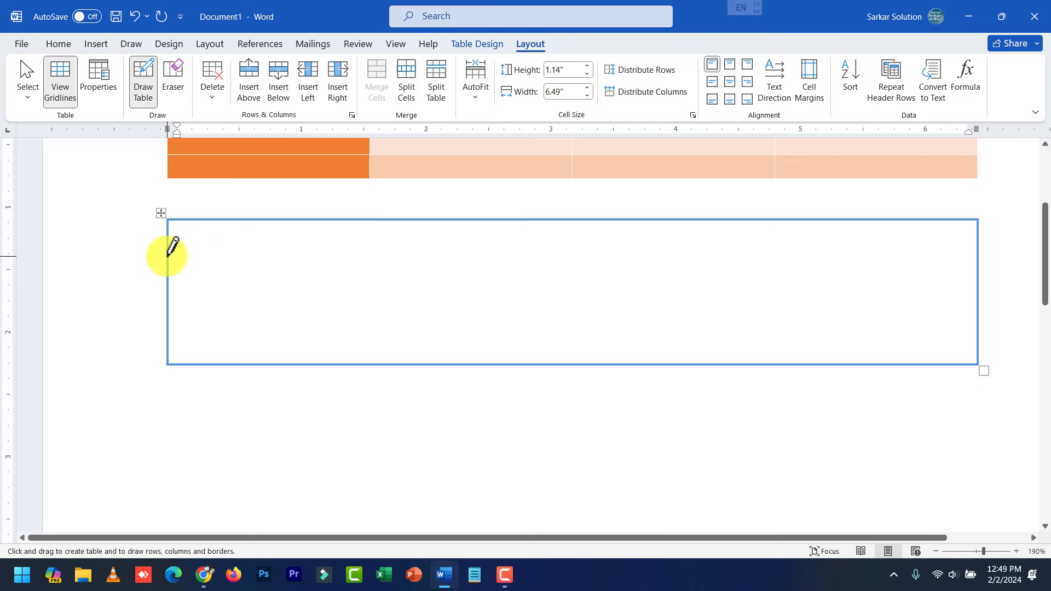
Divide the new table into four rows and two columns with three row lines and one column line.
left_click_drag(169, 255, 943, 255)
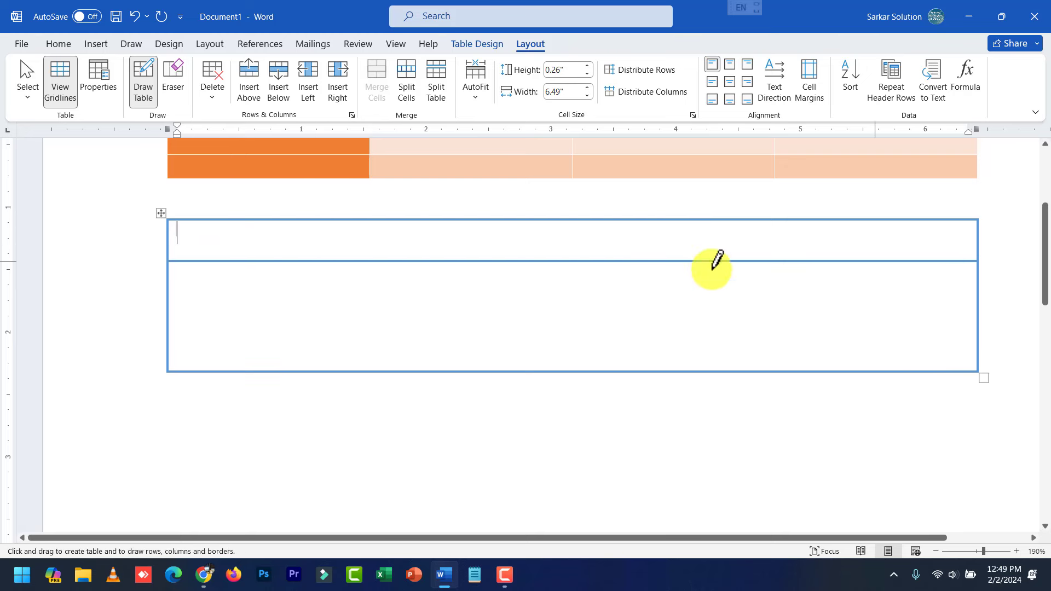
left_click_drag(174, 298, 981, 299)
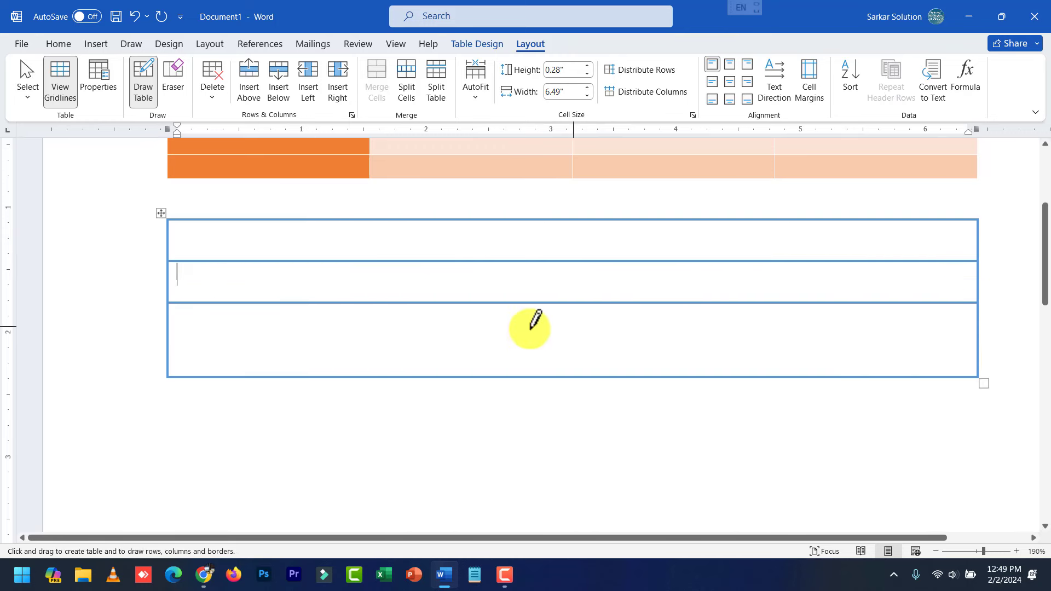
left_click_drag(170, 340, 984, 339)
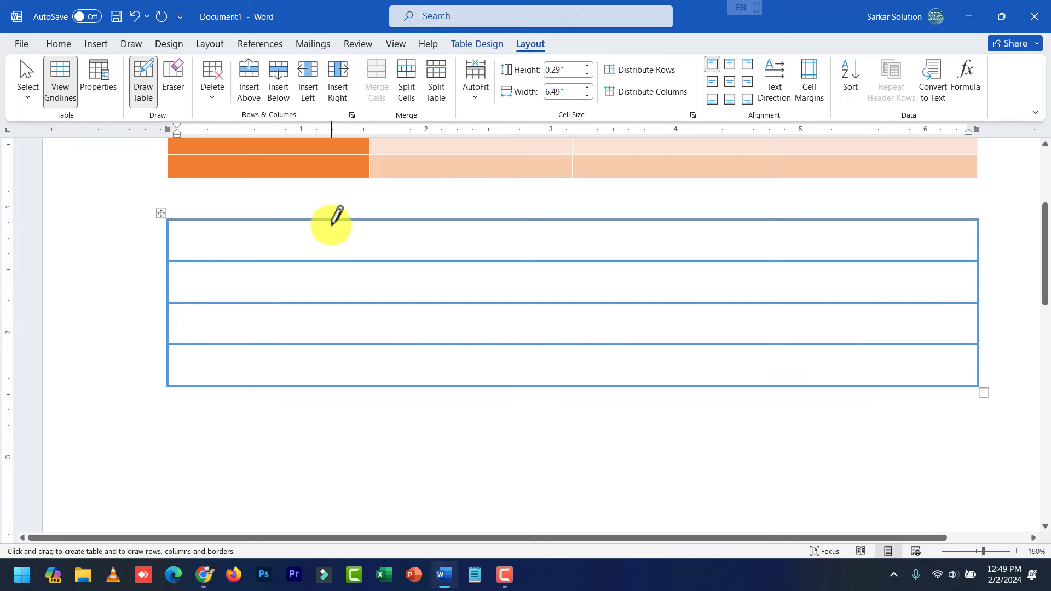
left_click_drag(331, 222, 327, 387)
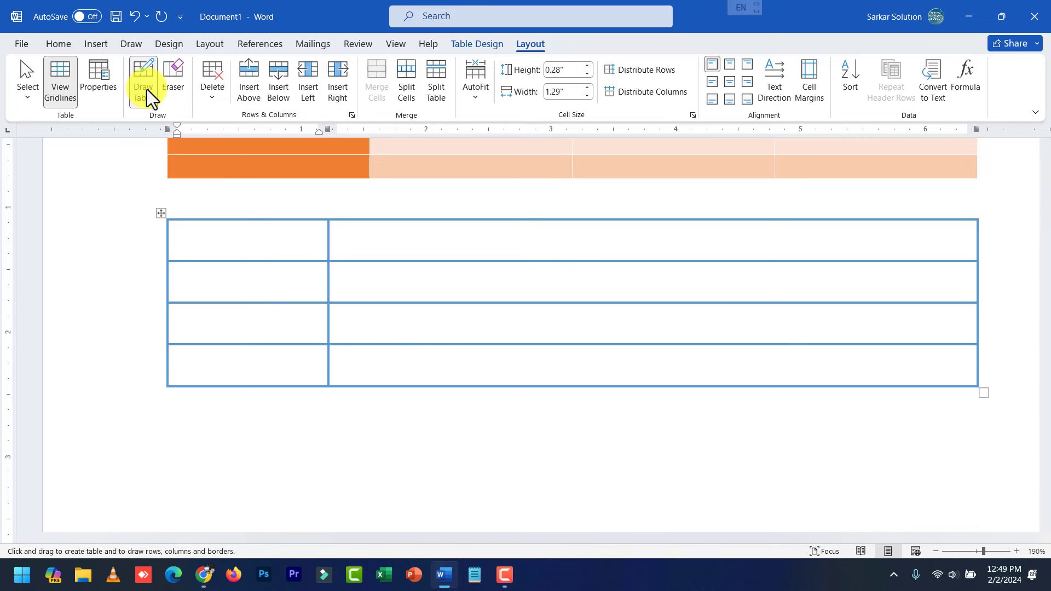
scroll(545, 223, "up", 1)
scroll(721, 360, "up", 2)
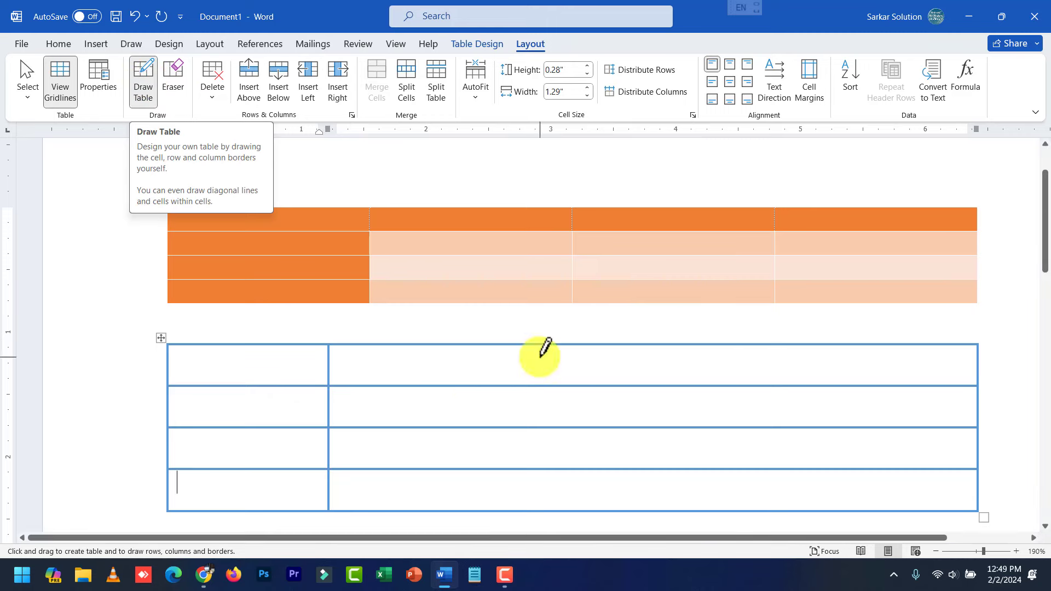
scroll(521, 352, "down", 1)
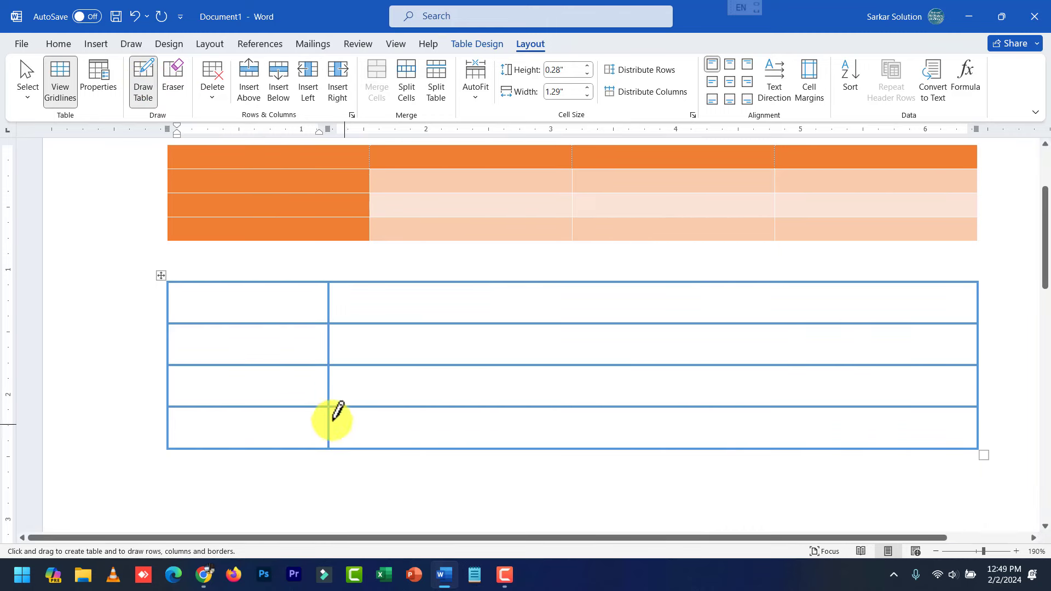
scroll(338, 410, "up", 2)
left_click(103, 39)
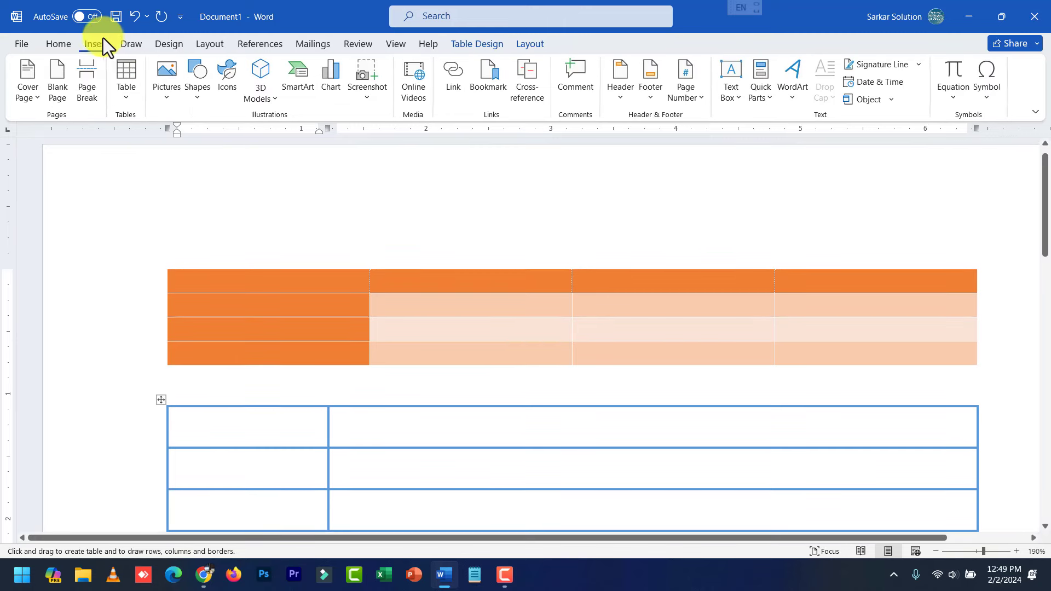
left_click(124, 96)
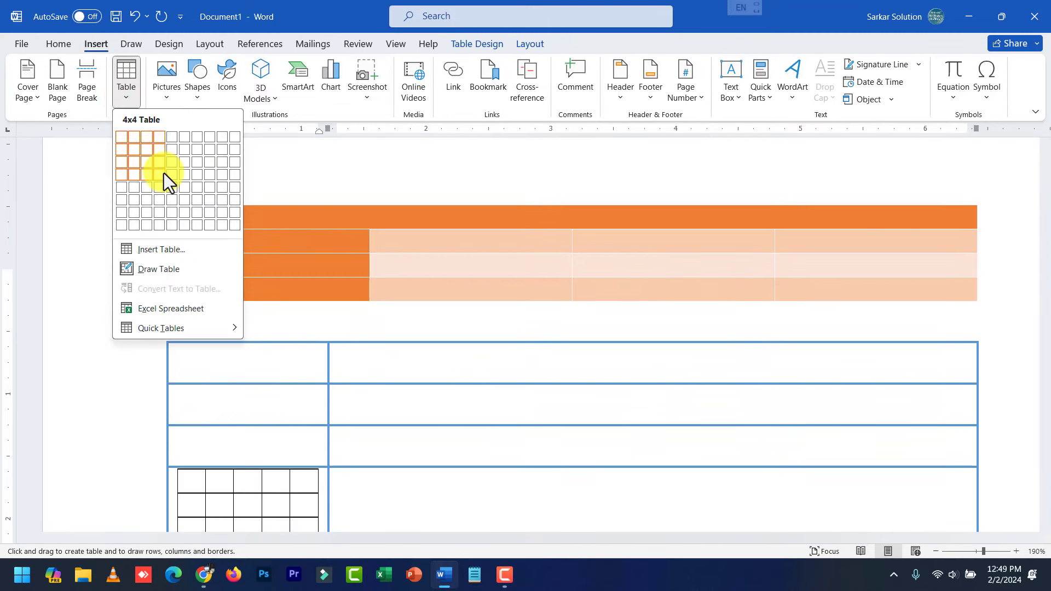
left_click(439, 403)
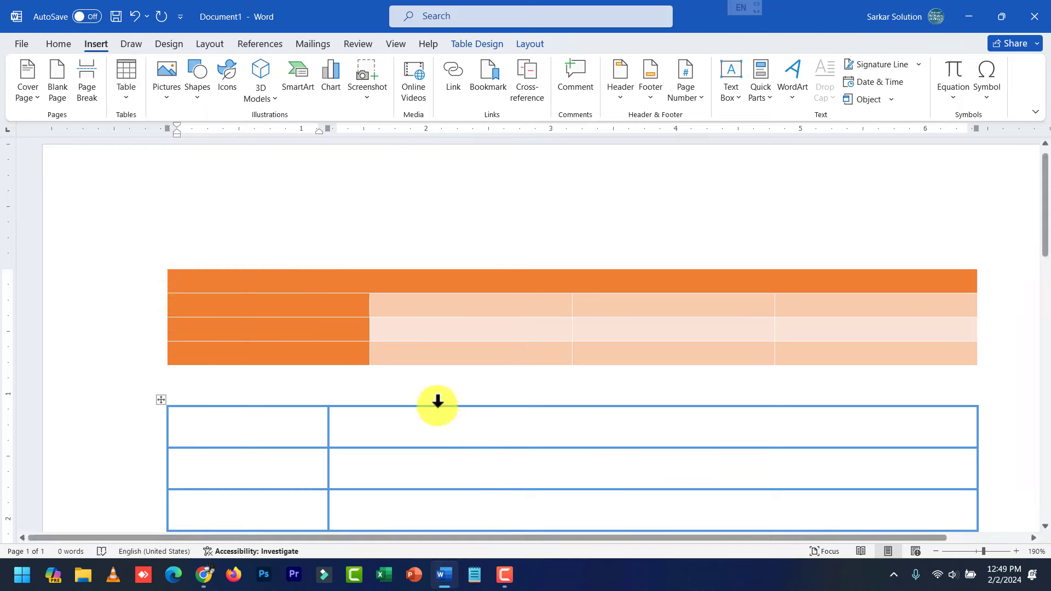
left_click(541, 46)
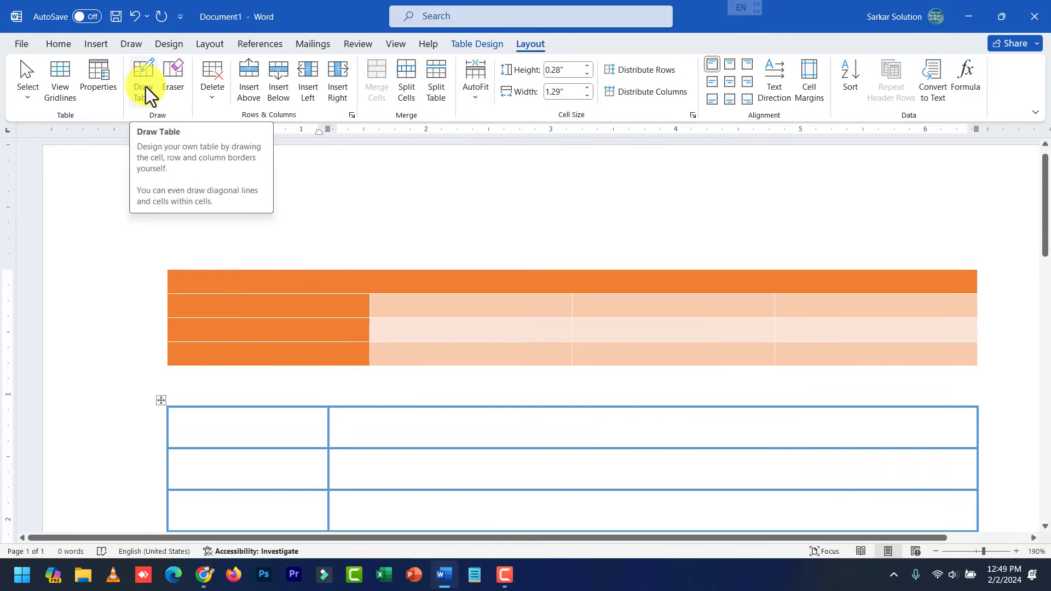
key("Tab")
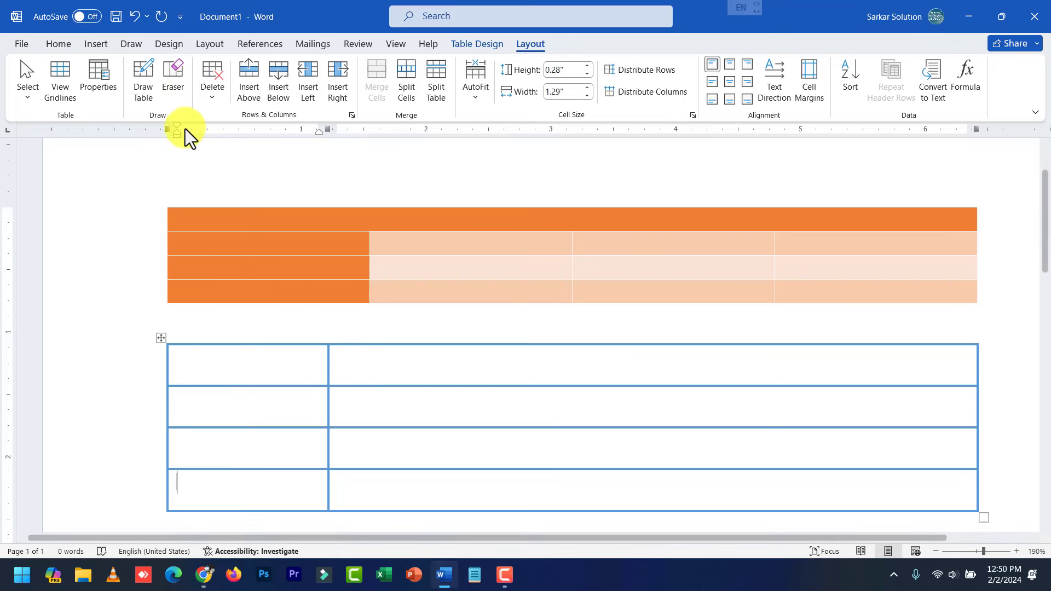
Look through the Table Layout Delete options from both tables without deleting anything.
left_click(173, 77)
left_click(213, 99)
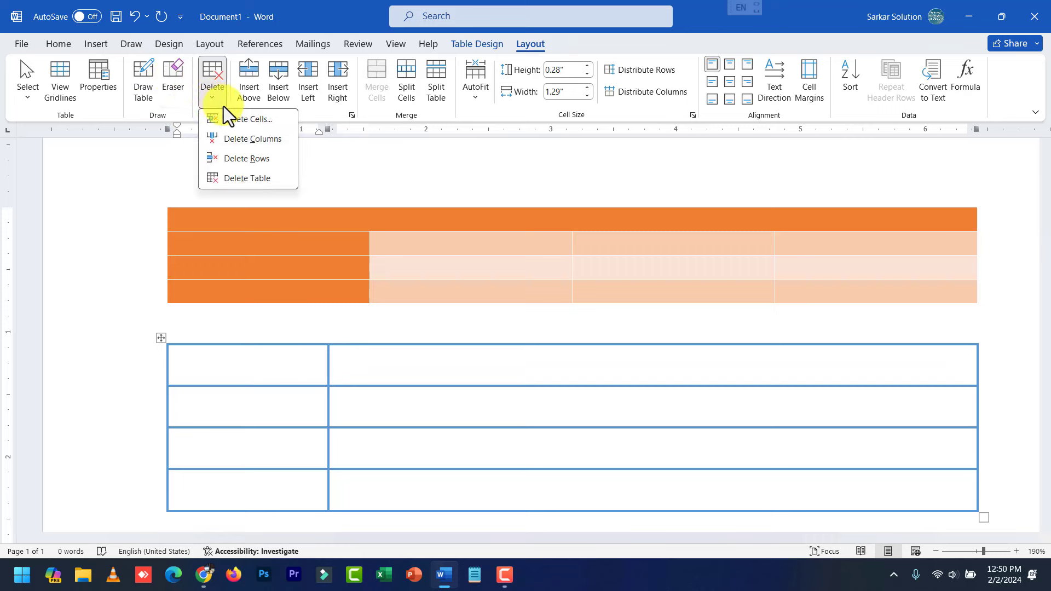
left_click(265, 372)
left_click(265, 373)
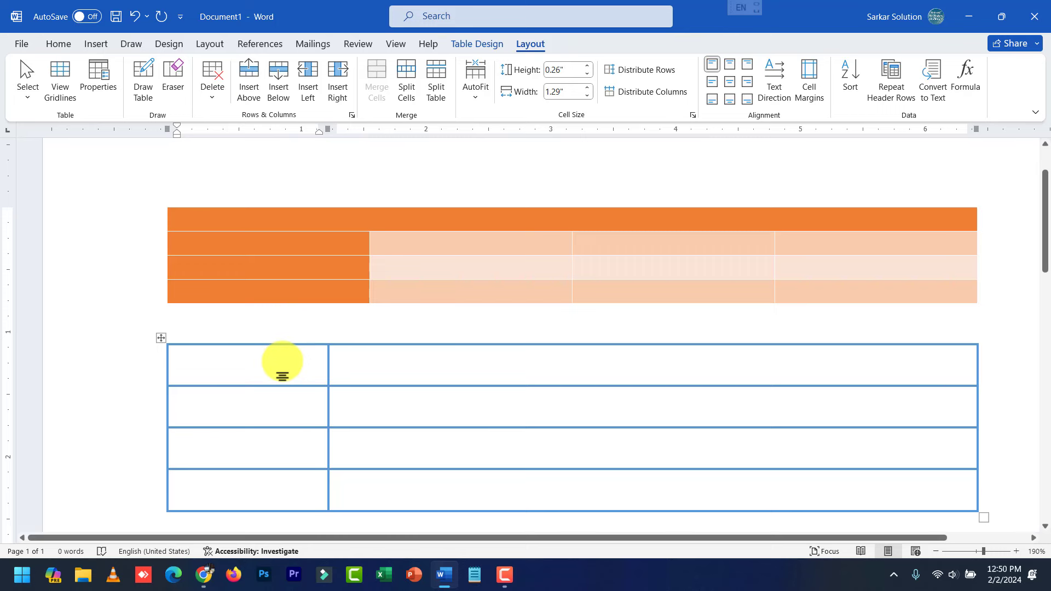
left_click(213, 92)
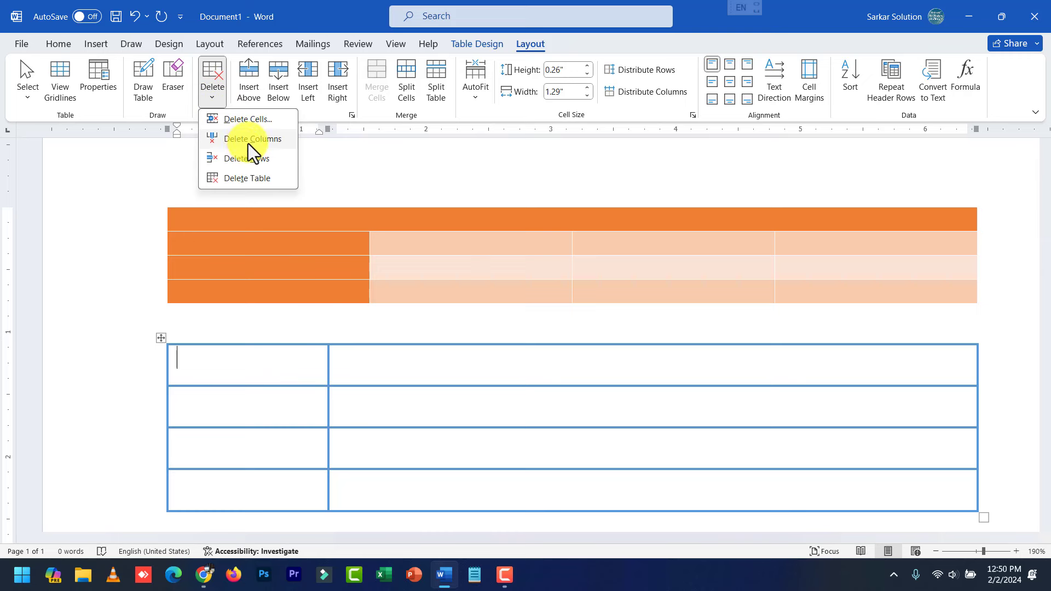
left_click(317, 373)
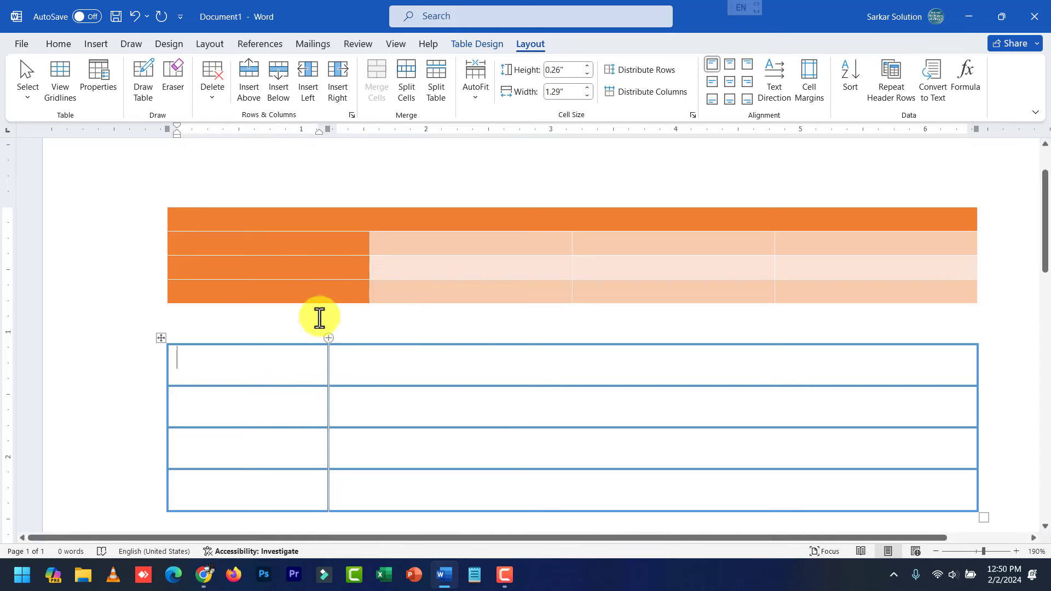
mouse_move(476, 223)
left_mouse_down()
mouse_move(475, 294)
mouse_move(475, 241)
left_mouse_up()
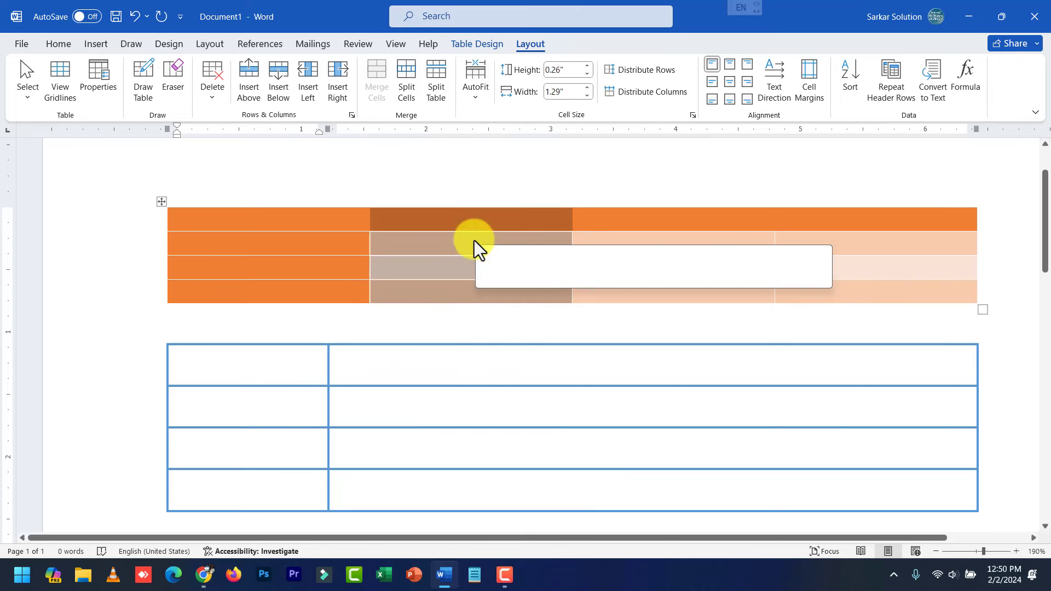
left_click(224, 104)
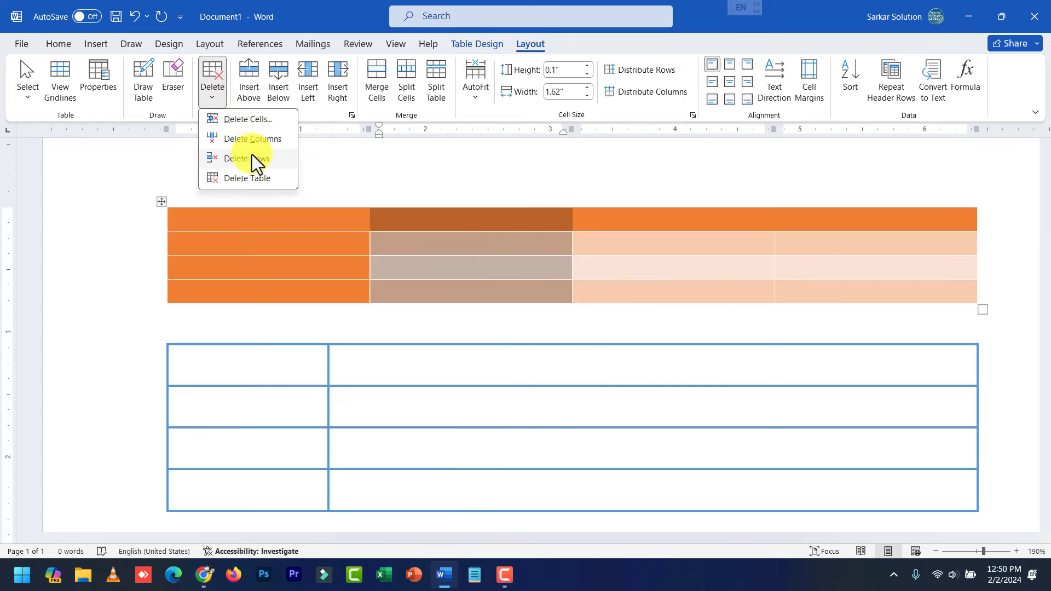
left_click(227, 356)
From inside the second table, choose Delete Table to remove it.
left_click_drag(227, 356, 779, 342)
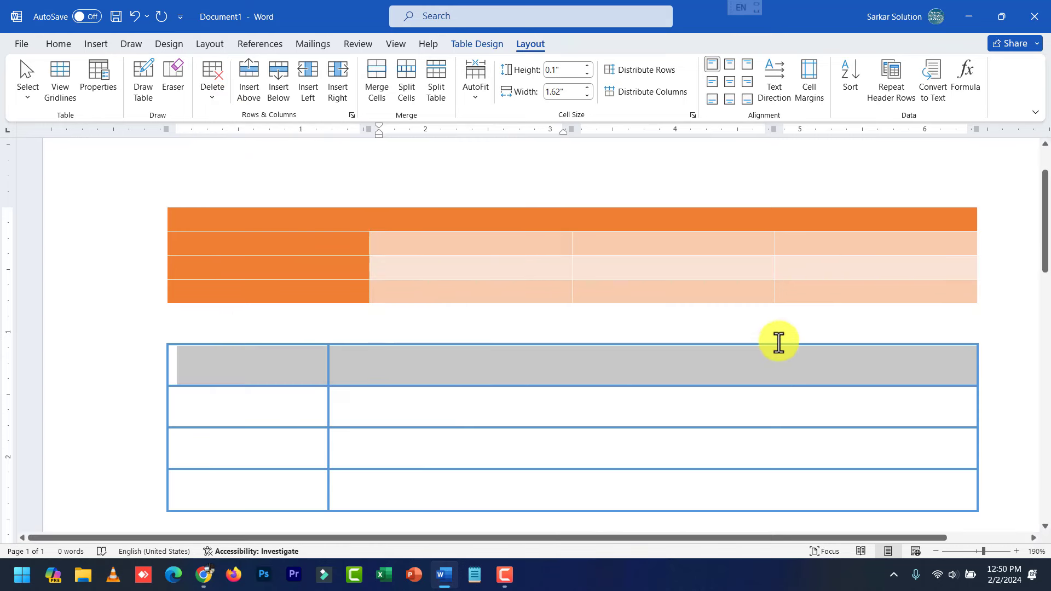
left_click(214, 103)
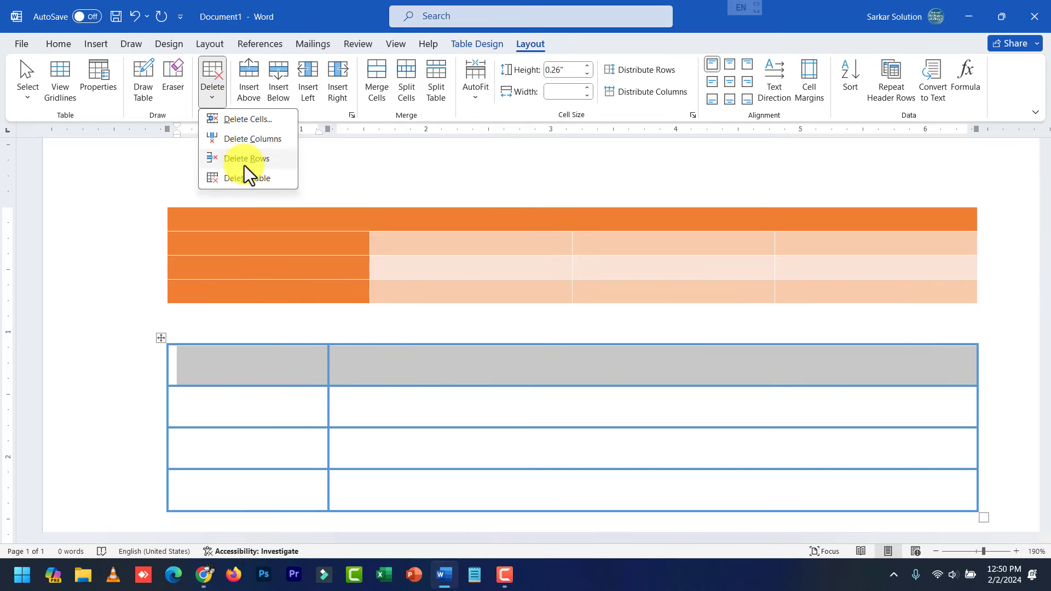
left_click(294, 440)
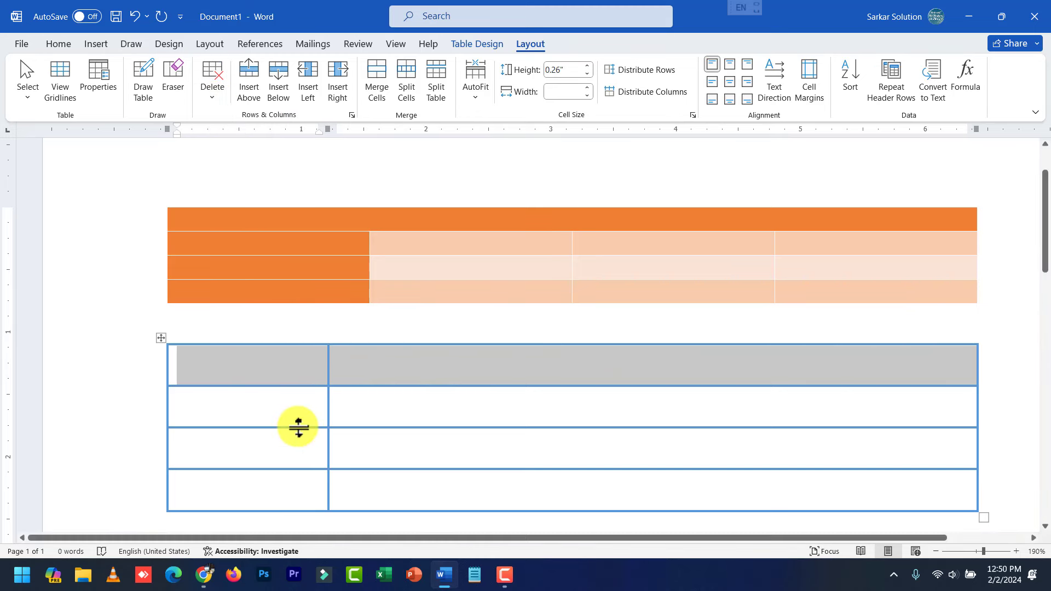
left_click(286, 405)
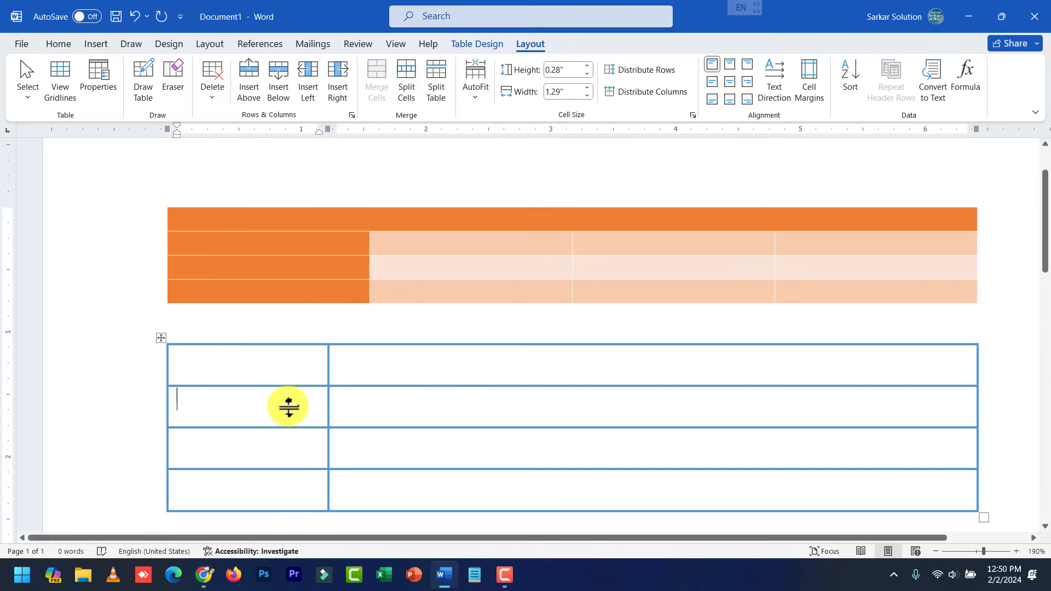
left_click(164, 338)
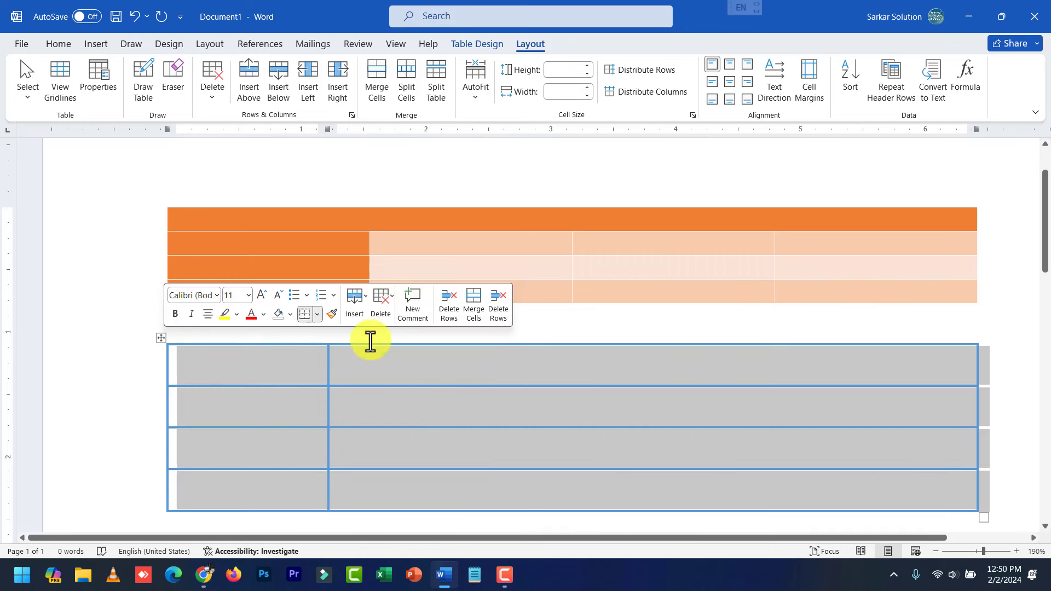
left_click(565, 412)
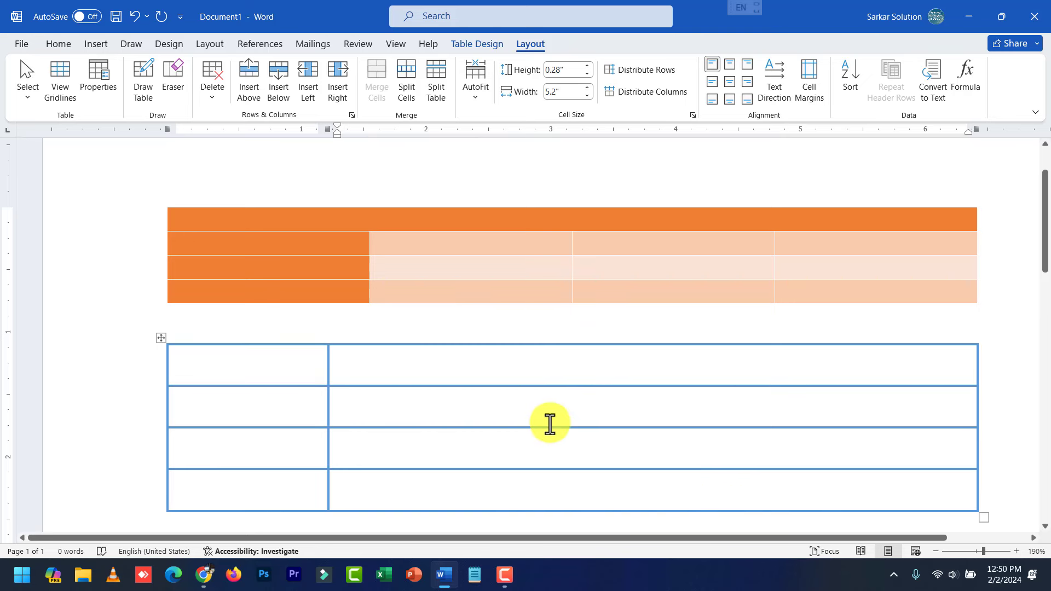
left_click(218, 97)
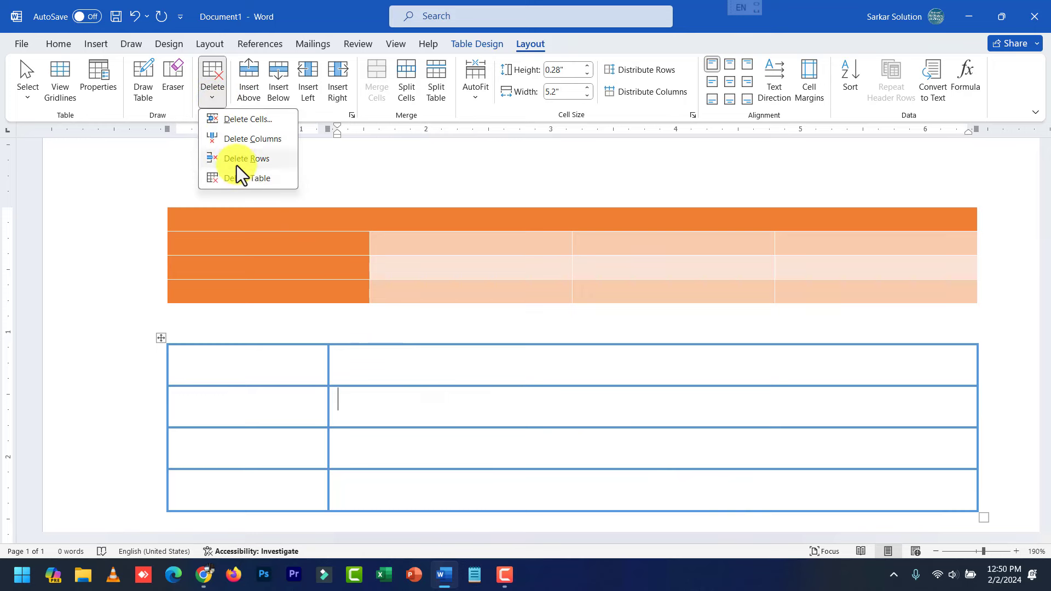
left_click(242, 178)
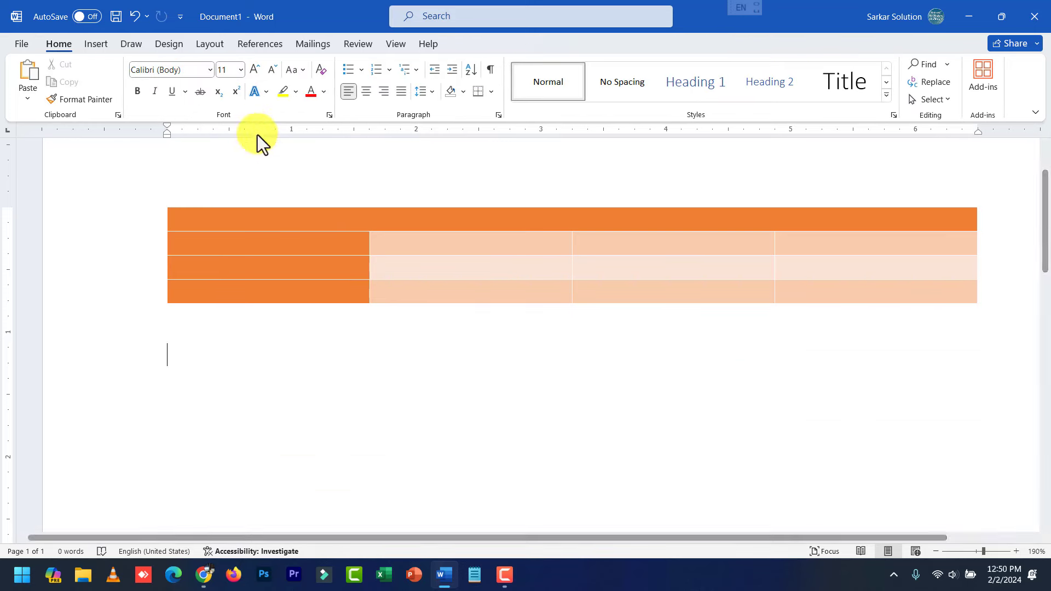
Drag the row 2/3 border down then back up so row 2 is about 0.24 inches high.
left_click(281, 247)
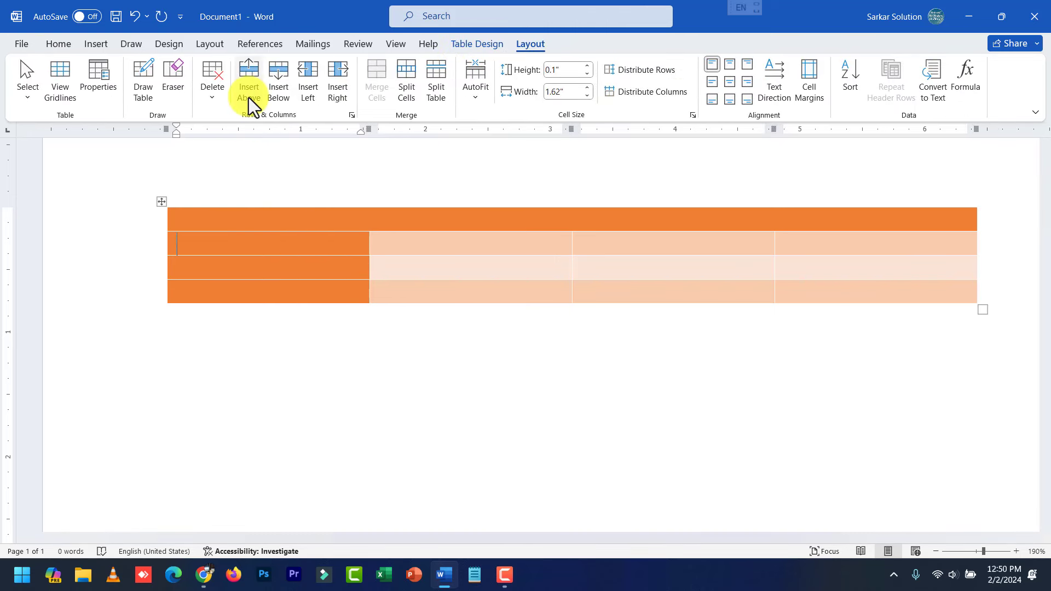
left_click(260, 269)
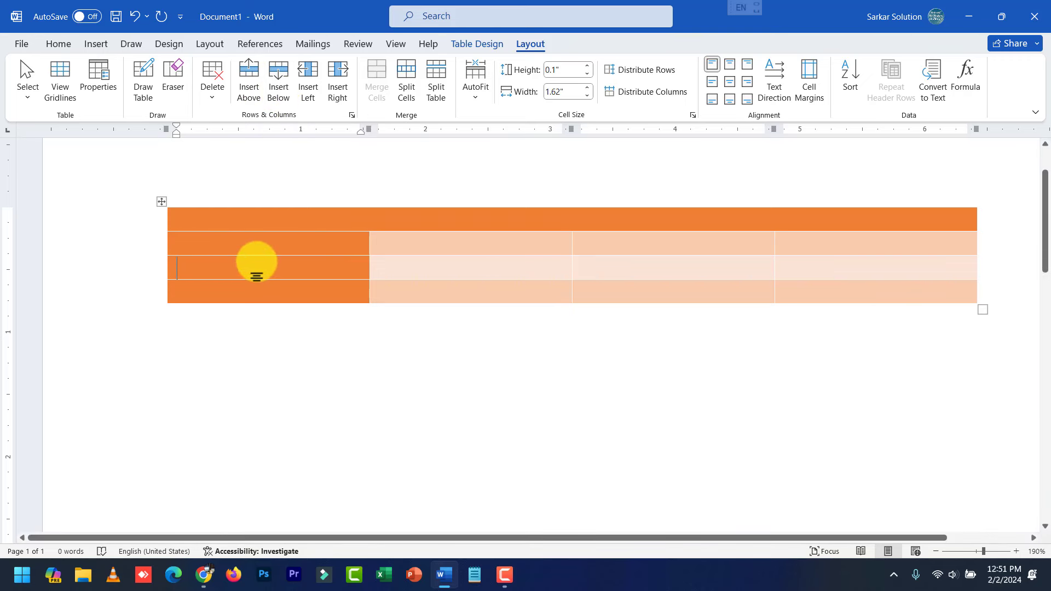
left_click(256, 271)
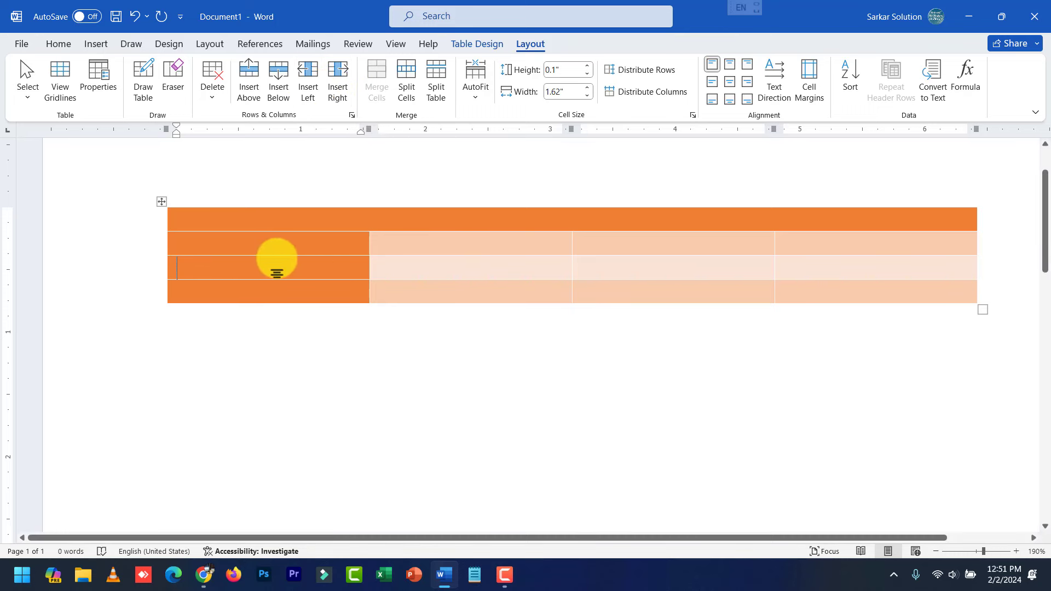
left_click(281, 241)
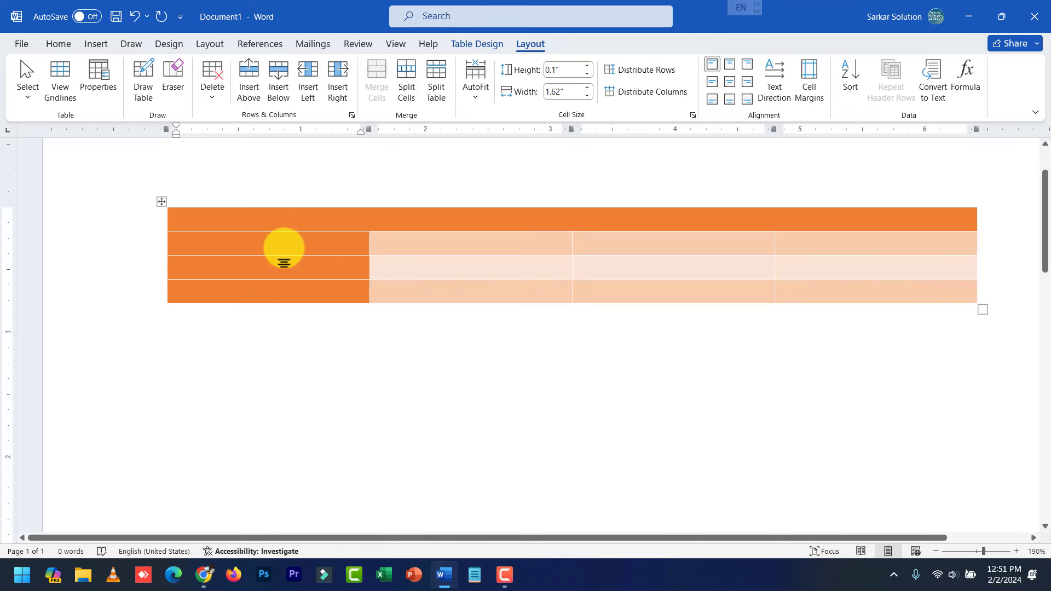
left_click_drag(368, 234, 905, 239)
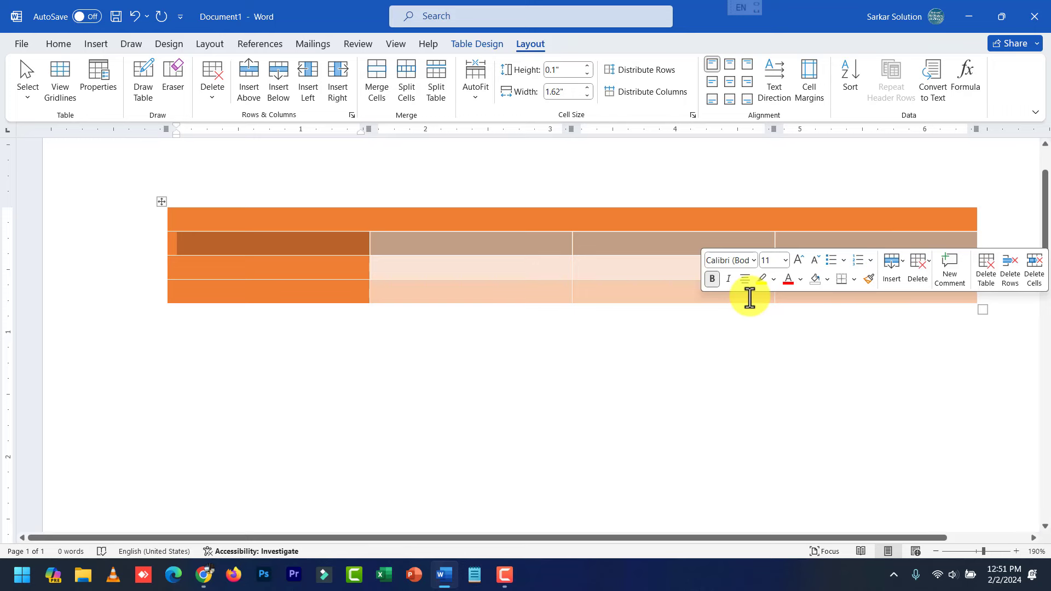
left_click(295, 248)
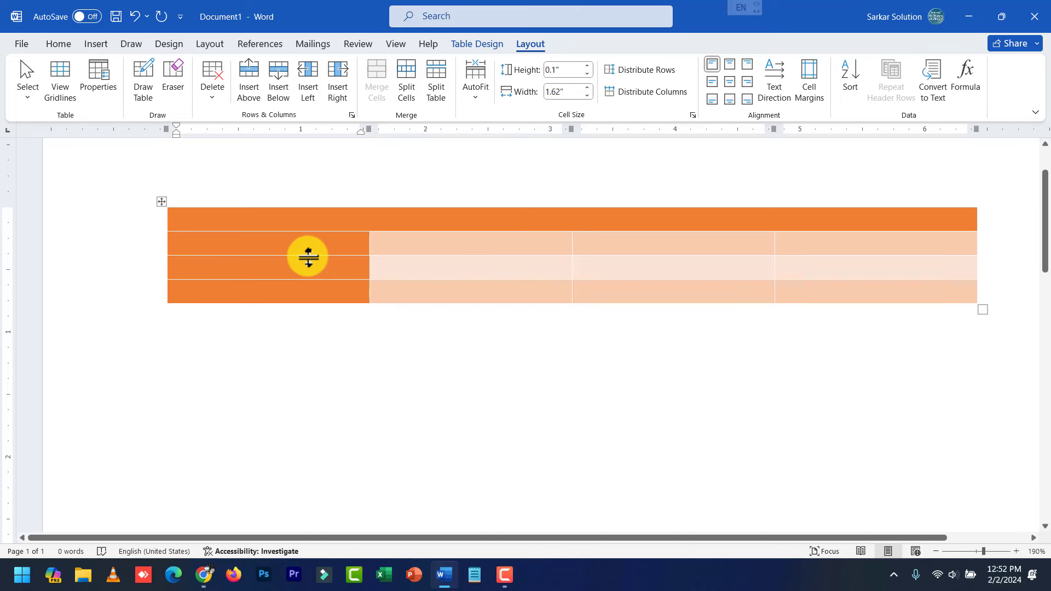
left_click_drag(308, 256, 305, 299)
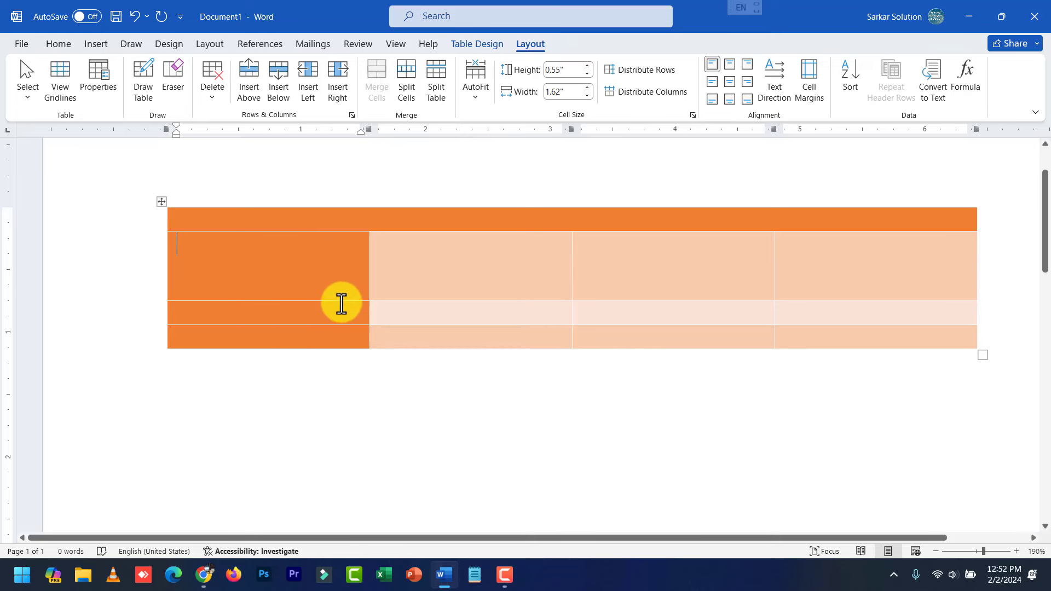
left_click_drag(341, 302, 343, 262)
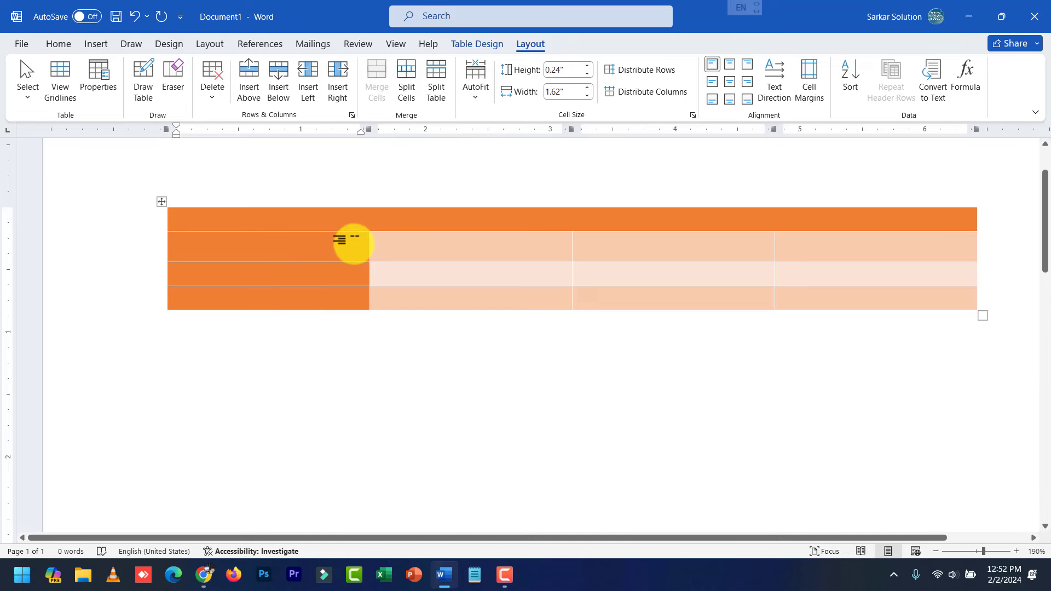
Remove a stray backslash typed below the table.
left_click(350, 366)
type("\\")
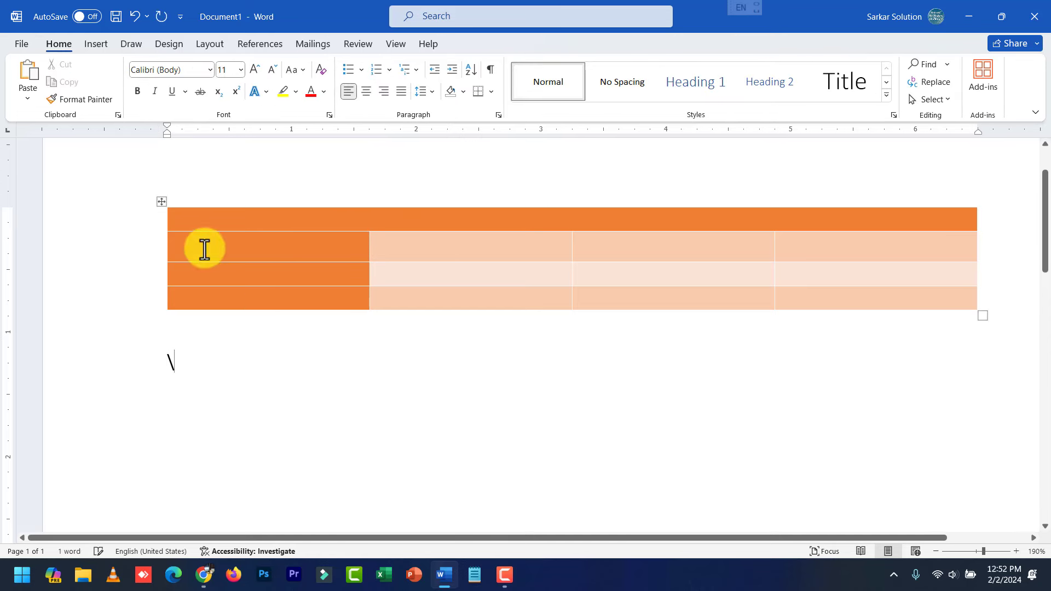
left_click(183, 211)
left_click(162, 202)
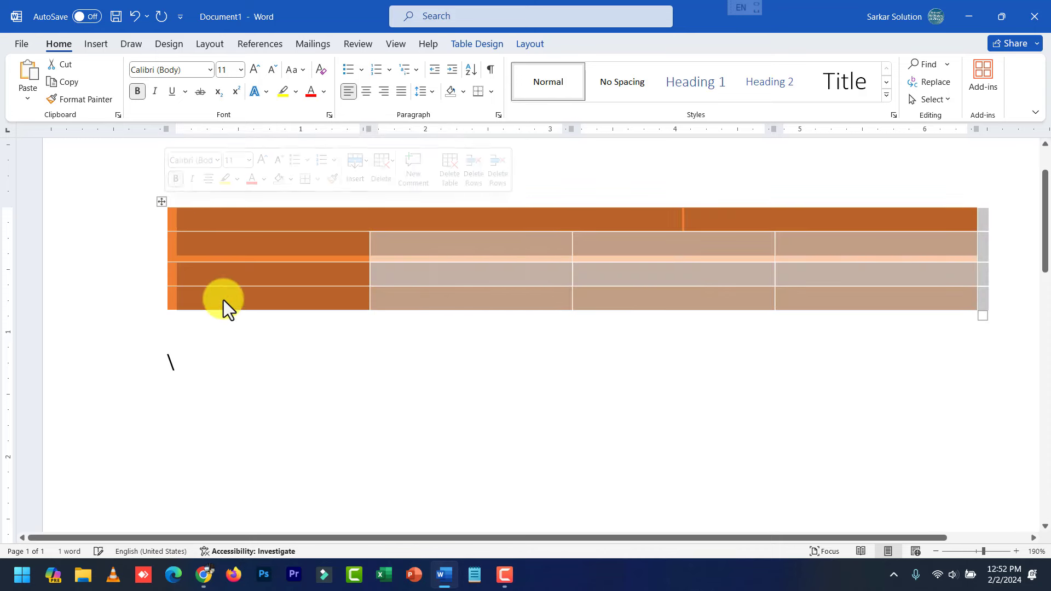
left_click(206, 363)
key("BackSpace")
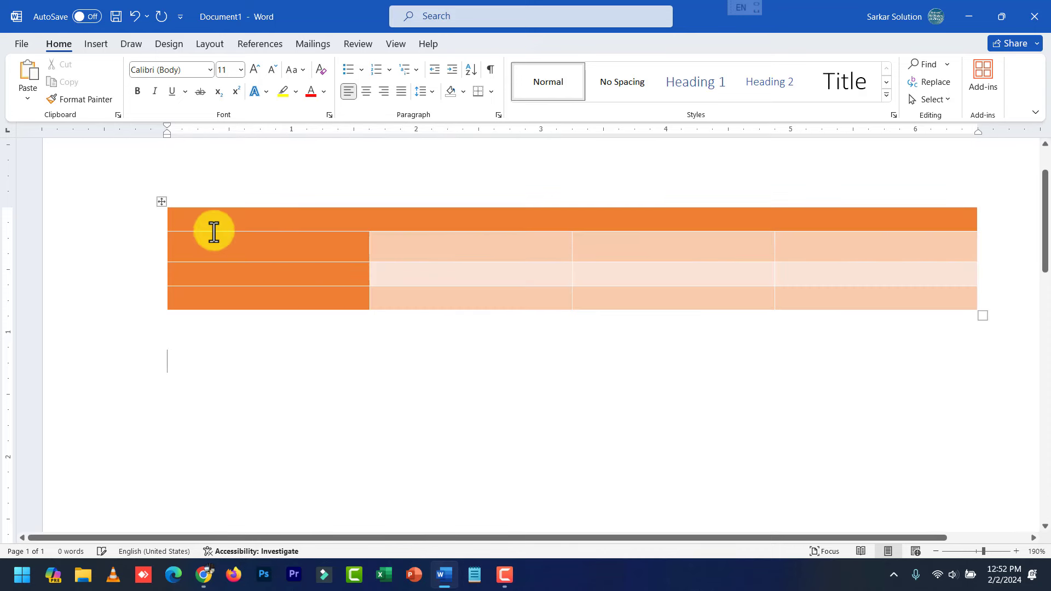
Select the entire orange table and show the Table Layout options.
left_click(186, 216)
left_click(160, 206)
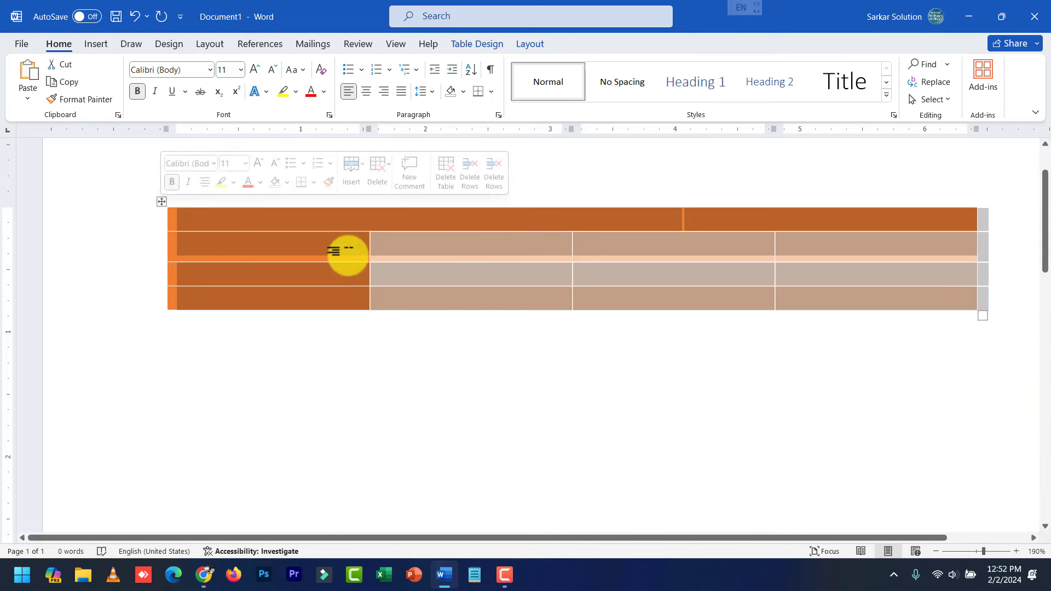
left_click(543, 43)
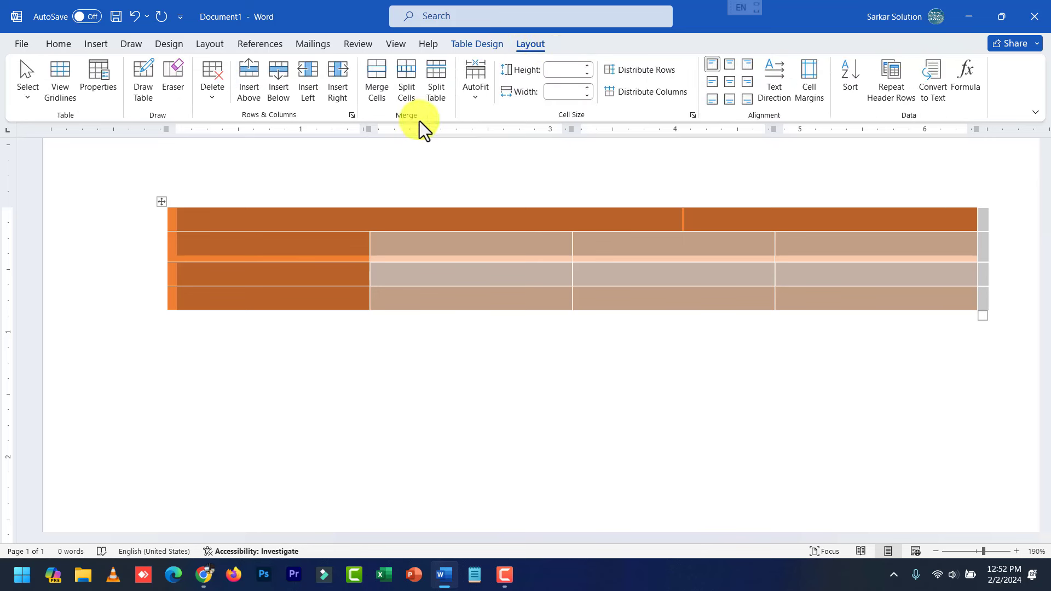
Delete the whole orange table and open the Insert > Table grid for a new table.
left_click(209, 98)
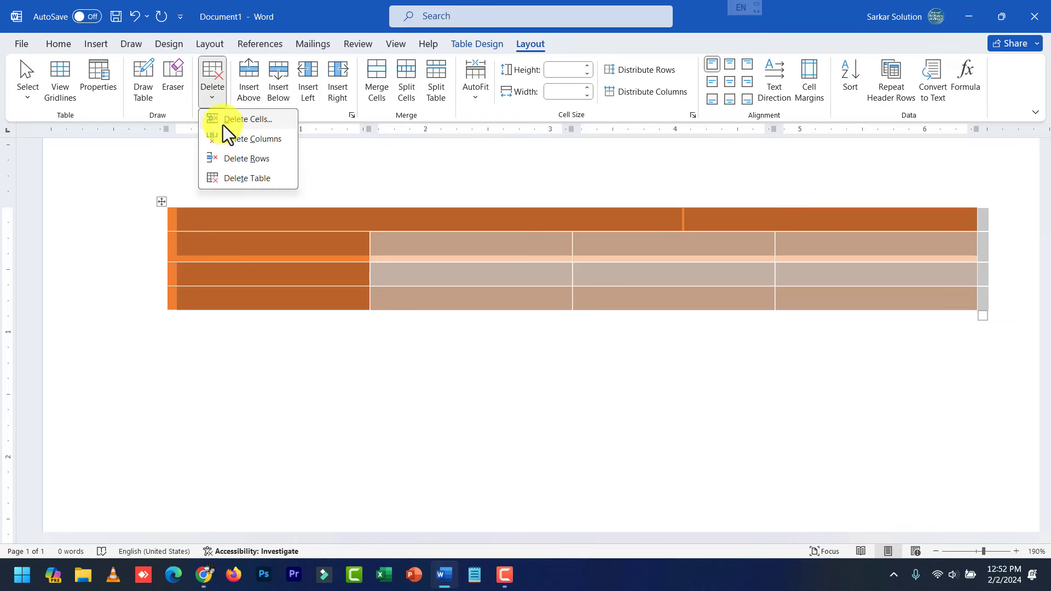
left_click(240, 179)
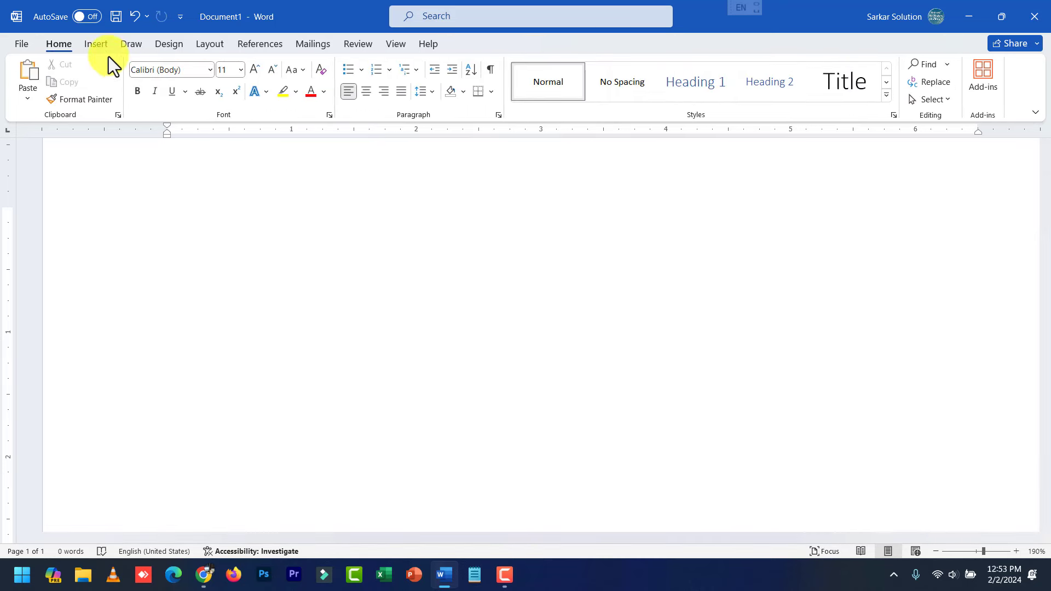
left_click(98, 44)
left_click(125, 99)
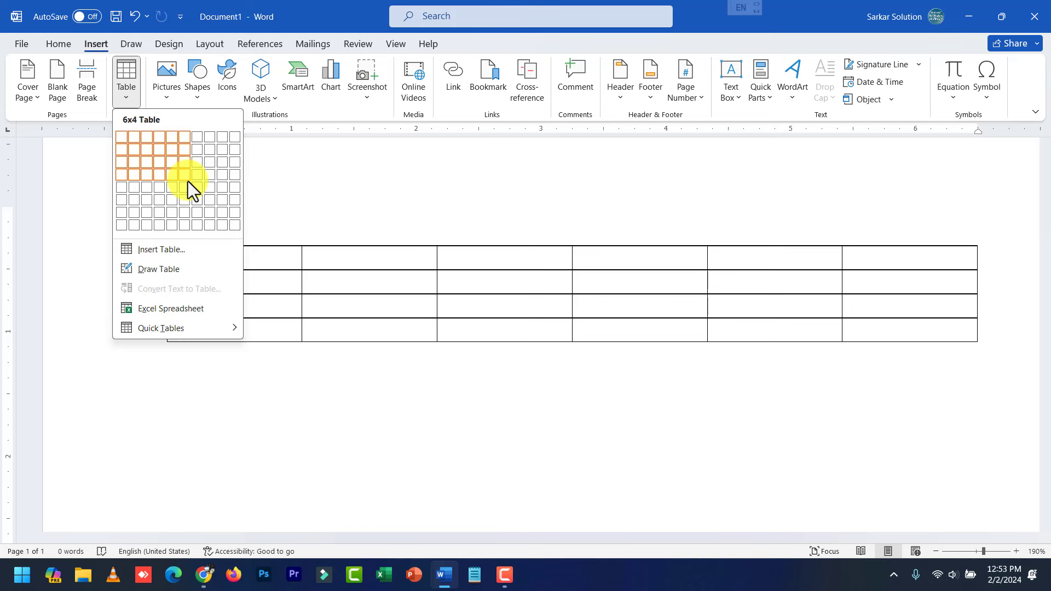
Open the Insert Table dialog, showing 5 columns and 2 rows, and move it aside.
left_click(170, 249)
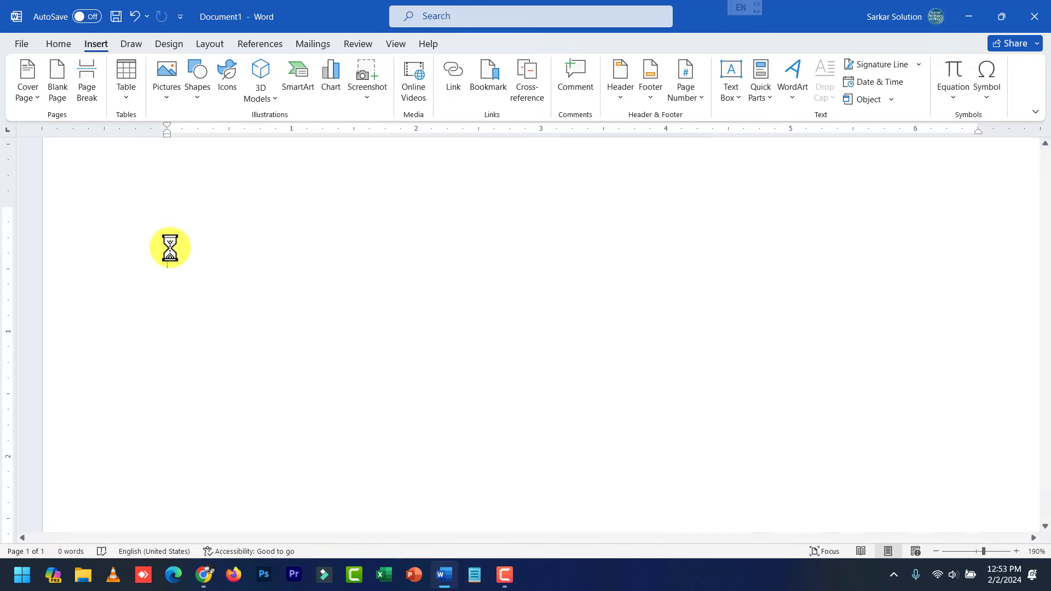
mouse_move(489, 186)
left_mouse_down()
mouse_move(468, 205)
mouse_move(439, 182)
left_mouse_up()
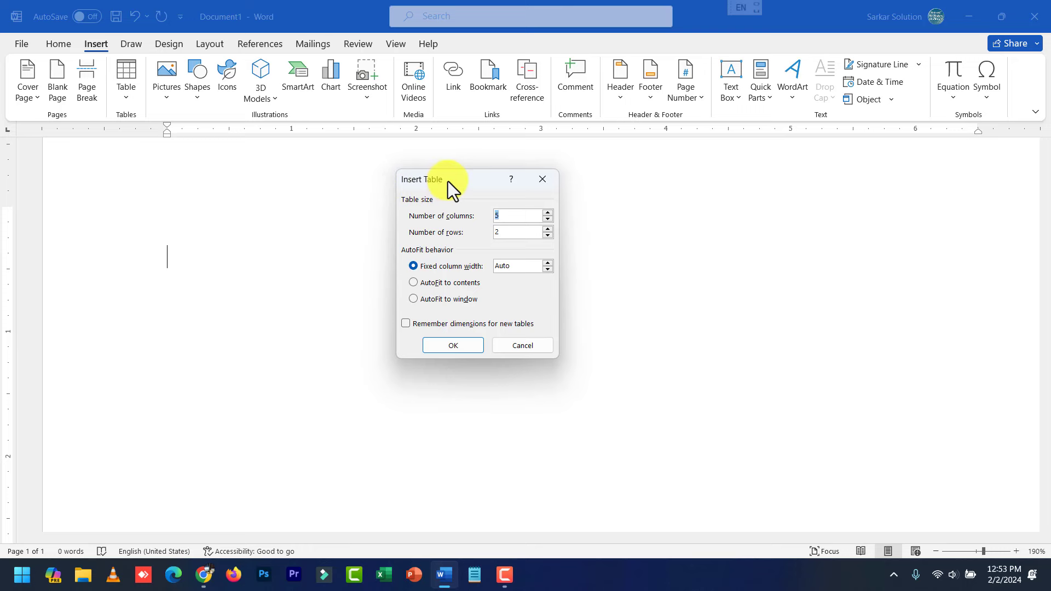
Enter 3 as the Insert Table column count and move on to the row count.
mouse_move(448, 182)
left_mouse_down()
mouse_move(437, 188)
mouse_move(512, 204)
mouse_move(365, 235)
mouse_move(430, 222)
mouse_move(416, 199)
left_mouse_up()
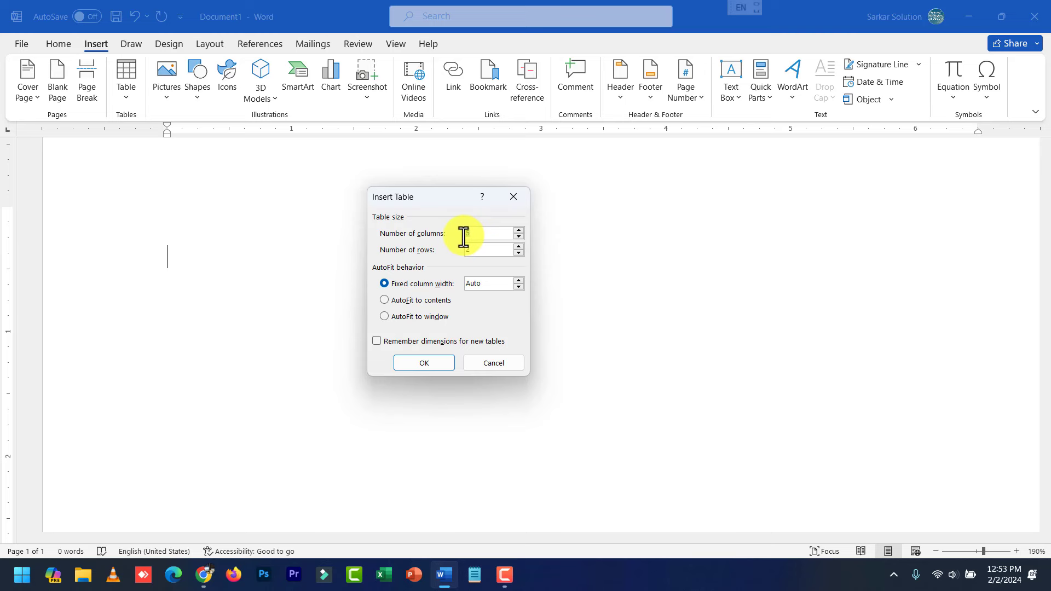
type("3")
key("Tab")
Cancel the Insert Table dialog so no table is added to the blank page.
left_click(494, 363)
scroll(838, 408, "down", 4, "ctrl")
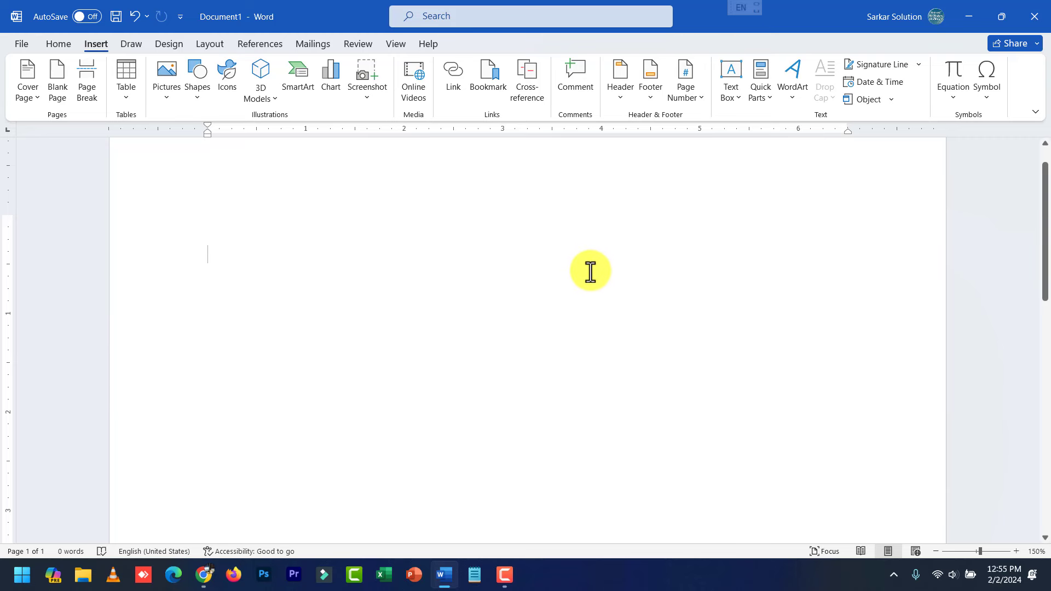
scroll(586, 275, "up", 1)
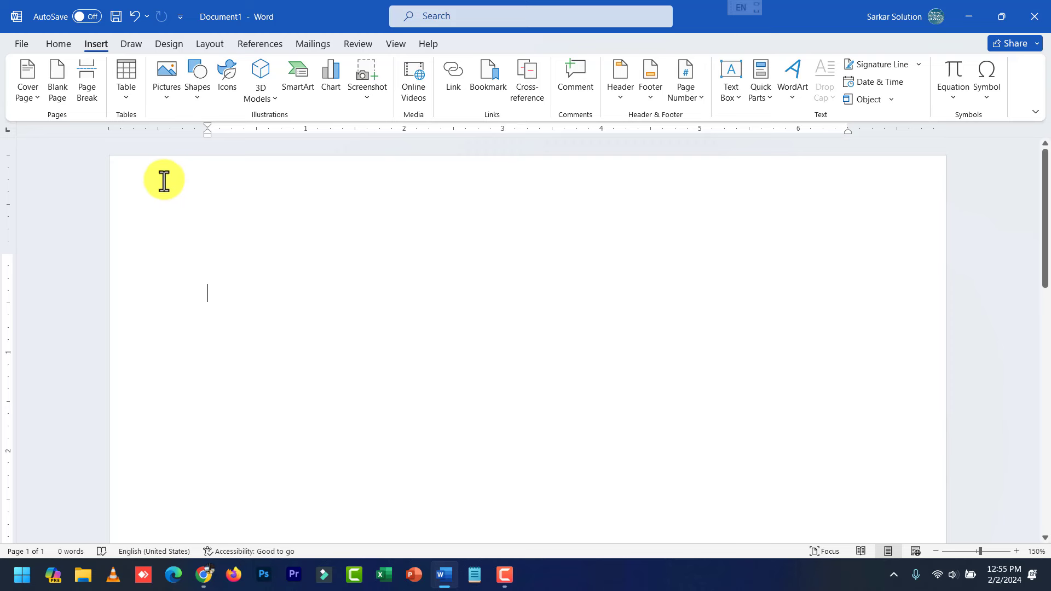
scroll(180, 270, "down", 1)
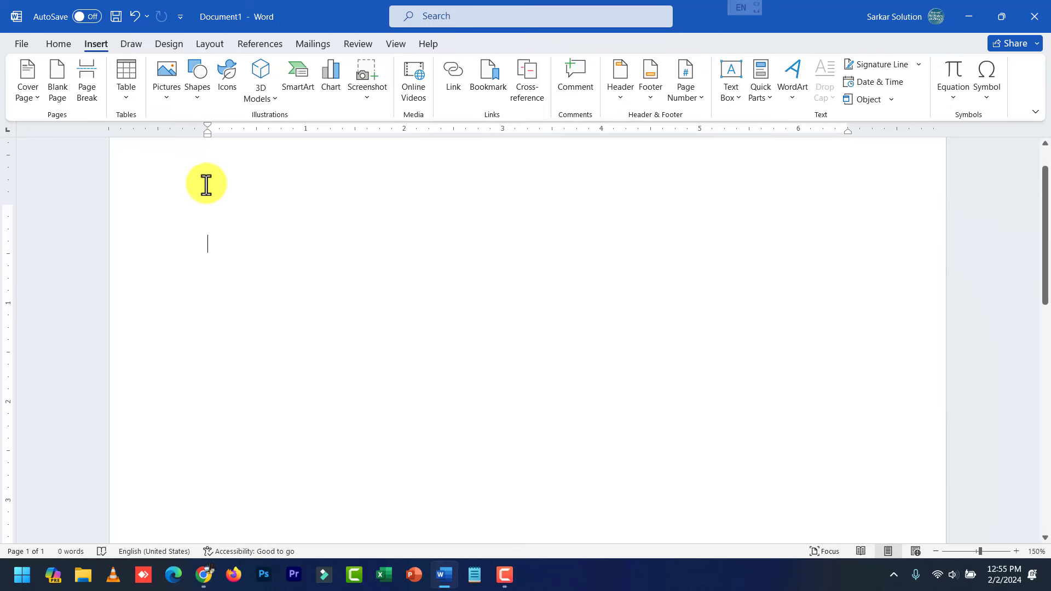
scroll(211, 230, "down", 4)
scroll(212, 296, "down", 3)
scroll(132, 400, "down", 3)
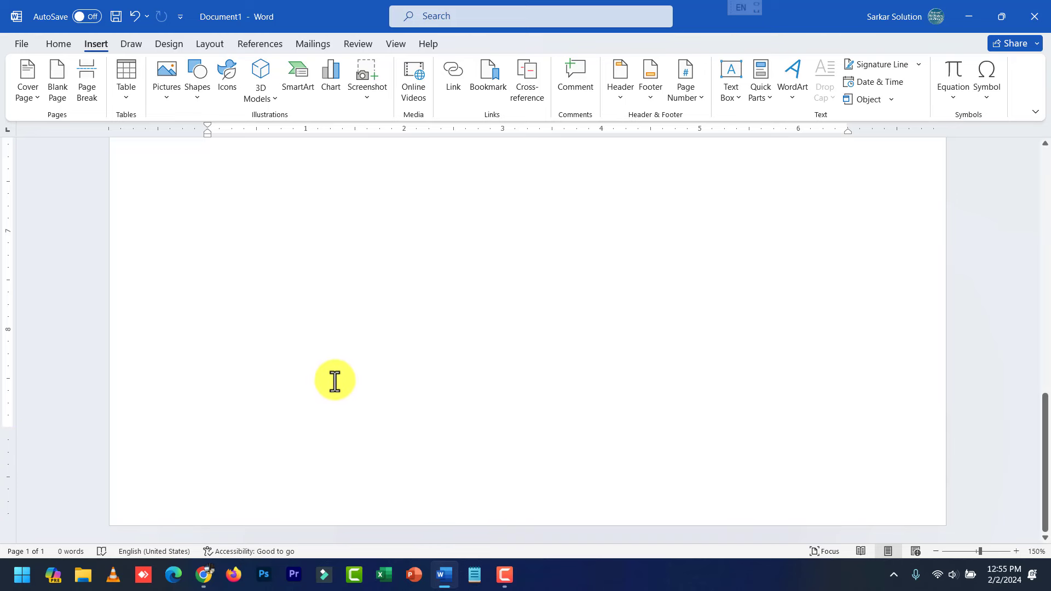
scroll(451, 363, "up", 10)
scroll(289, 323, "up", 1)
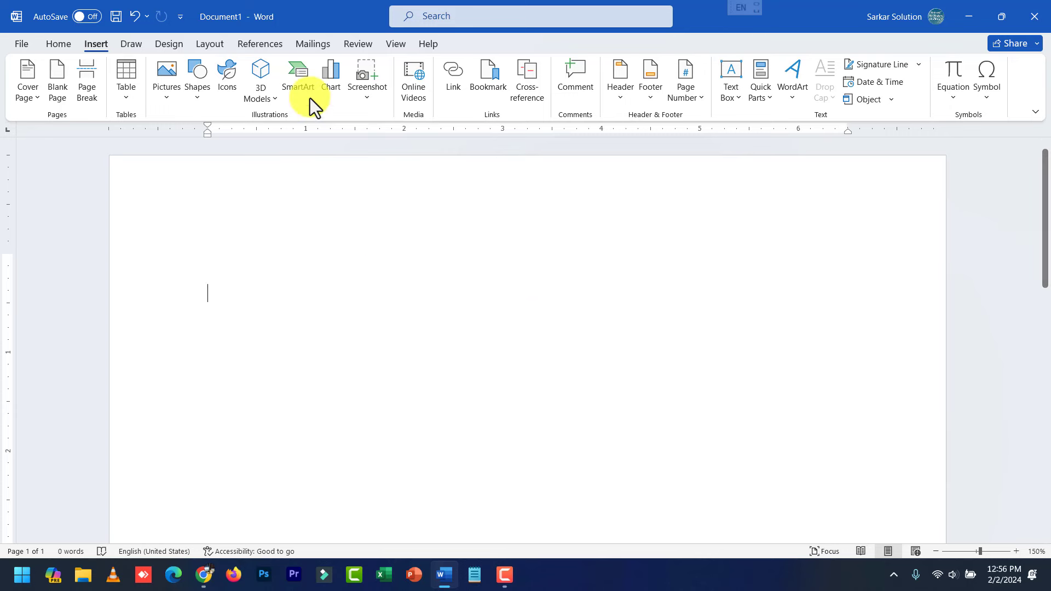
Reopen Insert Table from the Table menu, again proposing 5 columns and 2 rows.
left_click(130, 99)
left_click(165, 249)
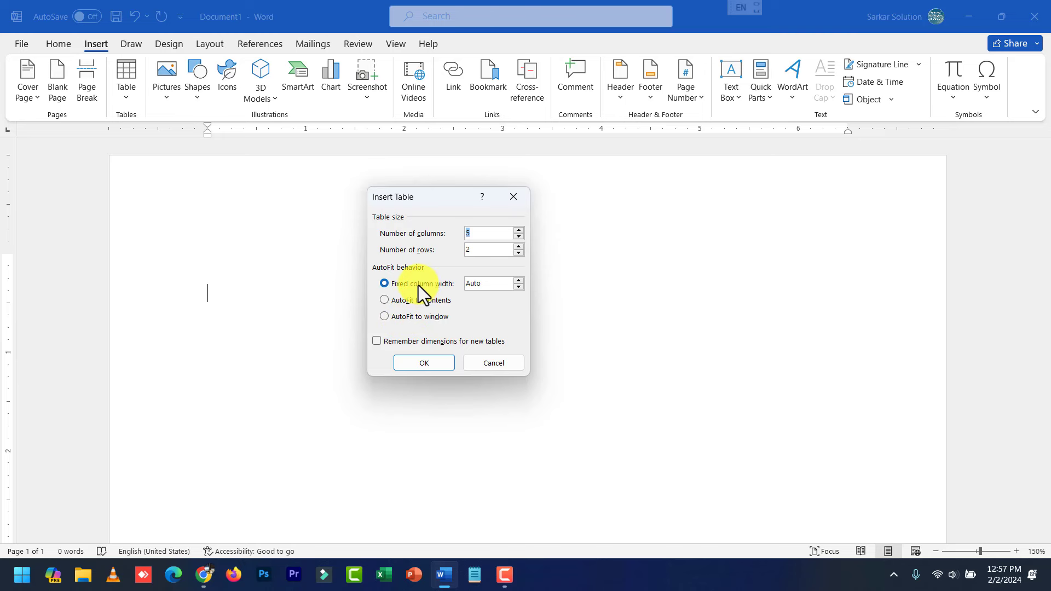
Set the number of rows to 5 and select the 3-column value in Insert Table.
left_click(484, 251)
type("5")
left_click_drag(512, 233, 441, 236)
Insert the 3×5 table and put the cursor in its first header cell.
left_click(443, 363)
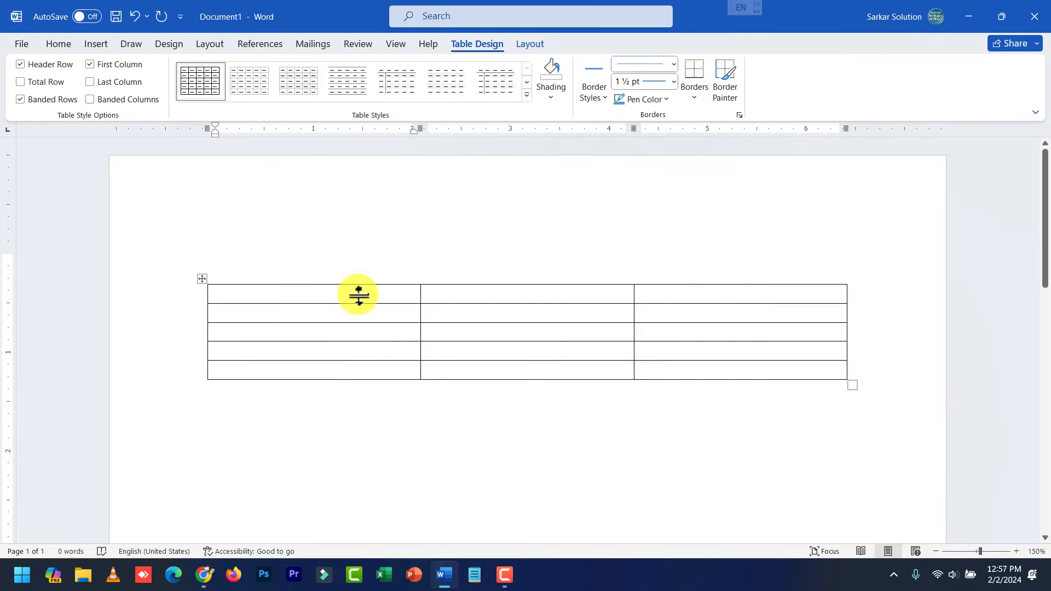
left_click(529, 44)
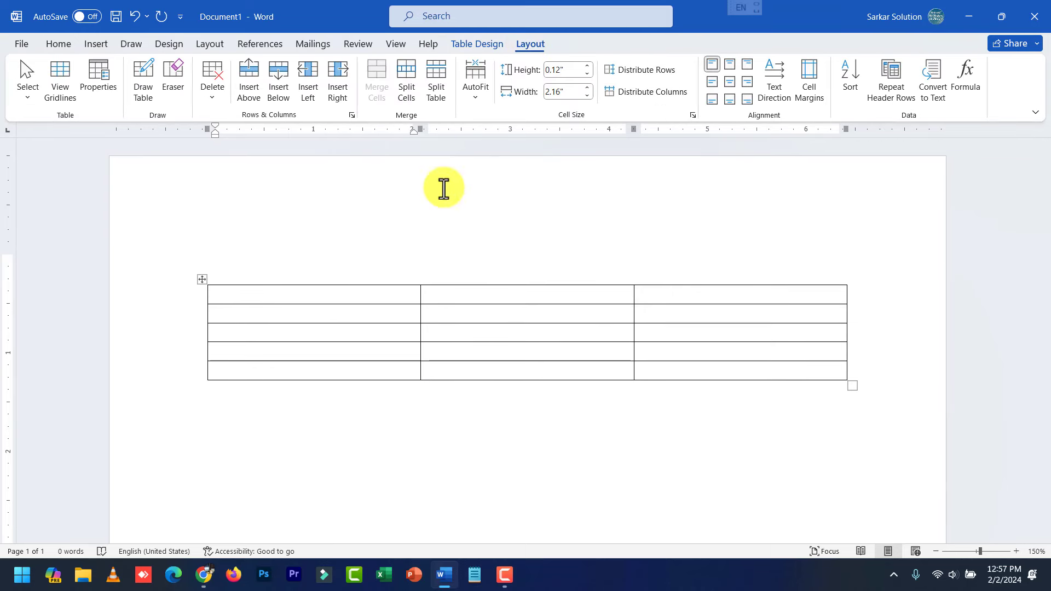
left_click(356, 268)
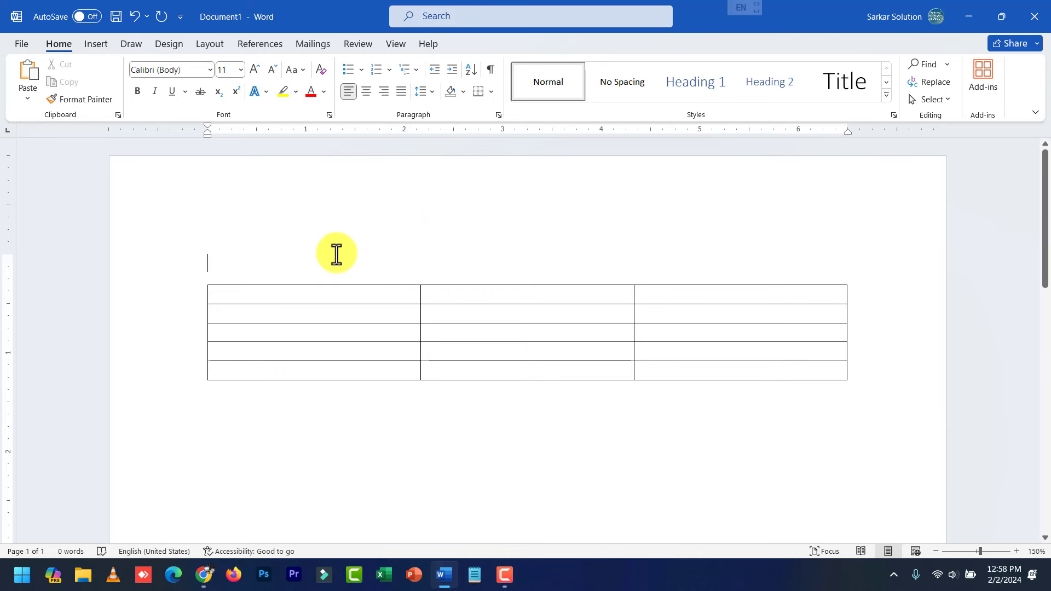
left_click(387, 296)
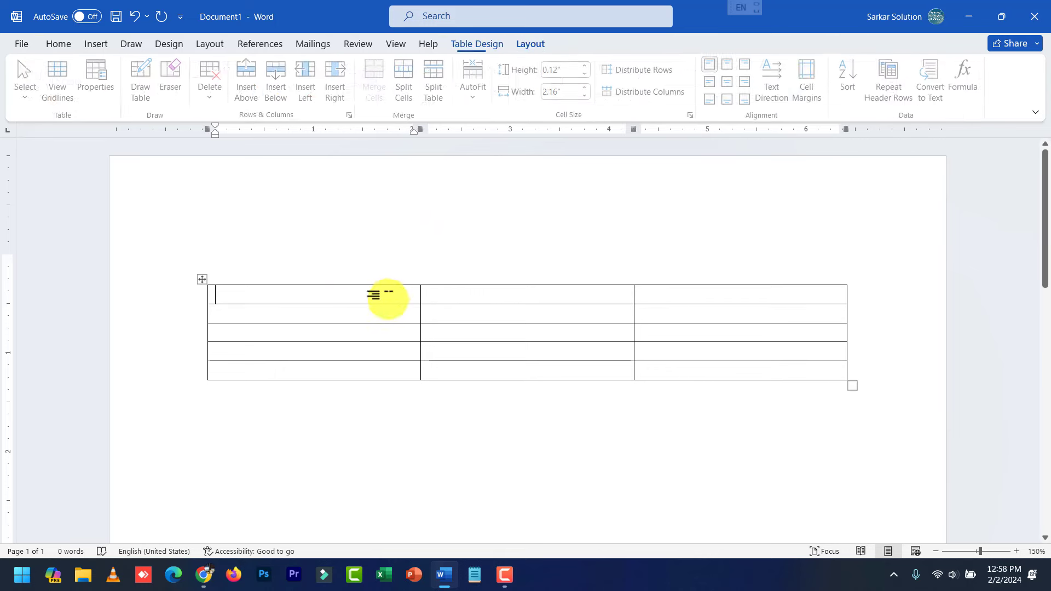
left_click(372, 311)
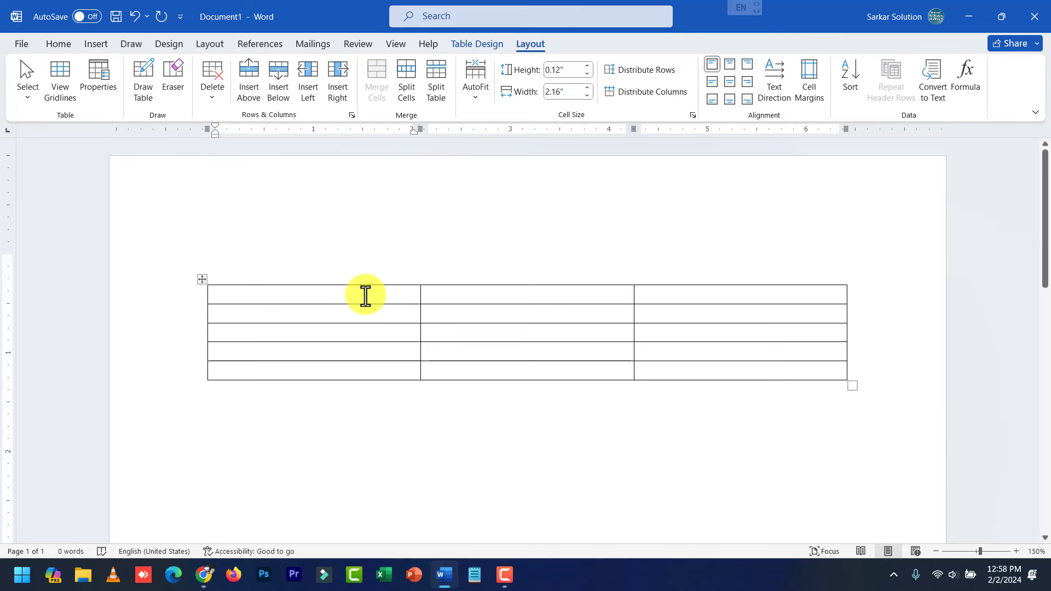
left_click(365, 296)
Type the header row: S.no, Name and Address.
type("S.no")
key("Tab")
type("N")
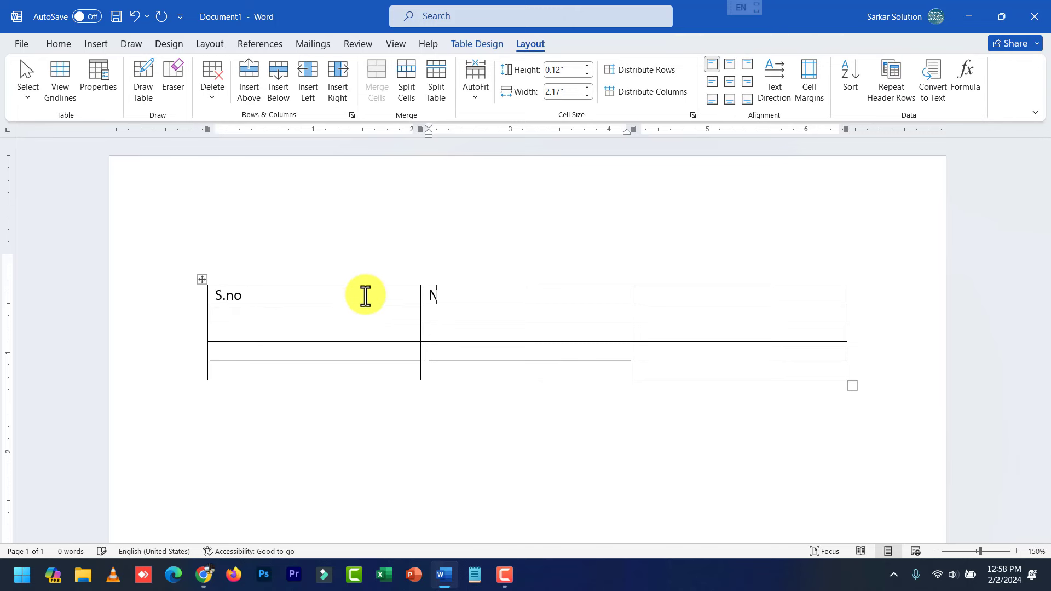
type("ame")
key("Tab")
type("Addr")
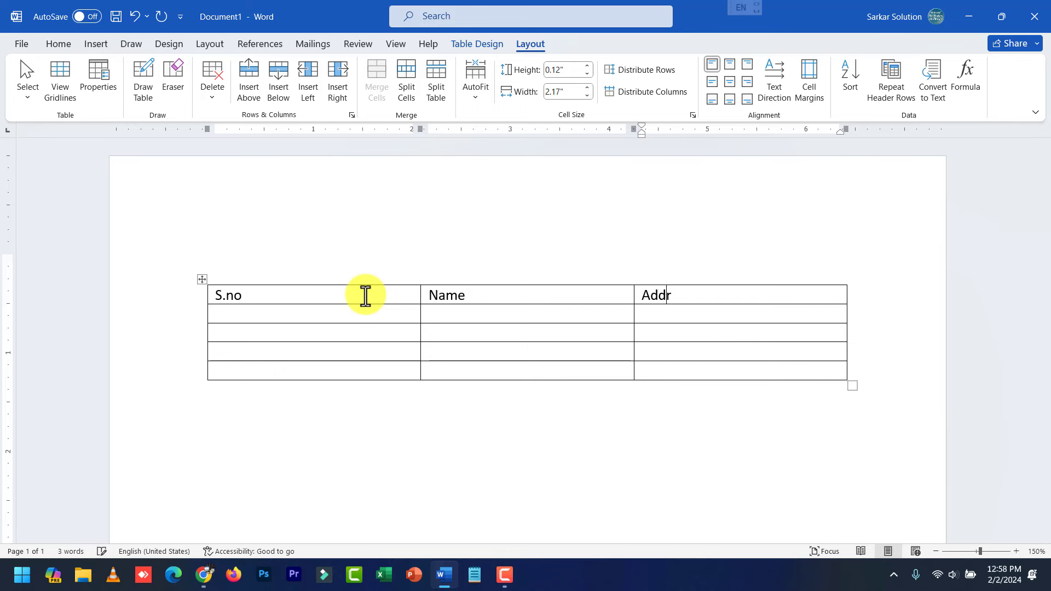
type("ess")
Enter serial numbers 1 to 4 down the S.no column.
left_click(318, 319)
type("1")
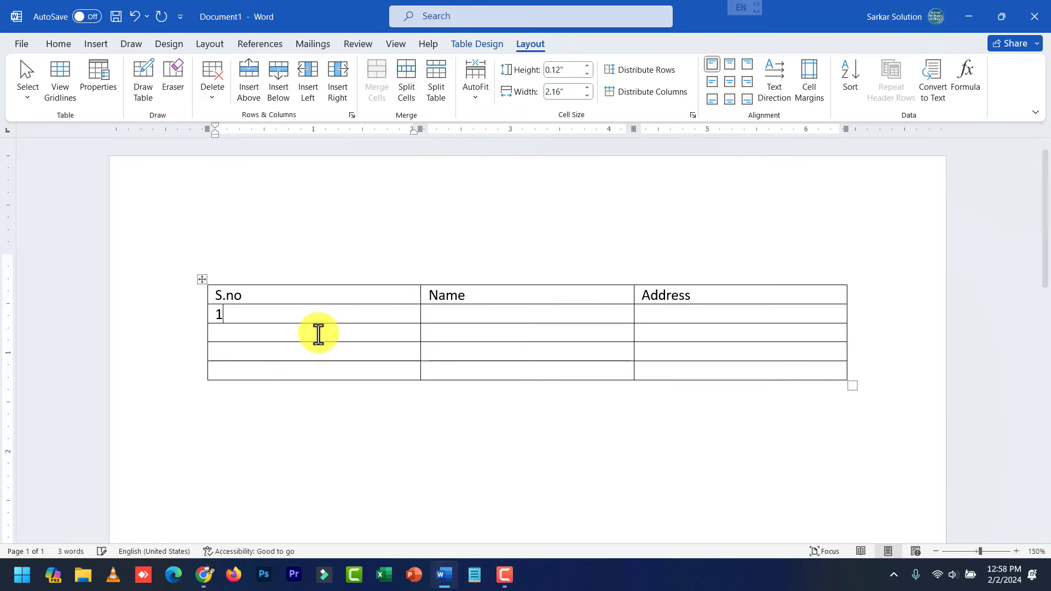
key("Down")
type("2")
key("Down")
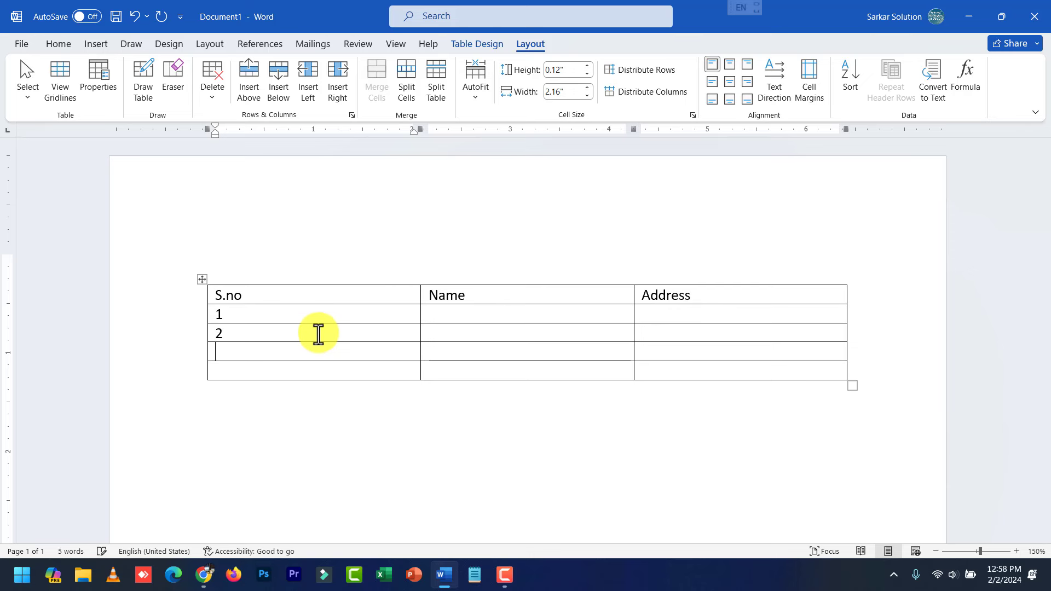
type("3")
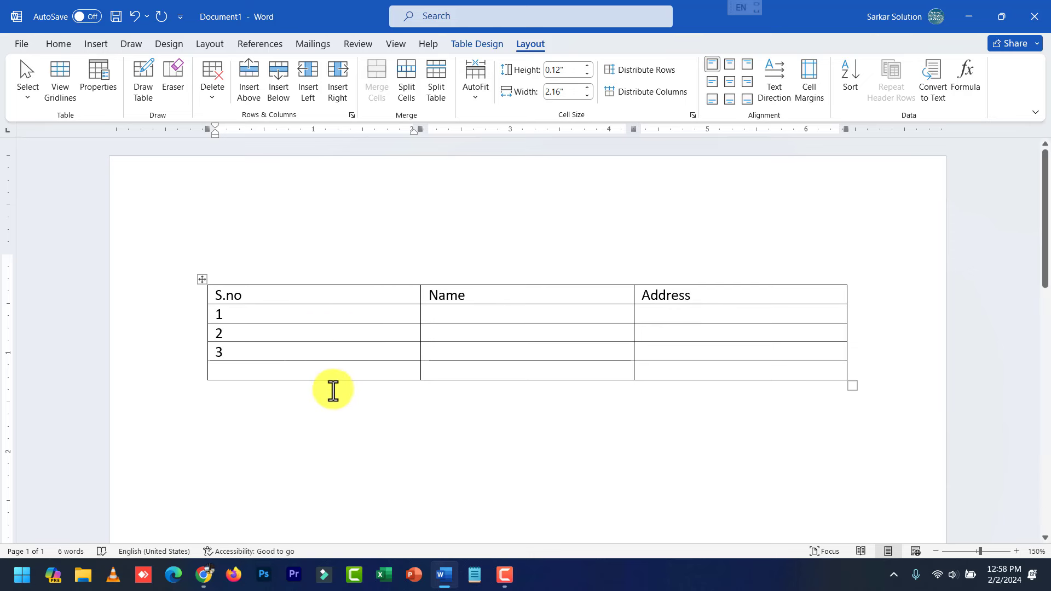
type("4")
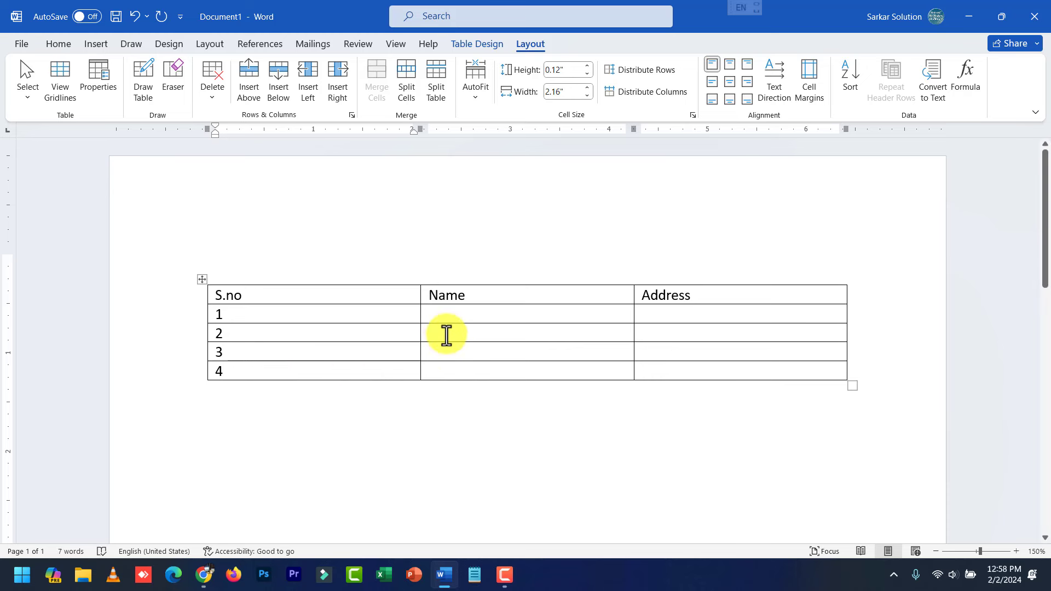
Type four student names down the Name column.
left_click(461, 320)
type("Ram")
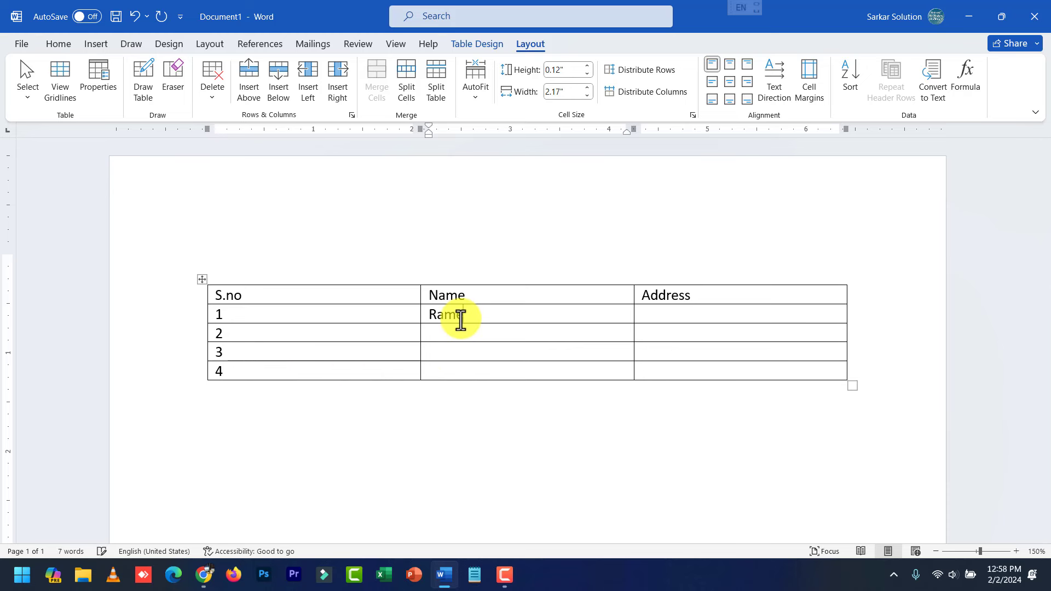
type("esh Kumar")
key("Down")
type("Ash")
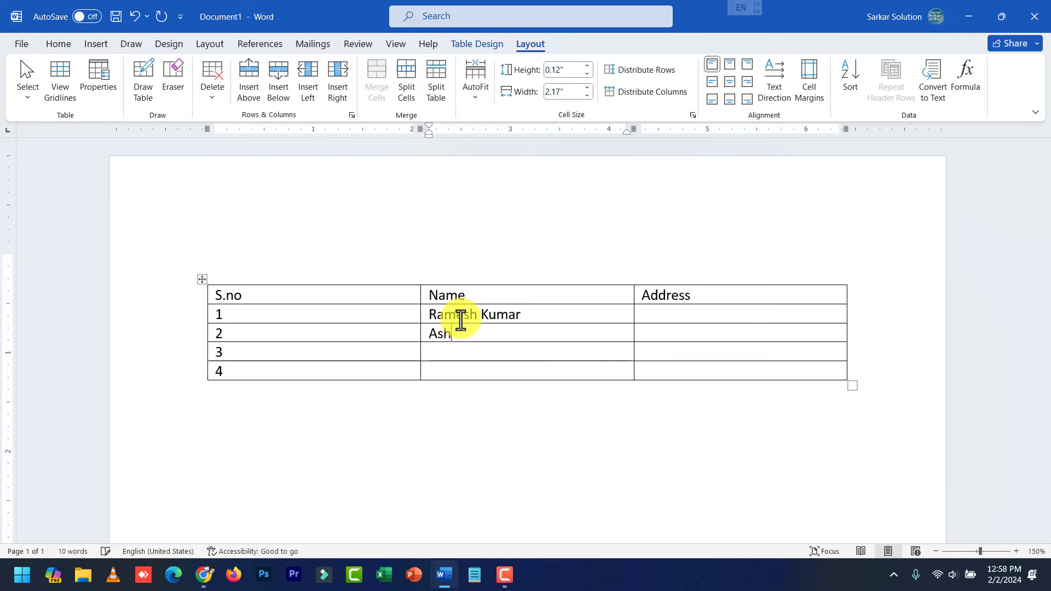
type("utosh Mish")
type("ra")
key("Down")
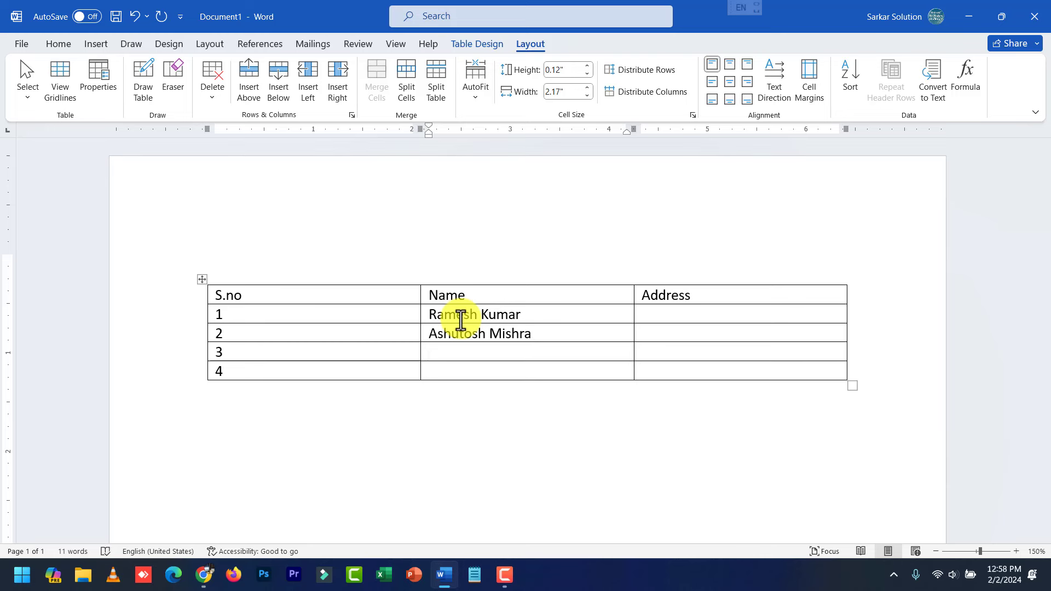
type("Mukesh ")
type("Singh Thaku")
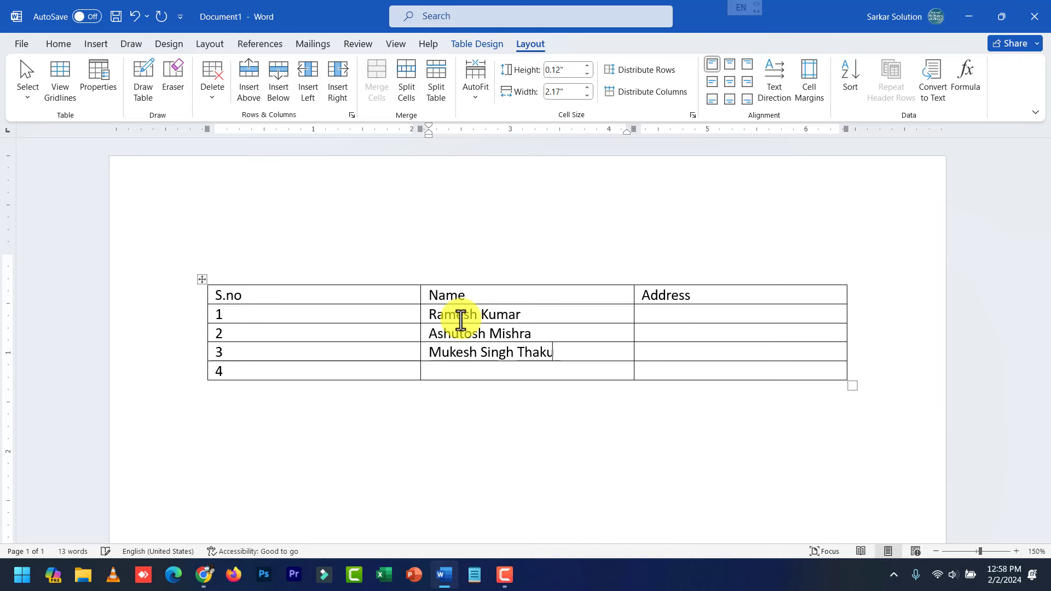
type("r")
key("Tab")
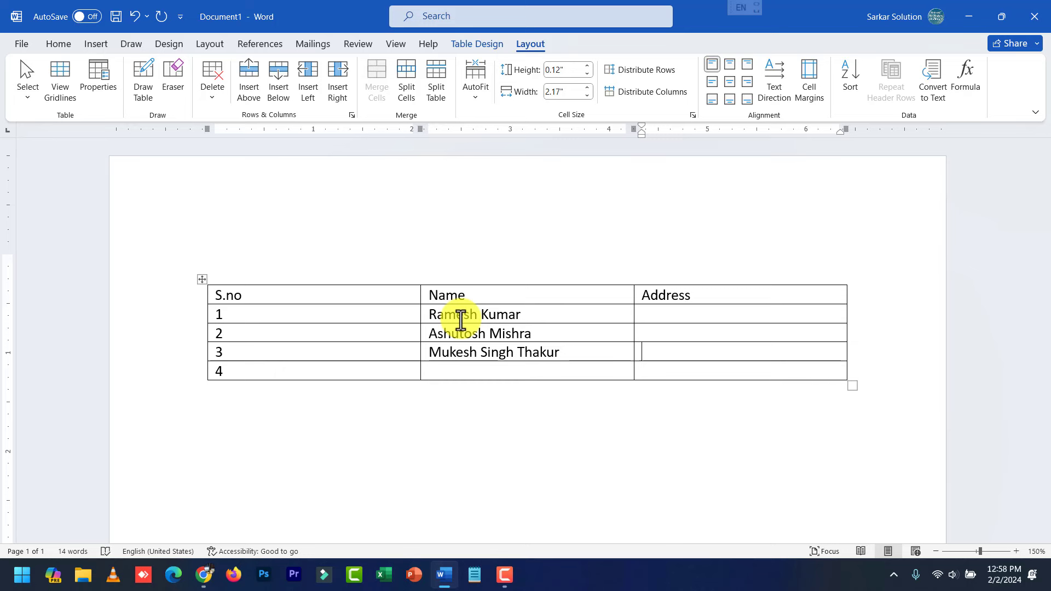
key("Tab")
key("Tab")
type("An")
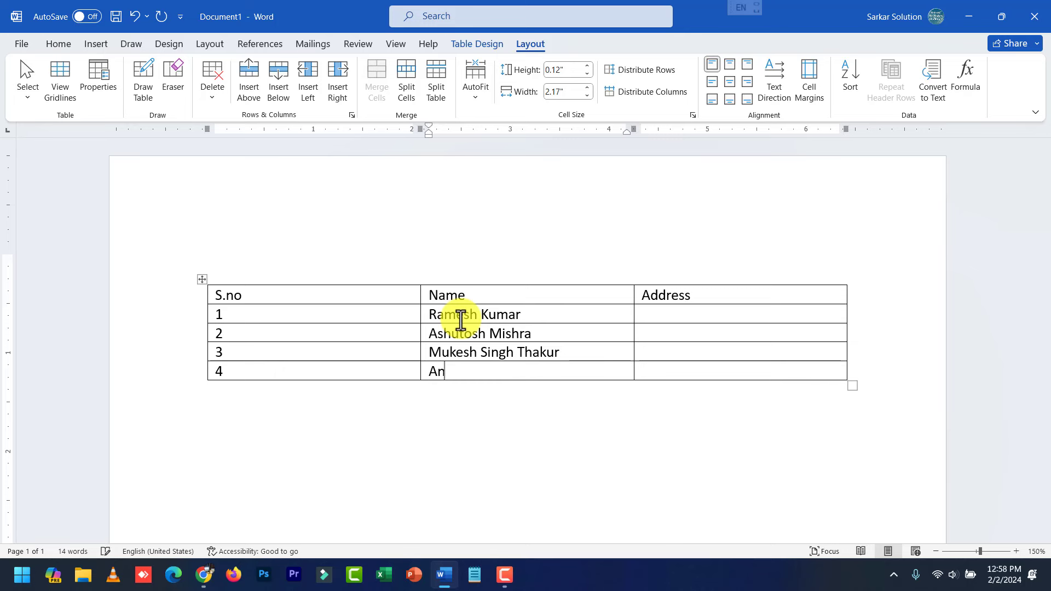
type("kit B")
type("elwanshi")
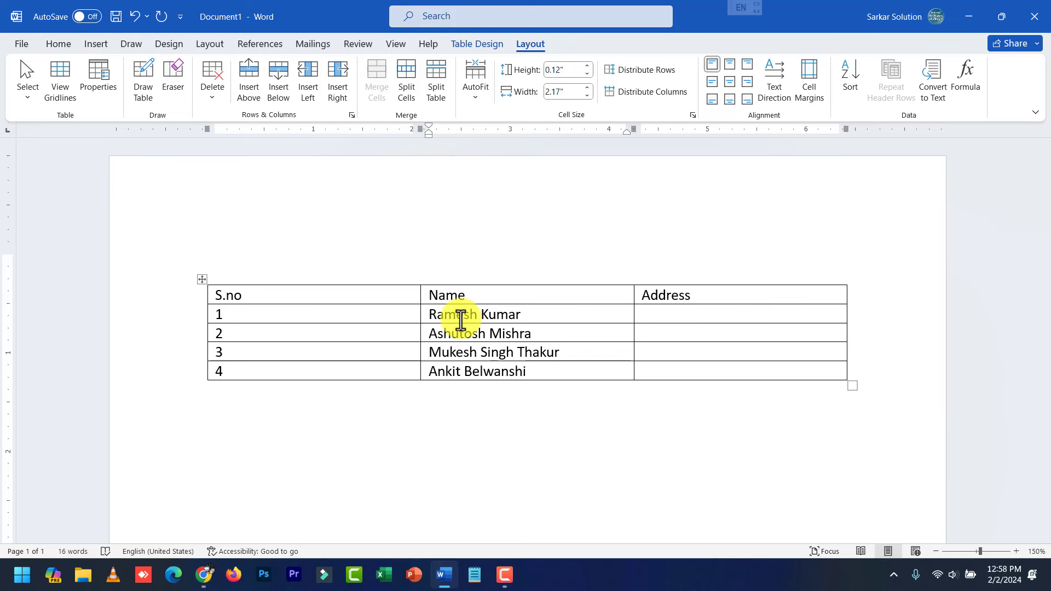
Add a fifth table row with a student's name and serial number 5.
key("Tab")
key("Tab")
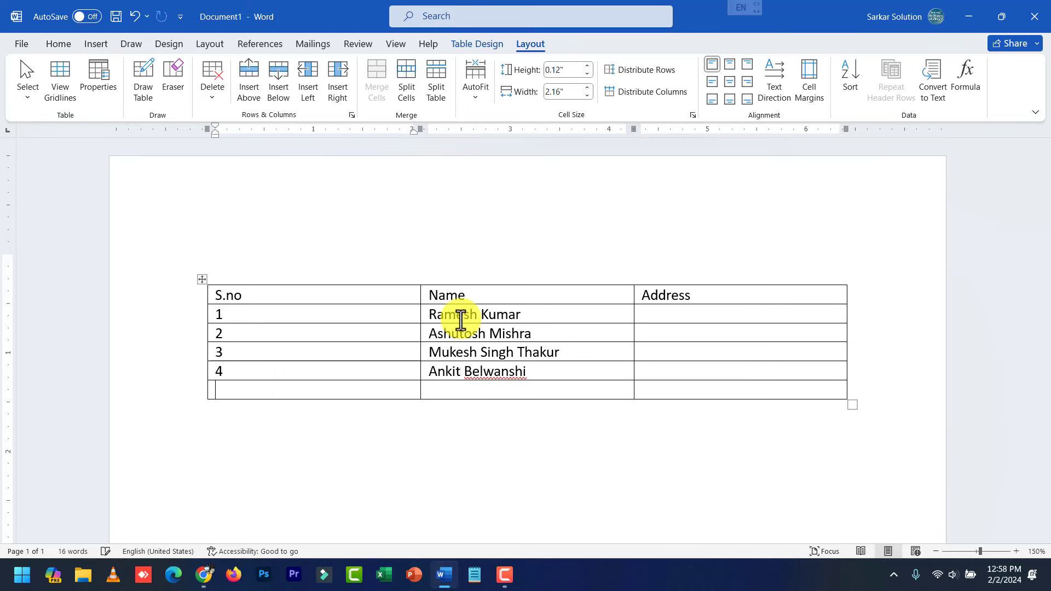
key("Tab")
type("R")
type("ohit Janghel")
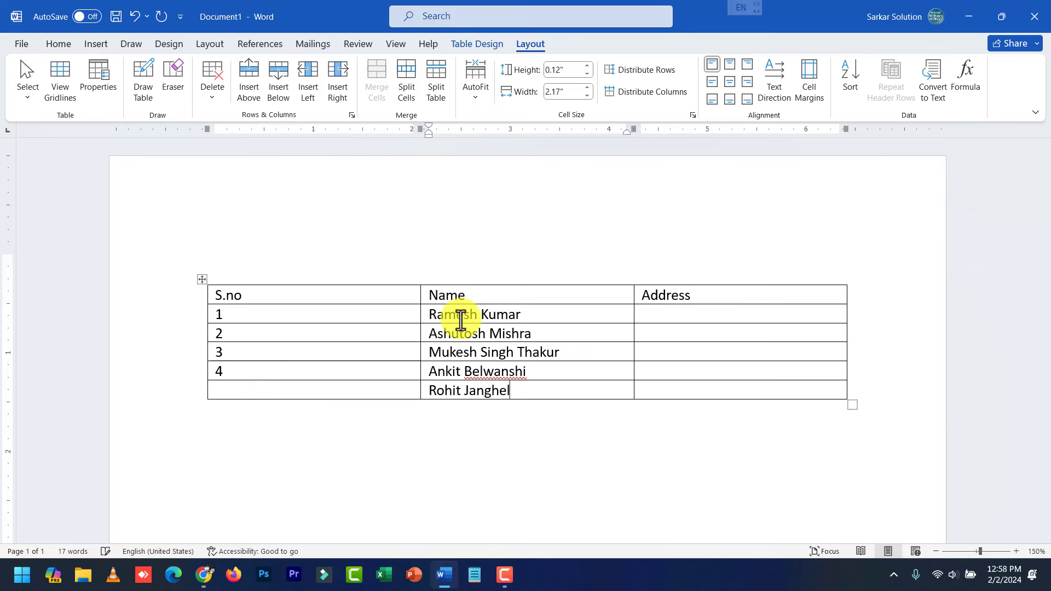
type("a")
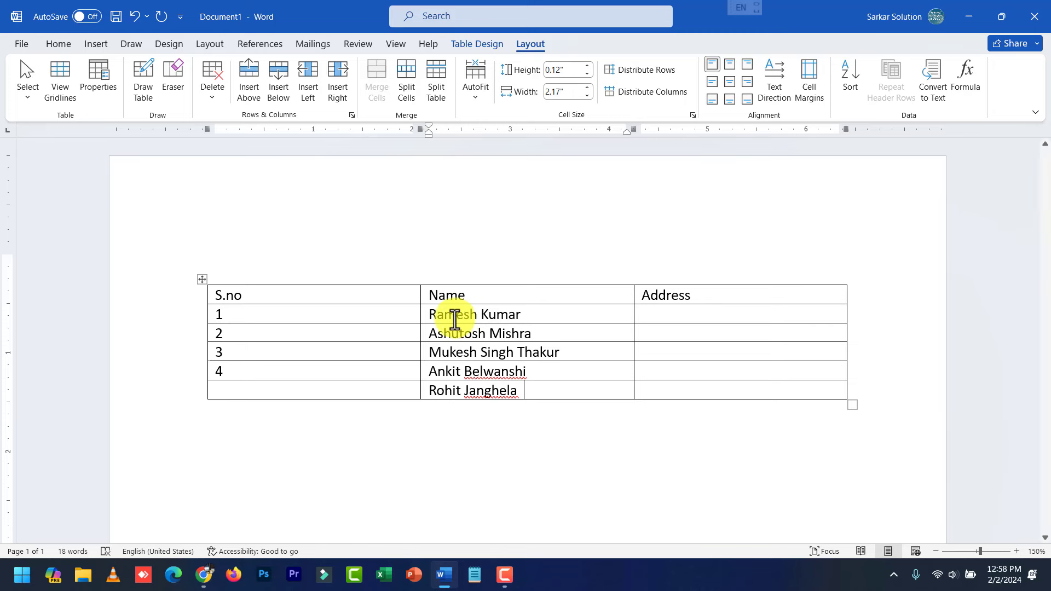
left_click(296, 395)
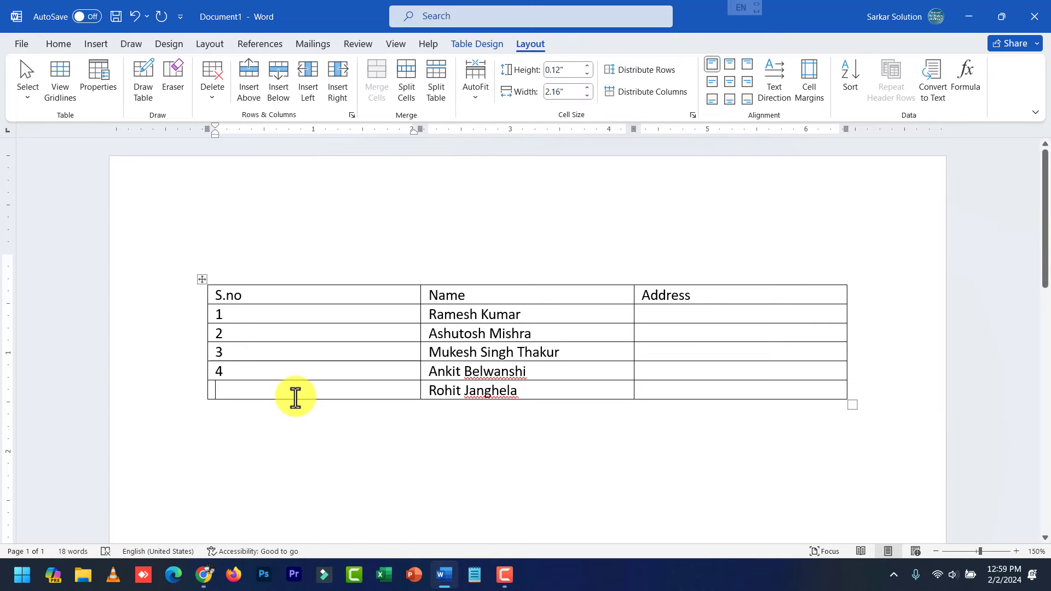
type("5")
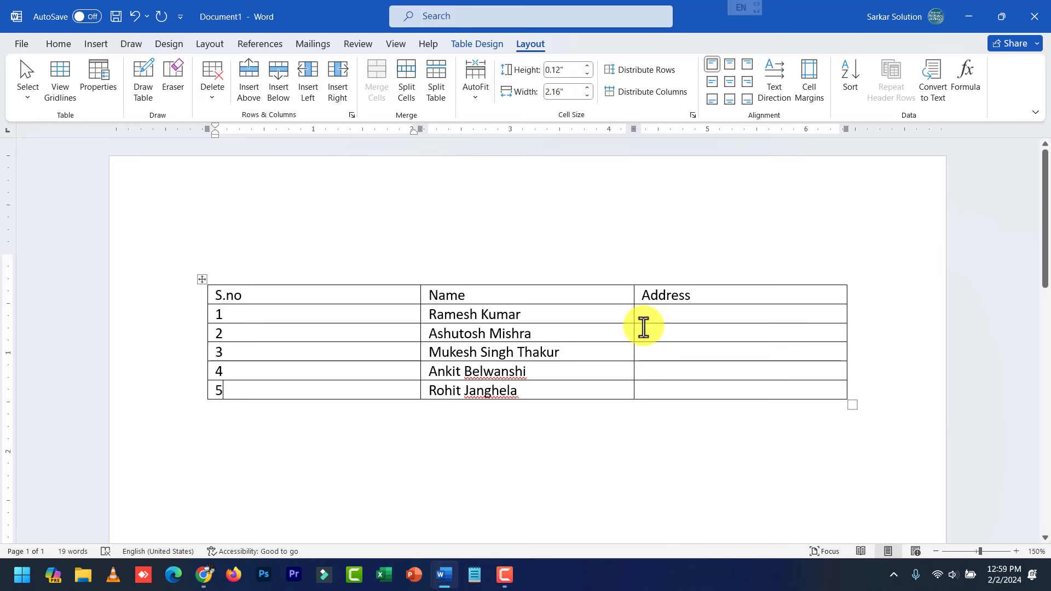
Begin typing the 'Student Information' title on the line above the table.
left_click(652, 322)
left_click(553, 390)
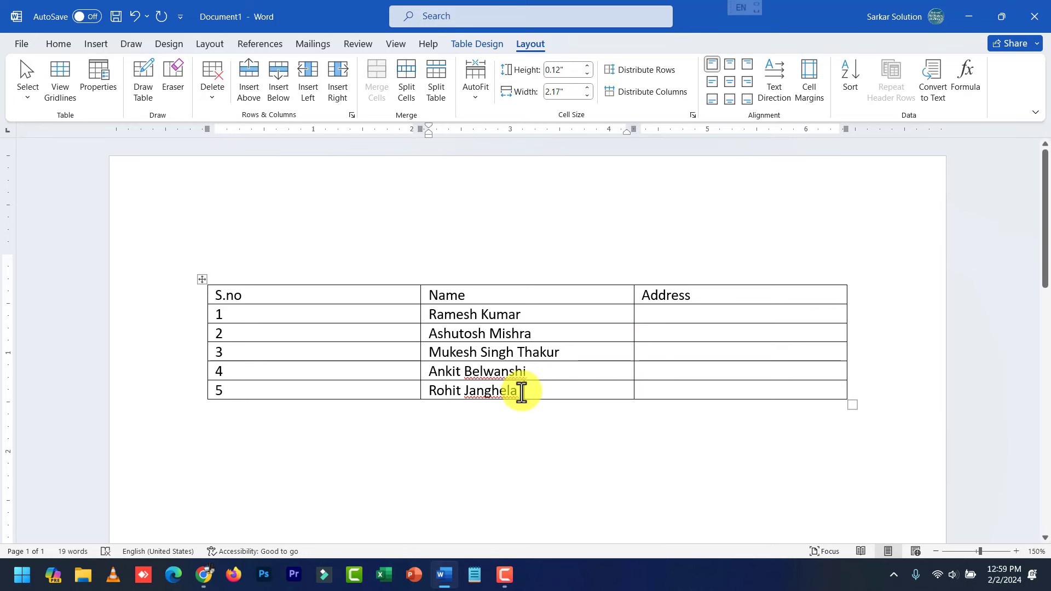
left_click(352, 299)
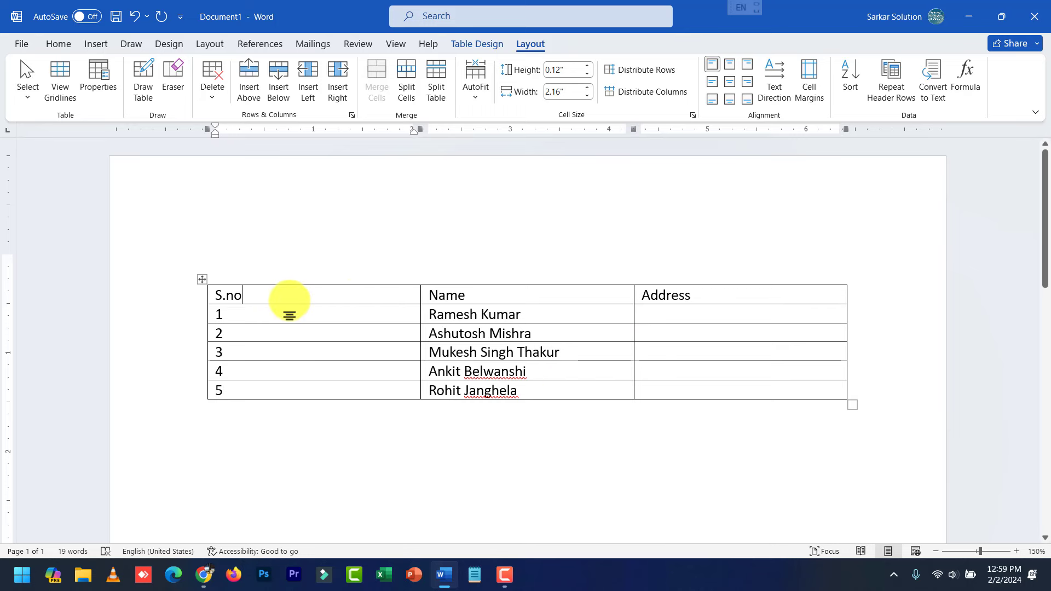
left_click(344, 270)
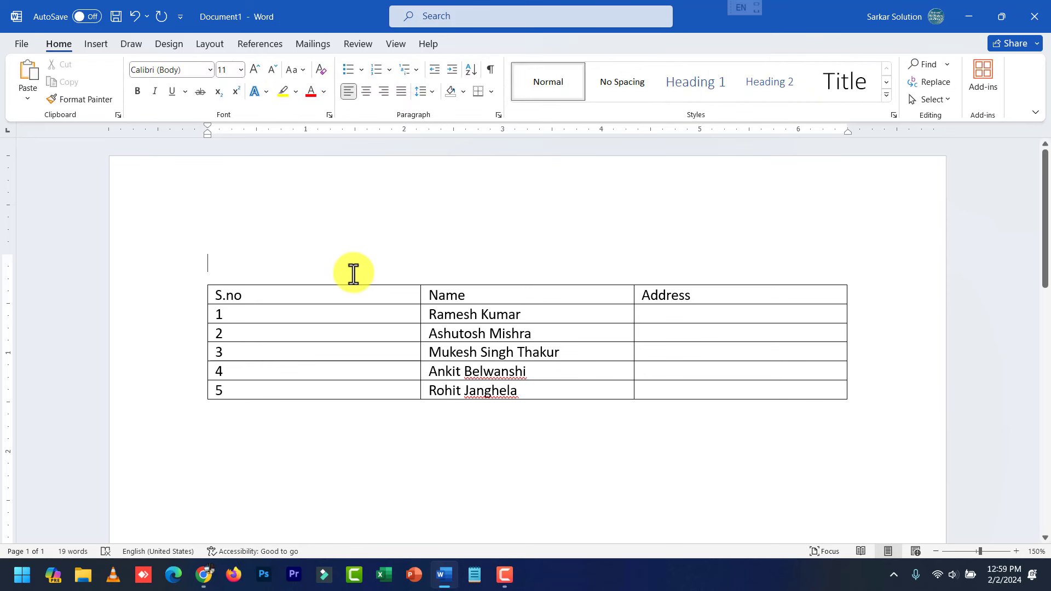
type("Student In")
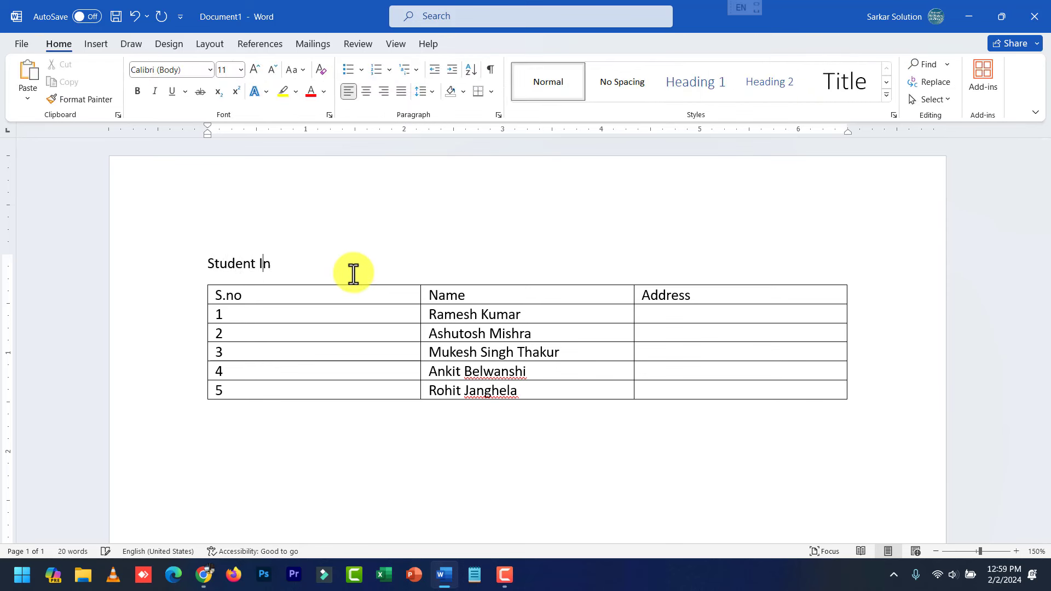
type("formation")
left_click(368, 93)
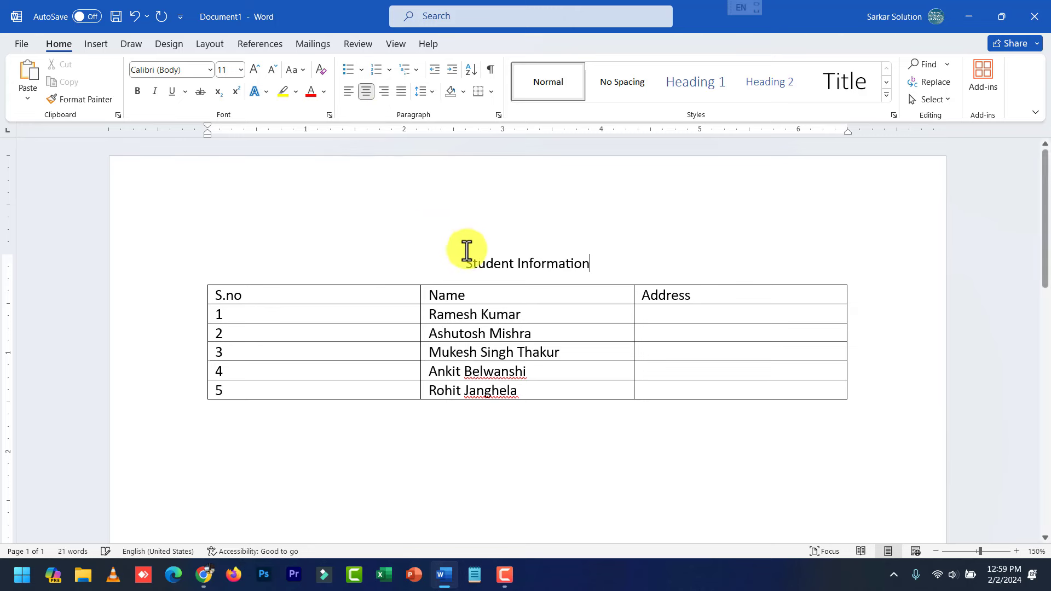
triple_click(542, 263)
left_click(256, 68)
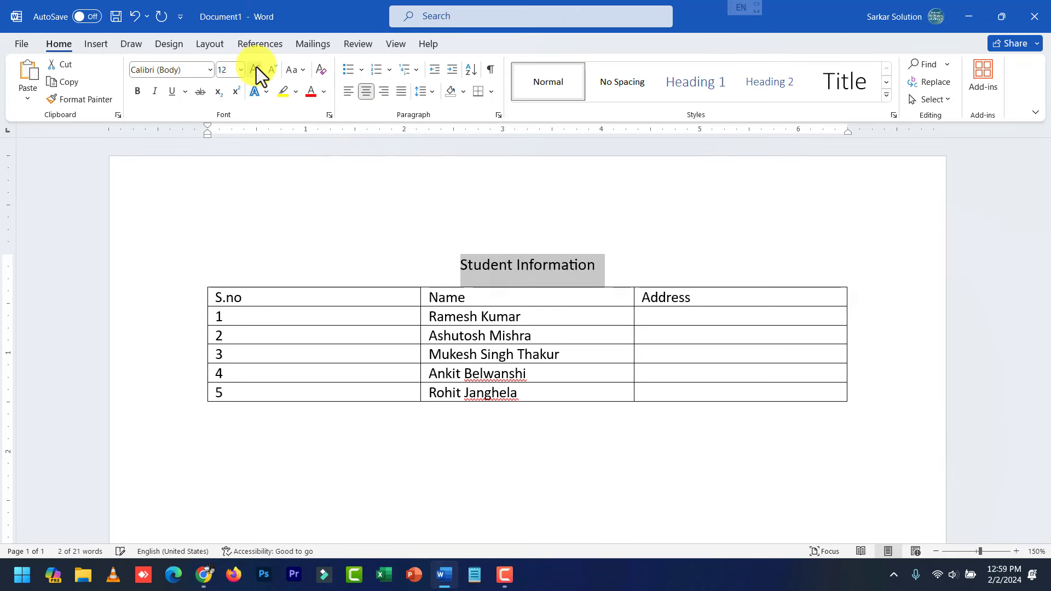
left_click(255, 67)
left_click(255, 66)
left_click(255, 67)
left_click(139, 90)
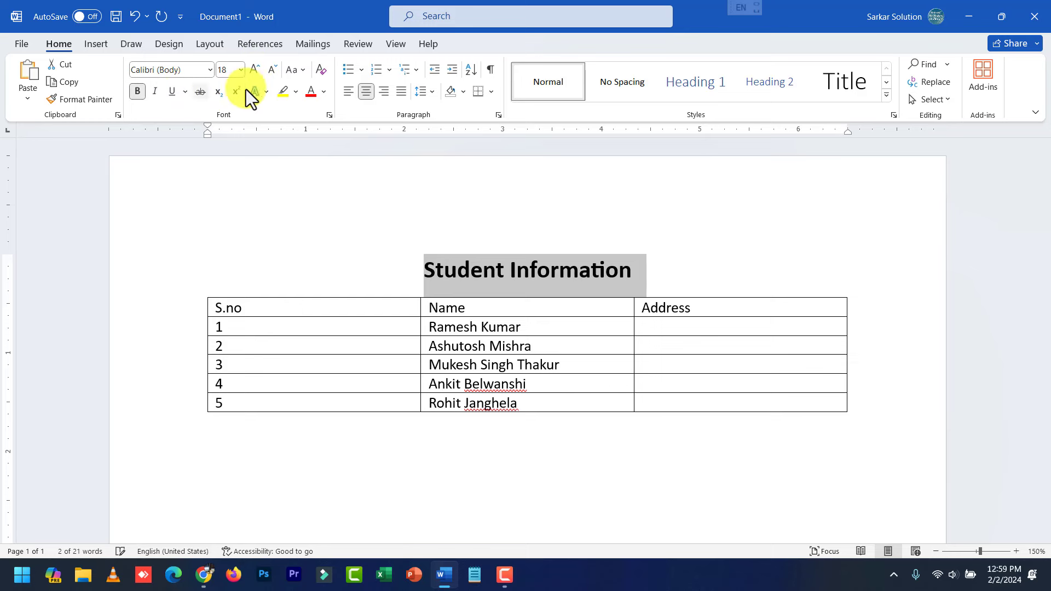
left_click(324, 92)
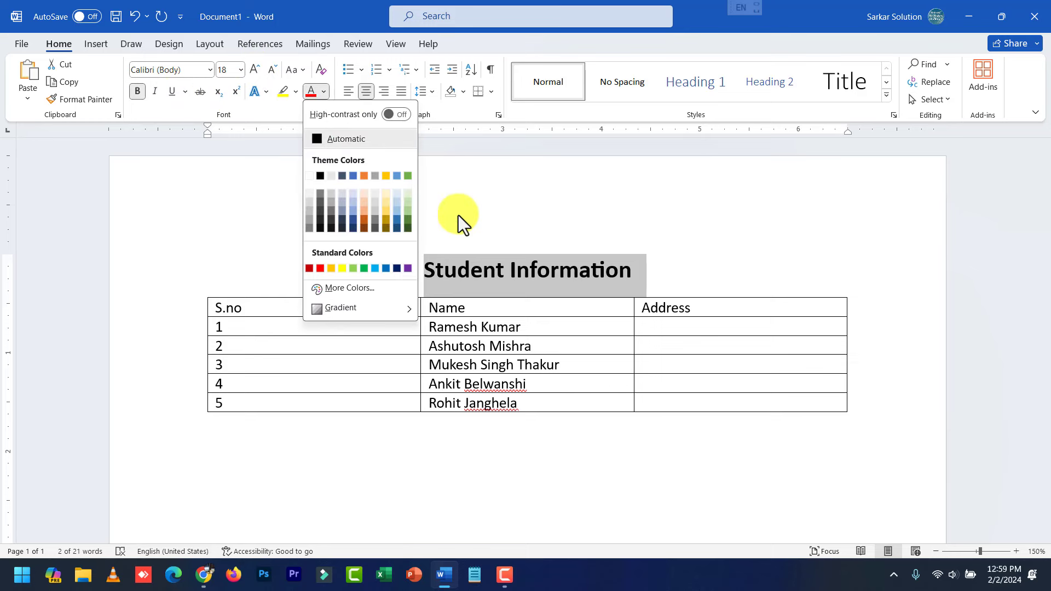
left_click(320, 268)
left_click(543, 279)
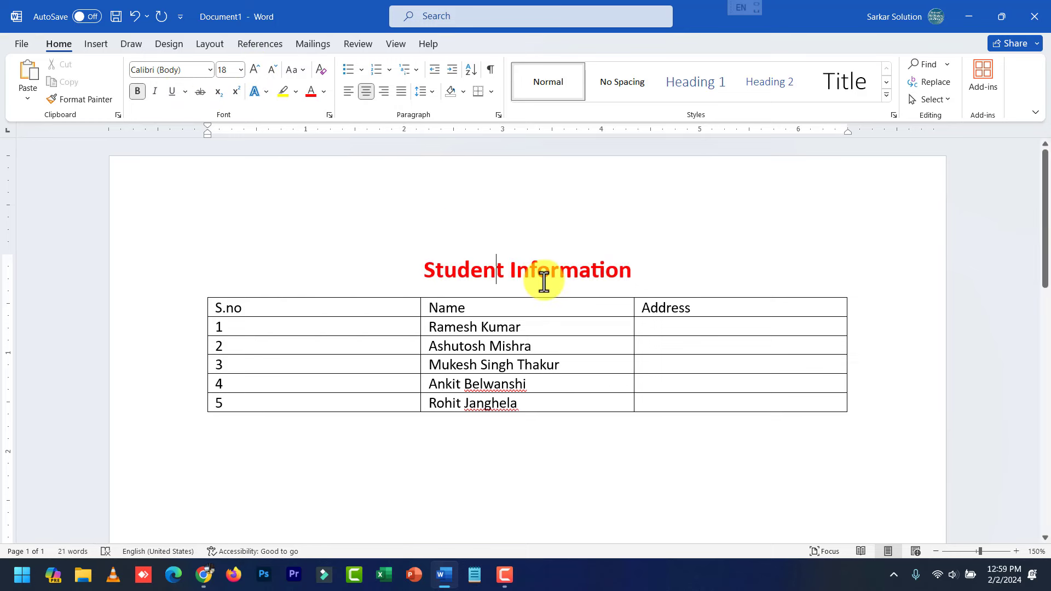
triple_click(551, 276)
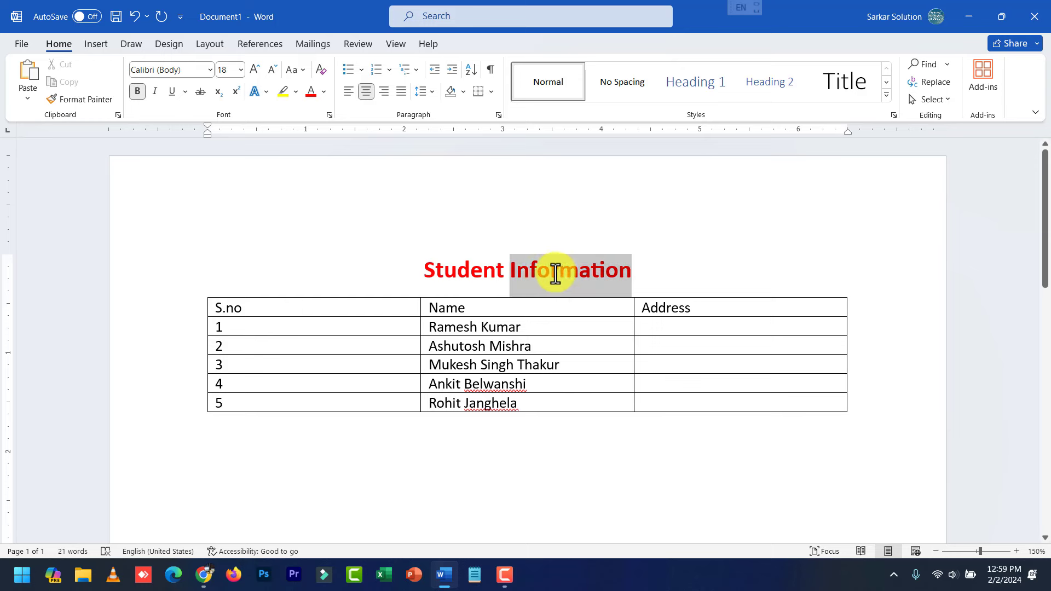
left_click_drag(383, 307, 727, 302)
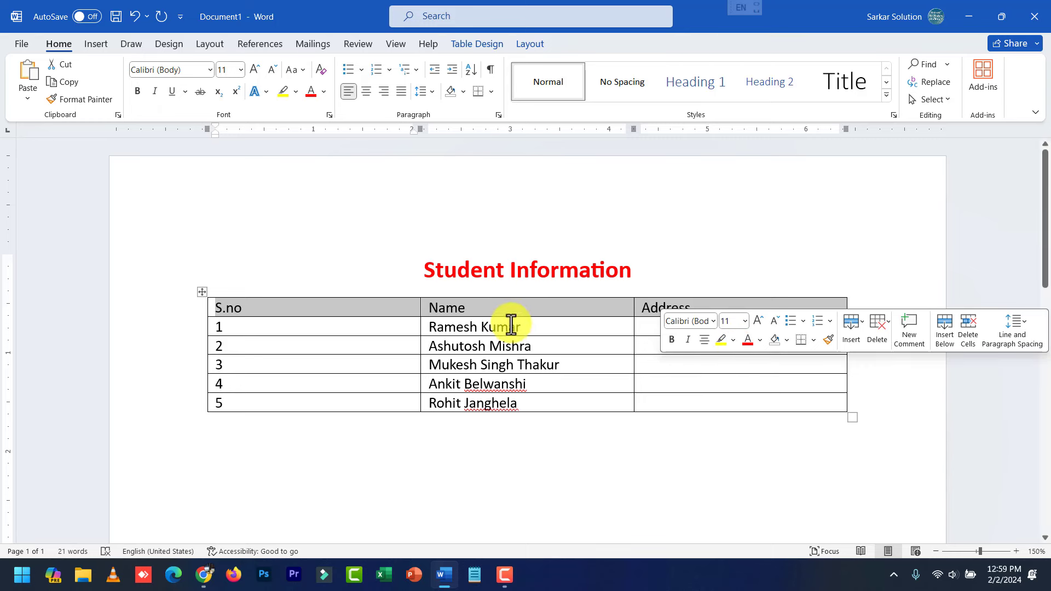
left_click(477, 315)
left_click_drag(397, 315, 717, 309)
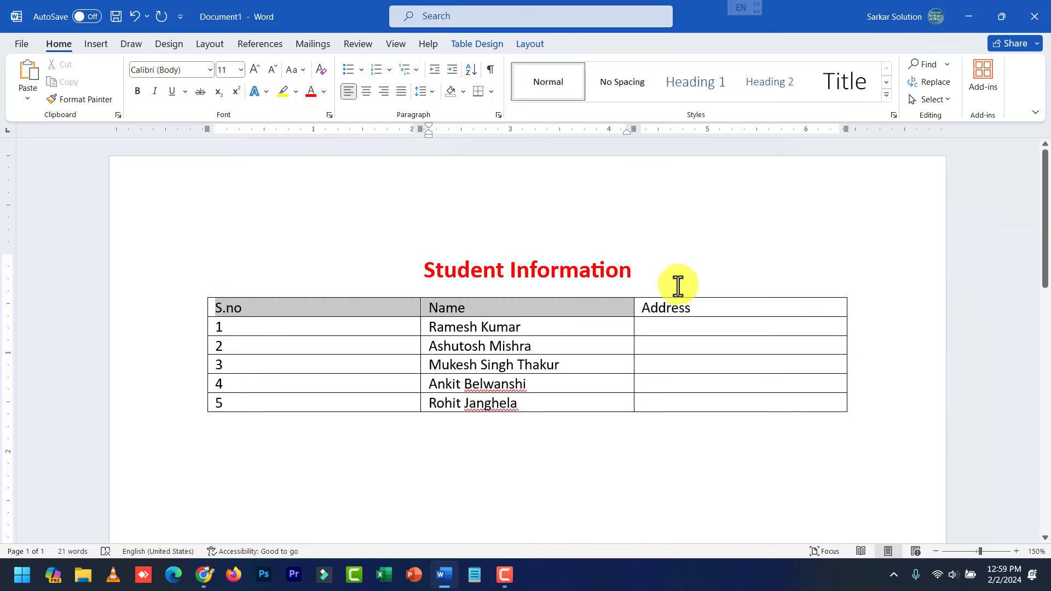
left_click(717, 309)
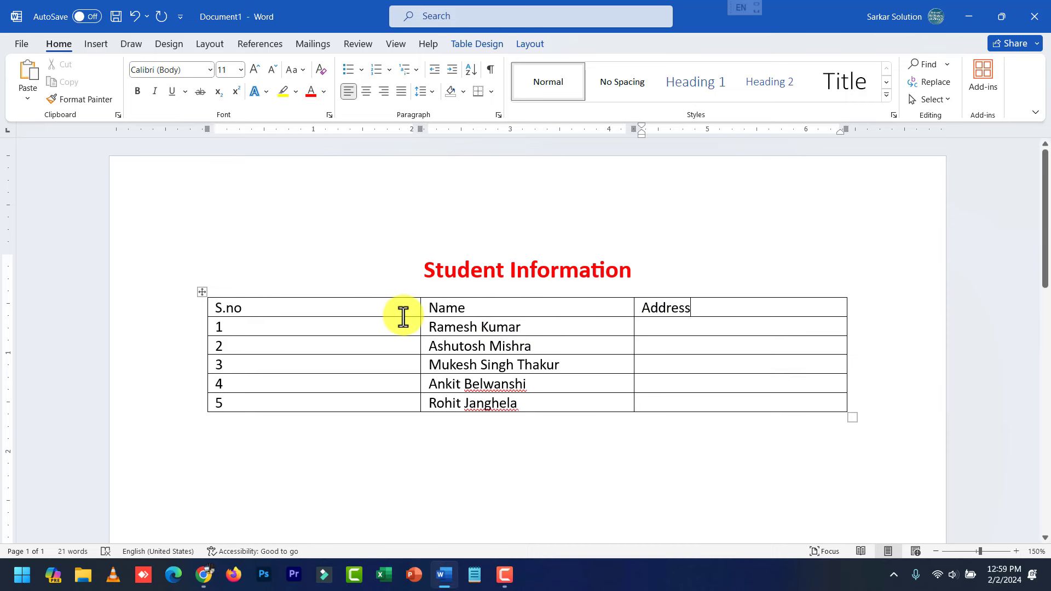
Insert an empty row above the table's header row.
left_click(531, 45)
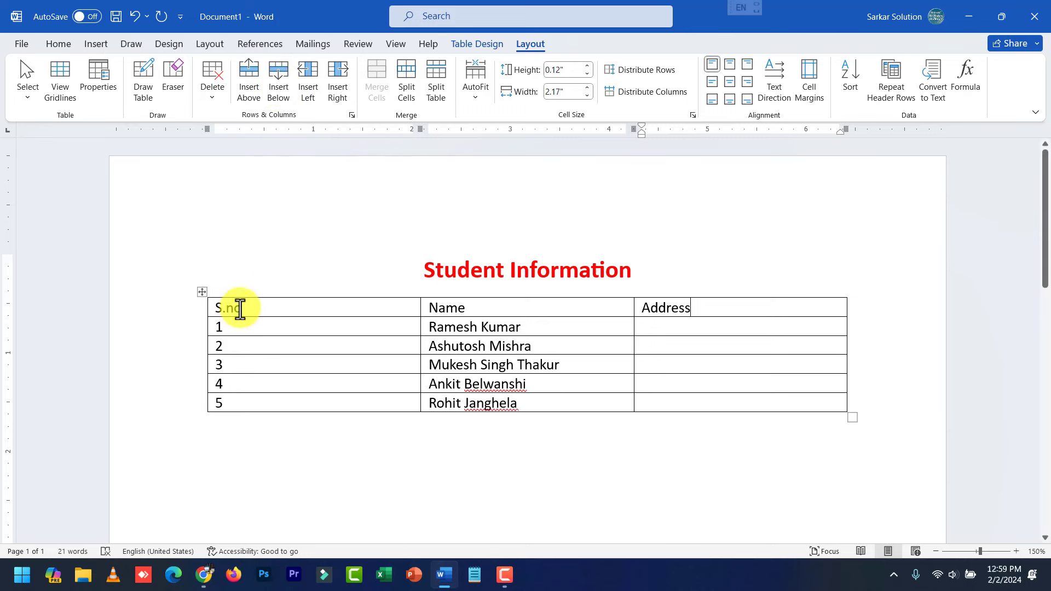
left_click(251, 93)
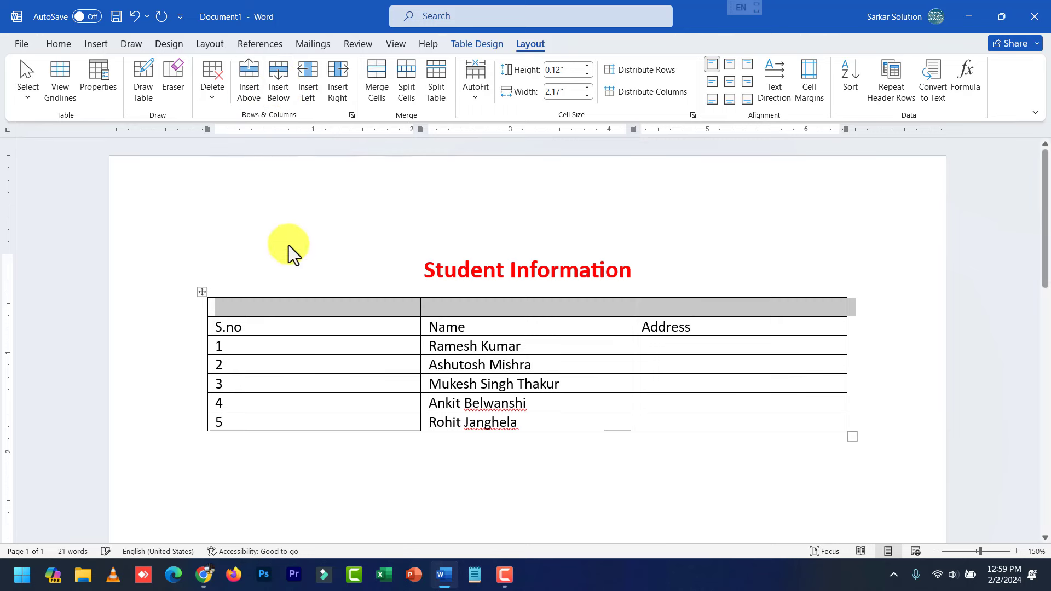
left_click(310, 306)
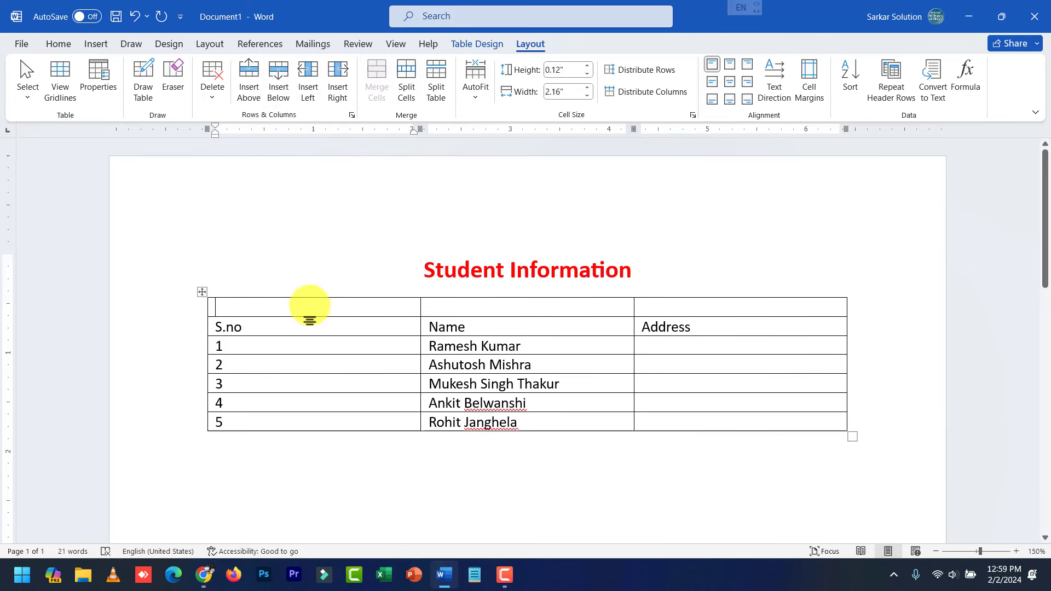
Cut the red 'Student Information' title and paste it into the new top-left cell.
left_click(478, 274)
triple_click(478, 274)
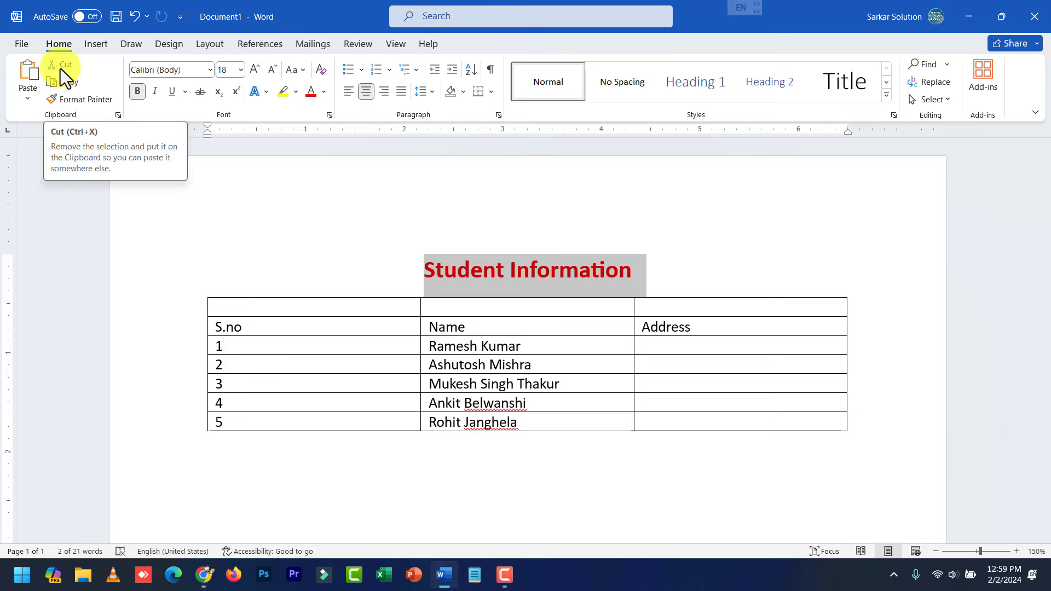
left_click(60, 68)
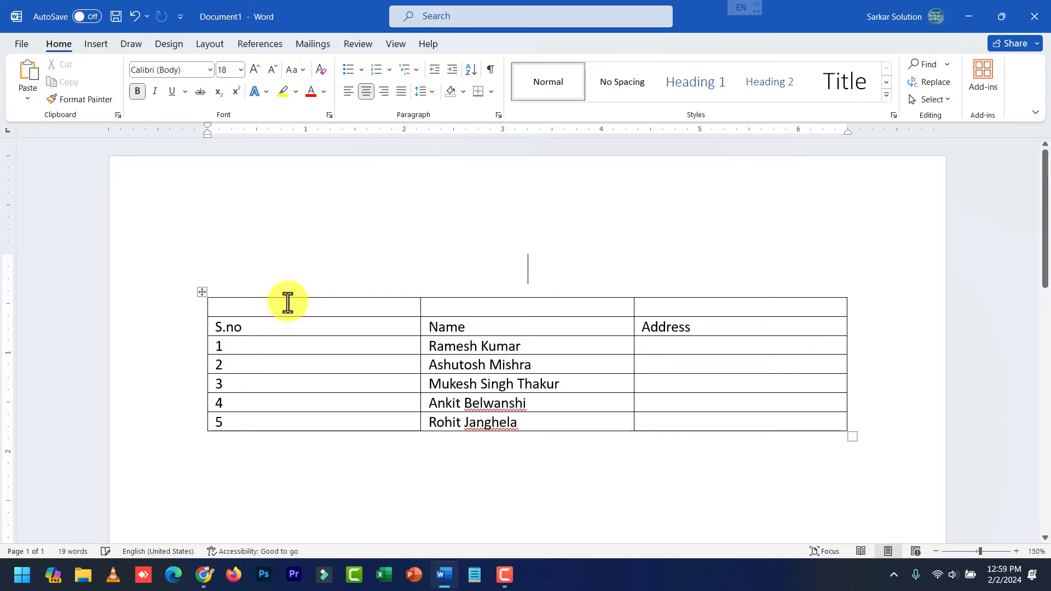
left_click(290, 306)
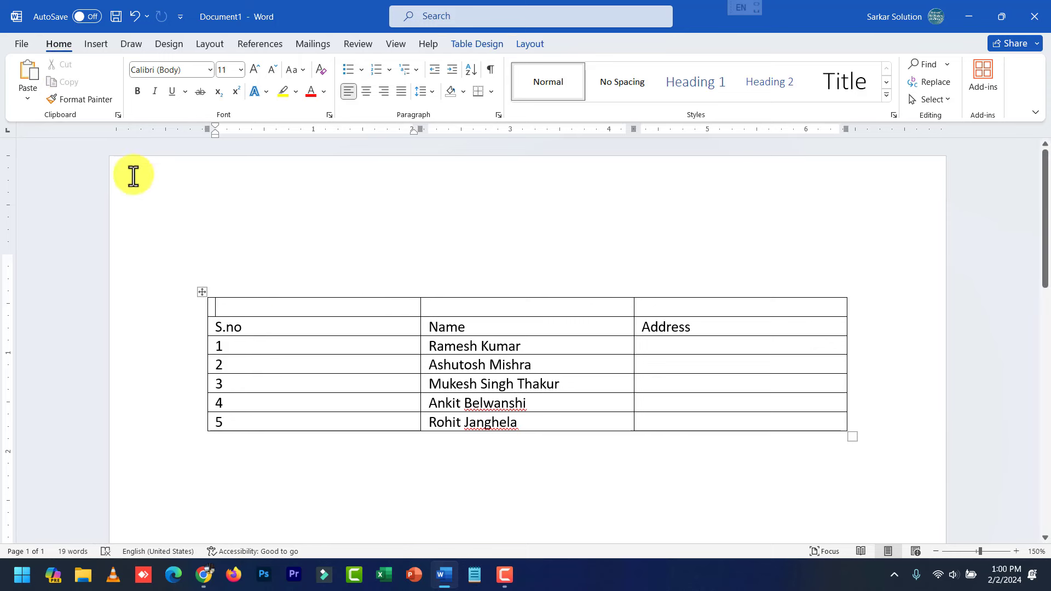
left_click(35, 84)
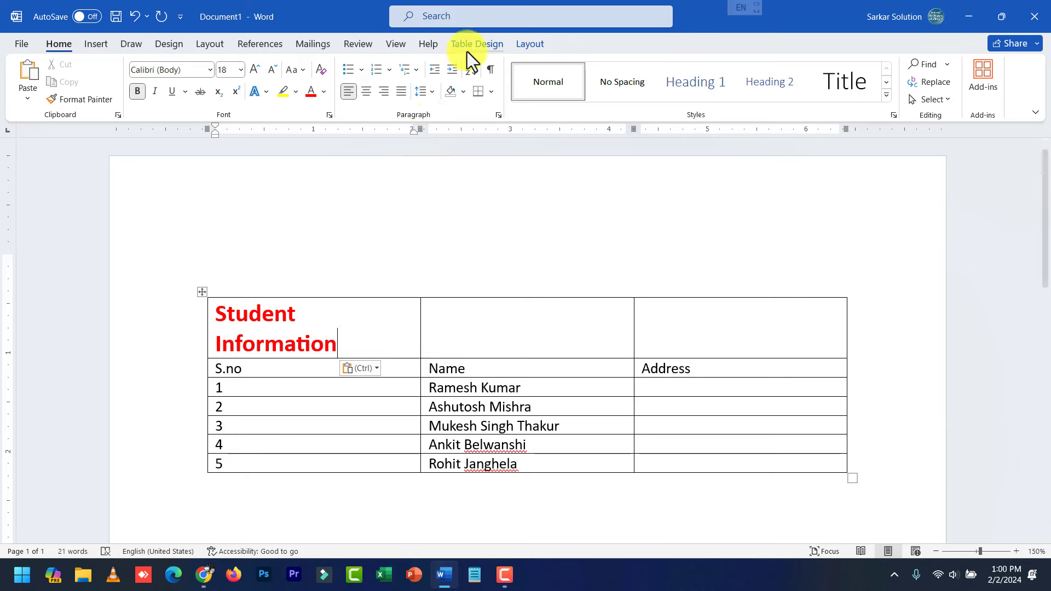
Merge all three cells of the top row into one cell holding the title.
left_click(521, 45)
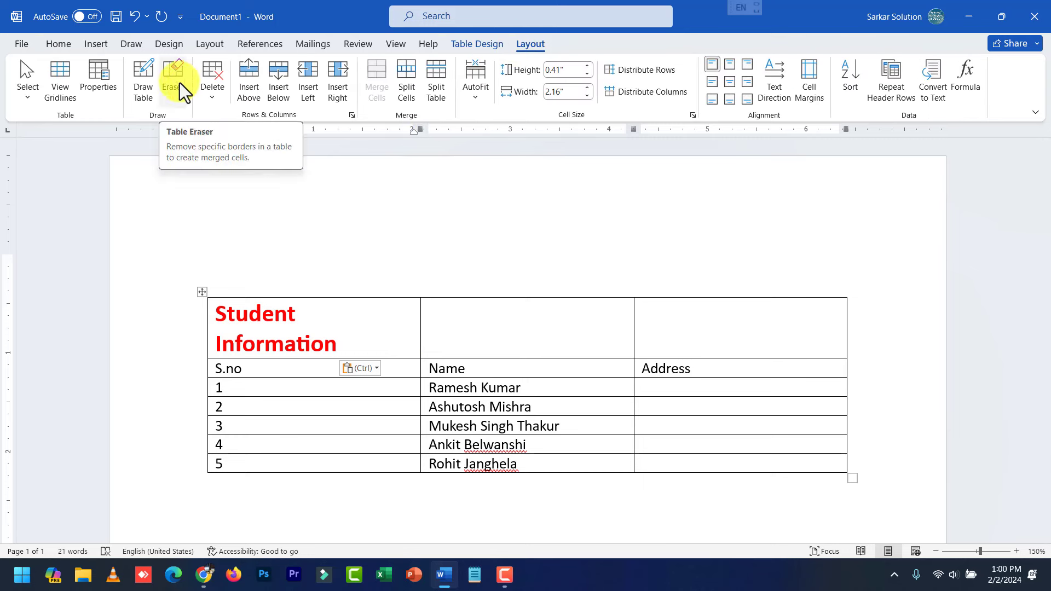
left_click_drag(347, 320, 750, 312)
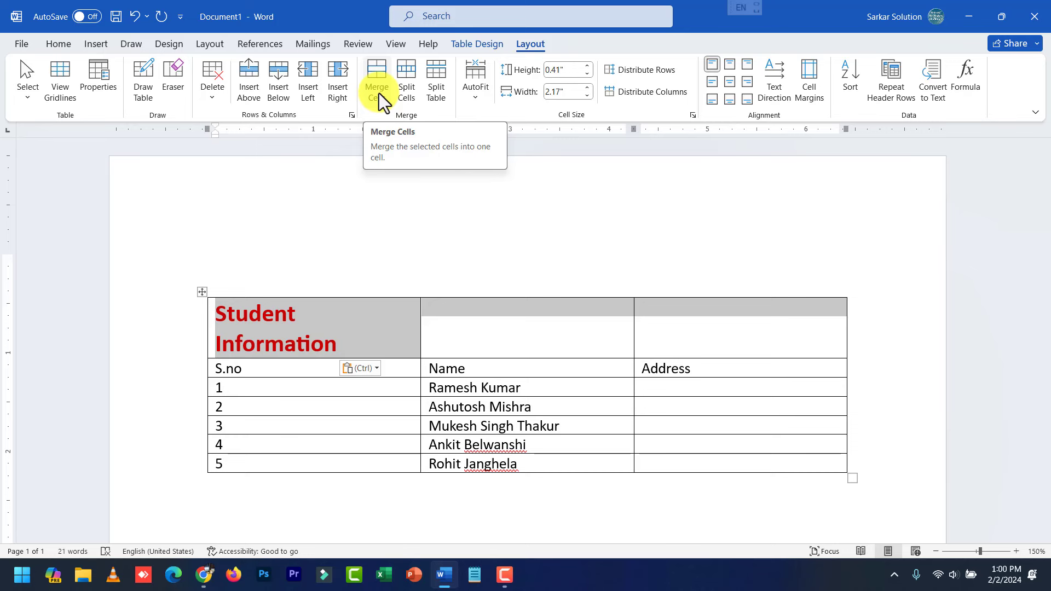
left_click(378, 93)
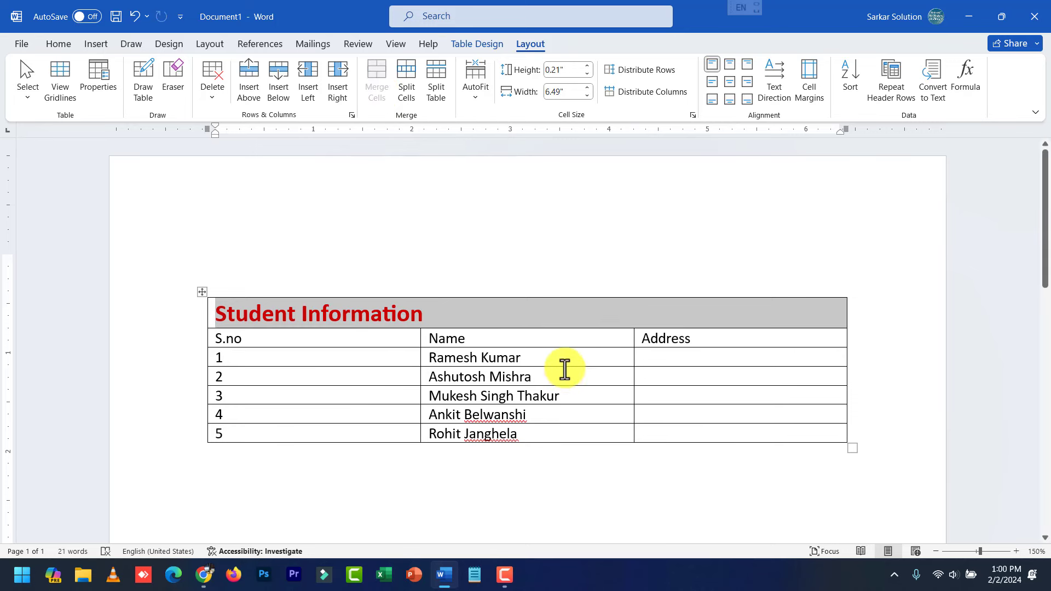
left_click(481, 324)
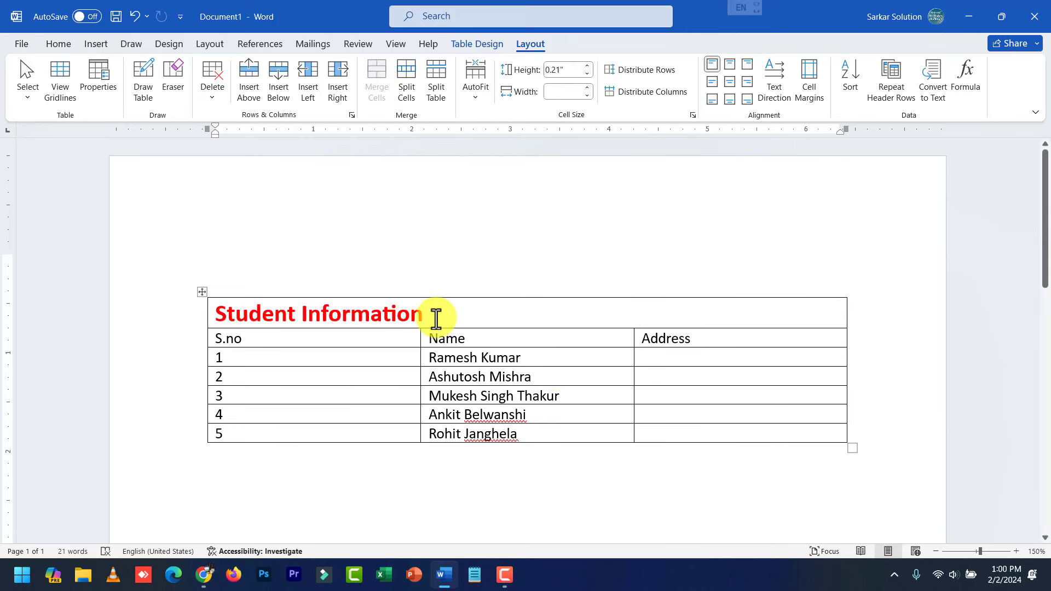
Centre the Student Information title within its merged top cell.
left_click(61, 43)
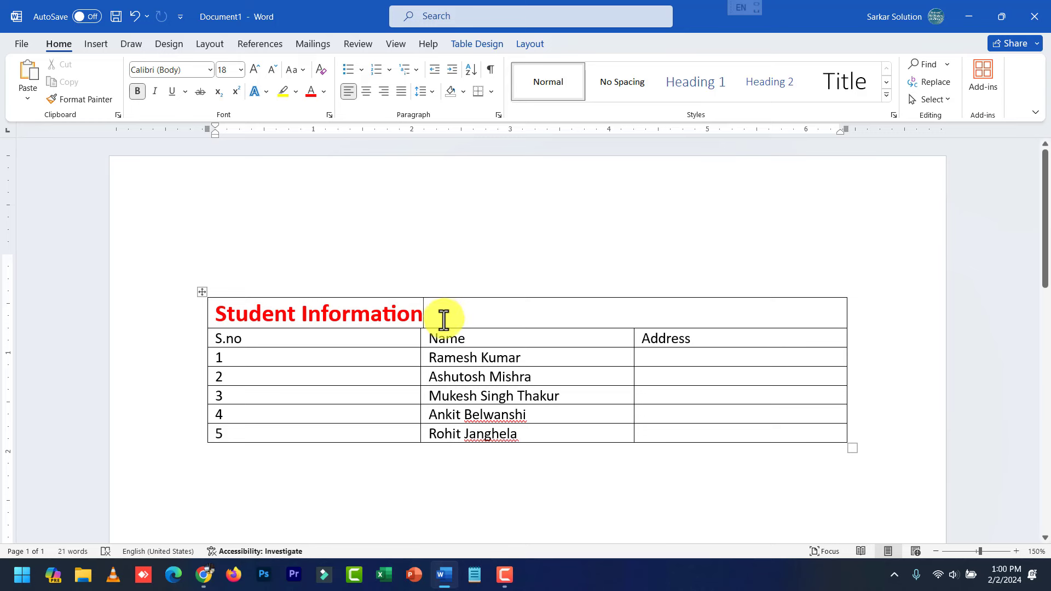
key("ctrl+e")
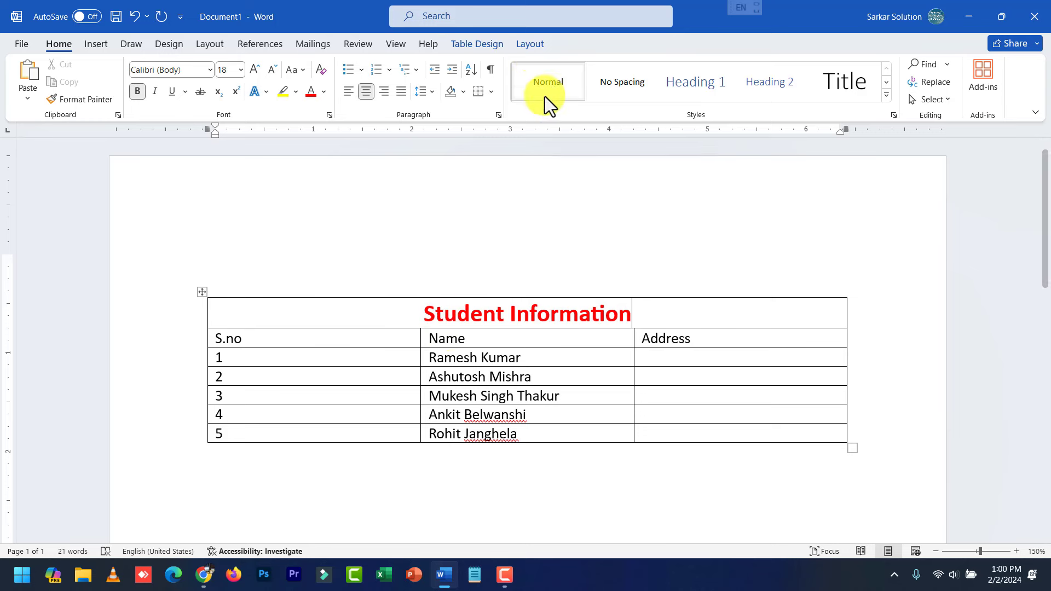
left_click(530, 45)
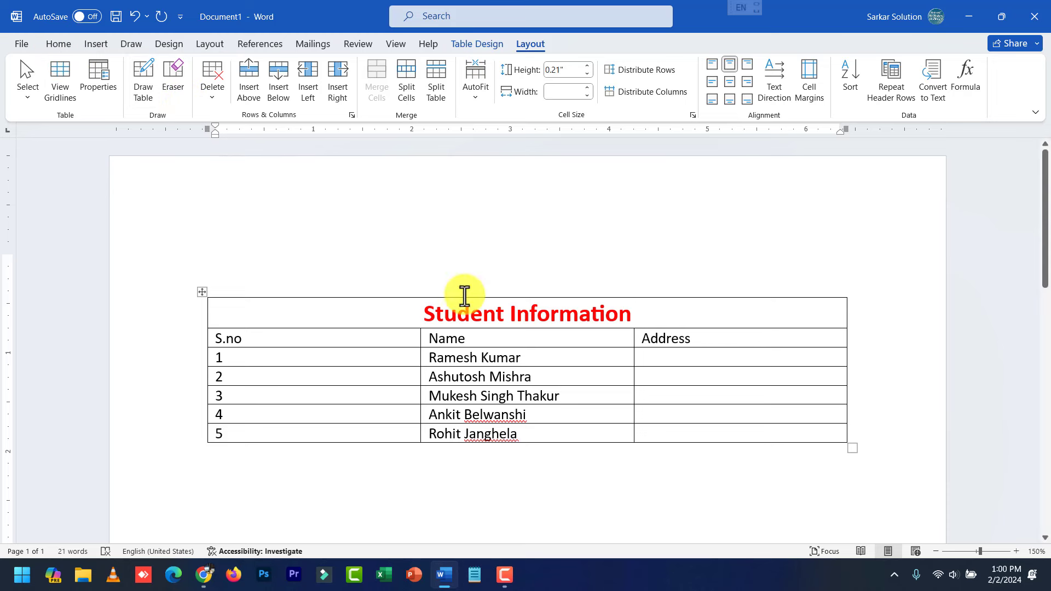
left_click(496, 307)
Select the title text, then undo an accidental split of the title row.
left_click(561, 417)
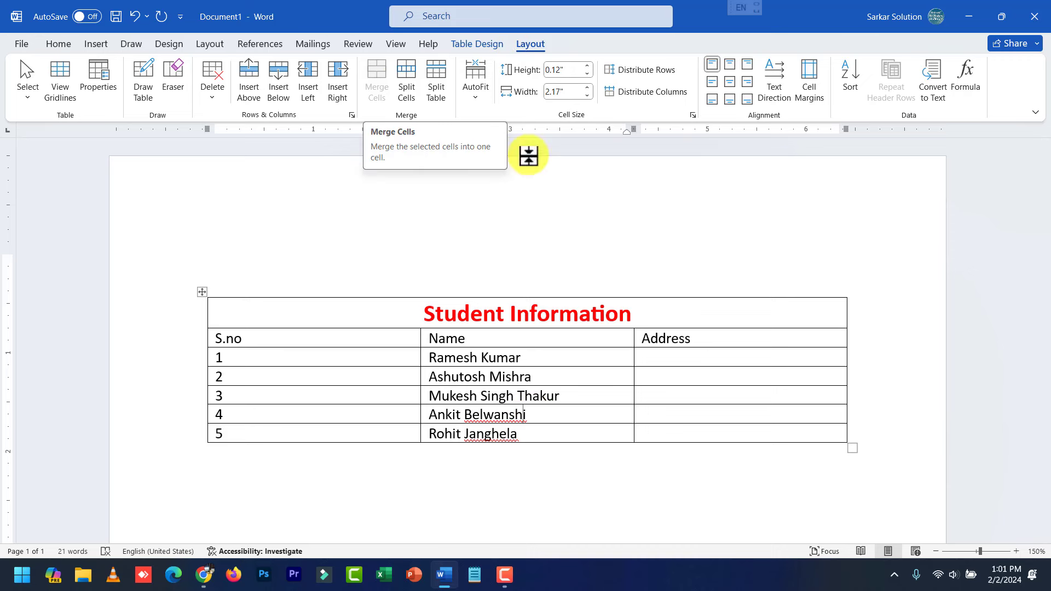
left_click_drag(632, 315, 422, 314)
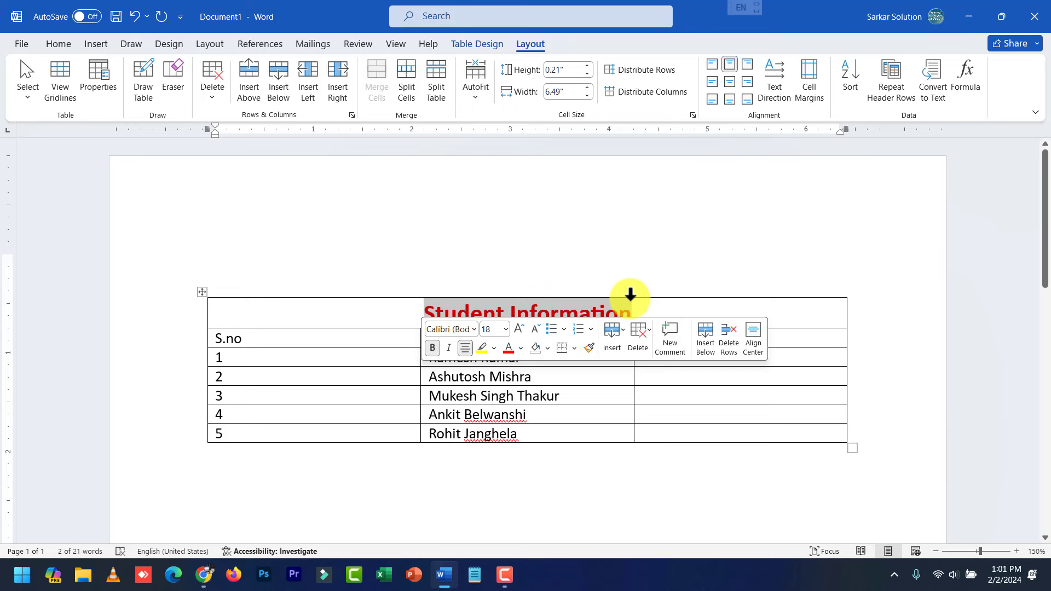
left_click(659, 312)
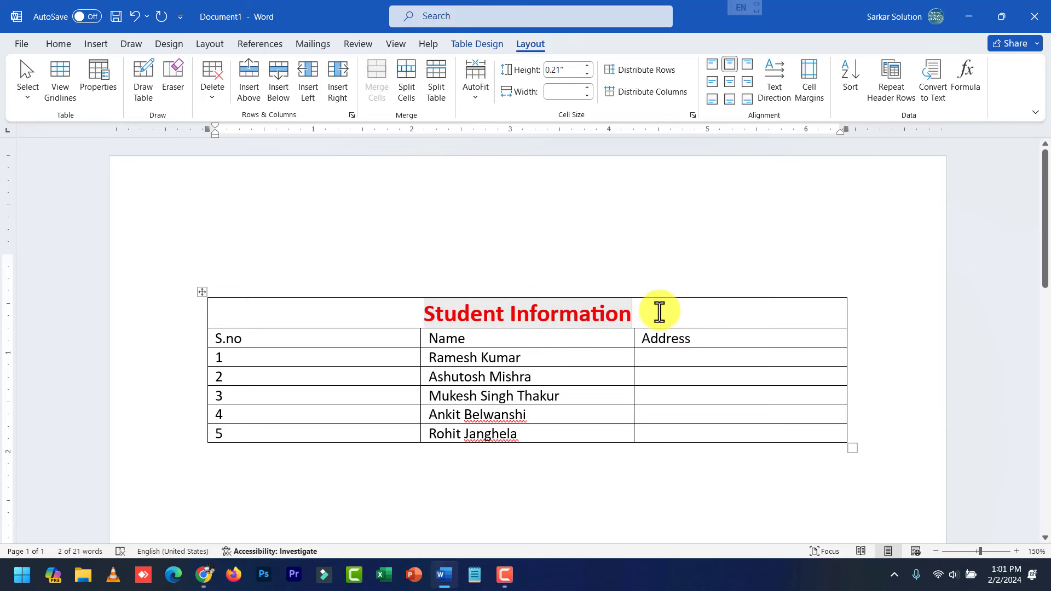
left_click(408, 71)
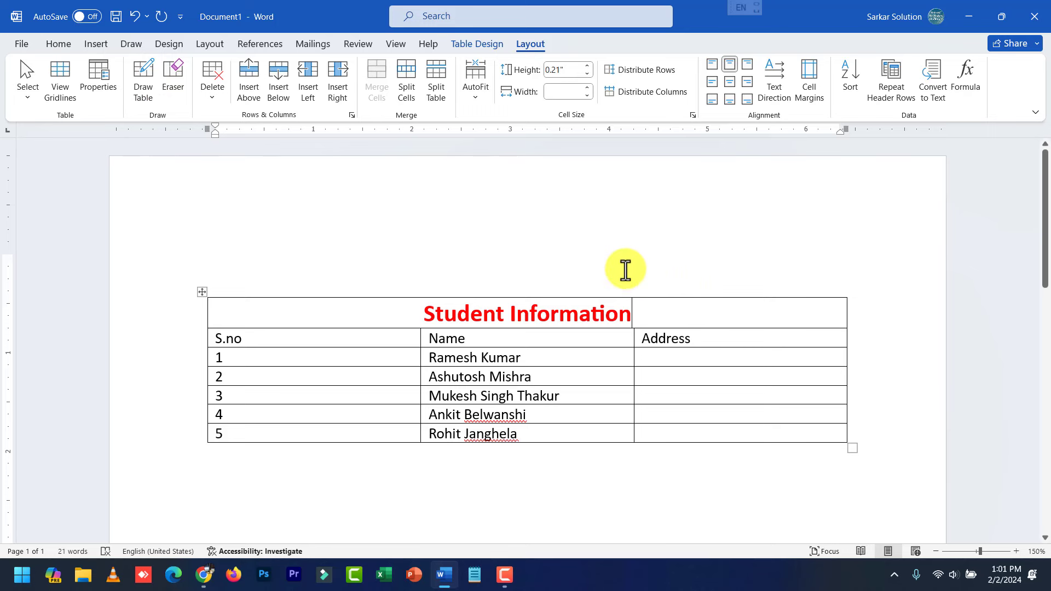
key("ctrl+z")
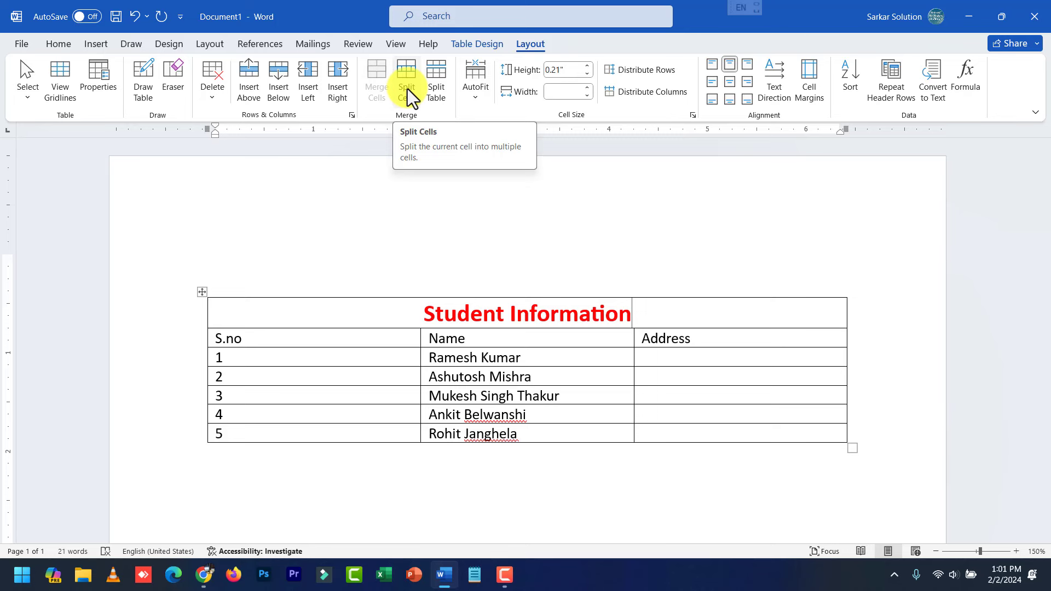
Split the merged title row into 3 columns, then select the middle and right top cells.
left_click(408, 89)
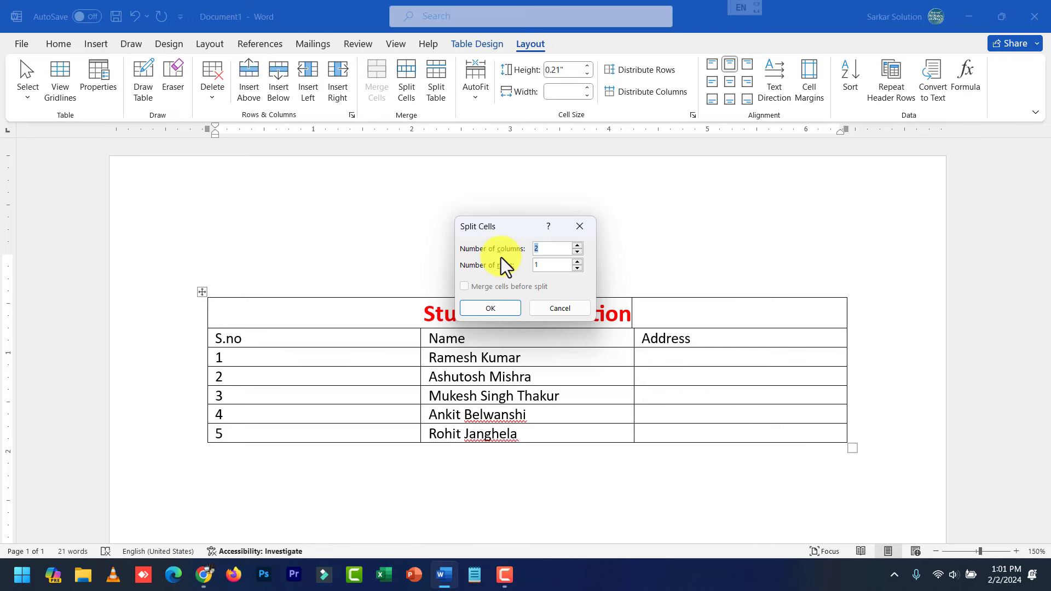
type("3")
left_click(505, 309)
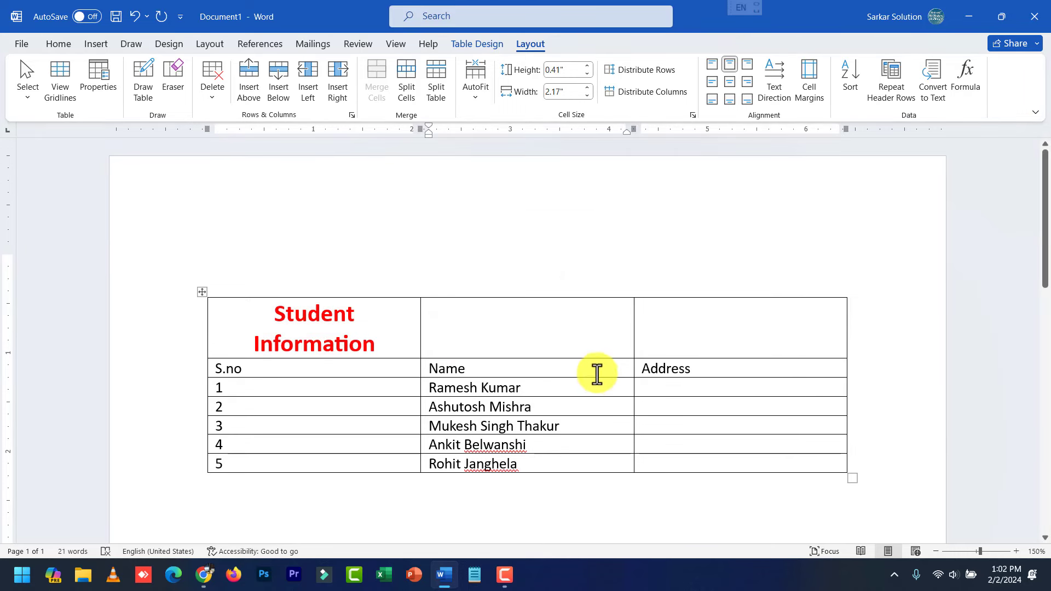
left_click_drag(419, 322, 706, 328)
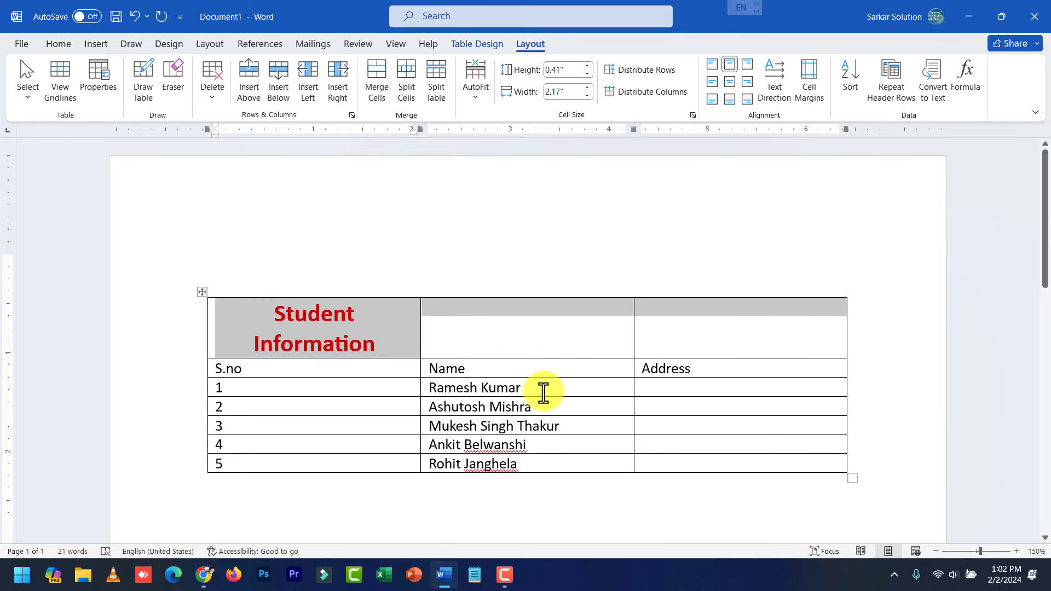
left_click(520, 334)
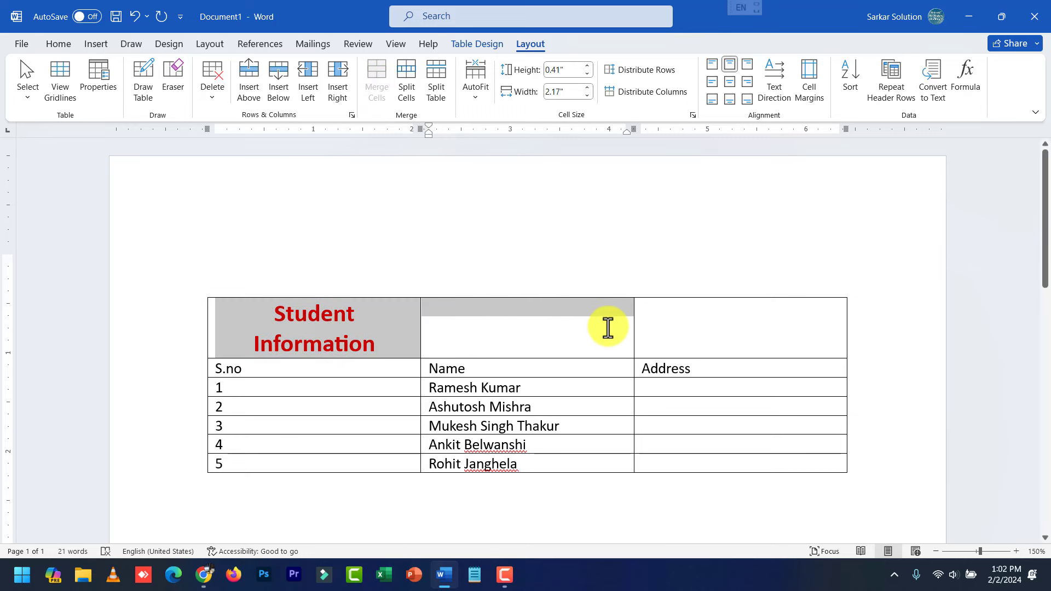
left_click_drag(470, 328, 712, 334)
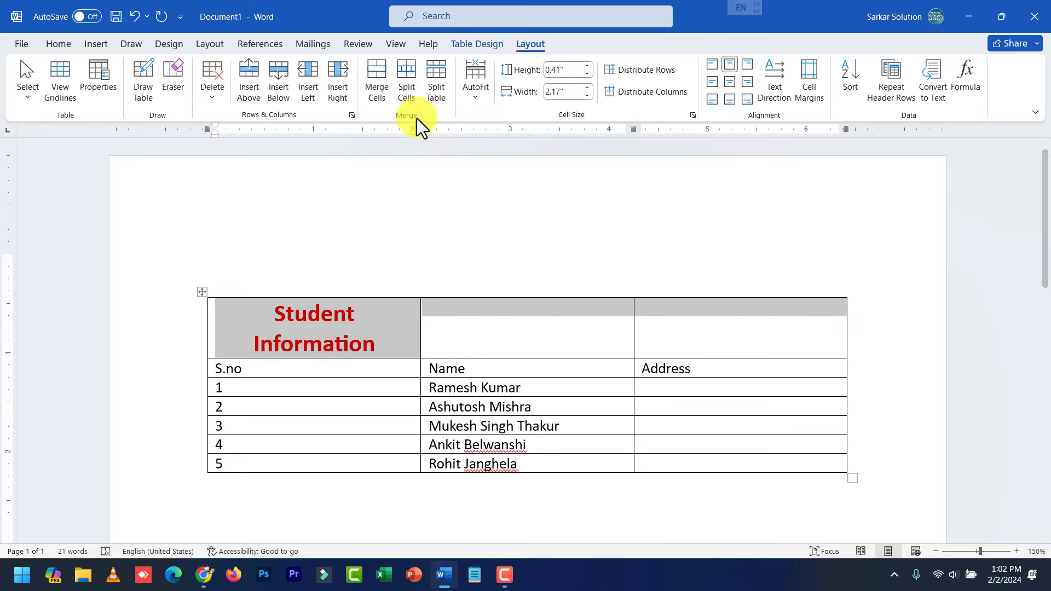
Merge the top-row cells into one title cell, then split the table above row 3 and undo it.
left_click(373, 85)
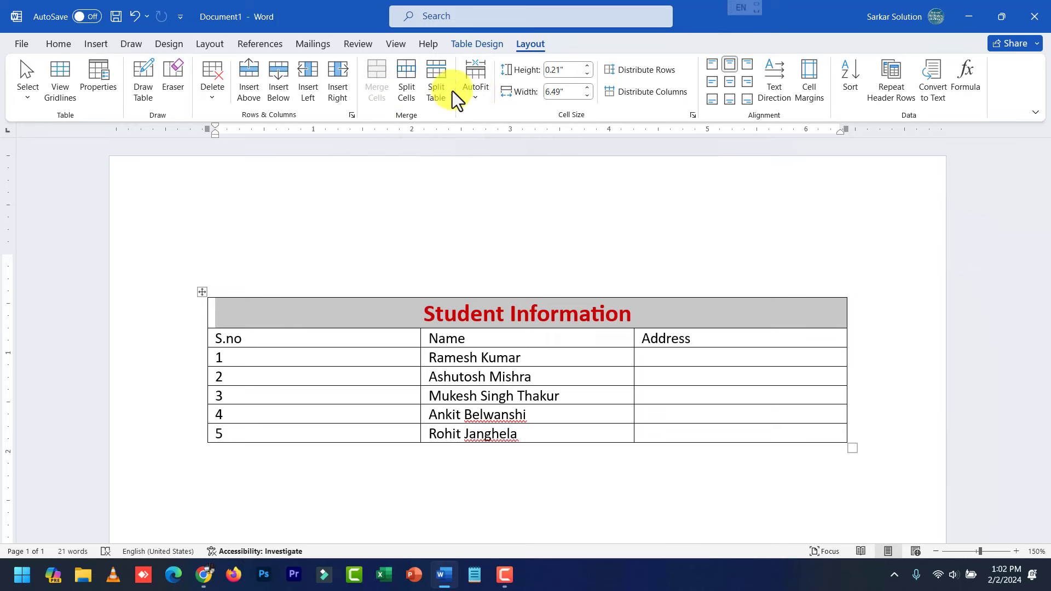
left_click(513, 395)
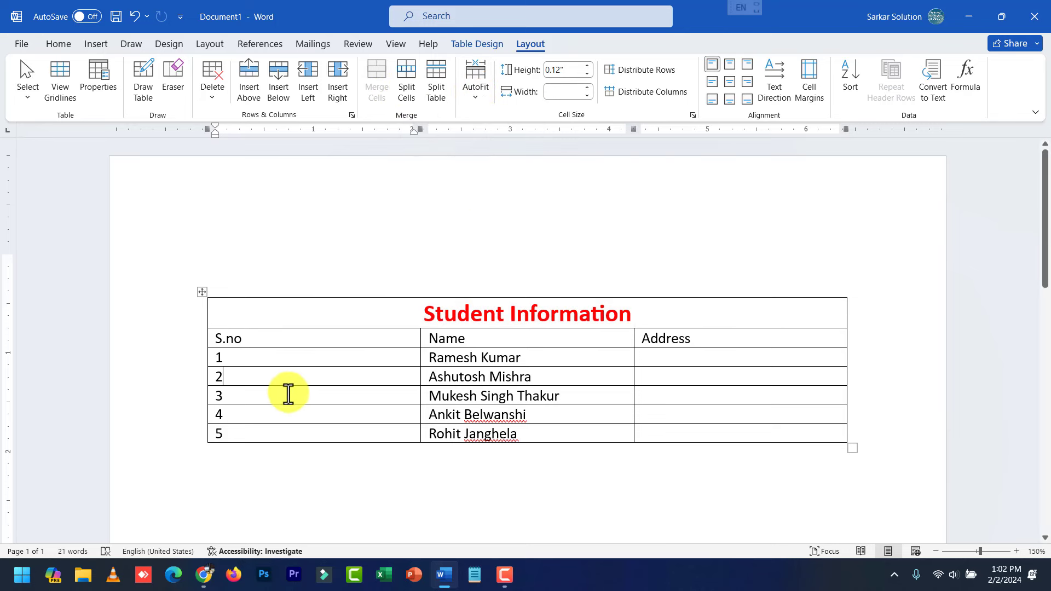
left_click(267, 395)
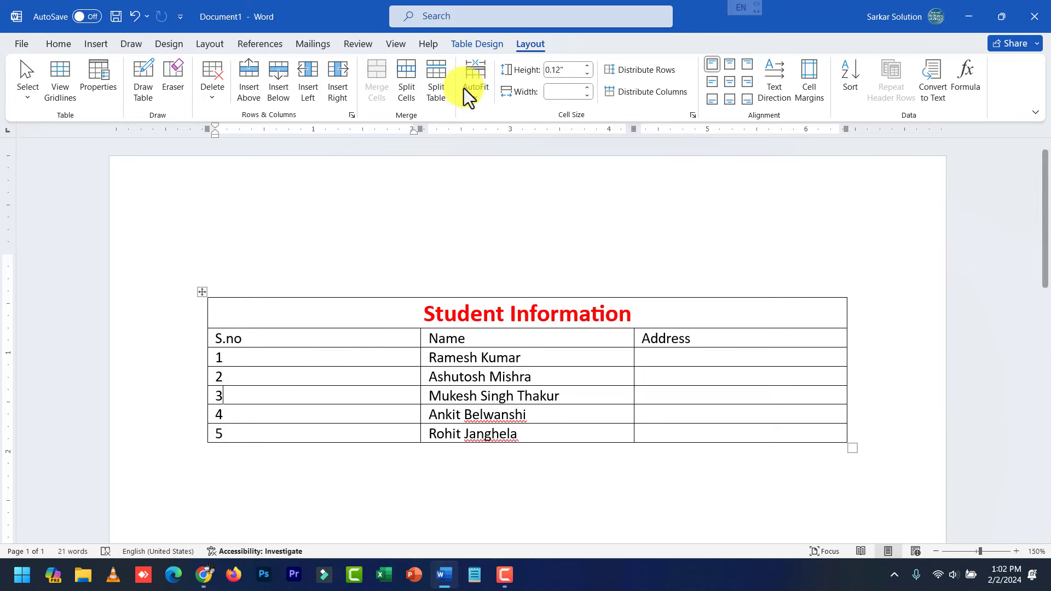
left_click(437, 73)
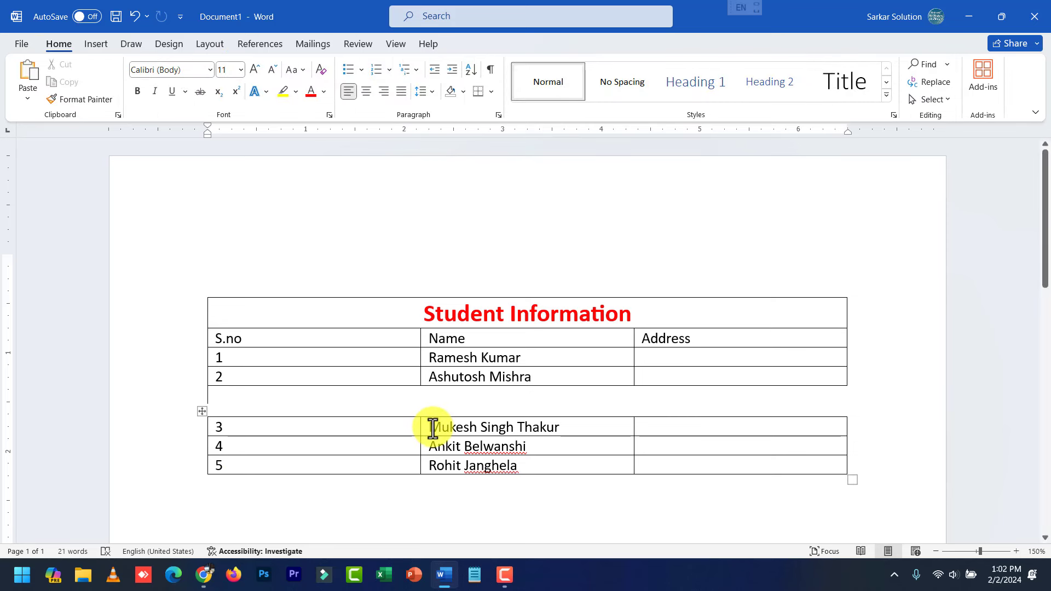
key("ctrl+z")
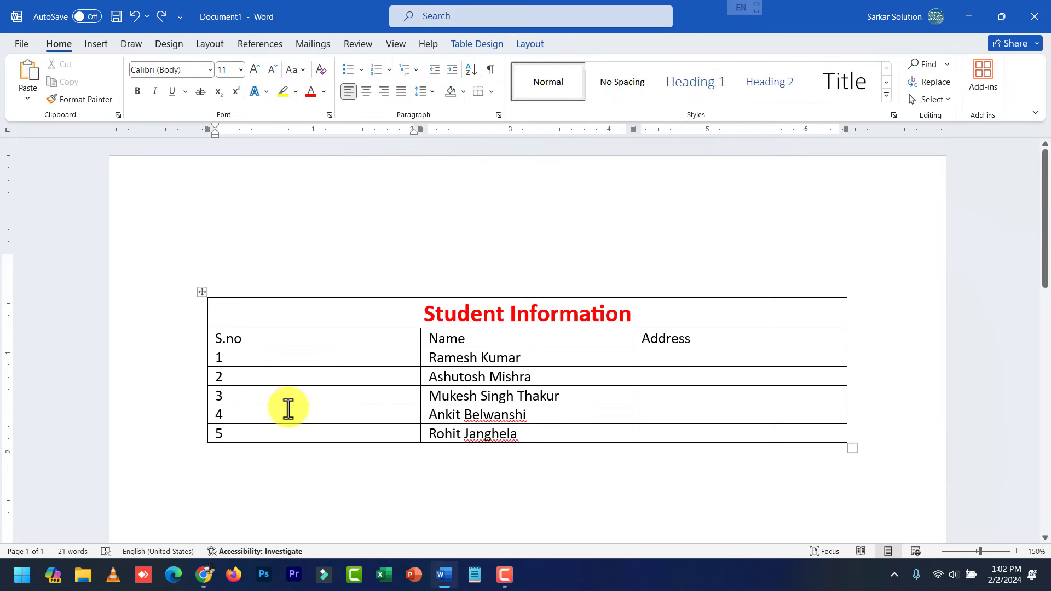
Split the table above row 4, then undo so the table rejoins.
left_click(528, 42)
left_click(432, 82)
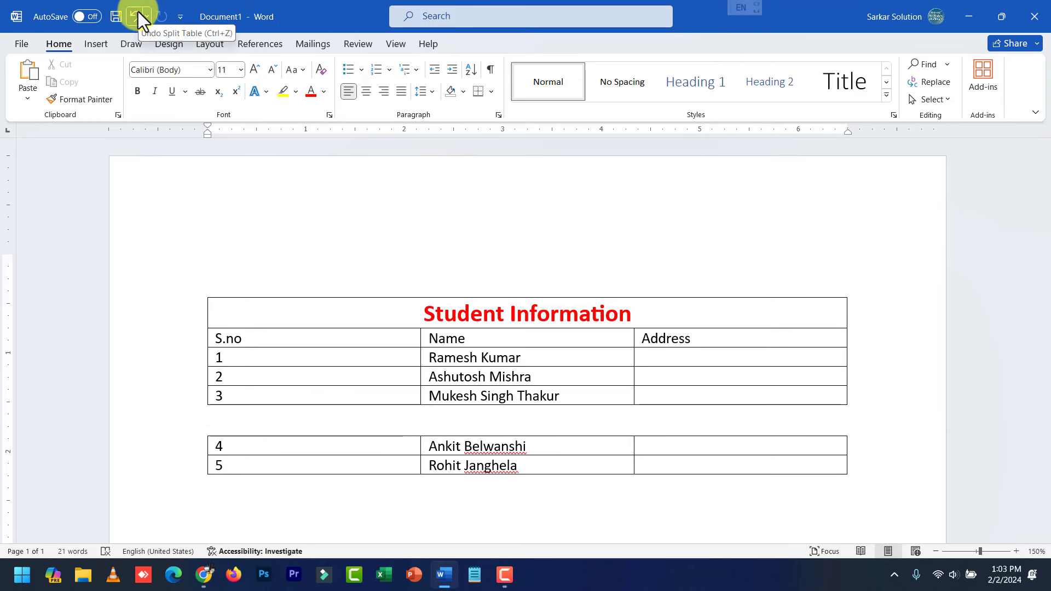
mouse_move(478, 465)
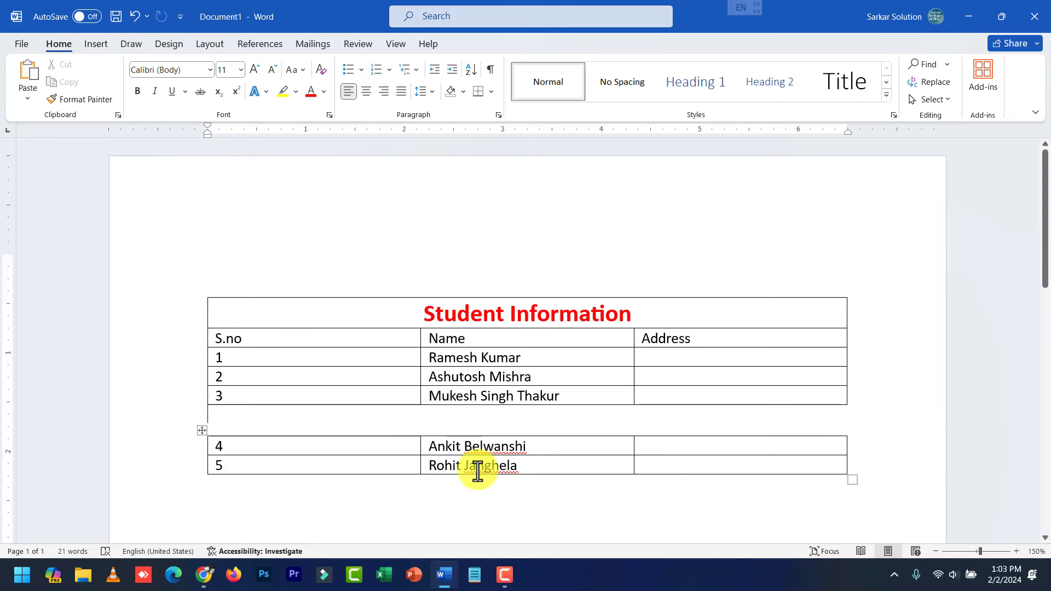
key("ctrl+z")
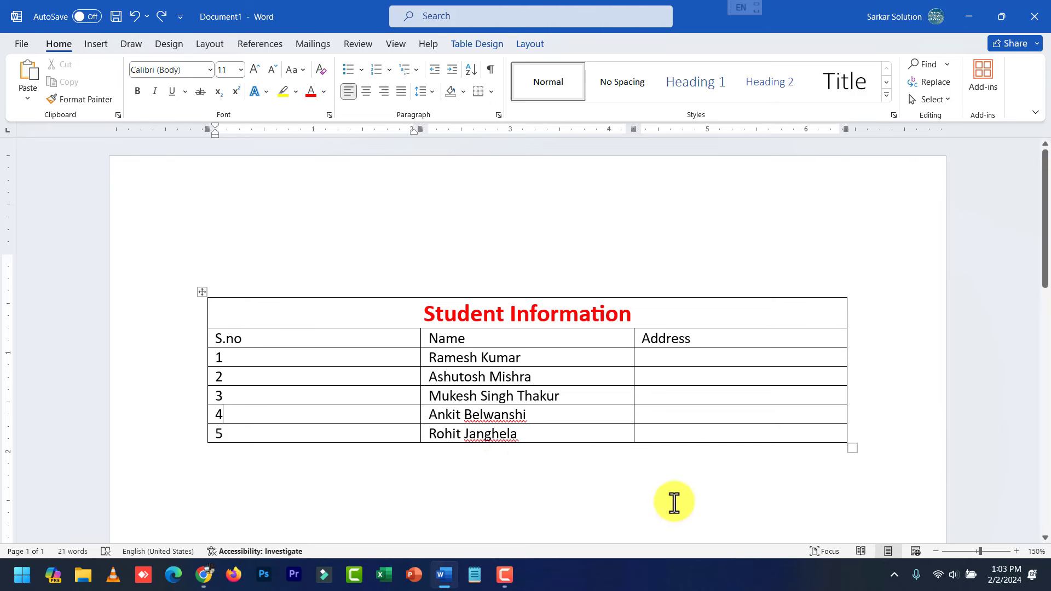
Select the whole Student Information table and open, then close, the AutoFit options.
left_click(534, 43)
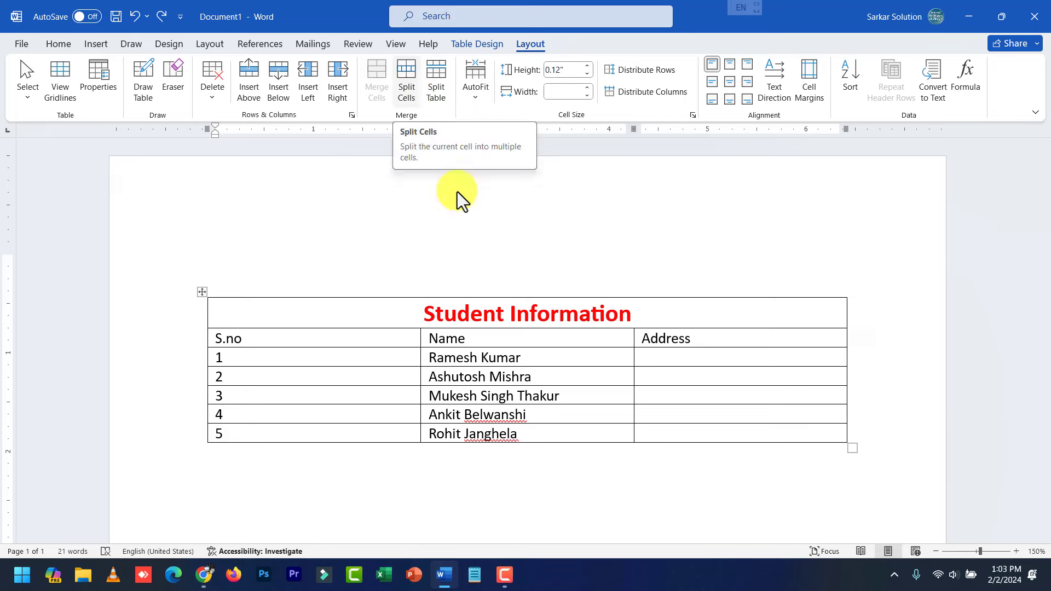
left_click(202, 292)
left_click(478, 99)
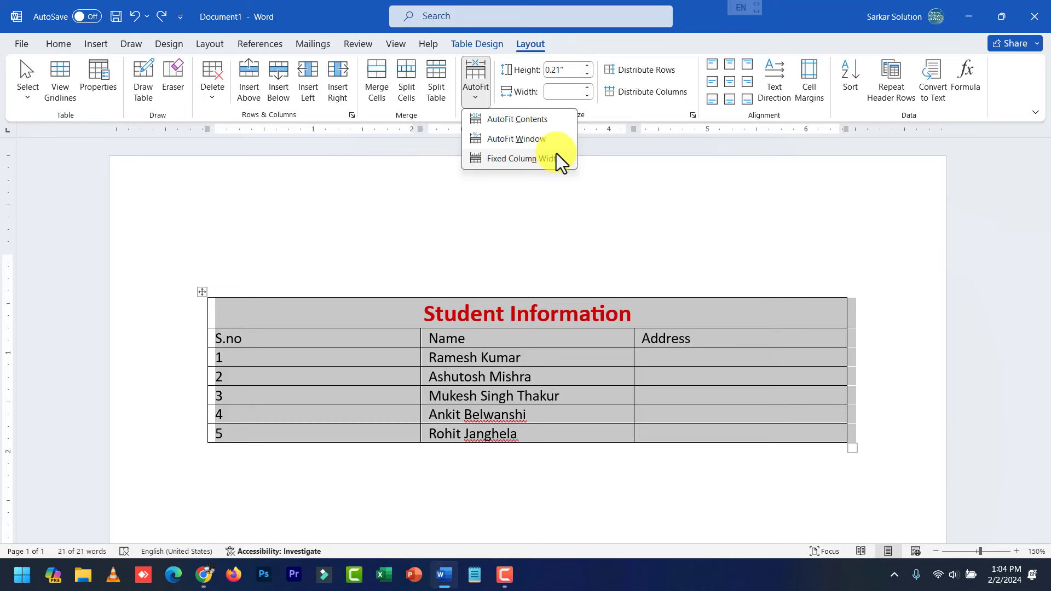
left_click(574, 69)
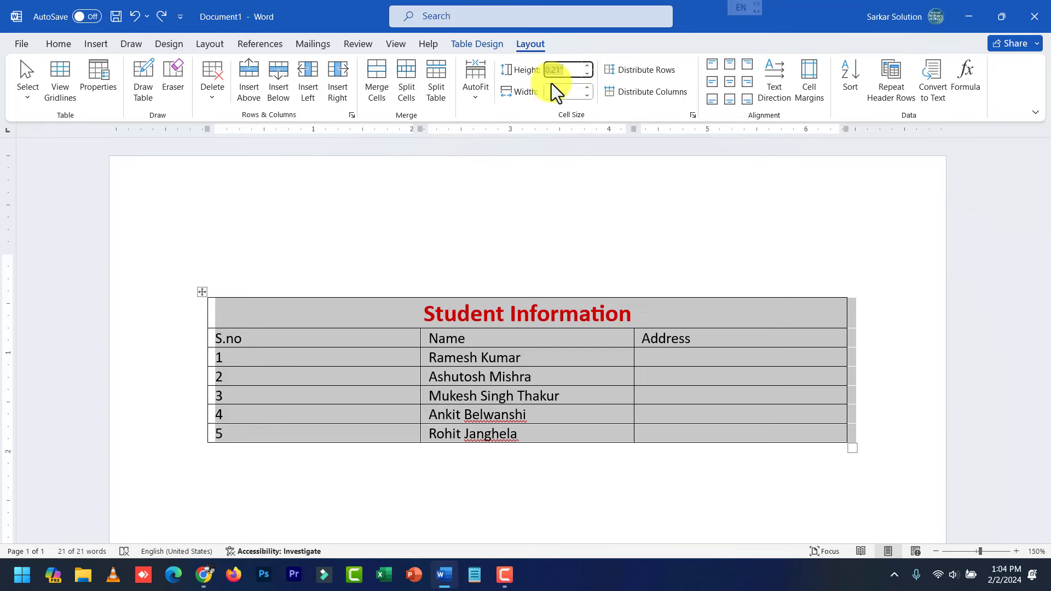
left_click(493, 335)
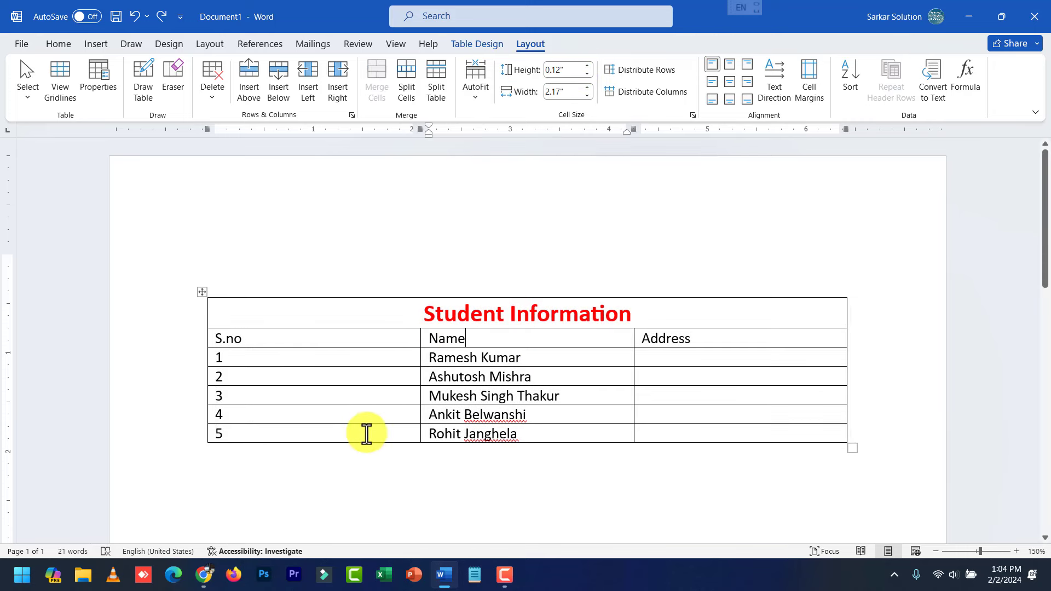
left_click_drag(367, 424, 366, 495)
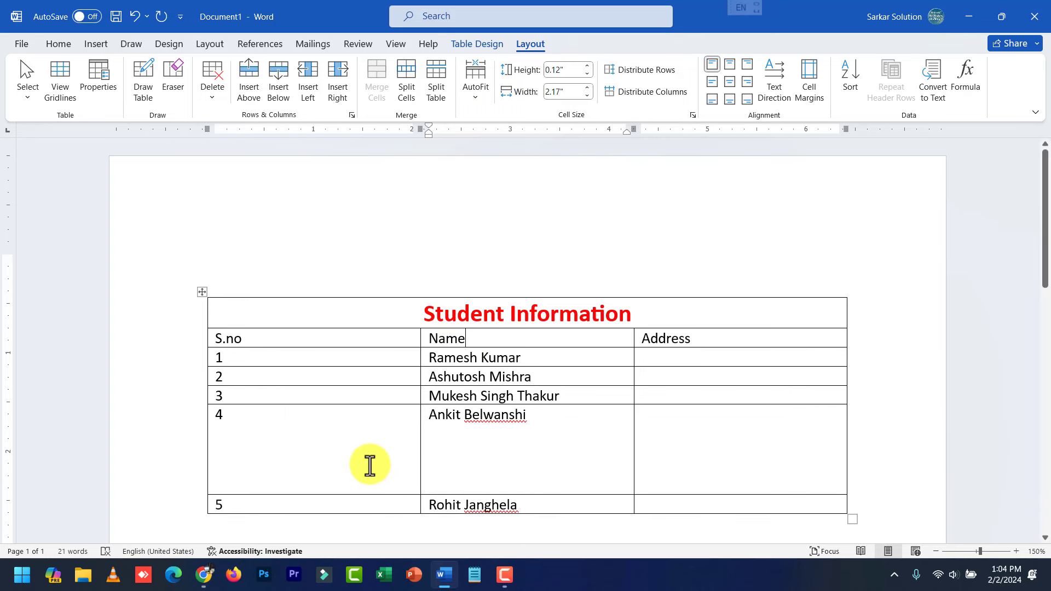
scroll(340, 427, "down", 3)
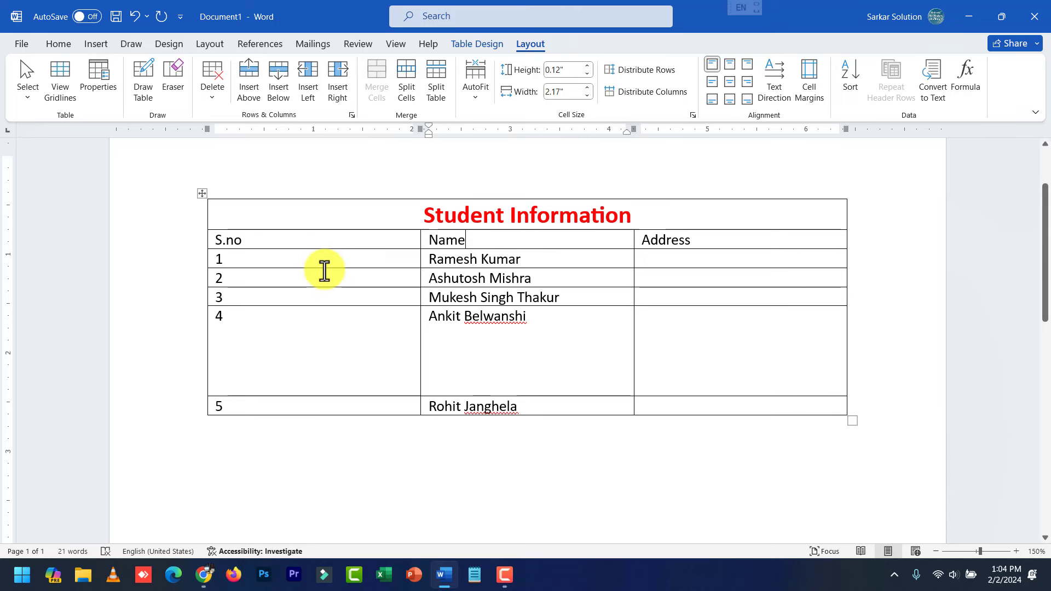
left_click_drag(322, 268, 323, 333)
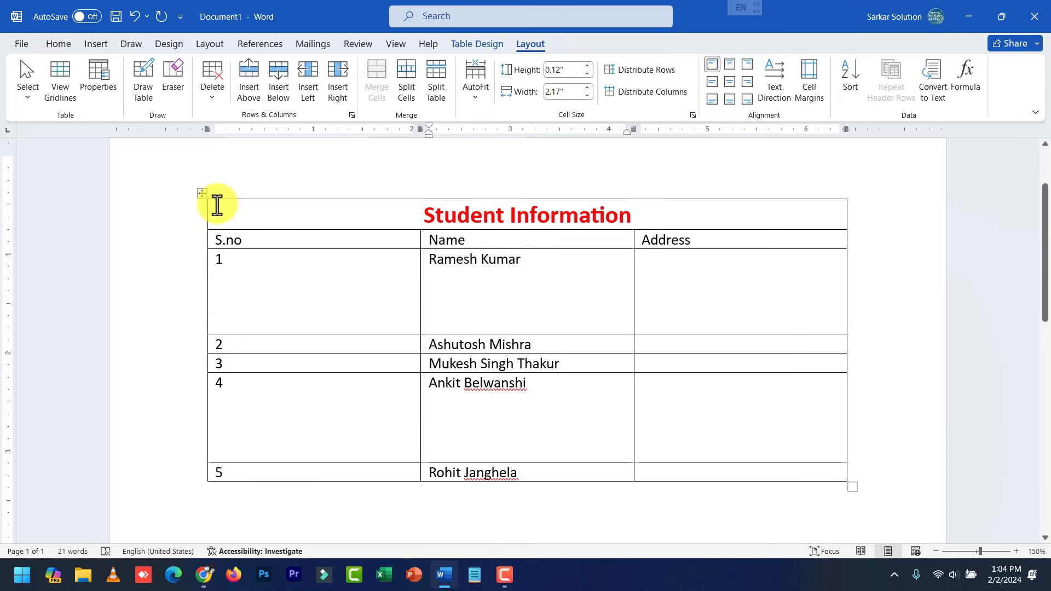
left_click(201, 194)
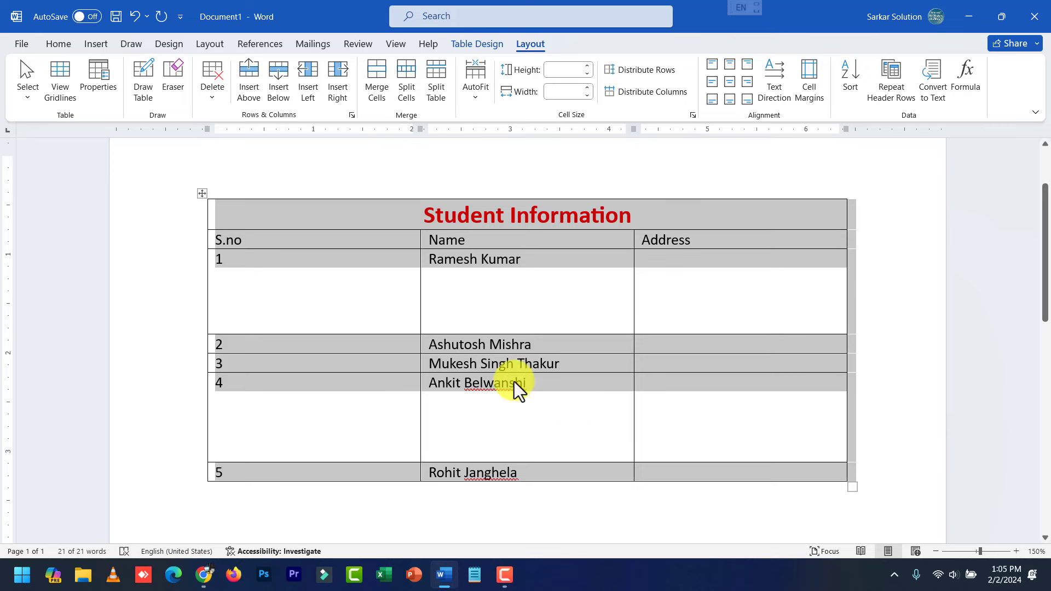
Distribute rows to an even 0.4" height, resize the S.no and Name columns, then distribute columns evenly.
left_click(655, 73)
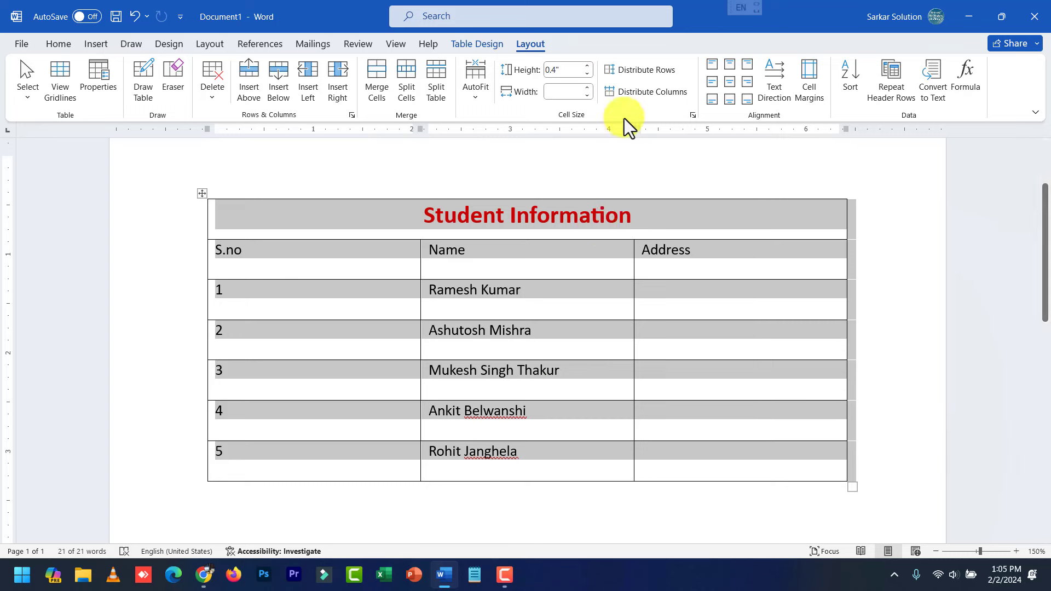
left_click(456, 370)
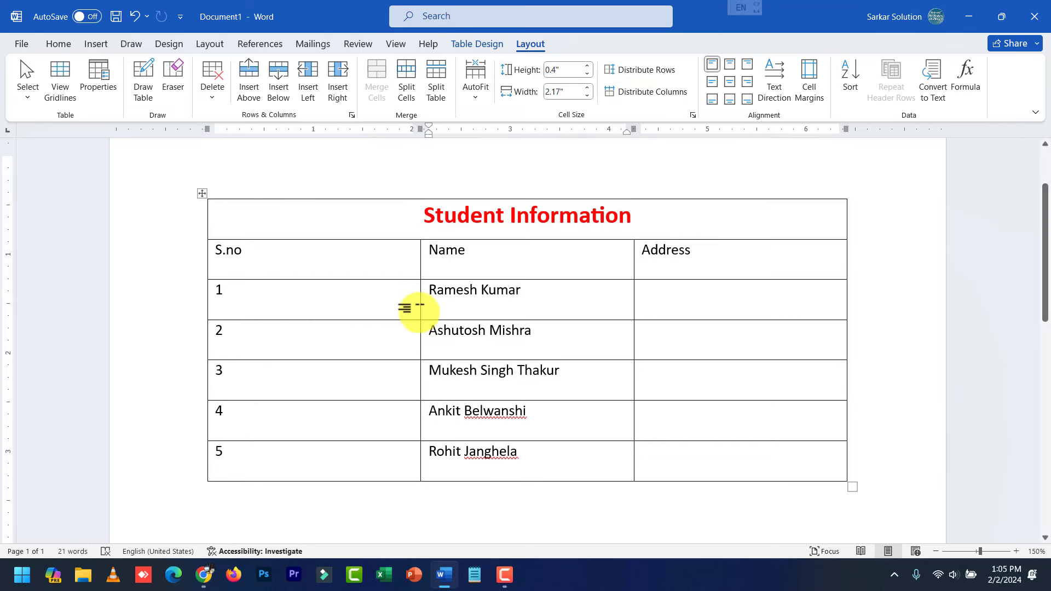
left_click_drag(420, 315, 281, 329)
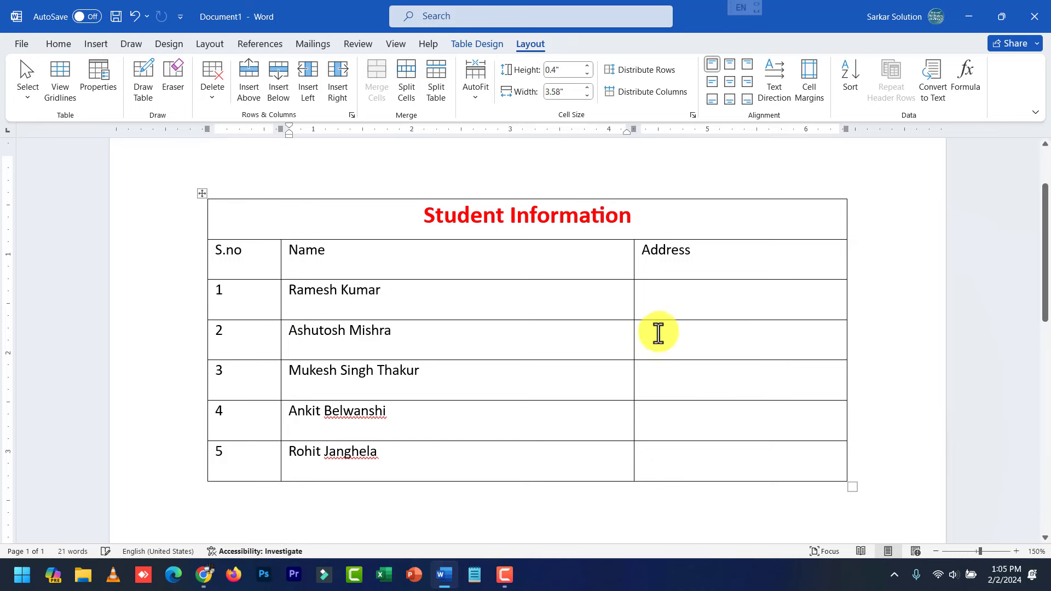
left_click_drag(634, 338, 707, 338)
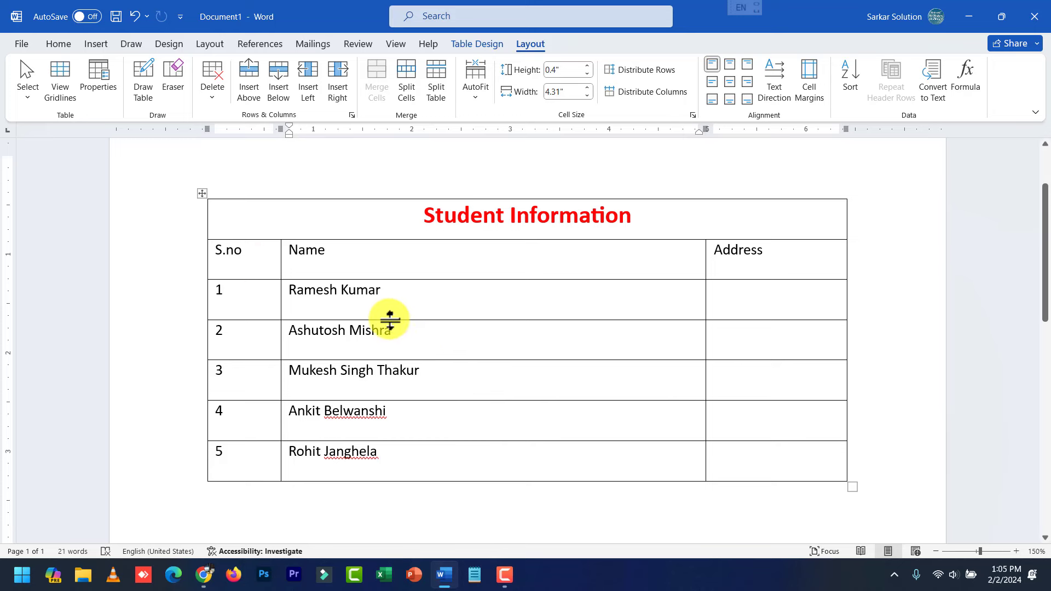
left_click(202, 193)
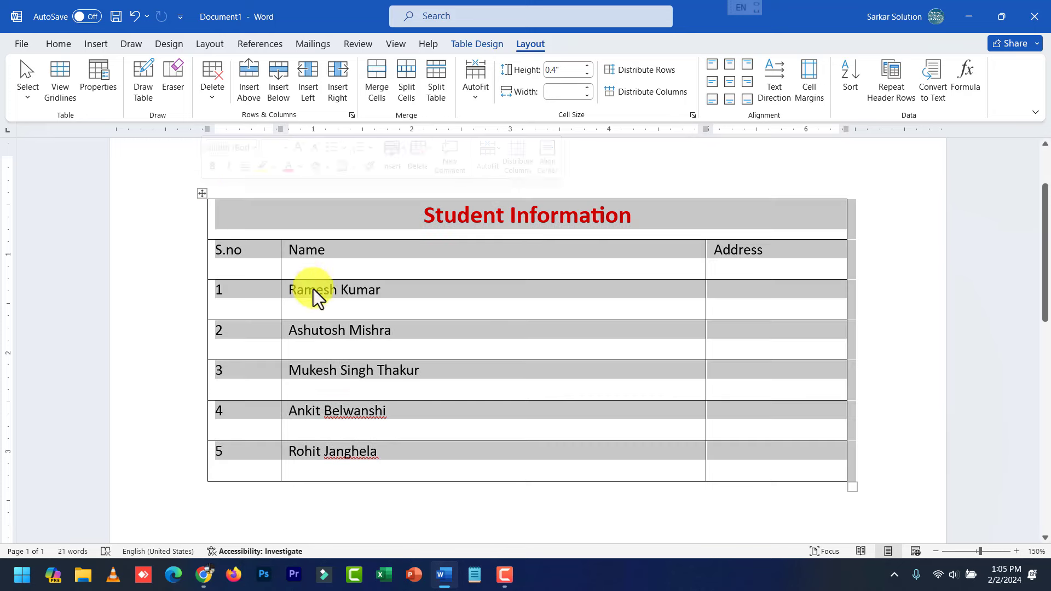
left_click(662, 93)
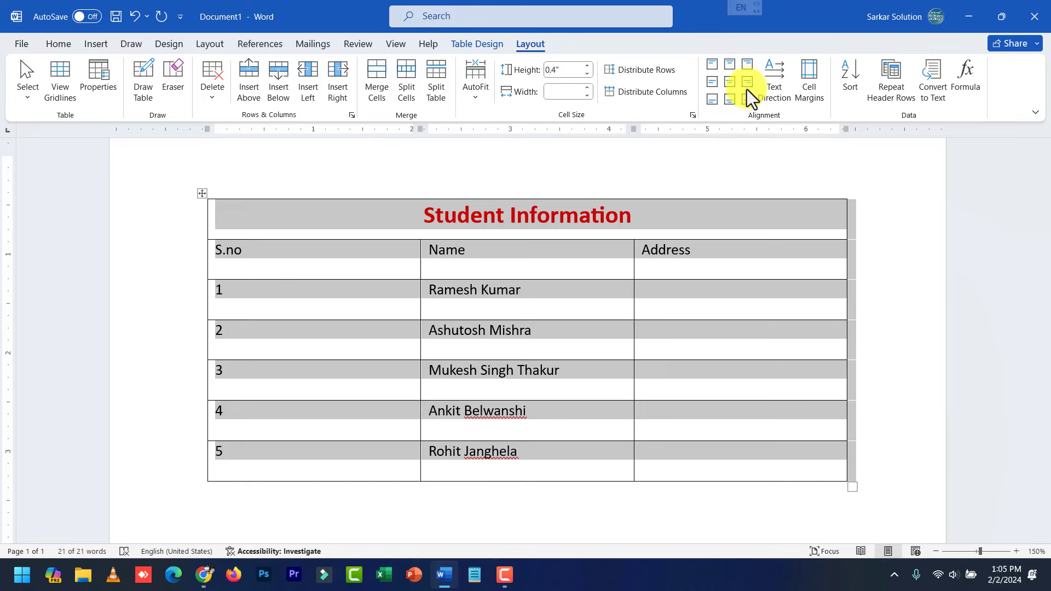
left_click(547, 322)
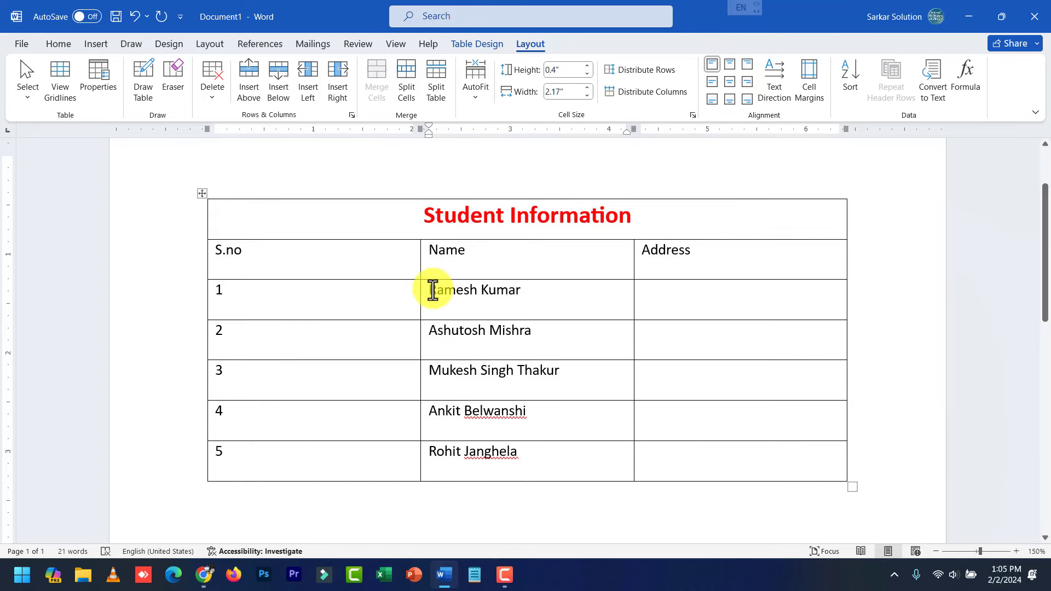
left_click_drag(431, 291, 488, 296)
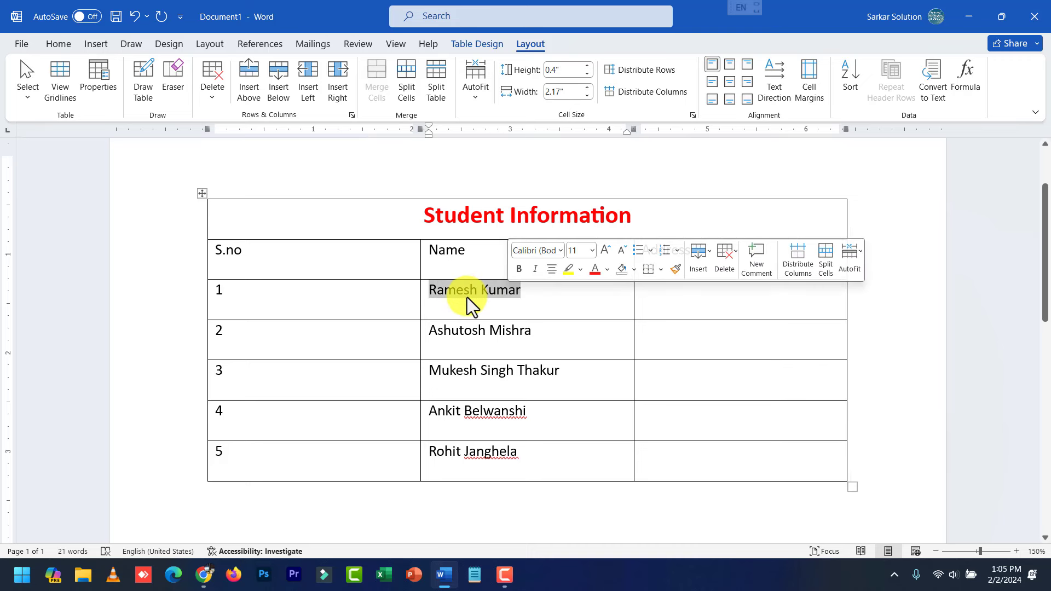
left_click(466, 292)
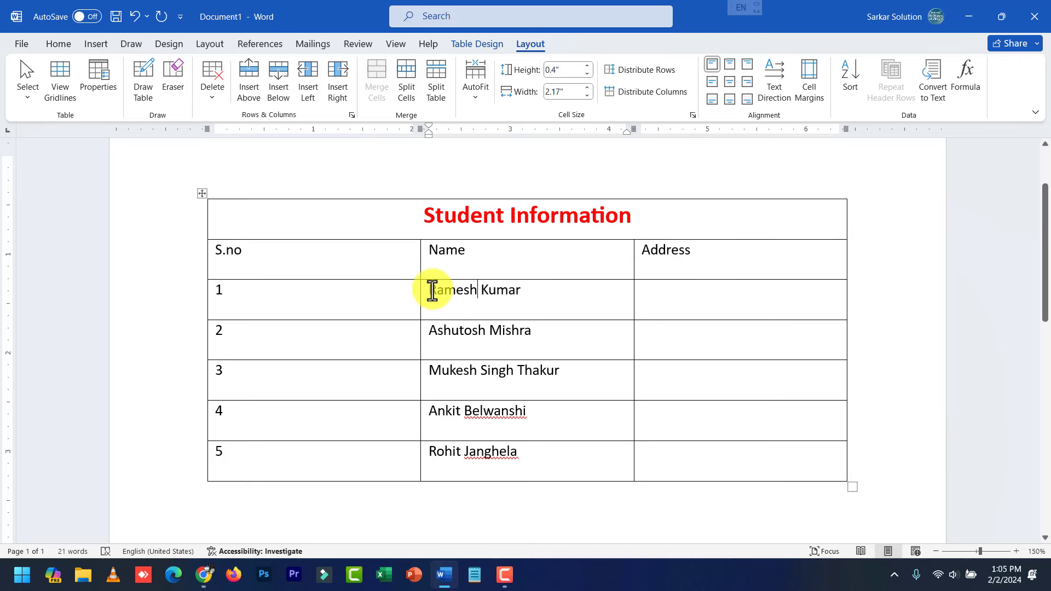
left_click_drag(429, 290, 518, 292)
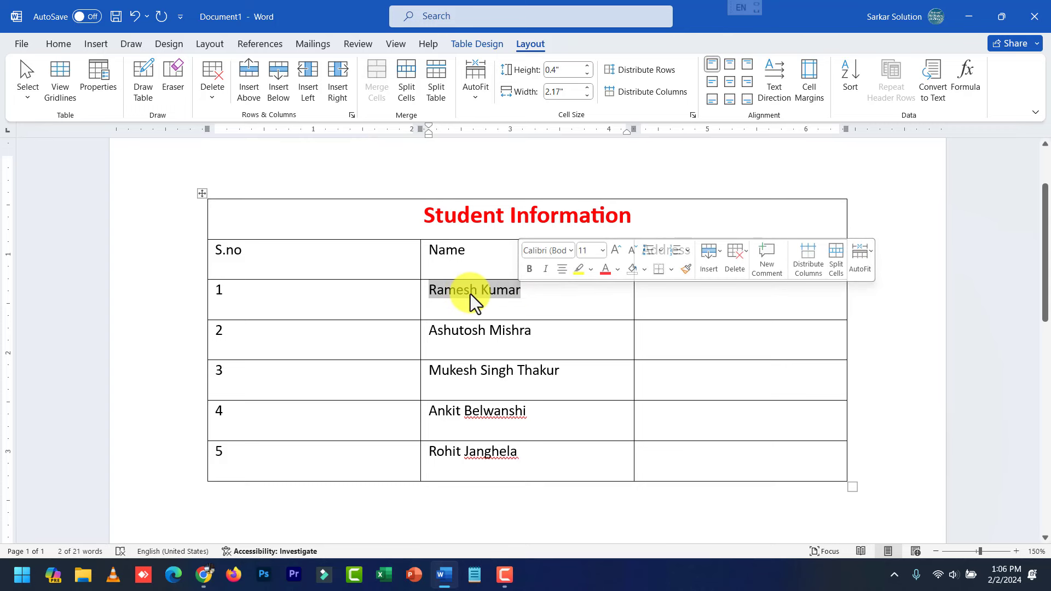
left_click_drag(520, 291, 450, 291)
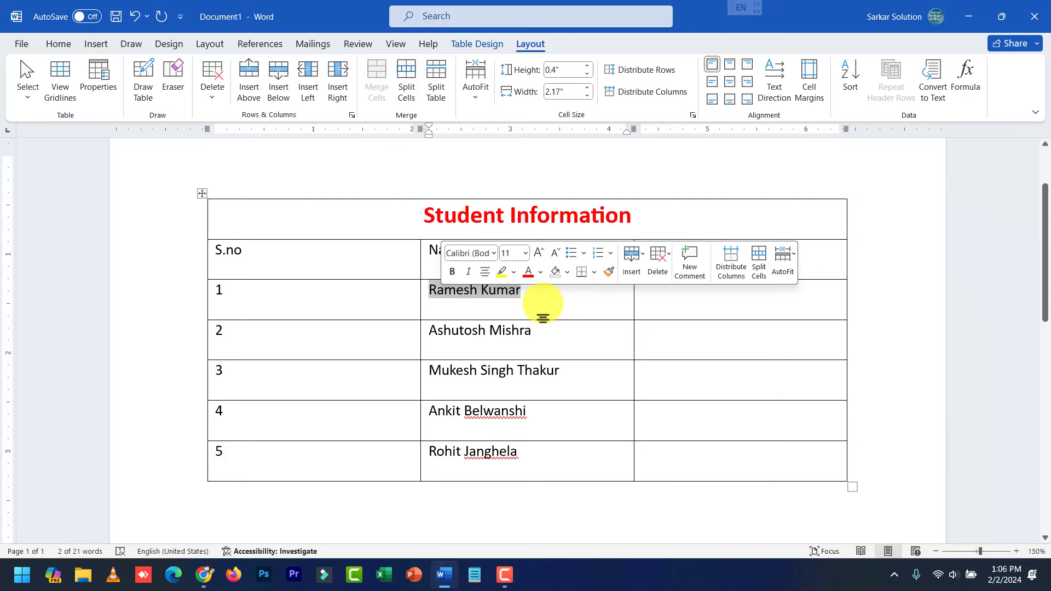
left_click(529, 301)
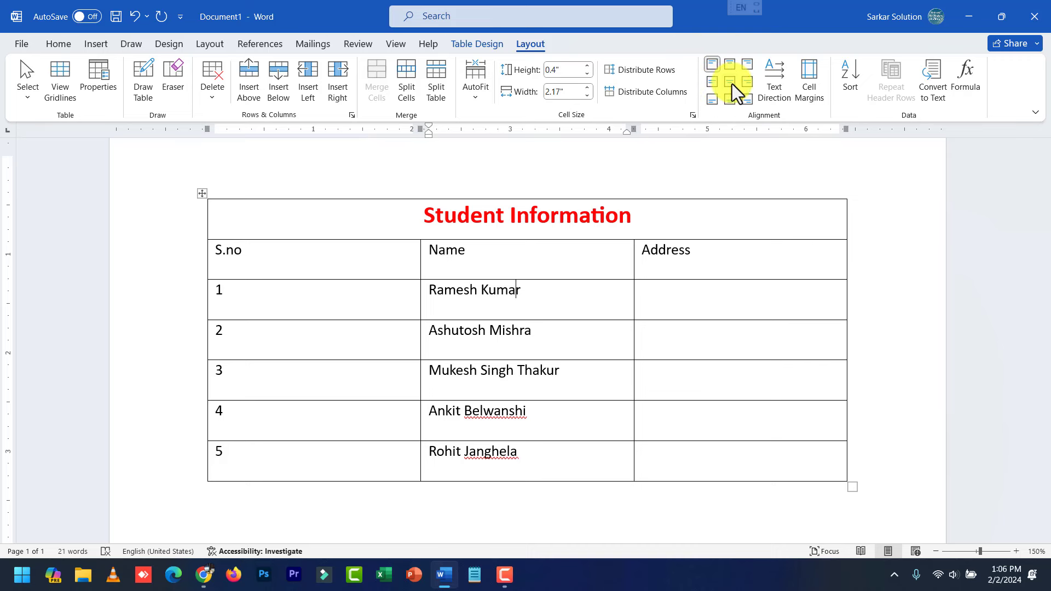
Apply Align Center to all text in the whole table, then select the header row.
left_click(202, 192)
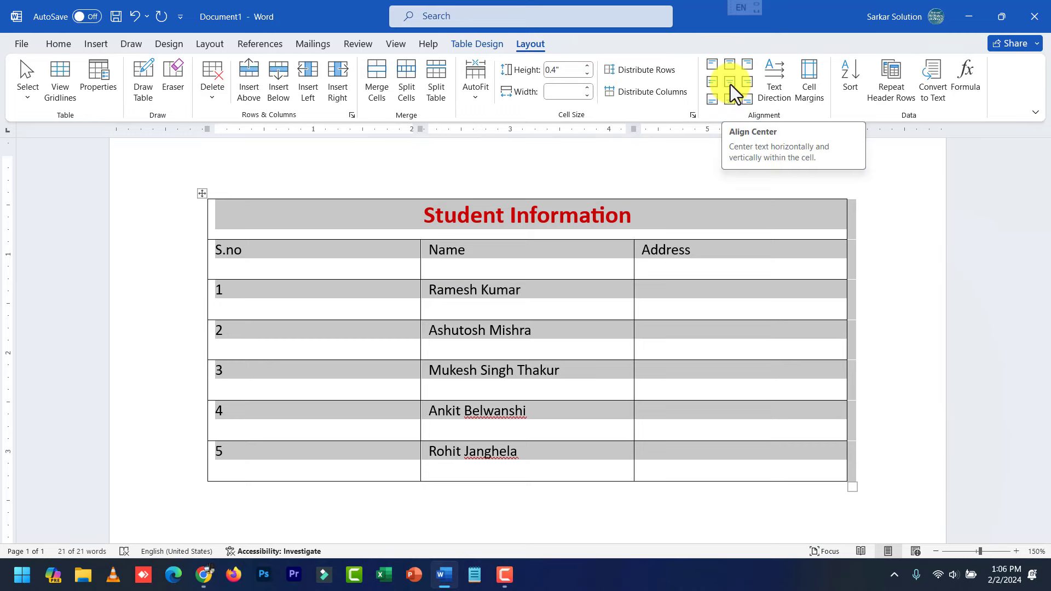
left_click(731, 82)
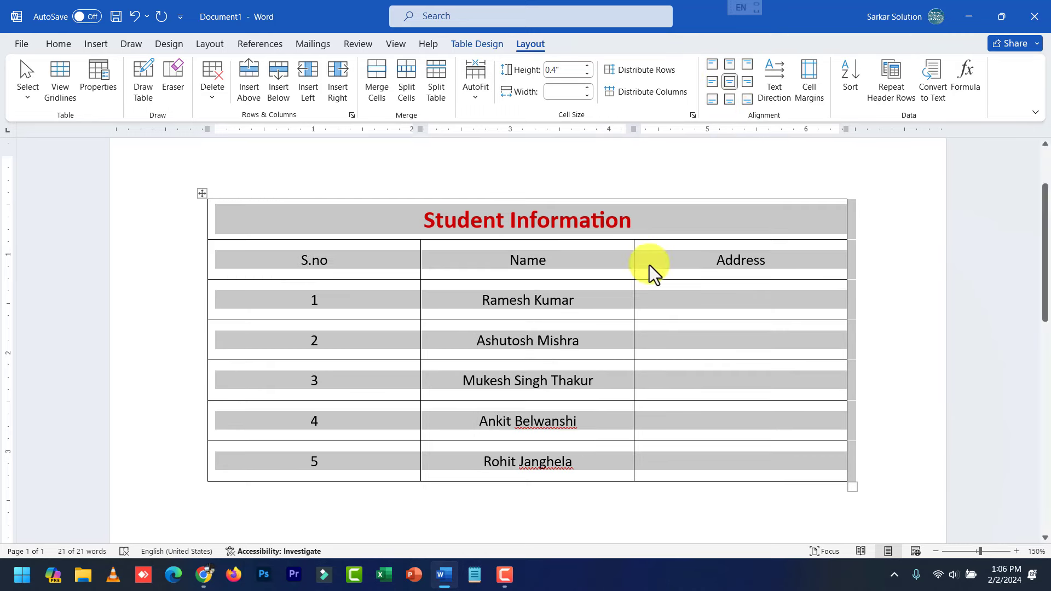
left_click(546, 336)
left_click_drag(309, 260, 732, 265)
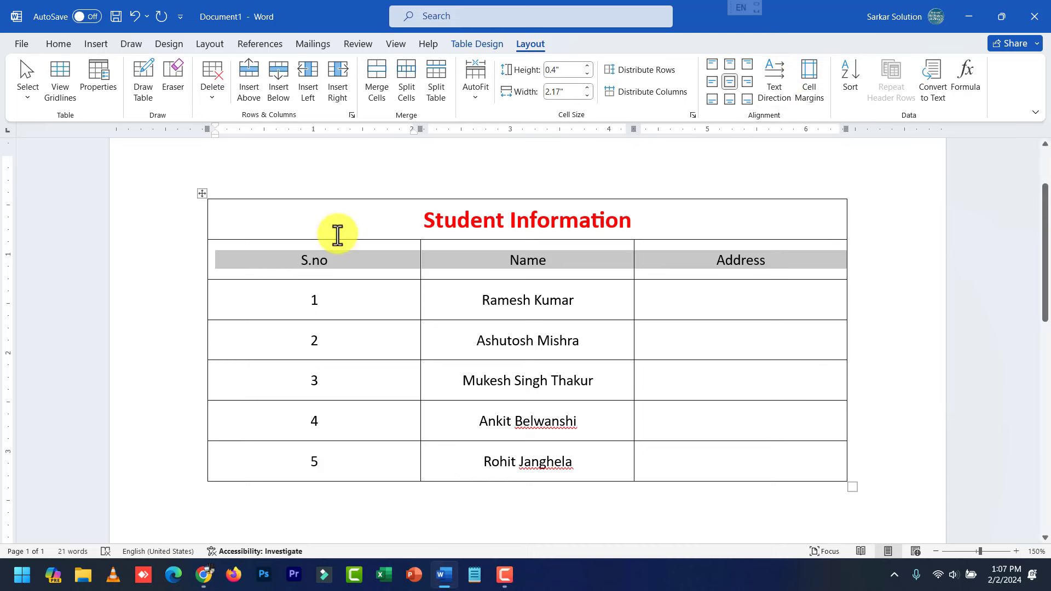
left_click(774, 85)
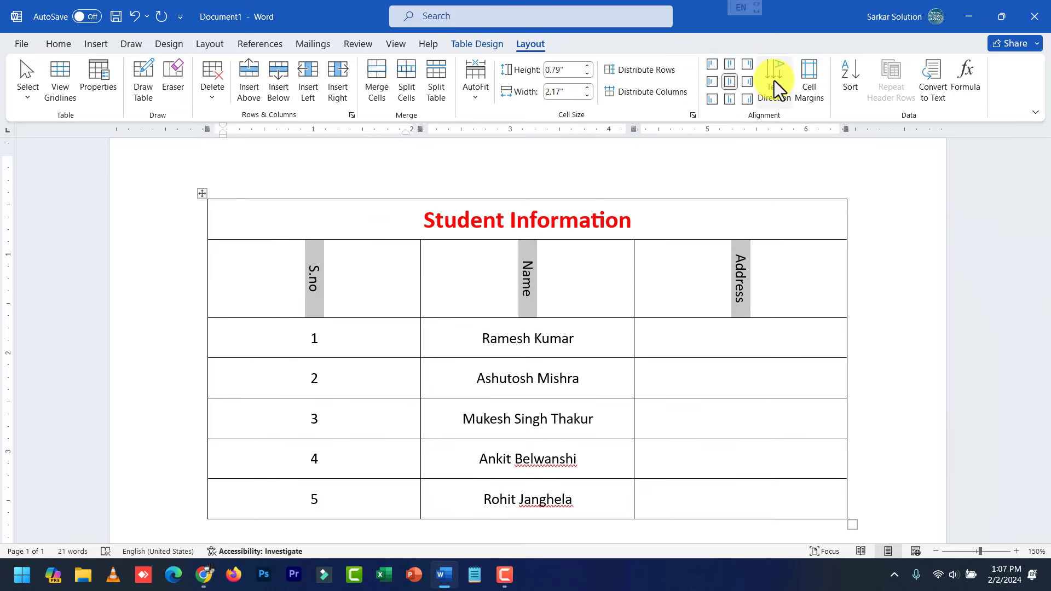
left_click(778, 87)
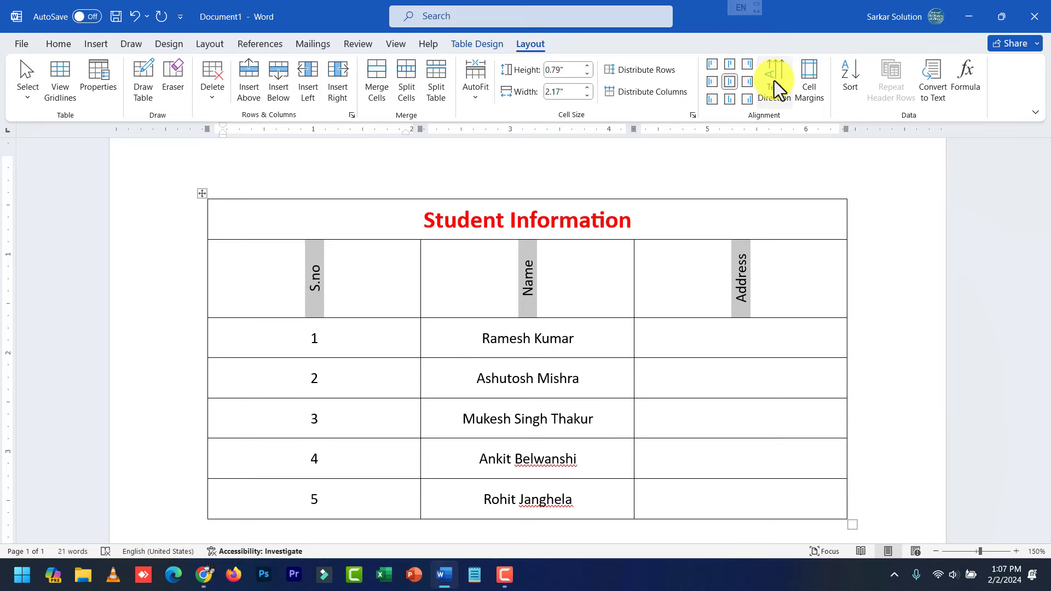
left_click(778, 86)
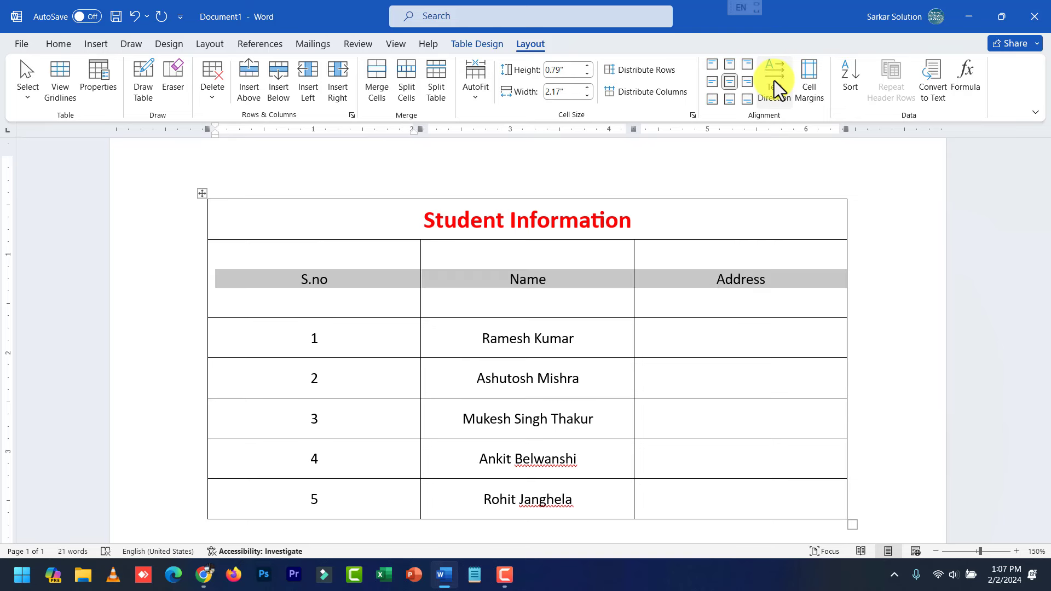
mouse_move(614, 319)
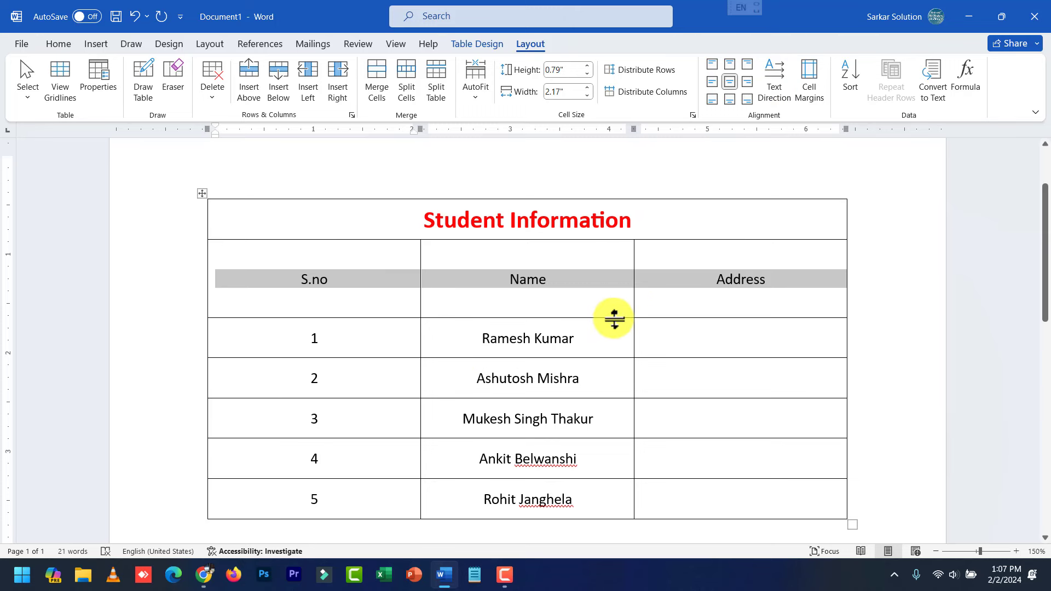
left_click_drag(614, 319, 616, 286)
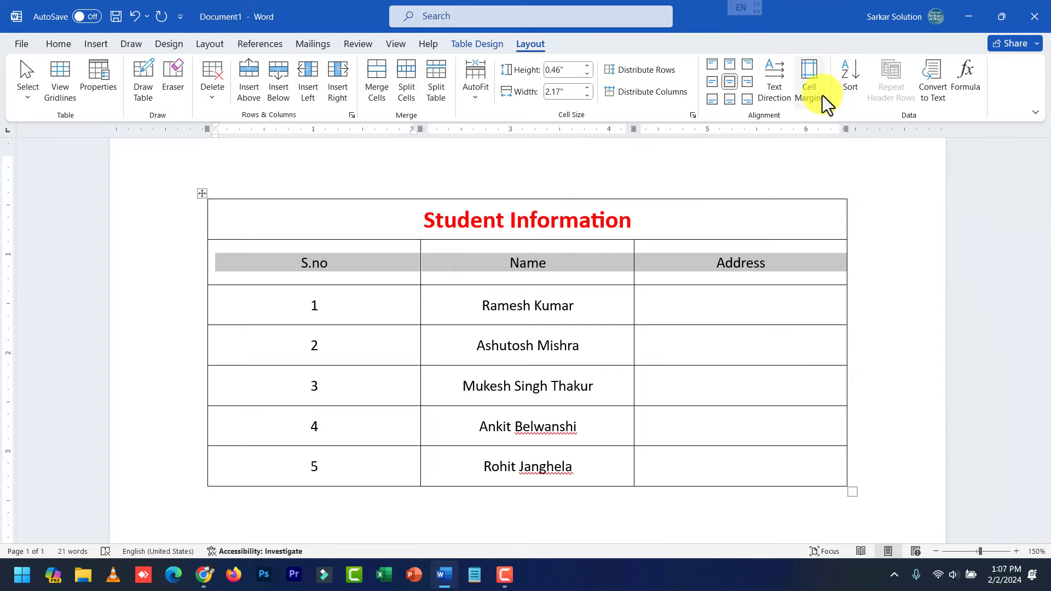
left_click(629, 267)
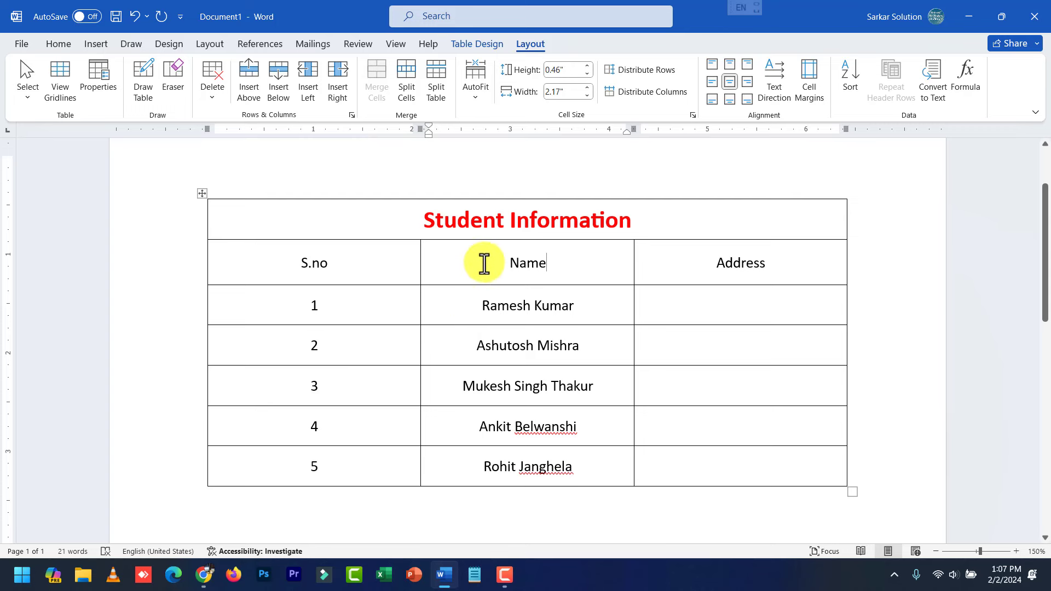
left_click_drag(493, 264, 547, 263)
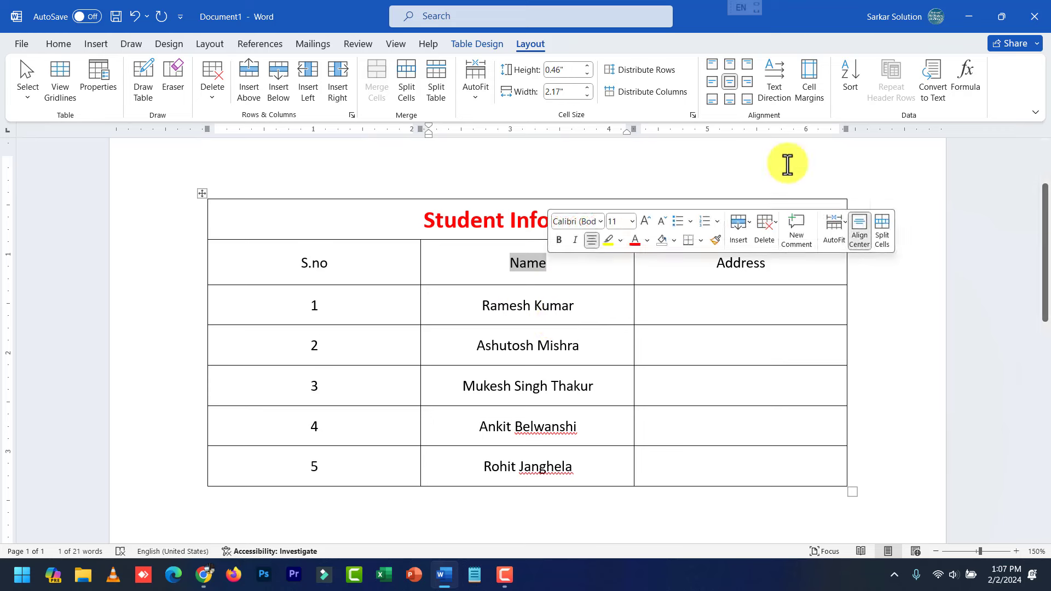
left_click(594, 305)
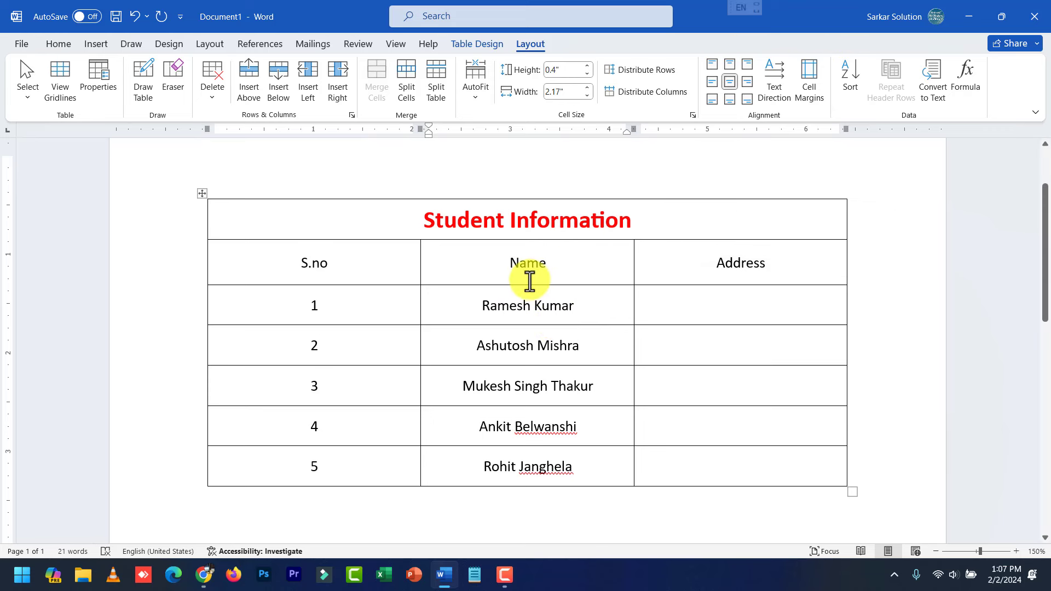
left_click(560, 262)
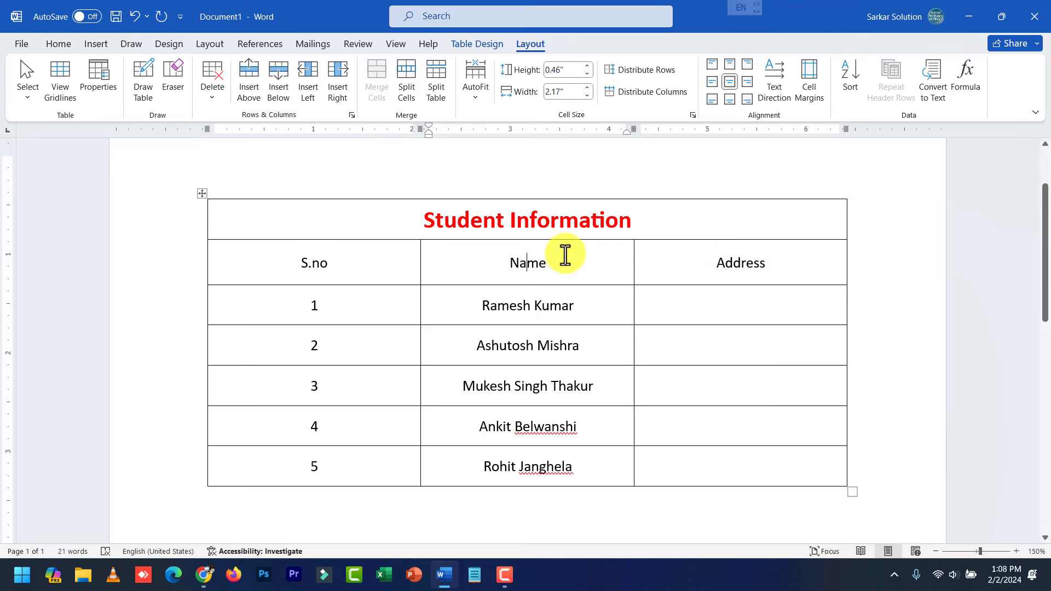
left_click(810, 89)
mouse_move(550, 193)
left_mouse_down()
mouse_move(623, 195)
mouse_move(688, 215)
left_mouse_up()
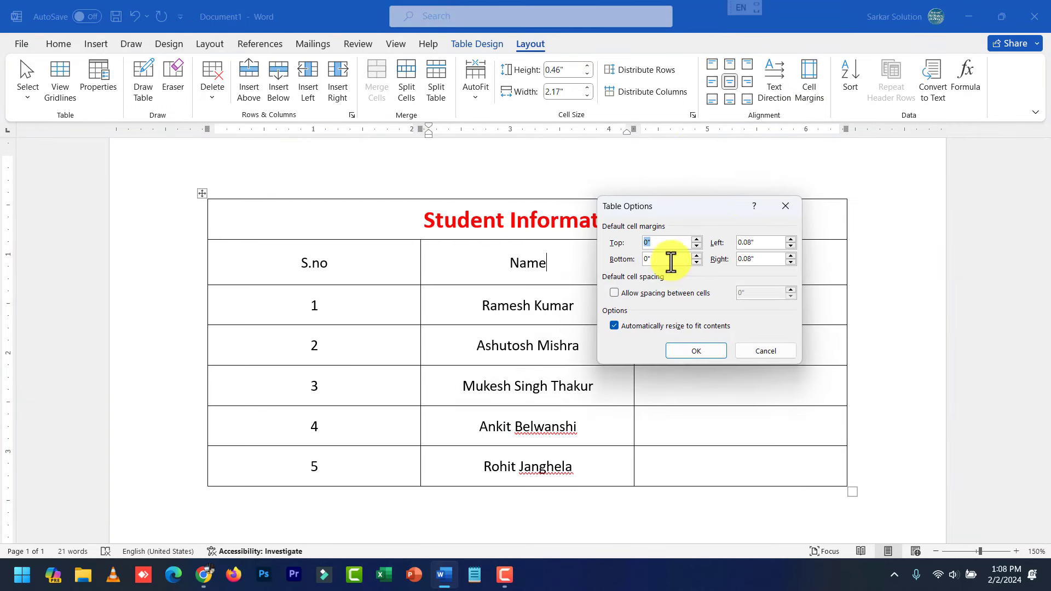
left_click(751, 243)
double_click(683, 242)
type("1")
left_click(697, 353)
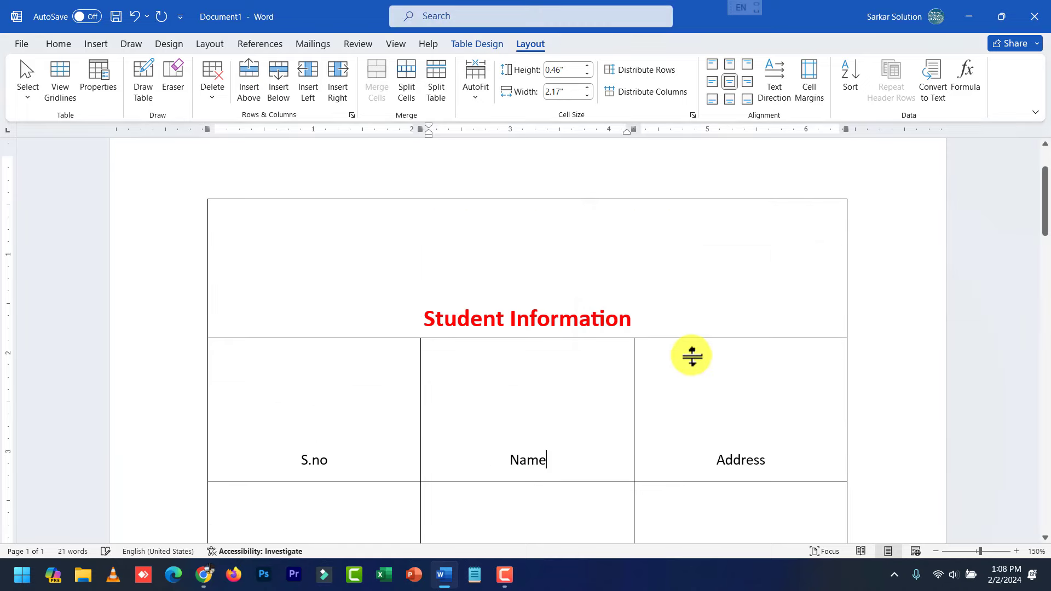
scroll(564, 418, "down", 5)
scroll(573, 416, "up", 5)
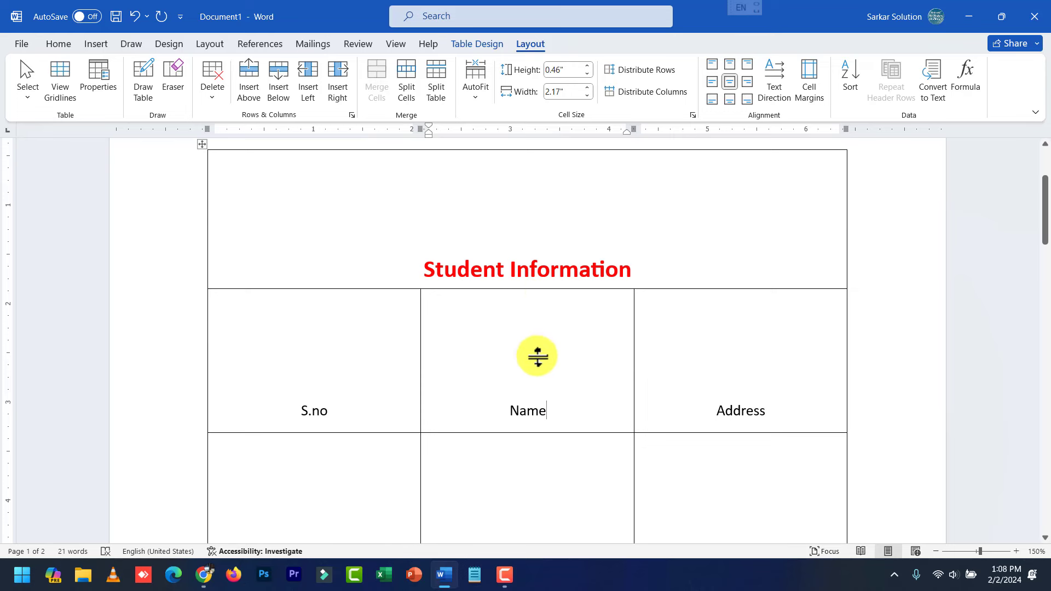
scroll(540, 372, "down", 3)
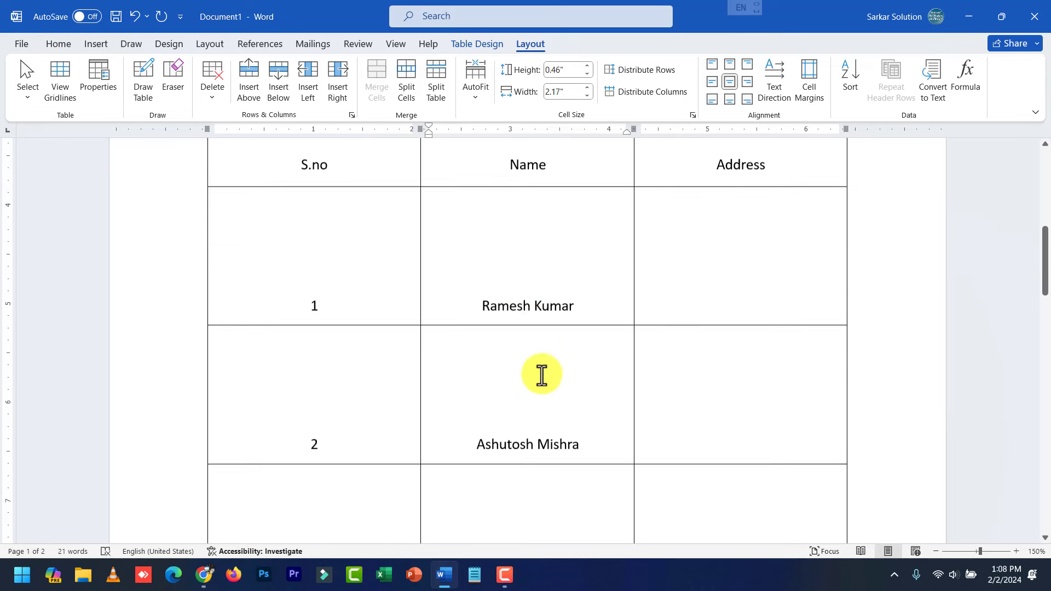
scroll(622, 241, "up", 4)
left_click(799, 90)
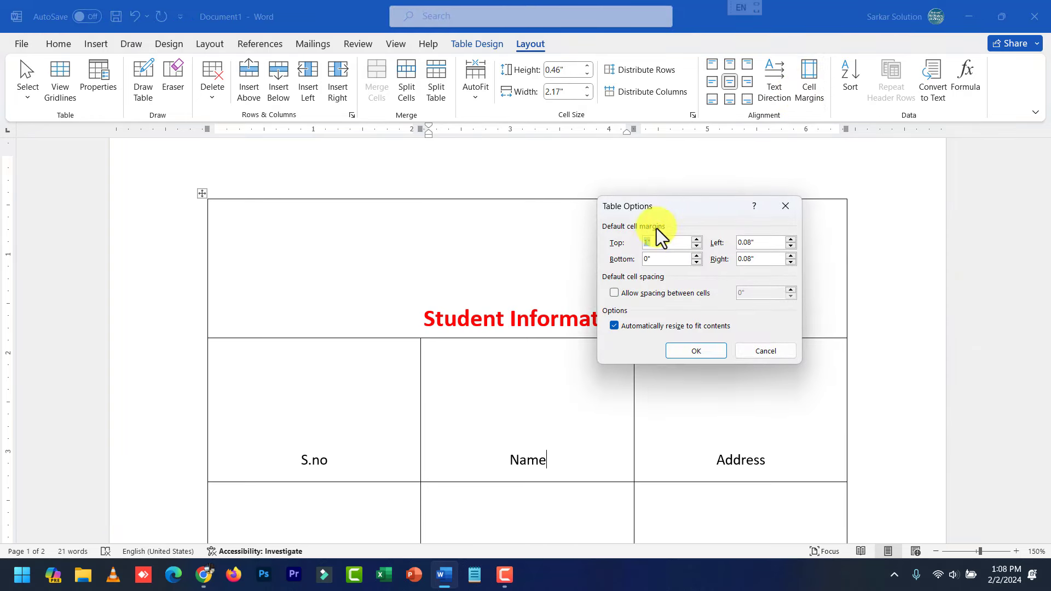
type("0")
key("Return")
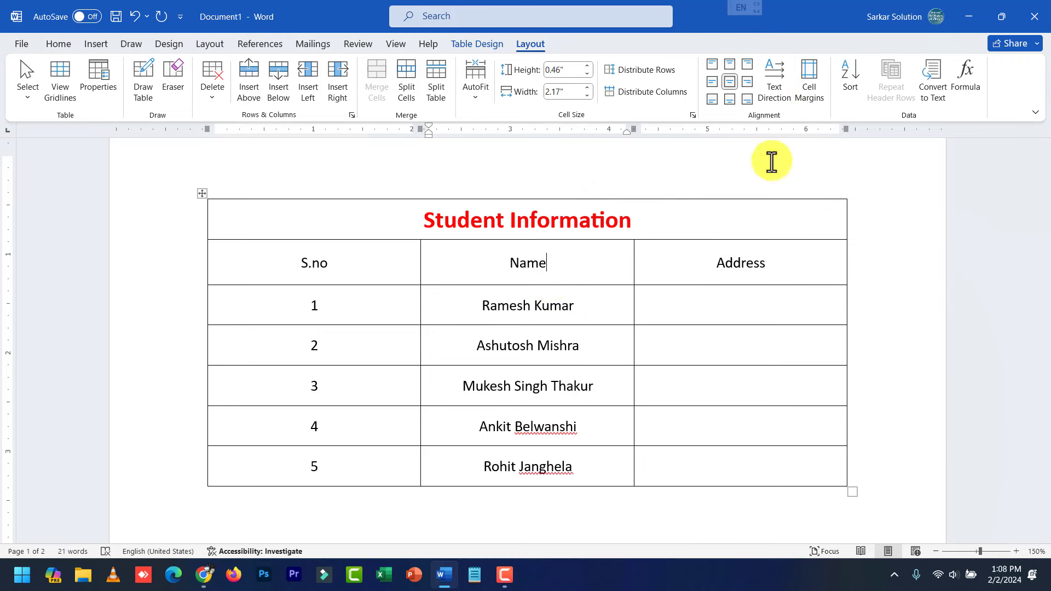
double_click(511, 261)
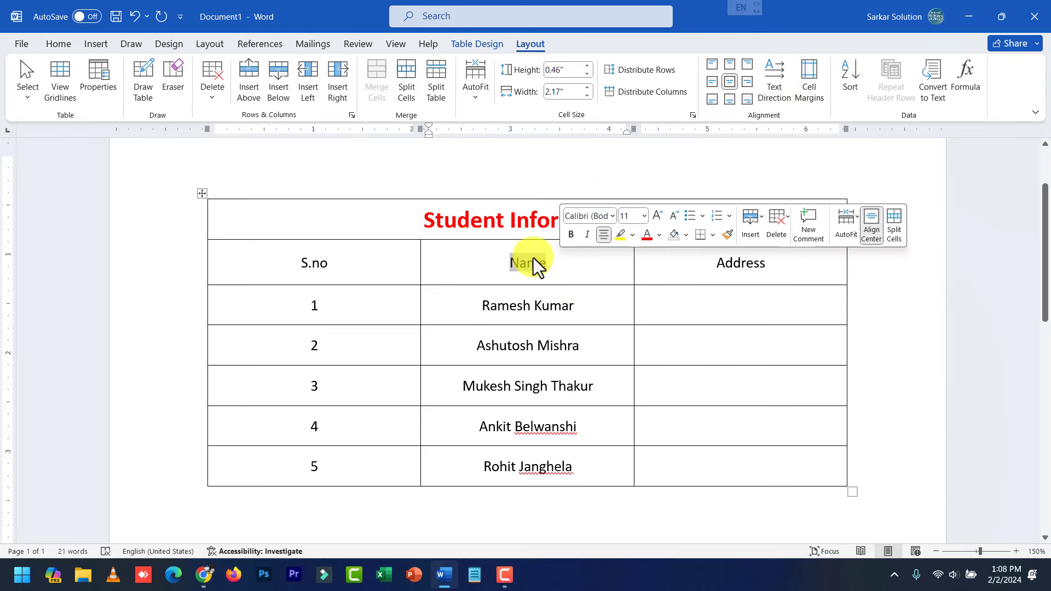
left_click(202, 193)
left_click(331, 272)
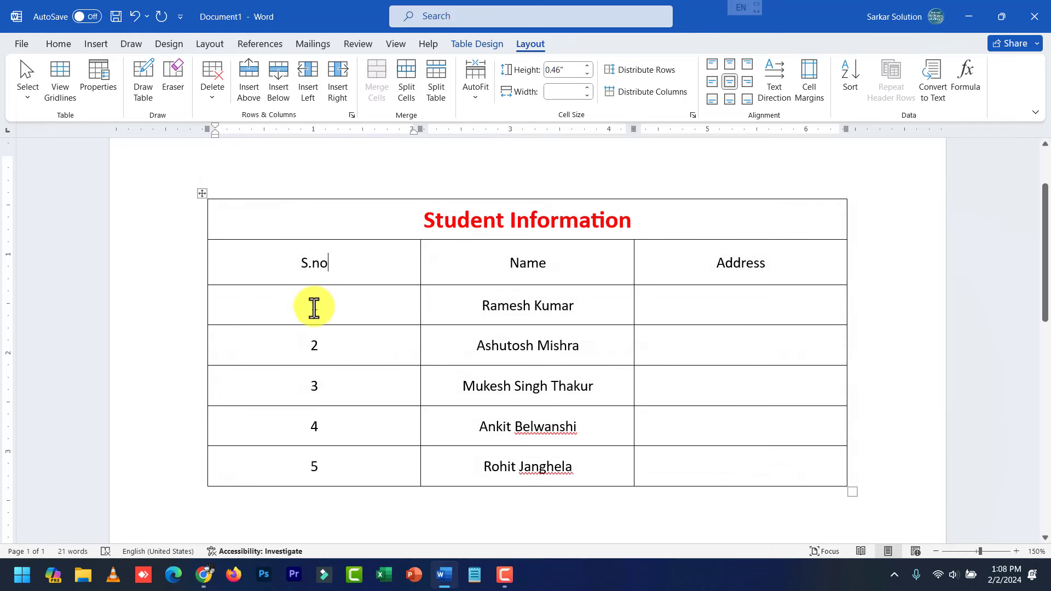
left_click_drag(312, 305, 330, 475)
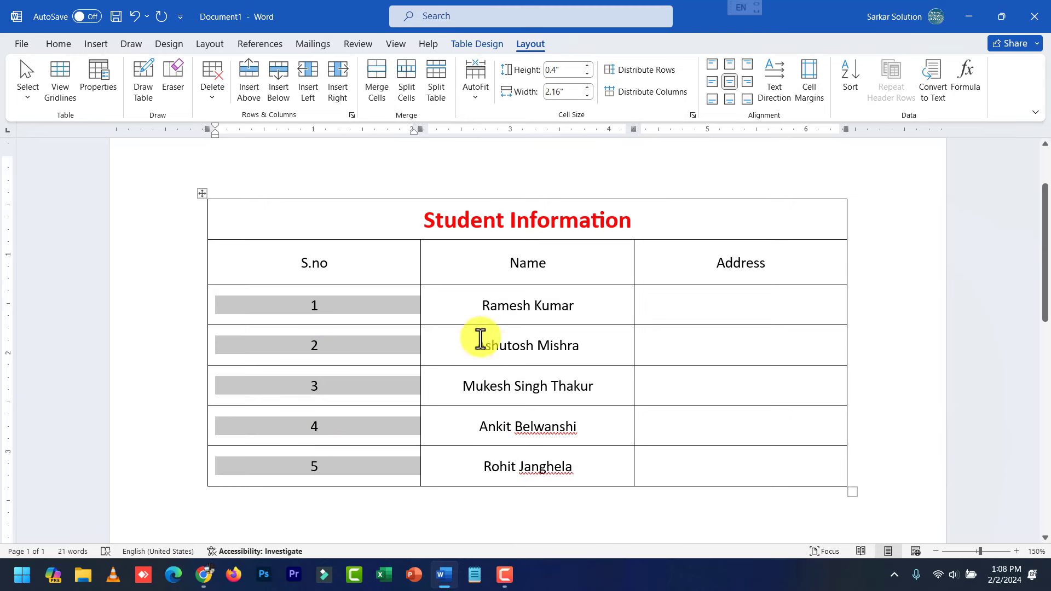
left_click_drag(482, 301, 541, 472)
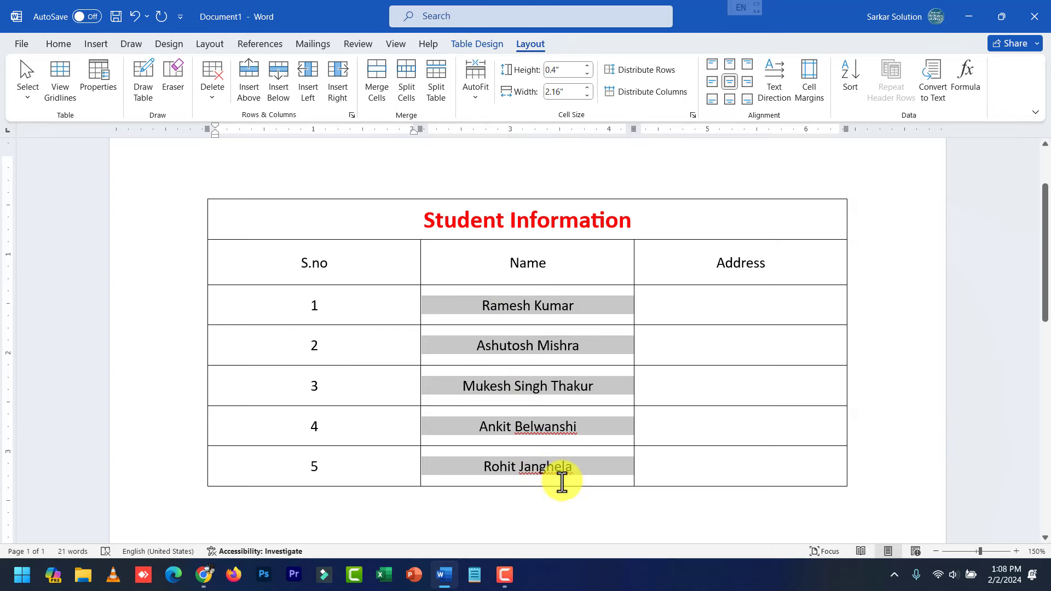
left_click(511, 385)
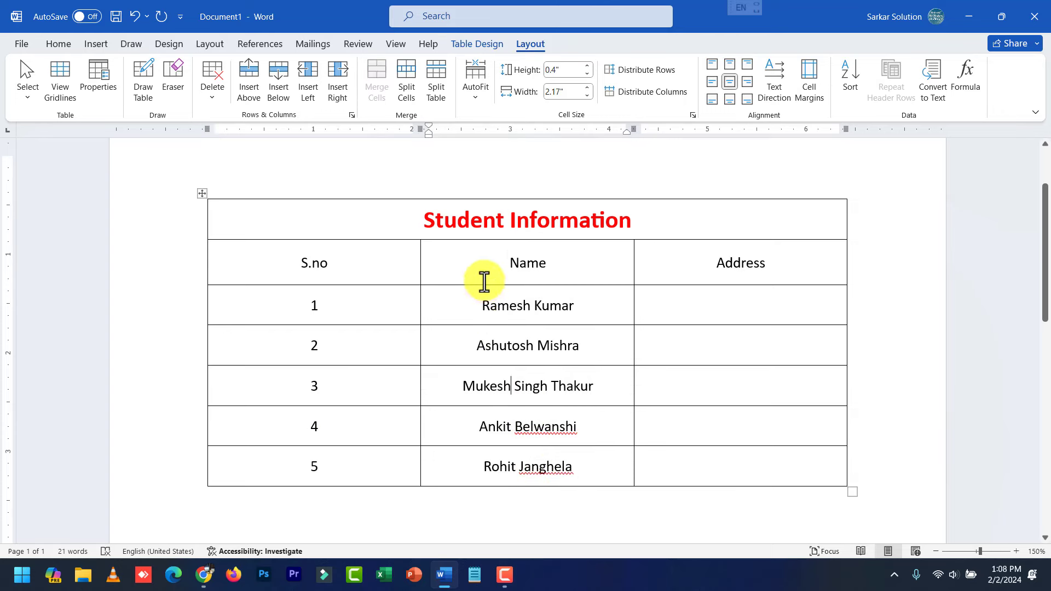
triple_click(481, 309)
left_click(476, 346)
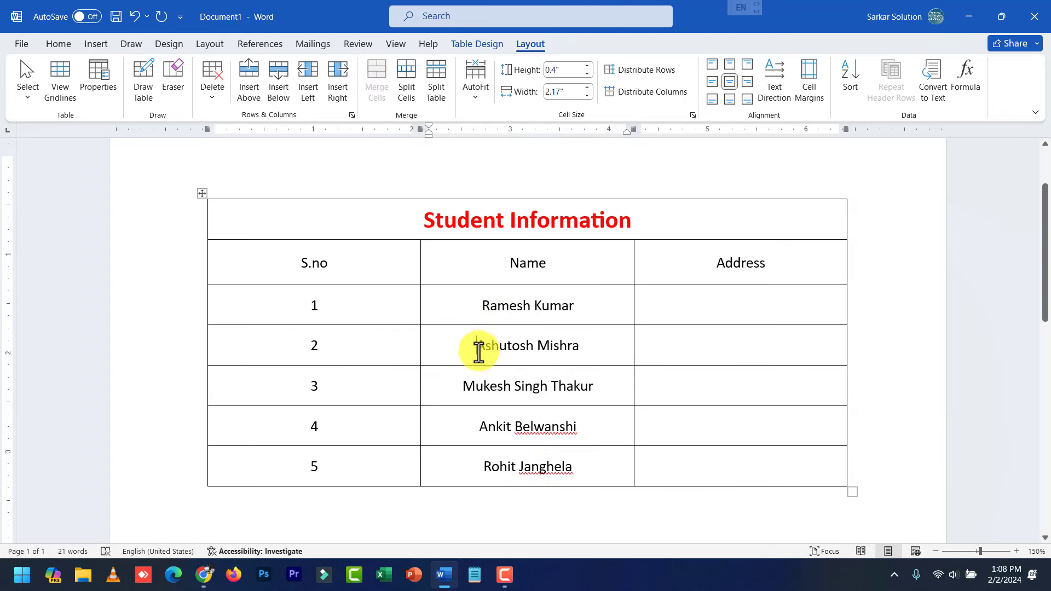
left_click(489, 386)
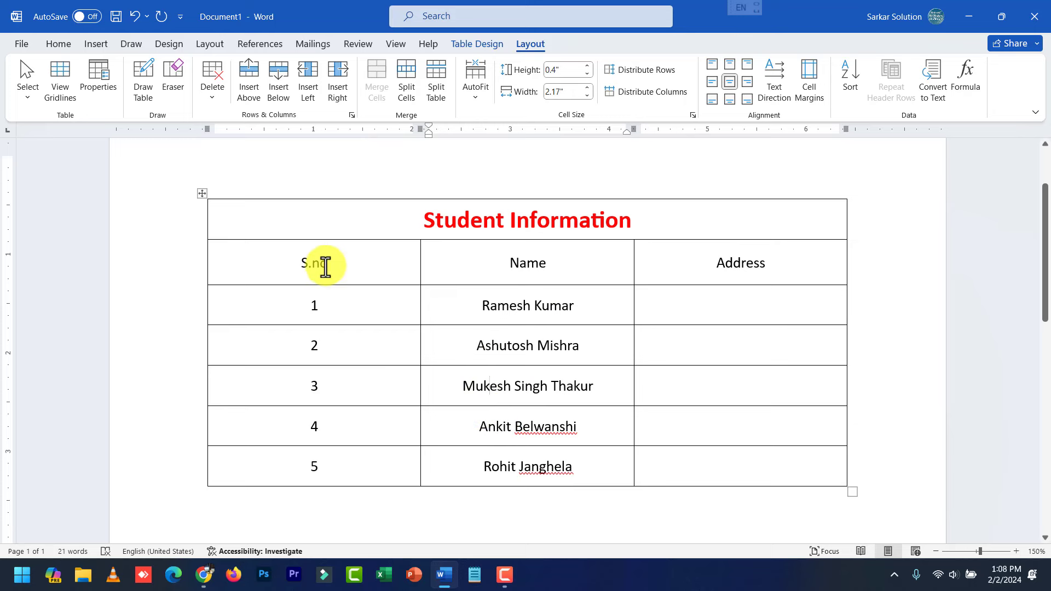
Open Sort for the header and student rows, set to sort by Name with a header row.
left_click_drag(297, 266, 803, 477)
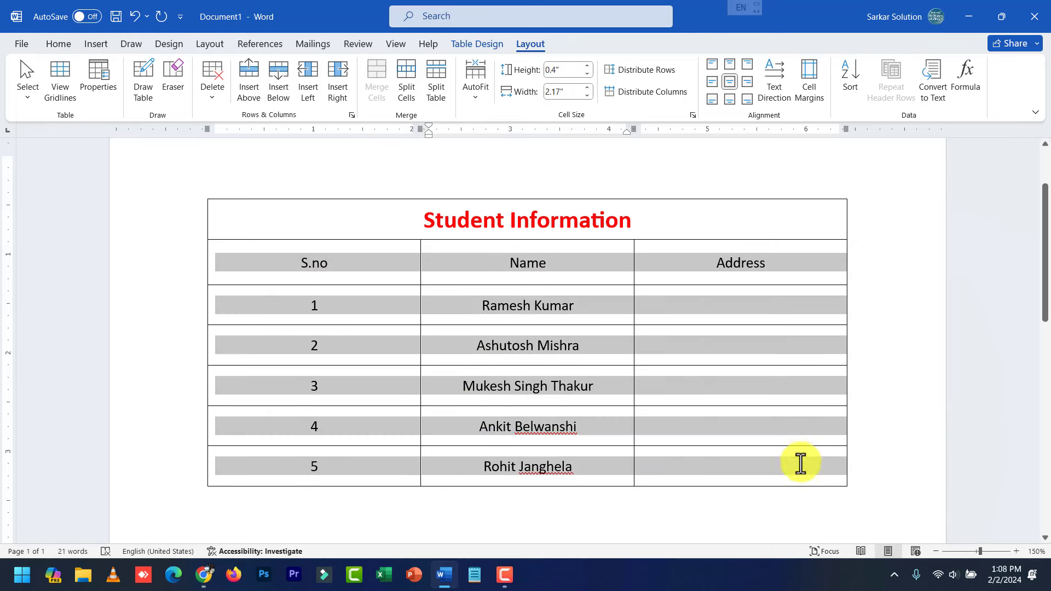
left_click(853, 81)
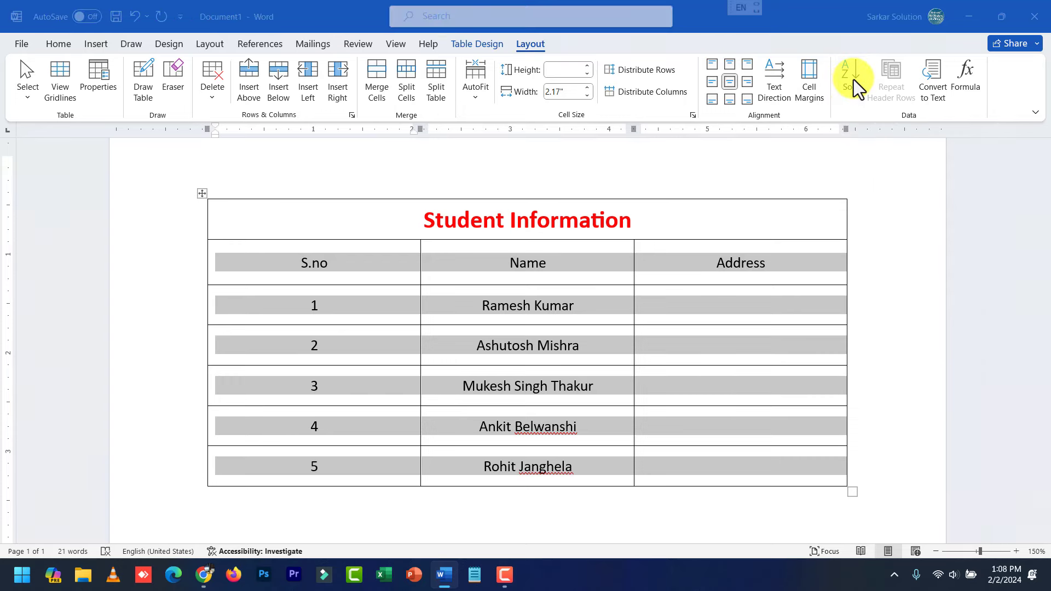
left_click_drag(558, 161, 669, 268)
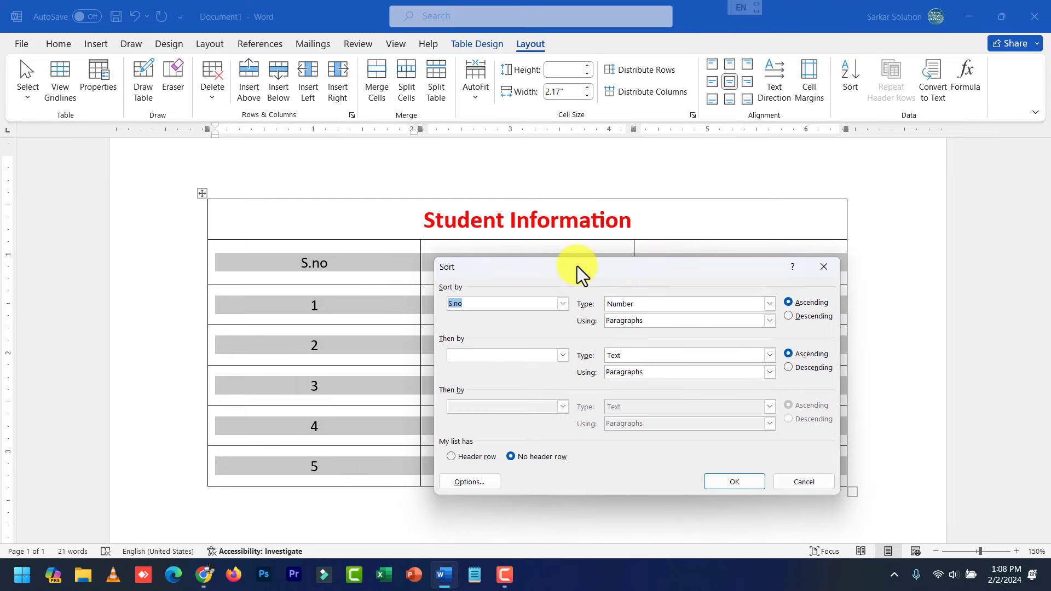
left_click_drag(577, 267, 577, 327)
left_click(566, 364)
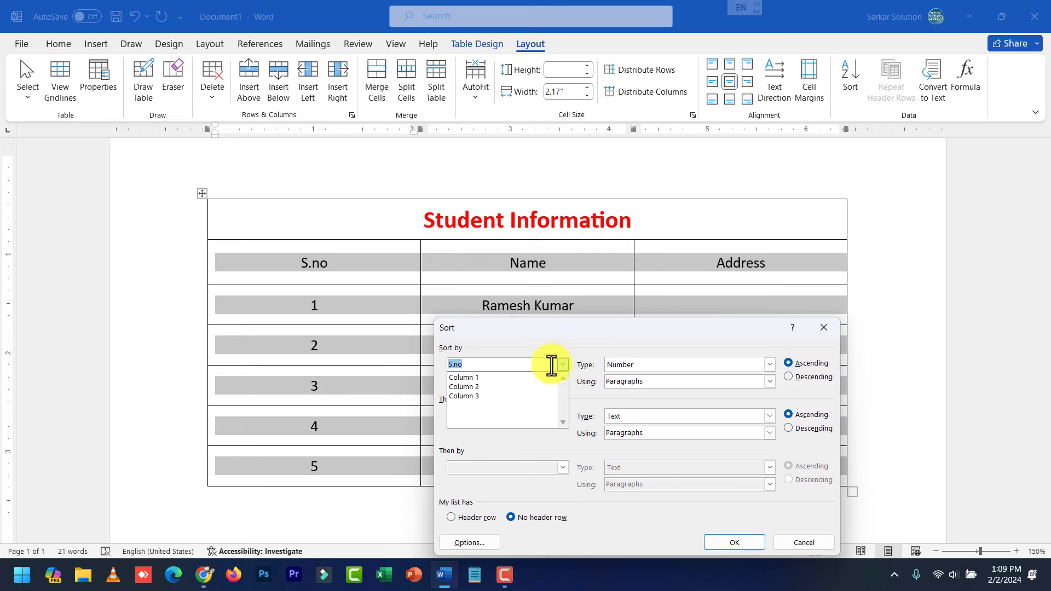
left_click(492, 387)
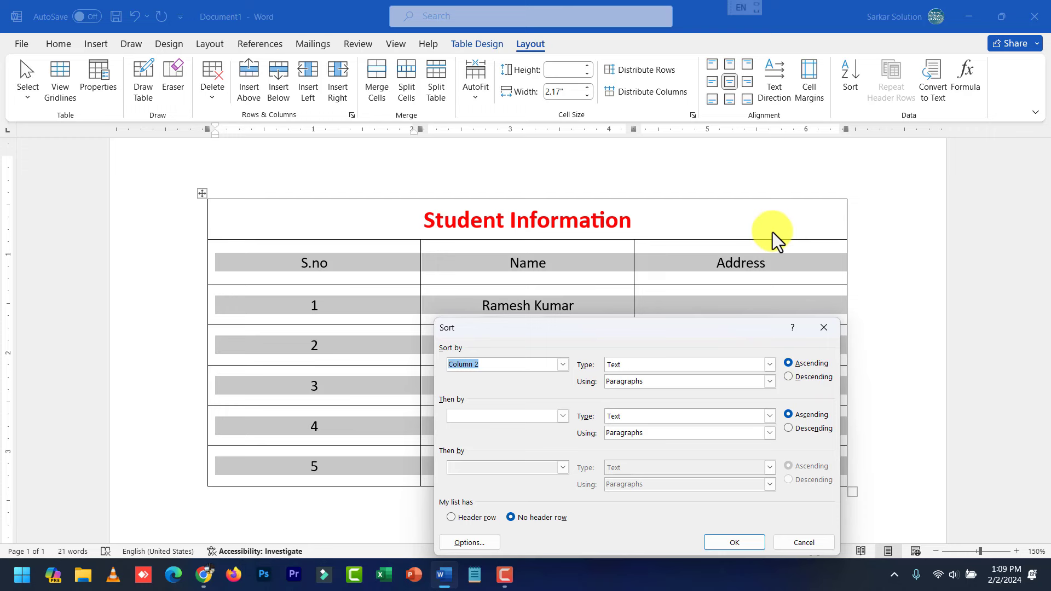
left_click_drag(699, 329, 693, 299)
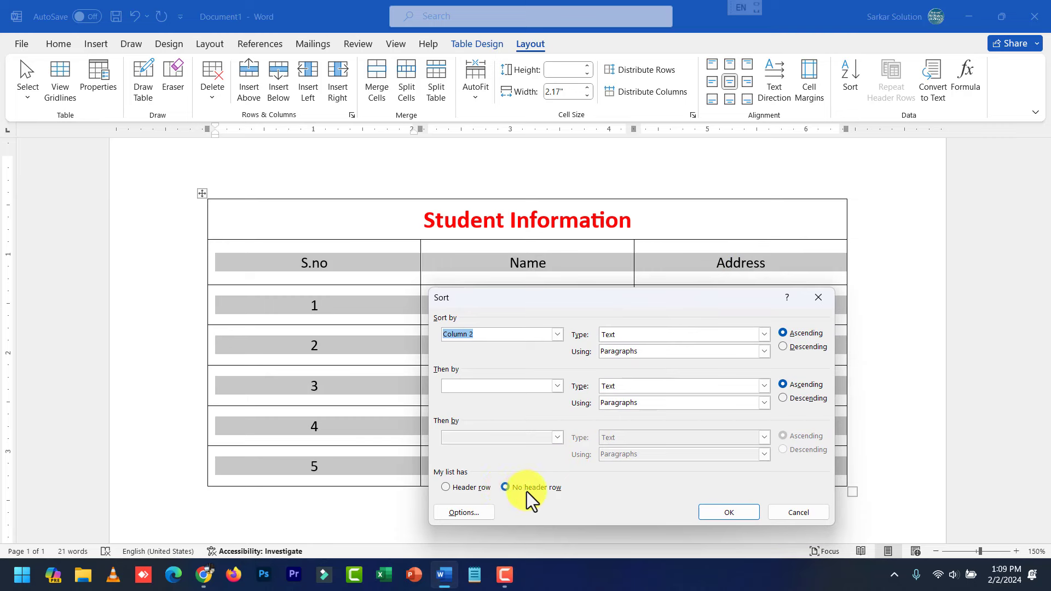
left_click(470, 487)
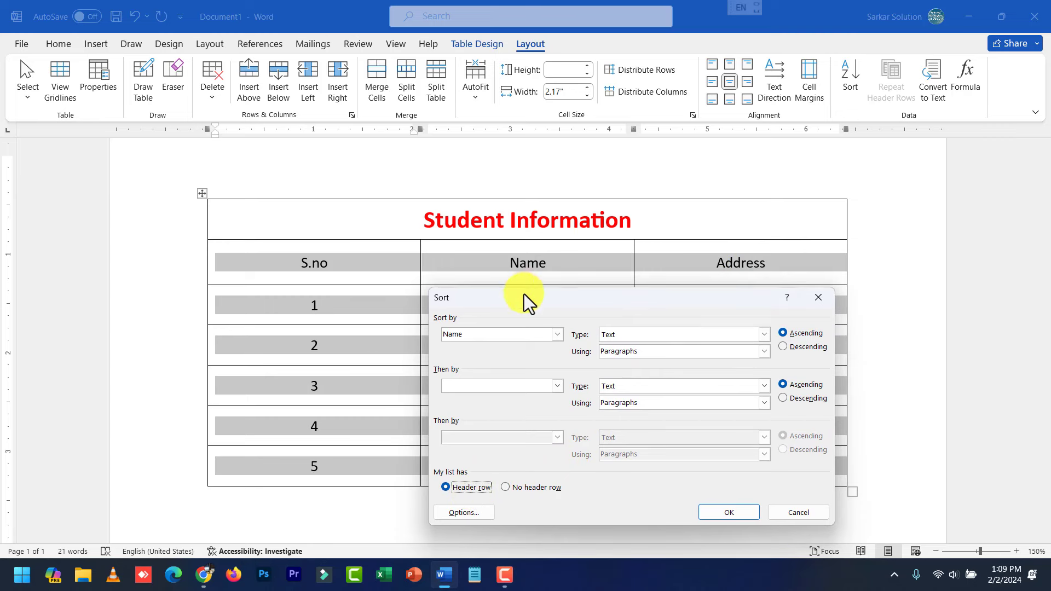
left_click_drag(524, 297, 505, 321)
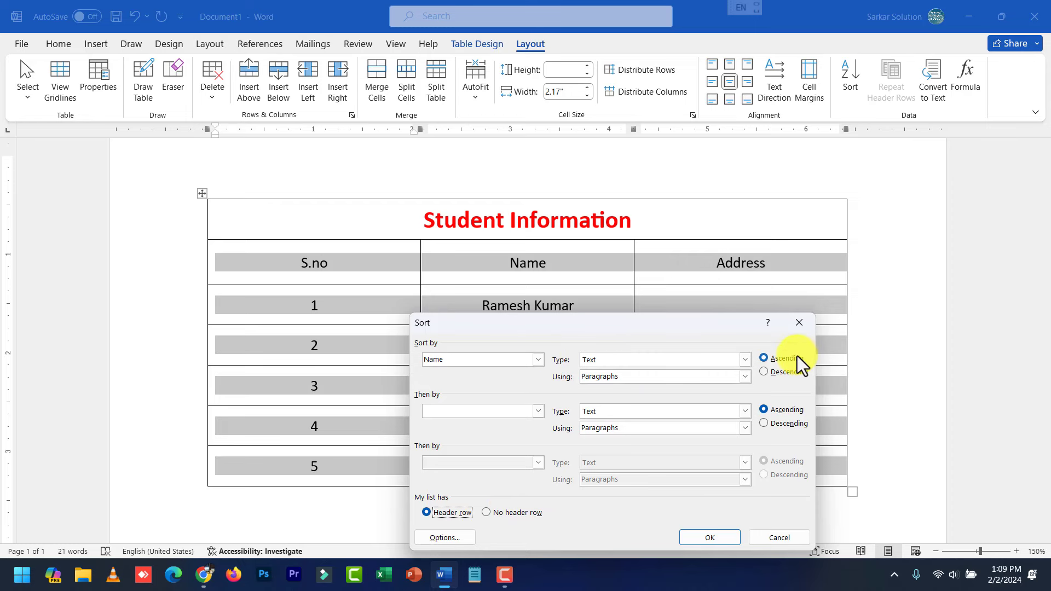
left_click(710, 539)
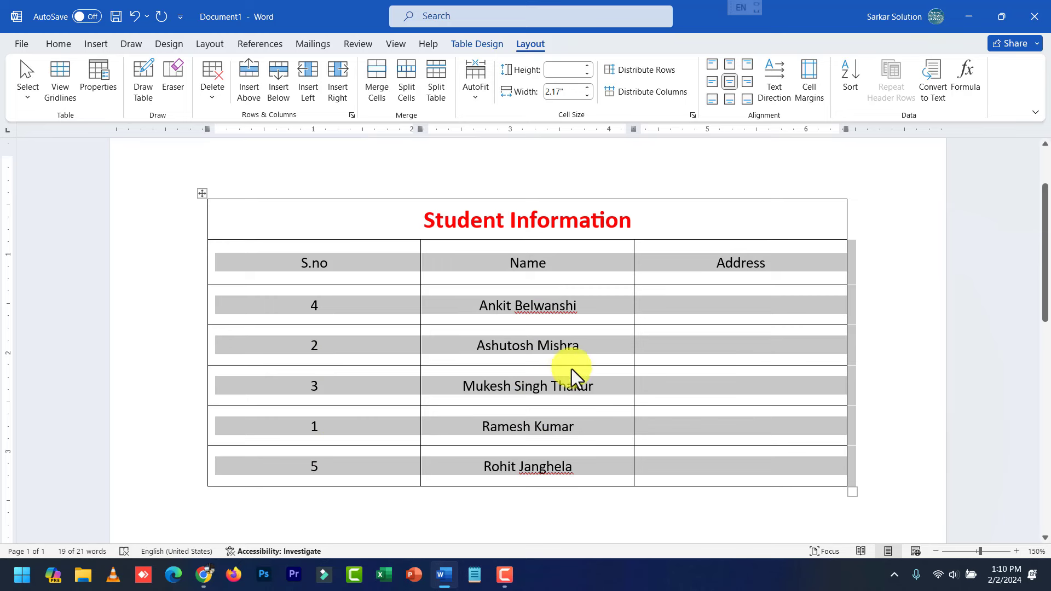
Re-sort the student rows by S.no ascending with a header row, restoring order 1 to 5.
left_click(855, 85)
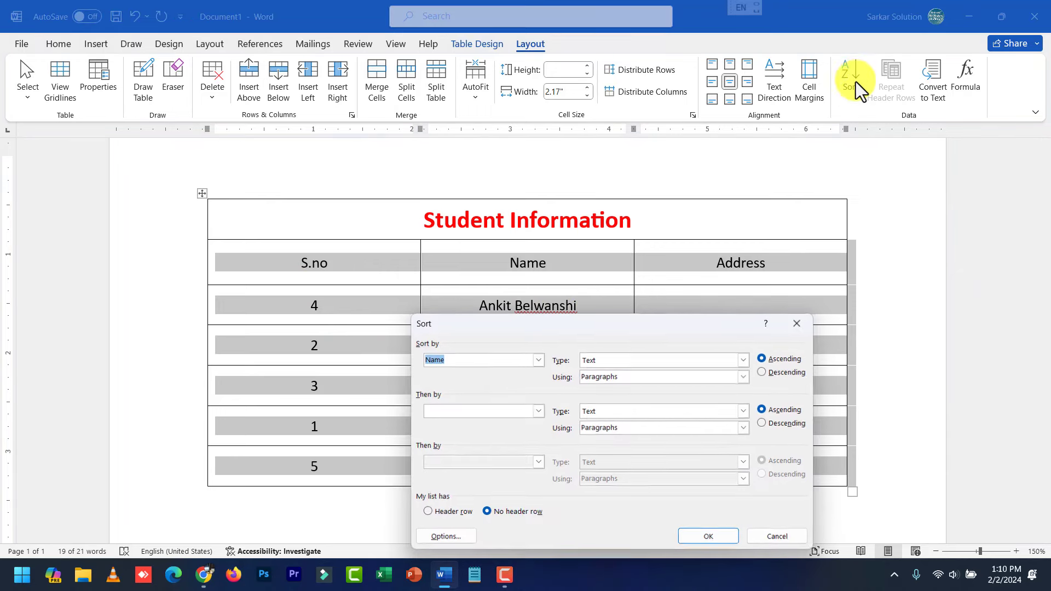
left_click(537, 361)
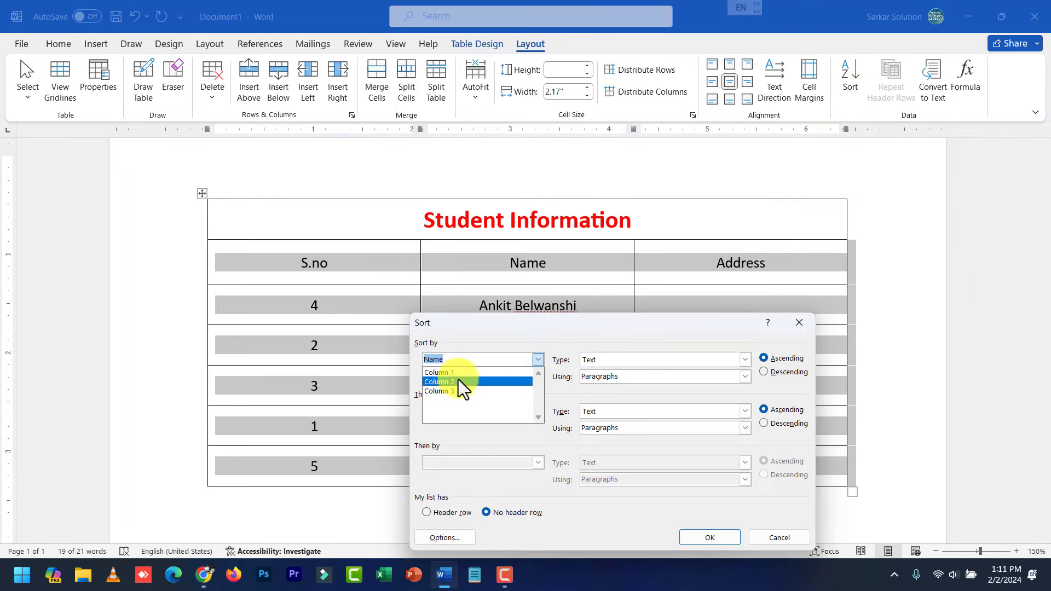
left_click(462, 514)
left_click(462, 514)
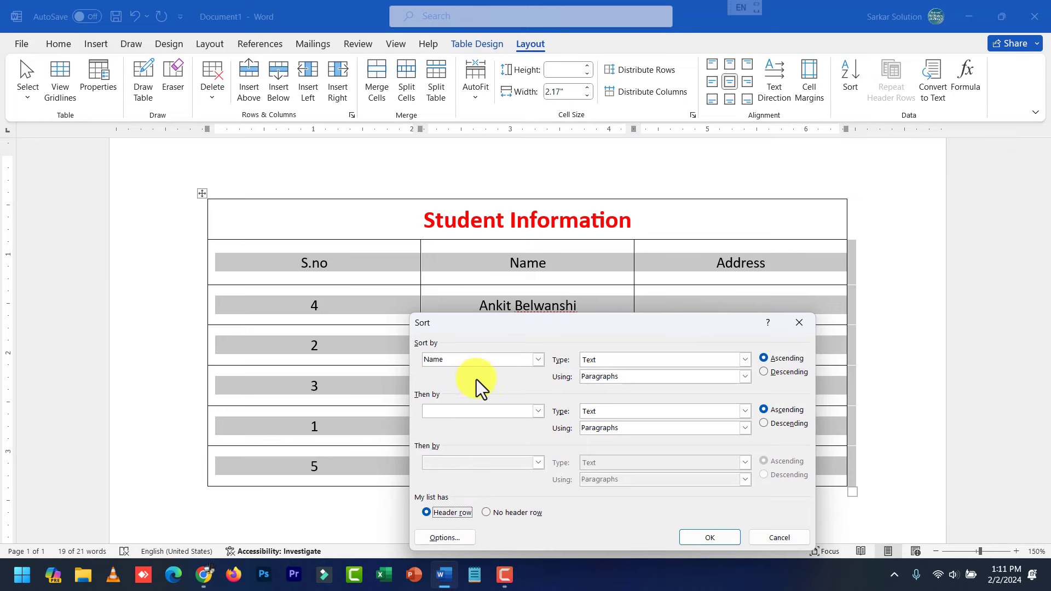
left_click(539, 361)
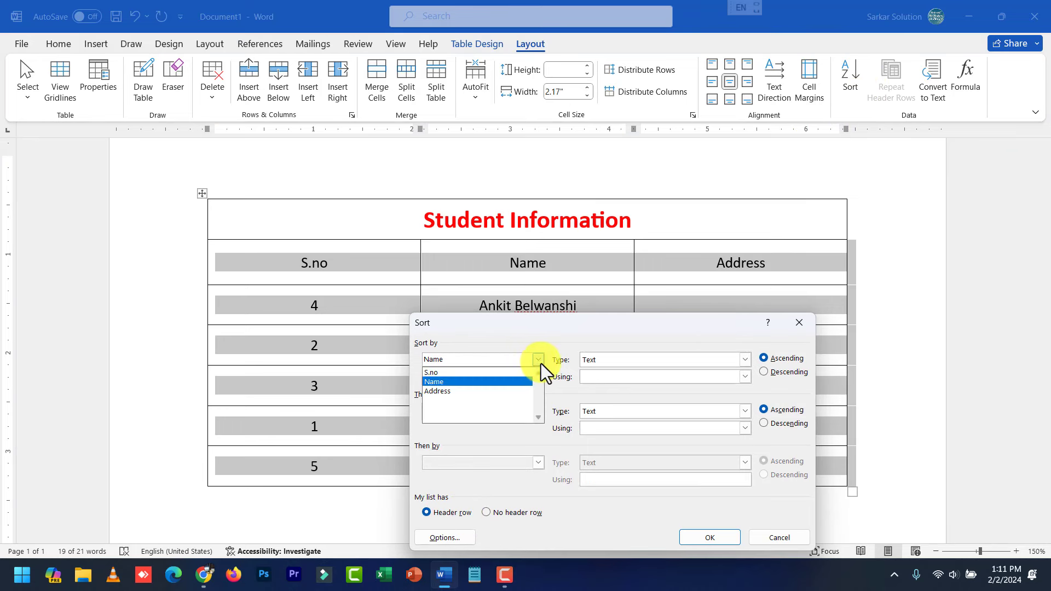
left_click(456, 373)
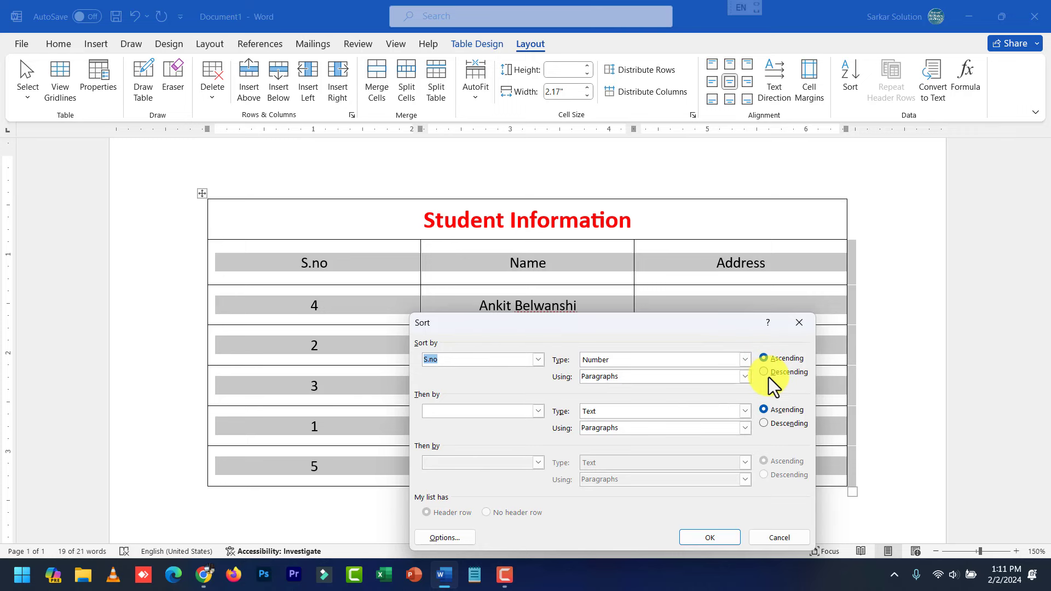
left_click(719, 537)
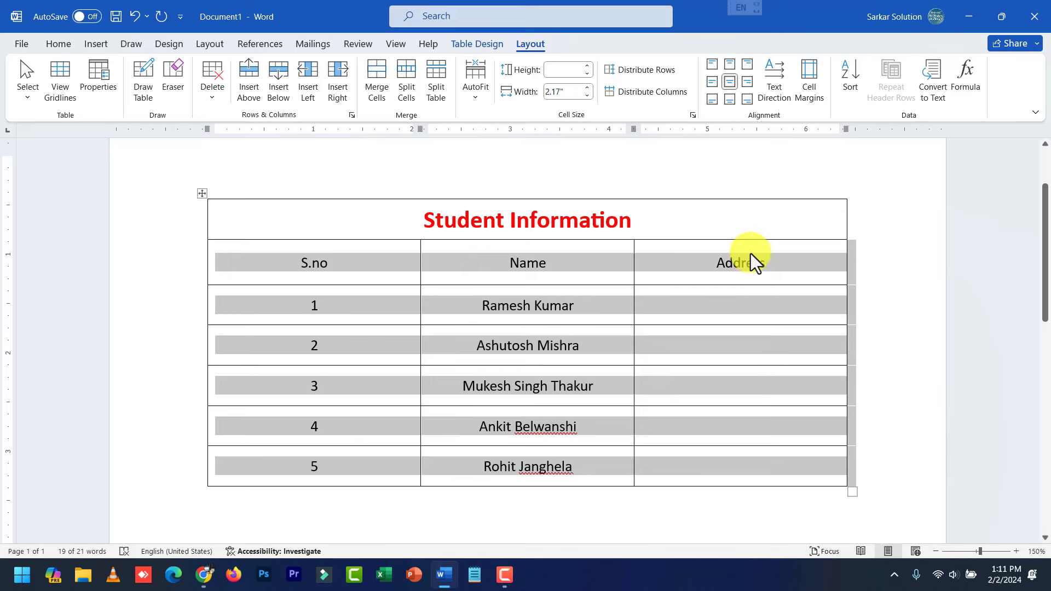
Delete the merged 'Student Information' title row from the top of the table.
left_click(690, 303)
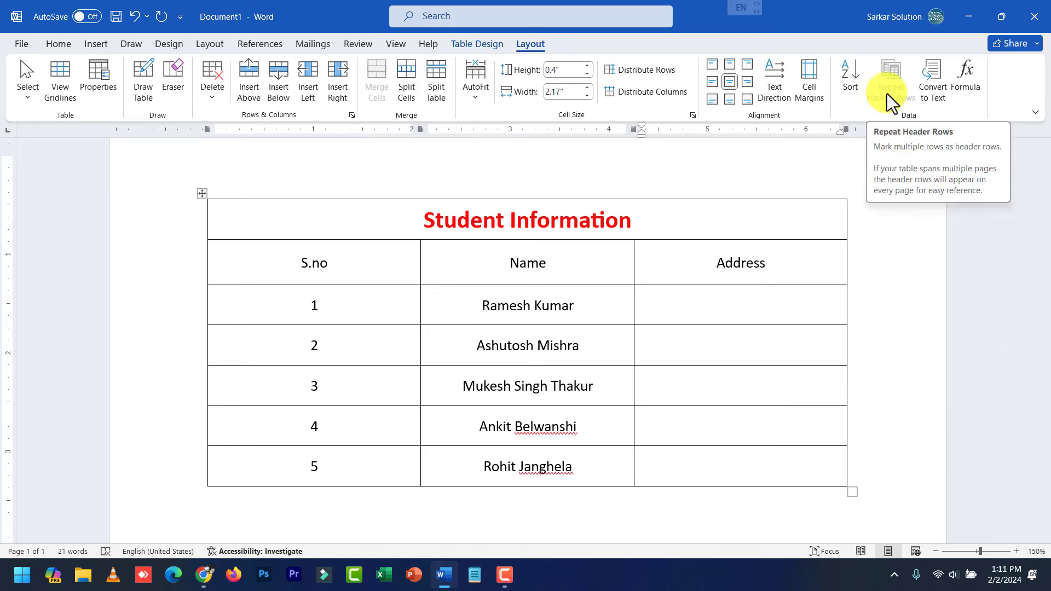
left_click(617, 251)
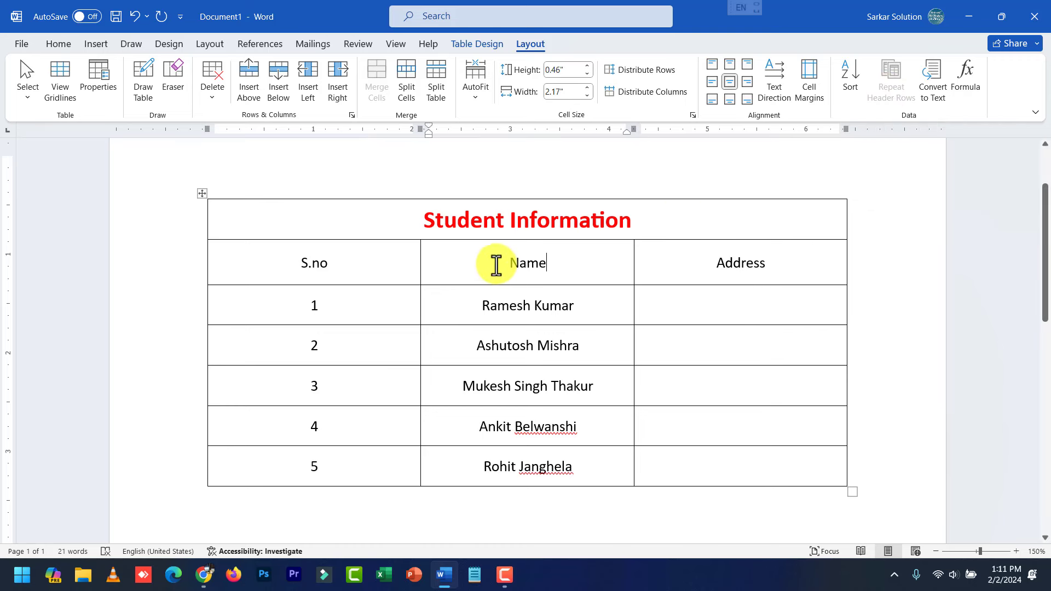
left_click_drag(419, 230, 673, 213)
key("ctrl+c")
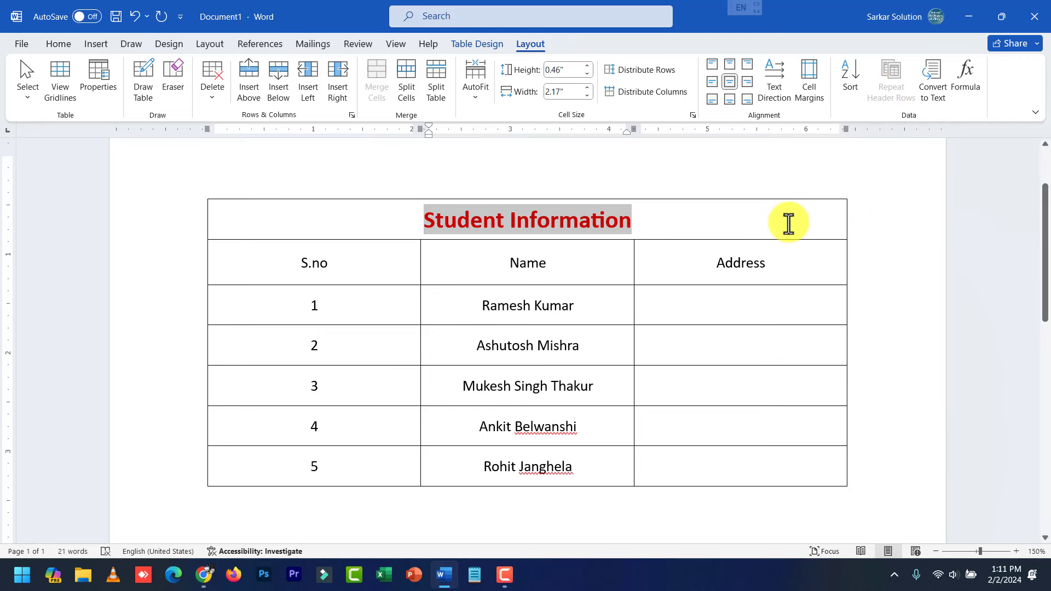
right_click(646, 216)
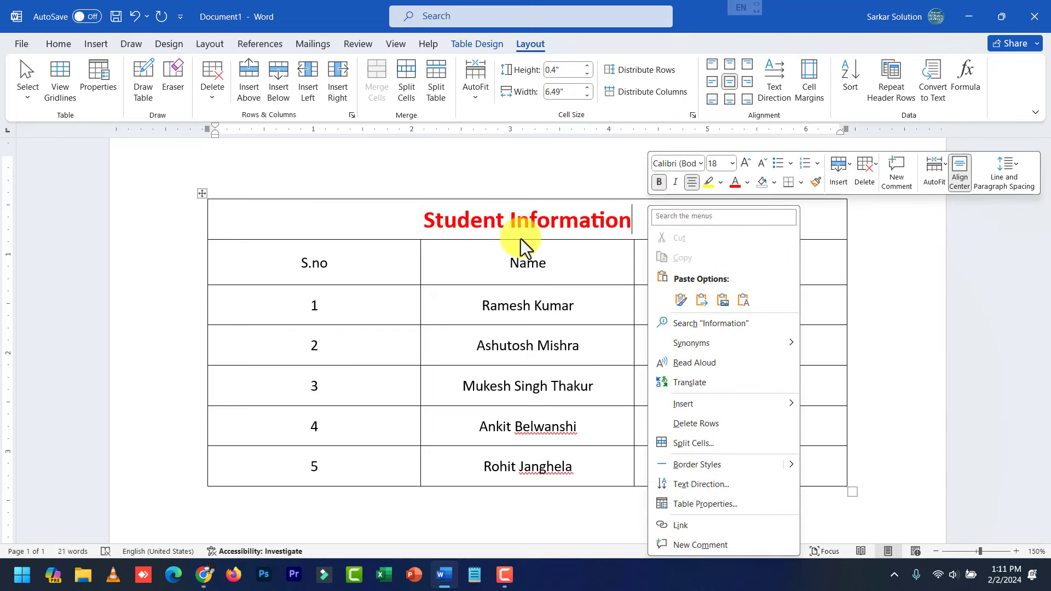
left_click(691, 425)
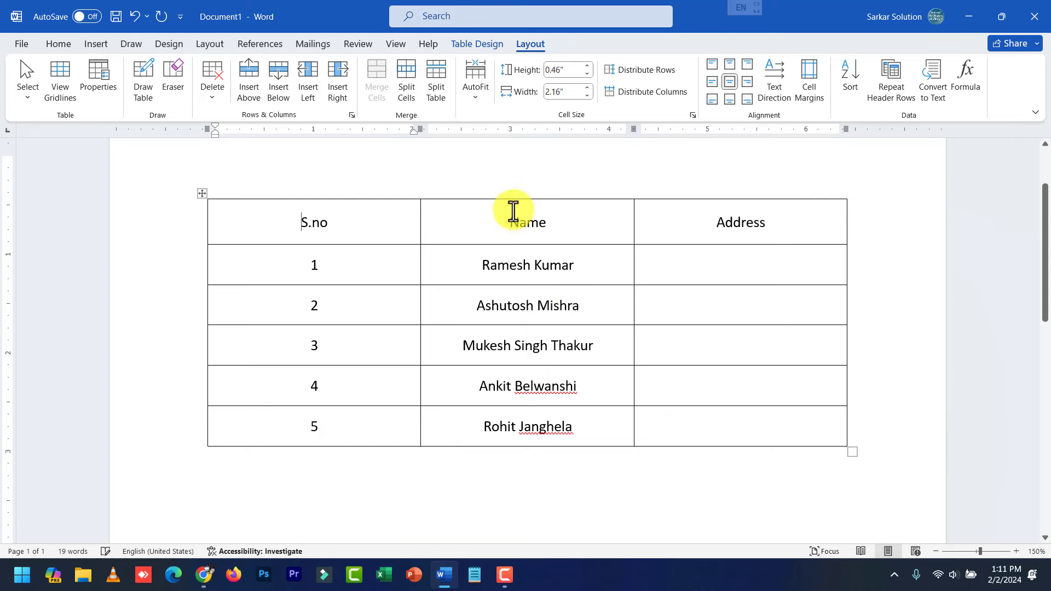
left_click(483, 187)
Paste the red 'Student Information' heading above the table and select its header row.
key("ctrl+v")
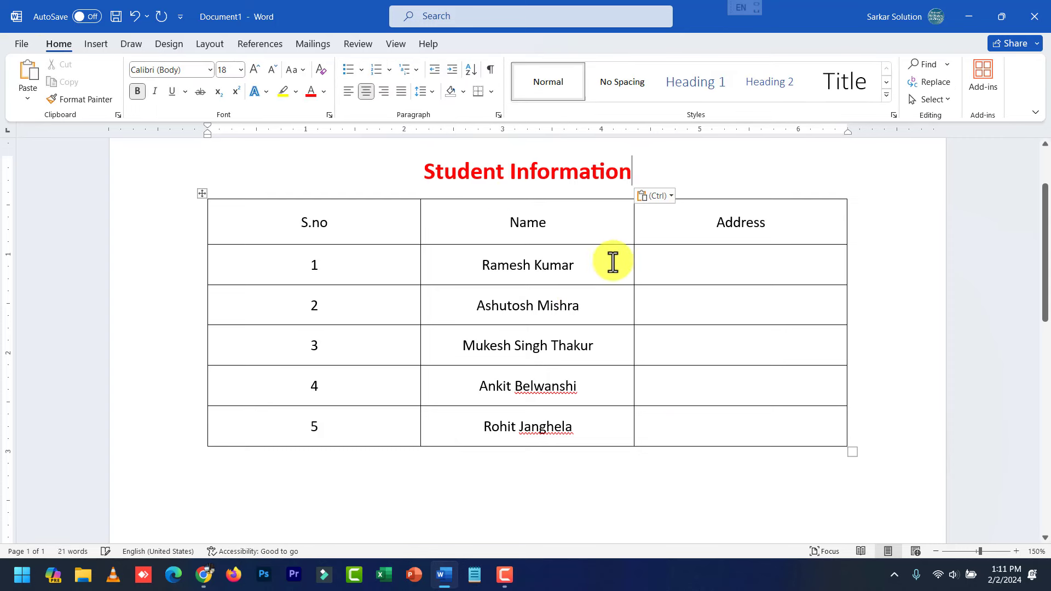
left_click(597, 309)
left_click_drag(294, 226, 812, 228)
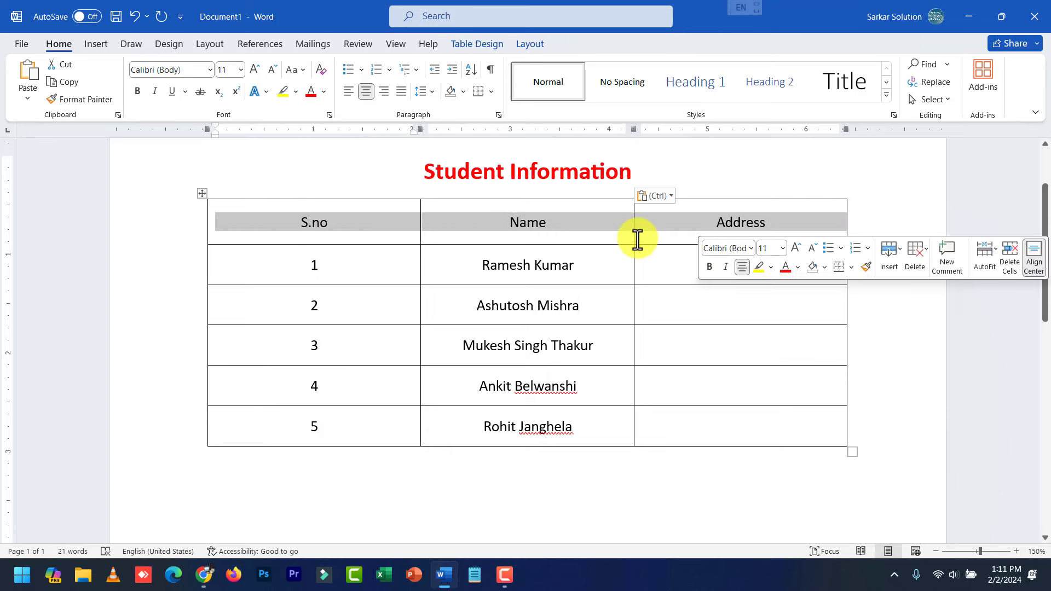
left_click(603, 236)
left_click_drag(319, 227, 750, 228)
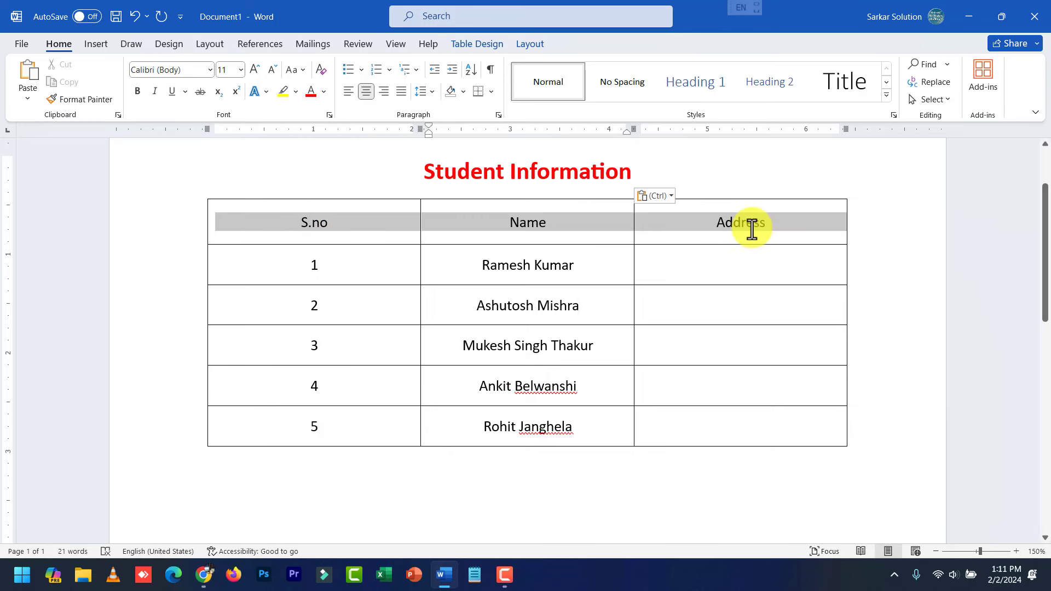
left_click(680, 444)
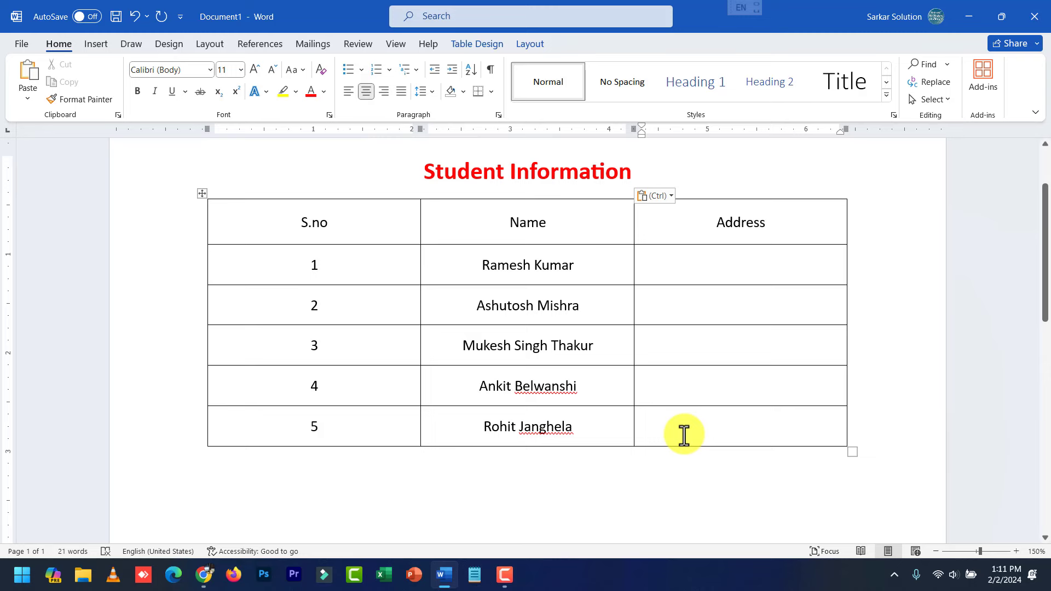
key("Tab")
key("Tab")
key("Tab")
key("Tab")
key("Tab")
key("Tab")
key("Tab")
key("Tab")
key("Tab")
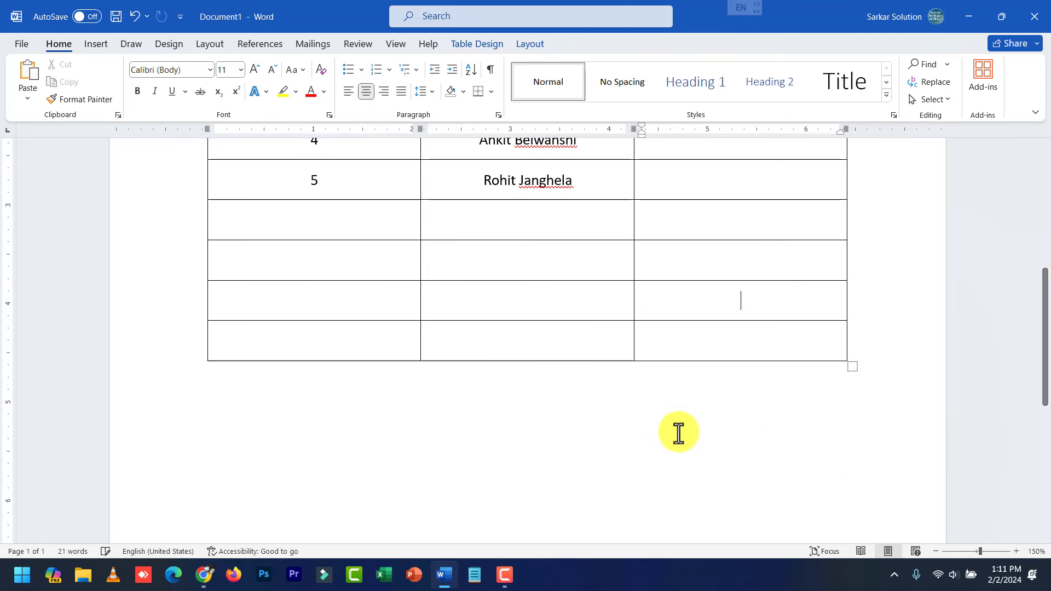
key("Tab")
key("Tab")
key("Tab")
key("Tab")
key("Tab")
key("Tab")
key("Tab")
key("Tab")
key("Tab")
key("Tab")
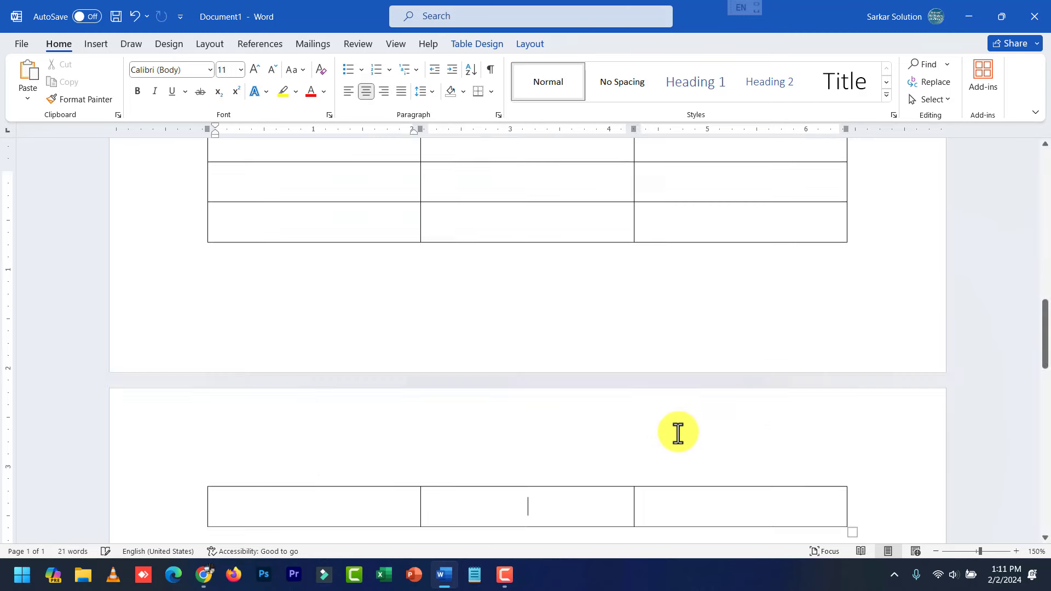
key("Tab")
key("Tab")
key("Tab")
key("Tab")
scroll(679, 433, "down", 1, "ctrl")
scroll(575, 442, "down", 6, "ctrl")
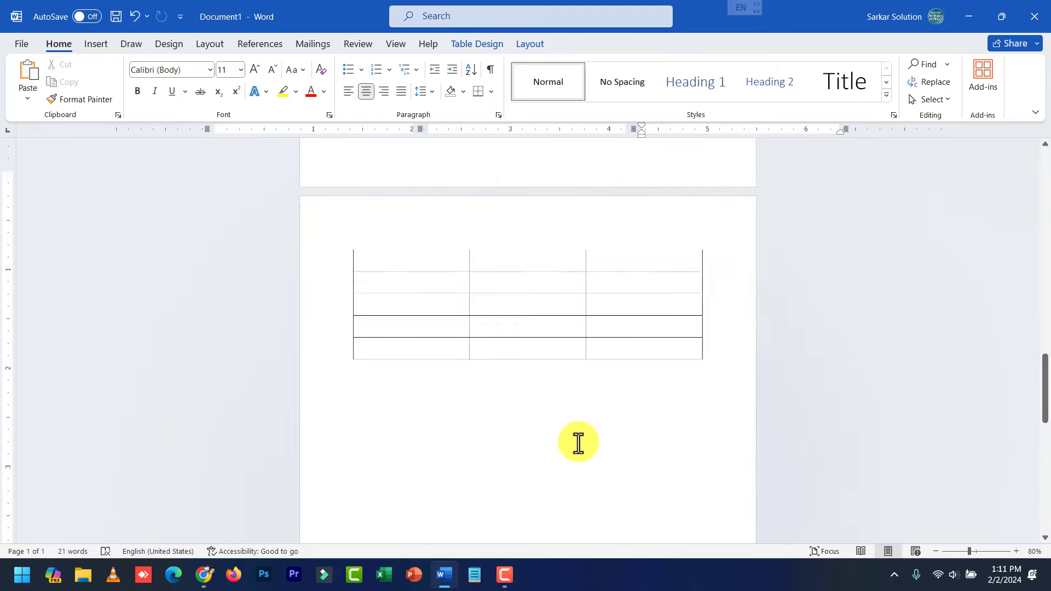
scroll(564, 431, "down", 1, "ctrl")
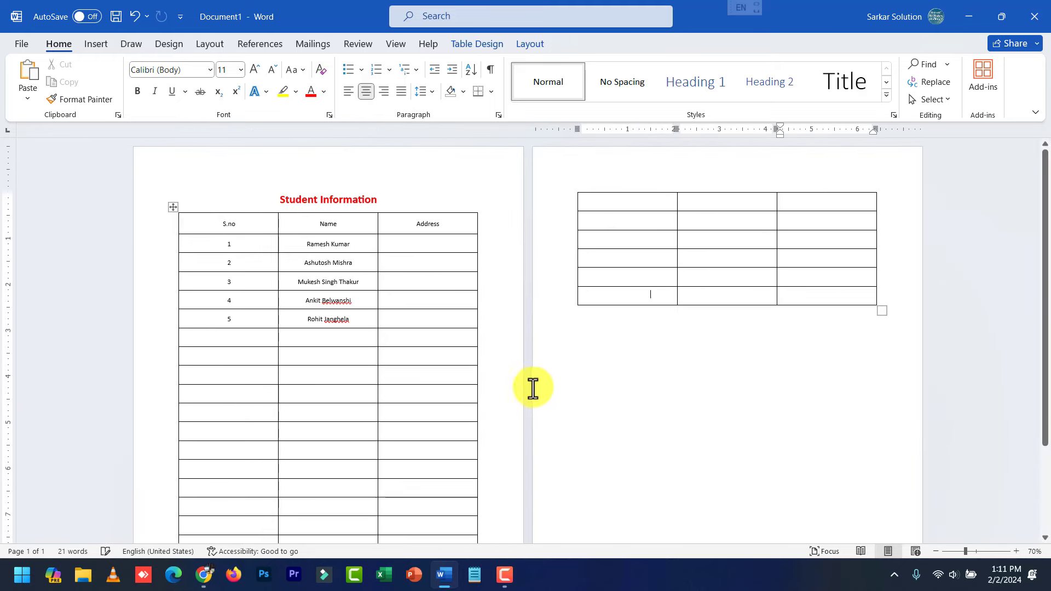
key("Tab")
key("Tab")
key("Tab")
key("Tab")
key("Tab")
key("Tab")
key("Tab")
key("Tab")
key("Tab")
key("Tab")
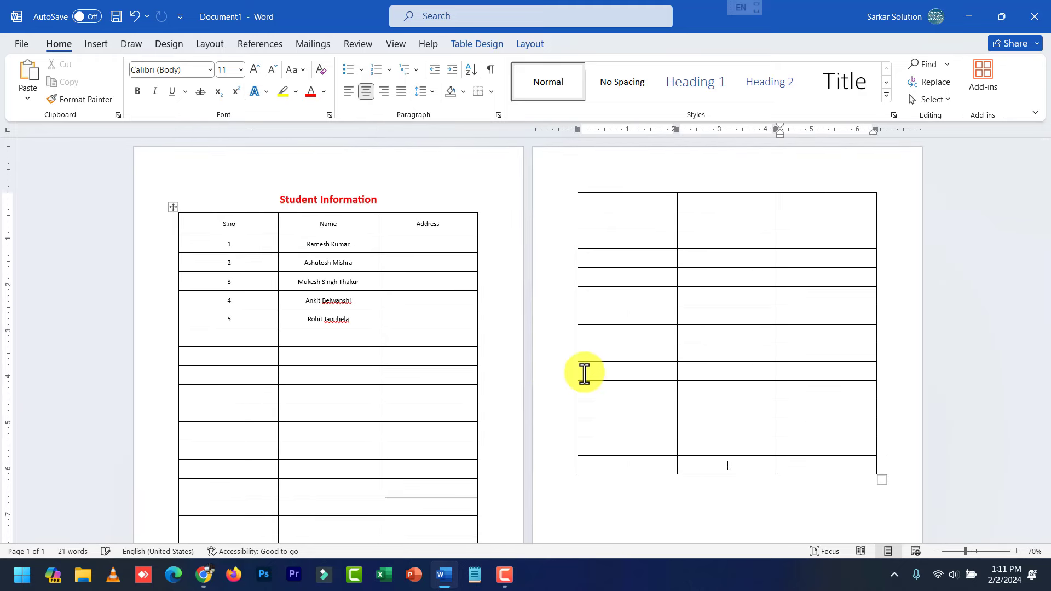
key("Tab")
key("Tab")
key("Tab")
key("Tab")
key("Tab")
key("Tab")
key("Tab")
key("Tab")
key("Tab")
scroll(584, 383, "down", 1, "ctrl")
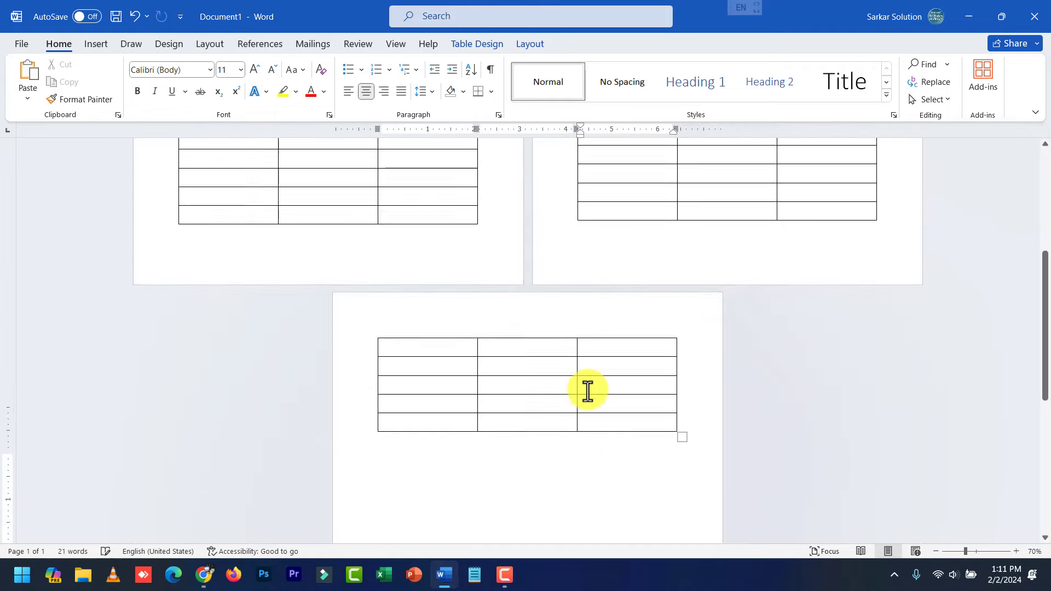
scroll(573, 396, "down", 1, "ctrl")
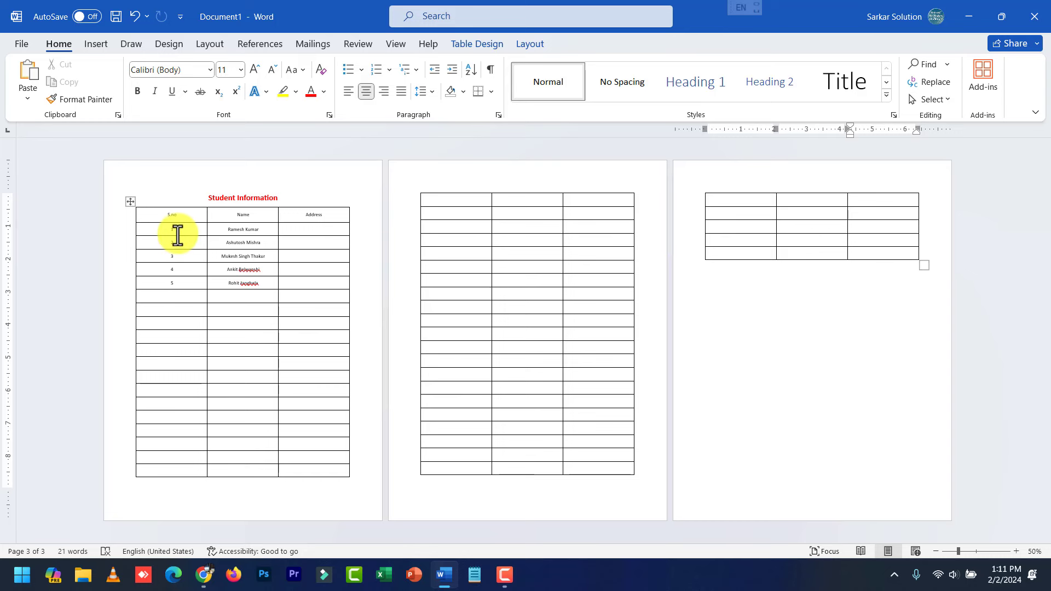
Copy the five S.no and Name entries and paste them into rows 6–20 on page 1.
mouse_move(160, 228)
left_mouse_down()
mouse_move(272, 270)
mouse_move(272, 281)
left_mouse_up()
key("ctrl+c")
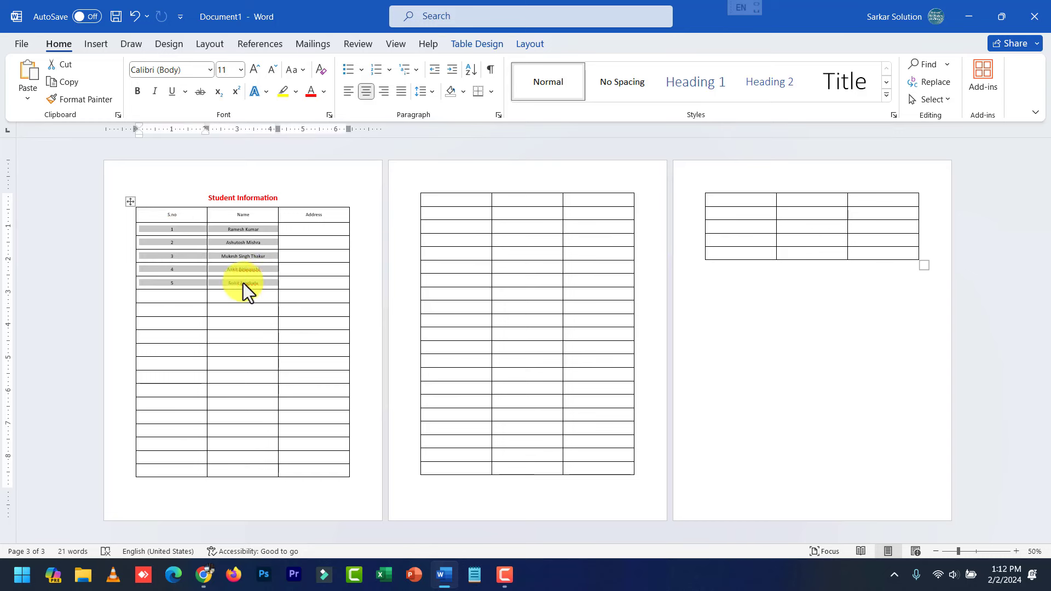
left_click(183, 296)
key("ctrl+v")
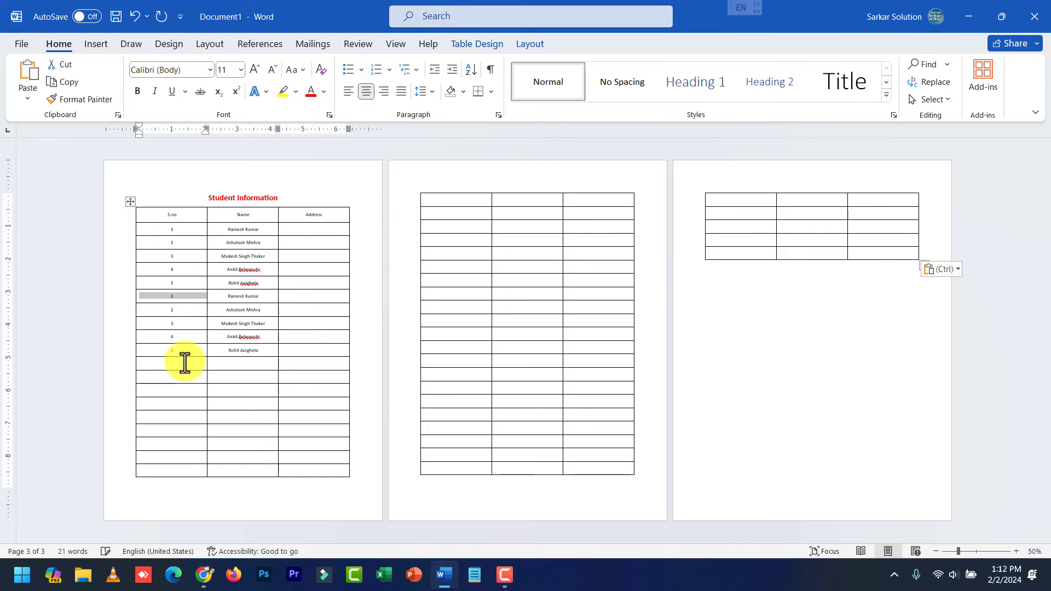
left_click(183, 363)
key("ctrl+v")
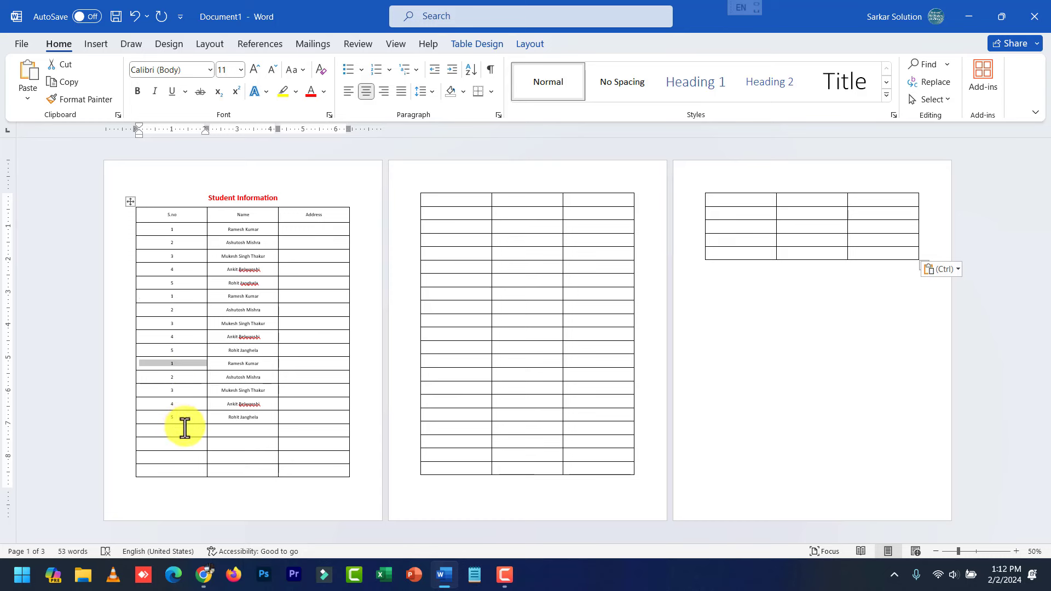
left_click(186, 431)
key("ctrl+v")
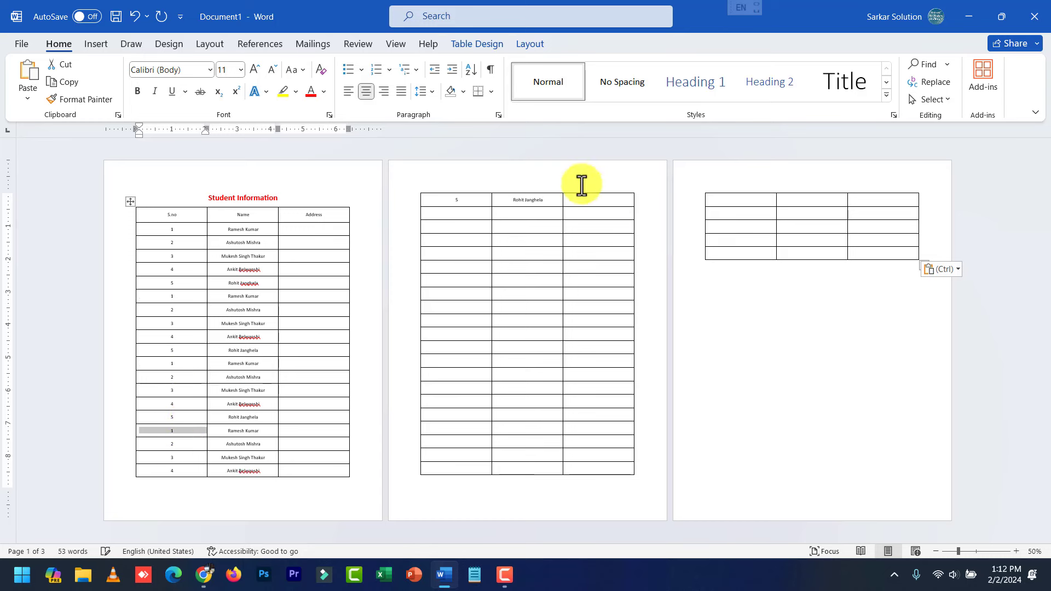
Paste more copies of the student rows to fill the empty rows on pages 2 and 3.
left_click(485, 213)
key("ctrl+v")
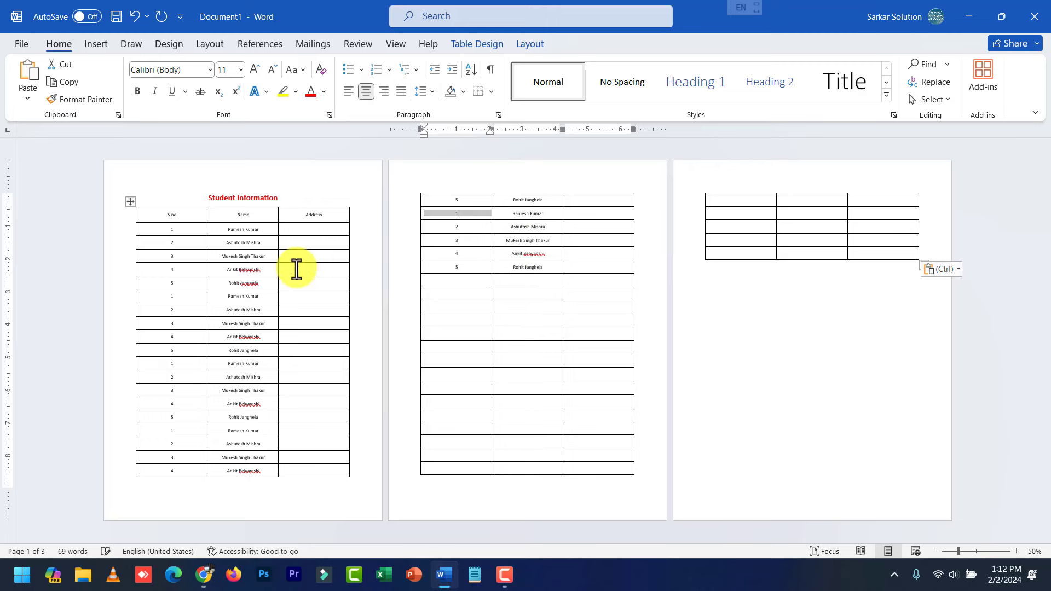
left_click_drag(165, 296, 258, 472)
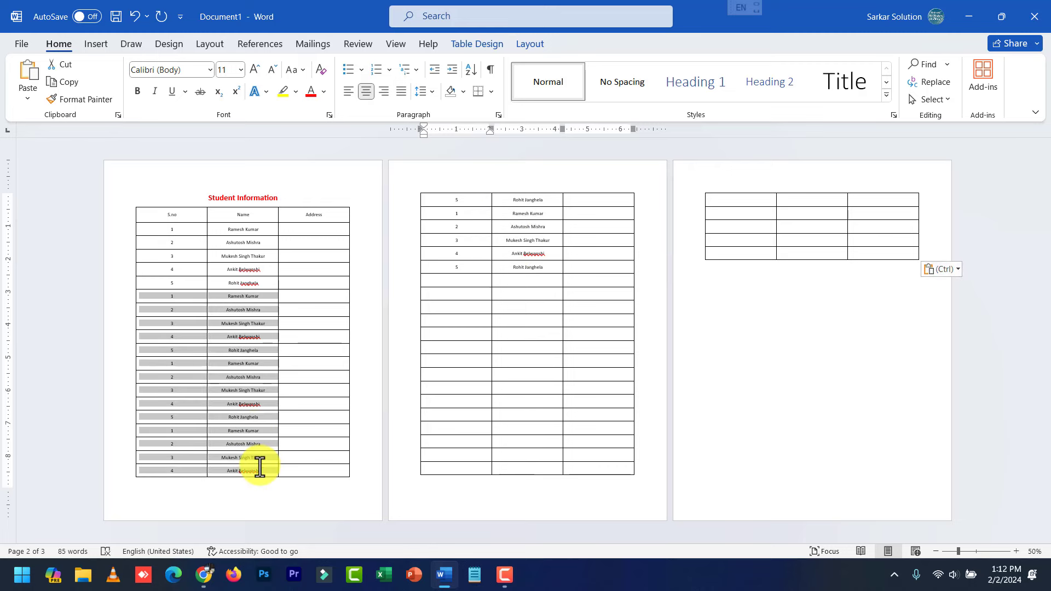
left_click(433, 277)
key("ctrl+v")
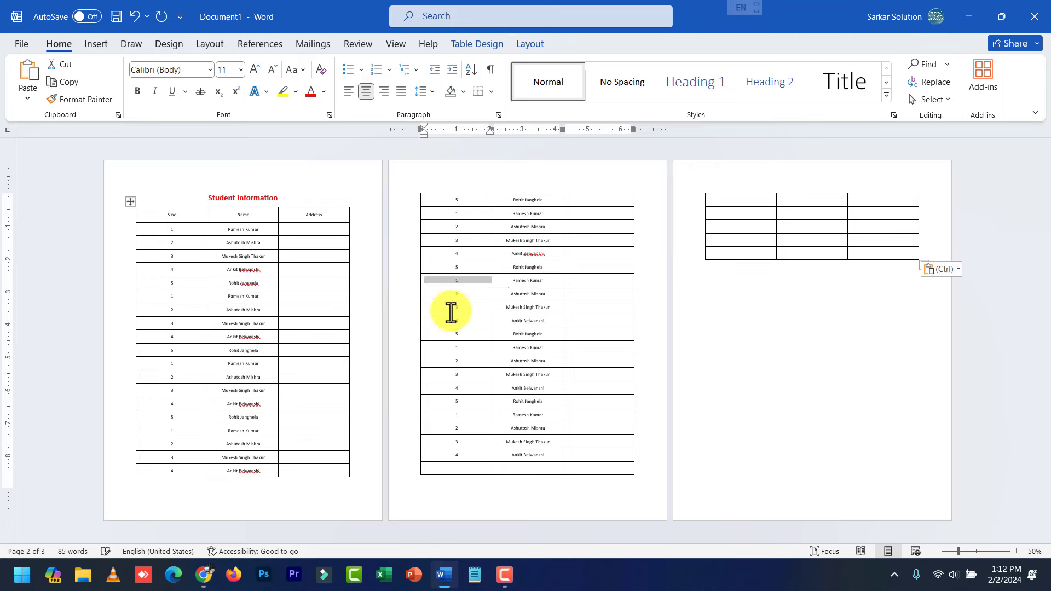
left_click(487, 468)
key("ctrl+v")
left_click(702, 380)
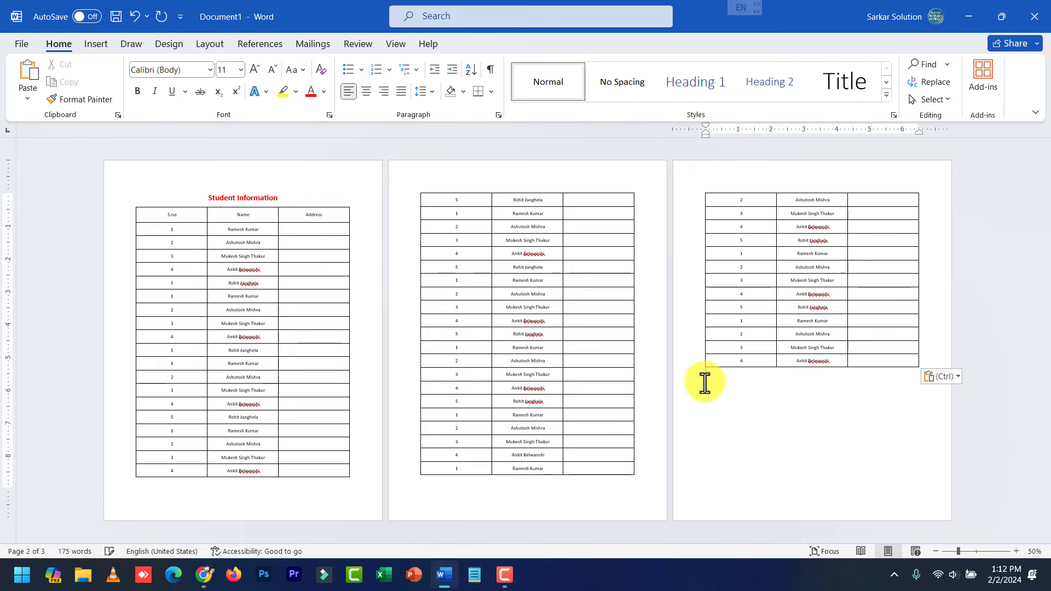
key("ctrl")
key("ctrl")
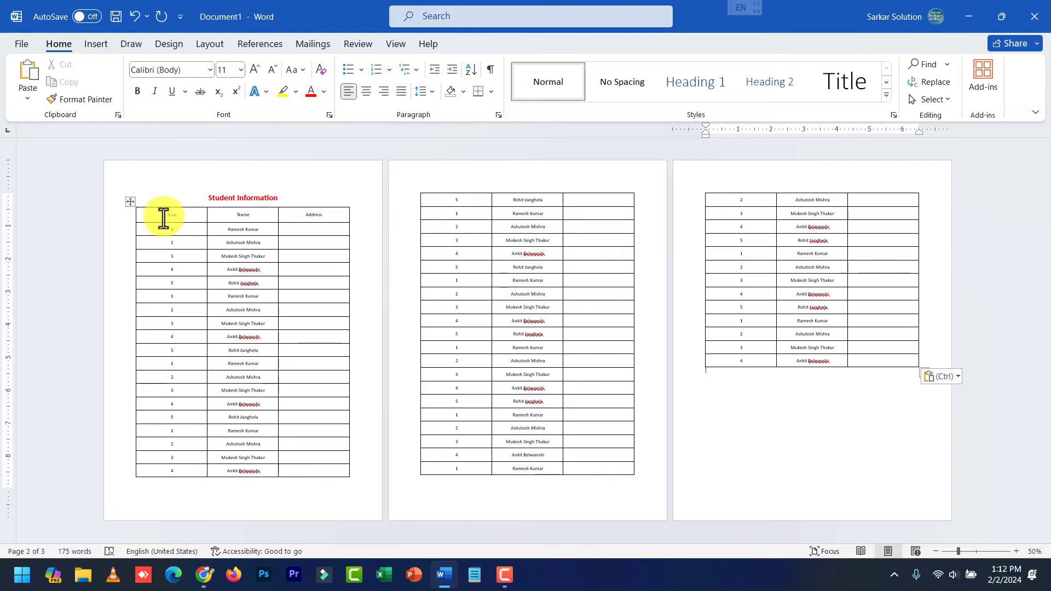
Apply the black Grid Table Dark style to the whole table.
left_click(130, 202)
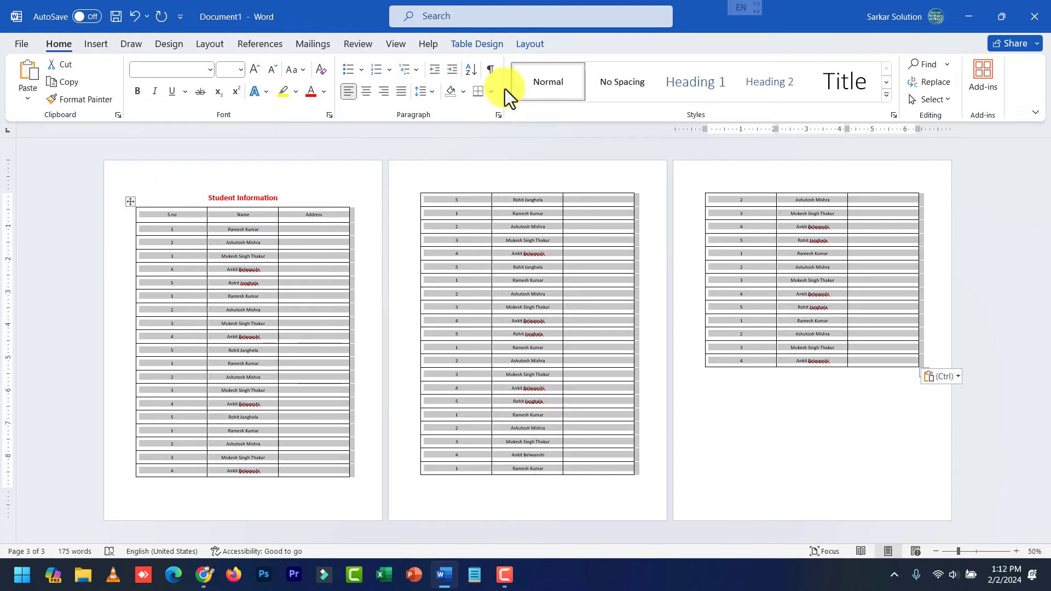
left_click(491, 44)
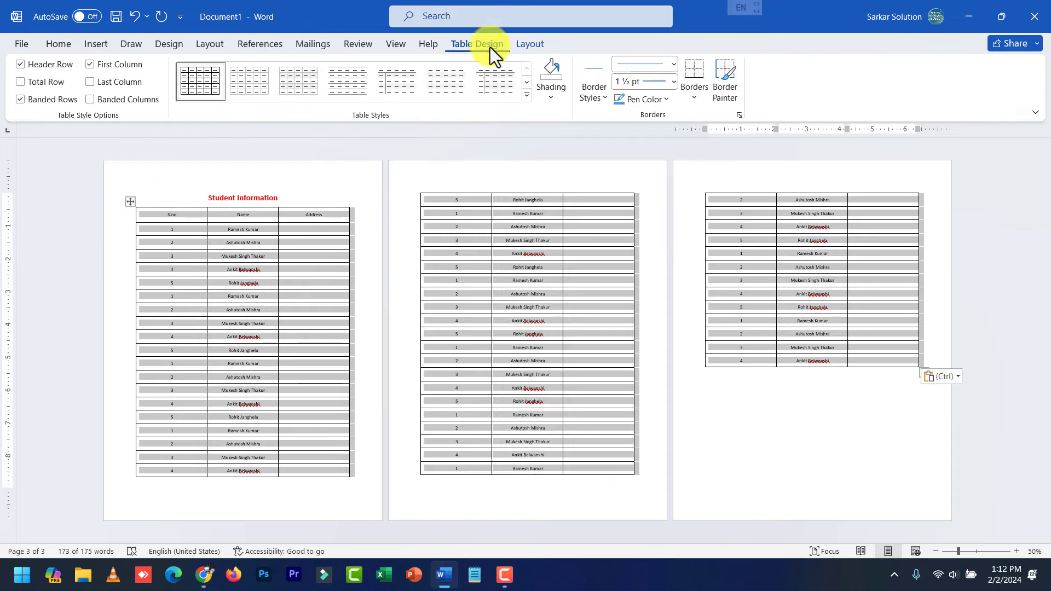
left_click(526, 95)
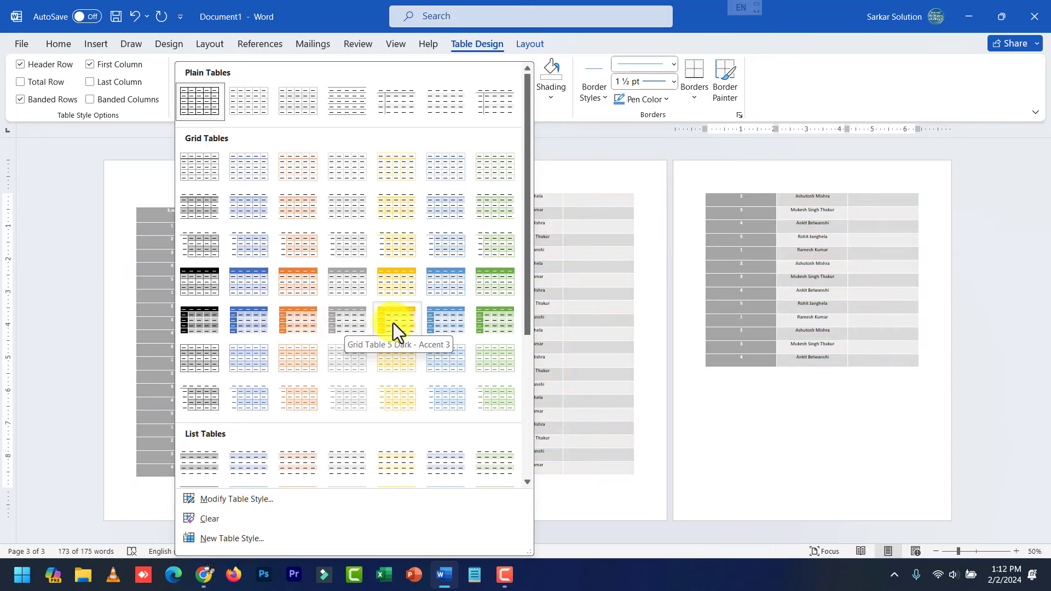
left_click(212, 318)
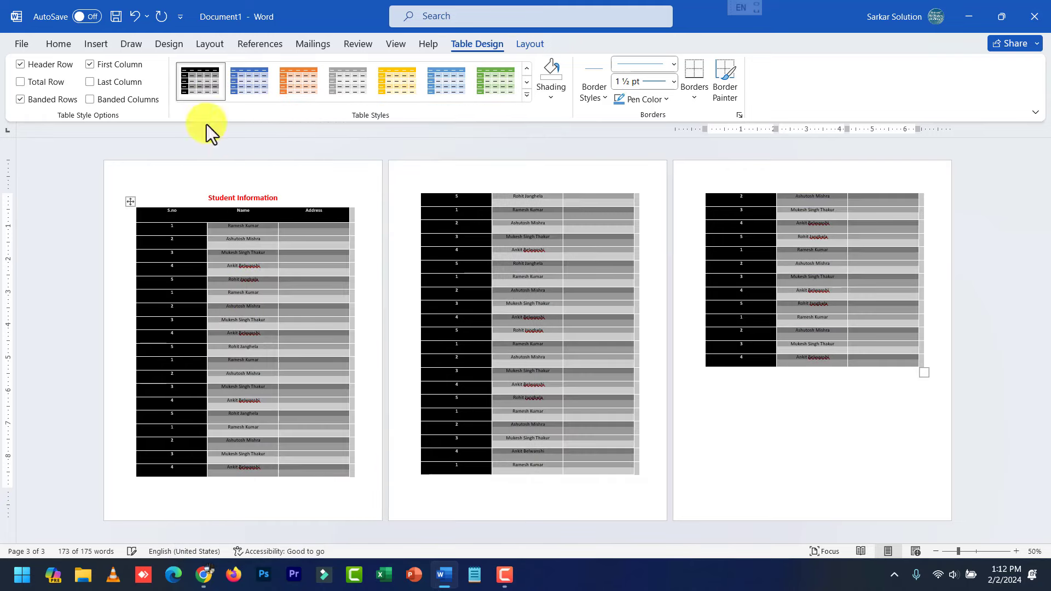
Increase the table's font size by two steps.
left_click(60, 44)
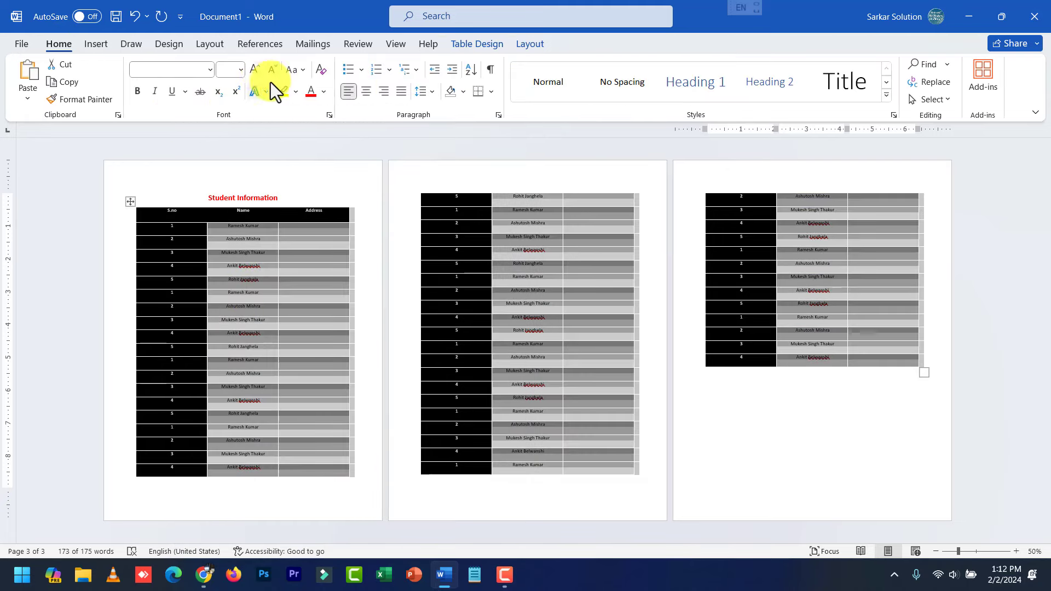
left_click(250, 70)
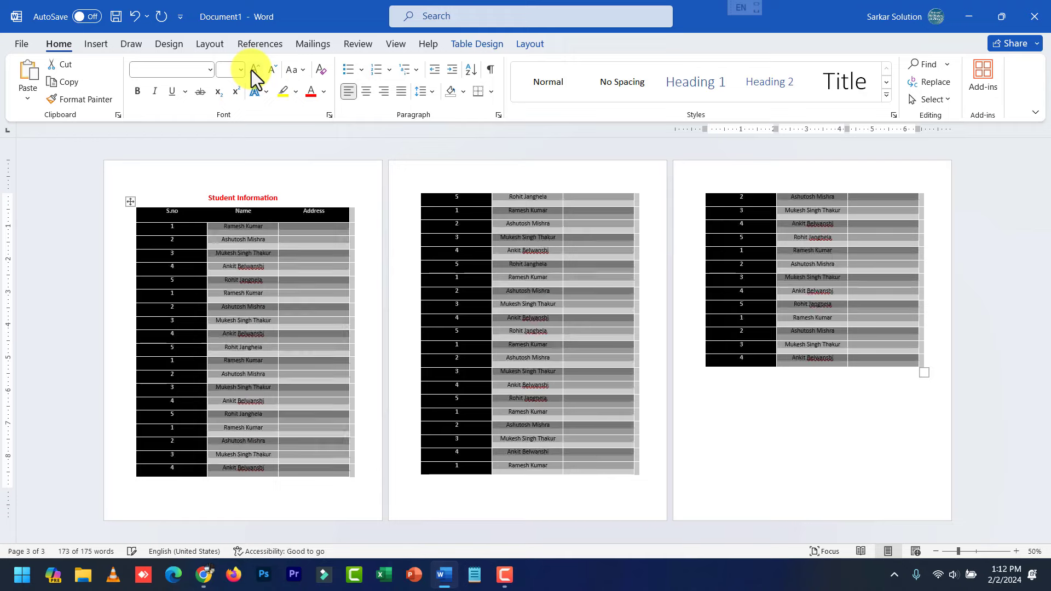
left_click(254, 70)
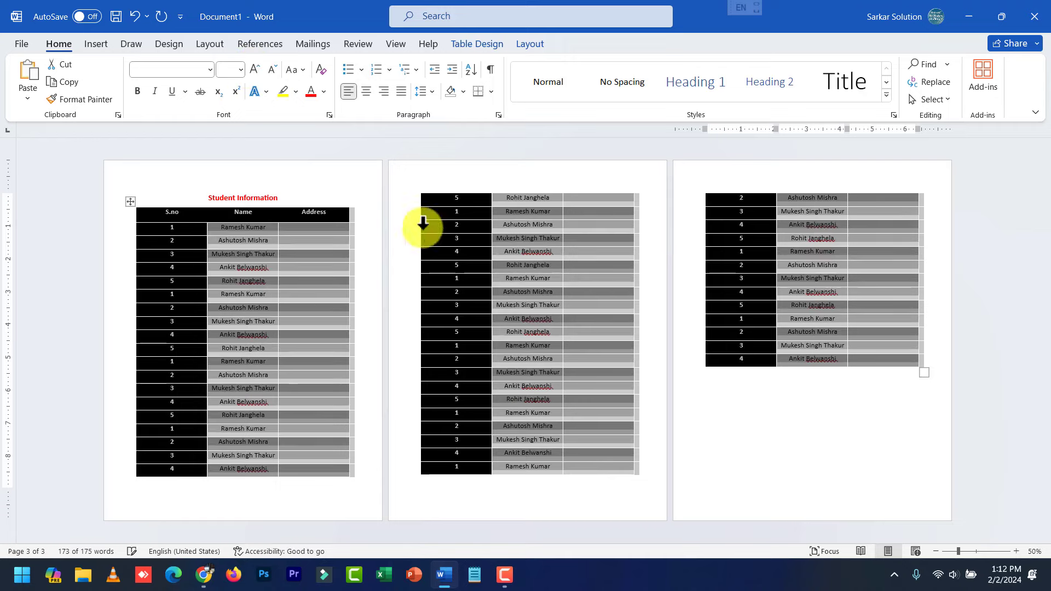
left_click(506, 274)
scroll(223, 244, "up", 6)
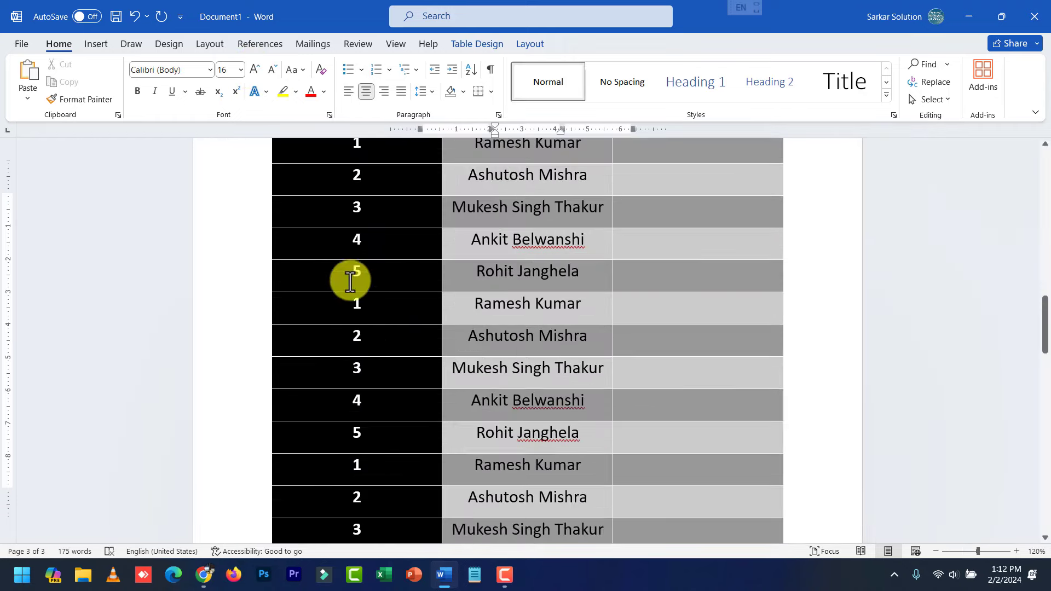
scroll(504, 298, "up", 10)
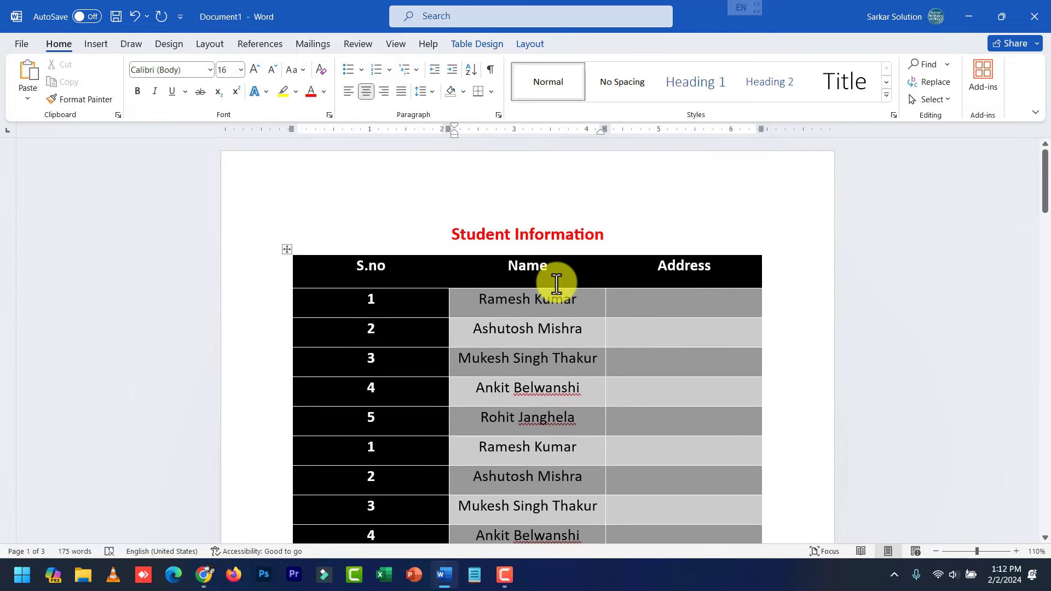
scroll(553, 279, "down", 3)
scroll(554, 285, "down", 3)
scroll(556, 290, "down", 6)
scroll(515, 192, "up", 2)
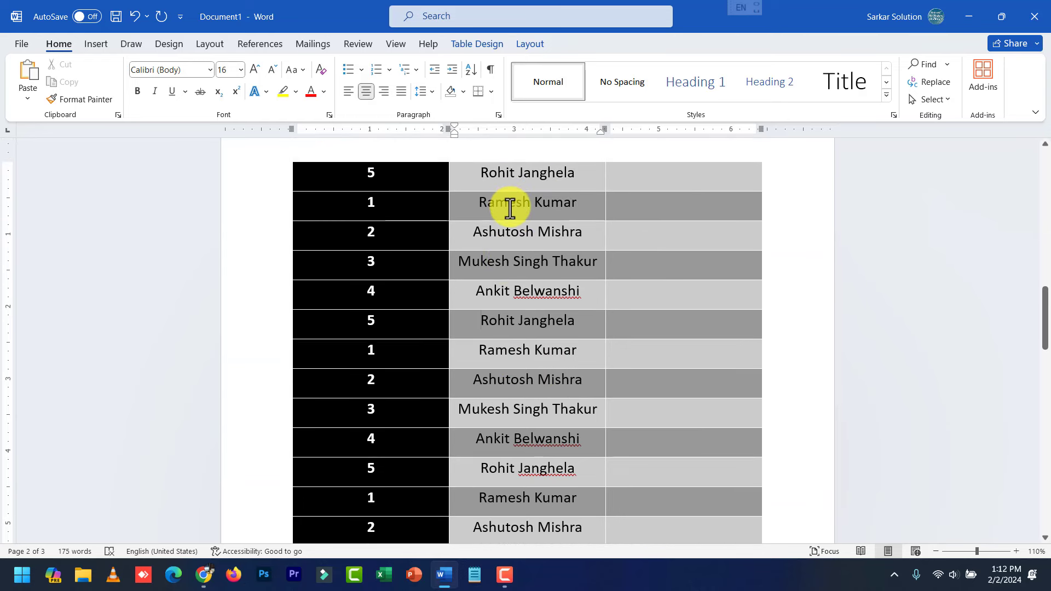
scroll(508, 207, "up", 1)
left_click_drag(477, 216, 595, 212)
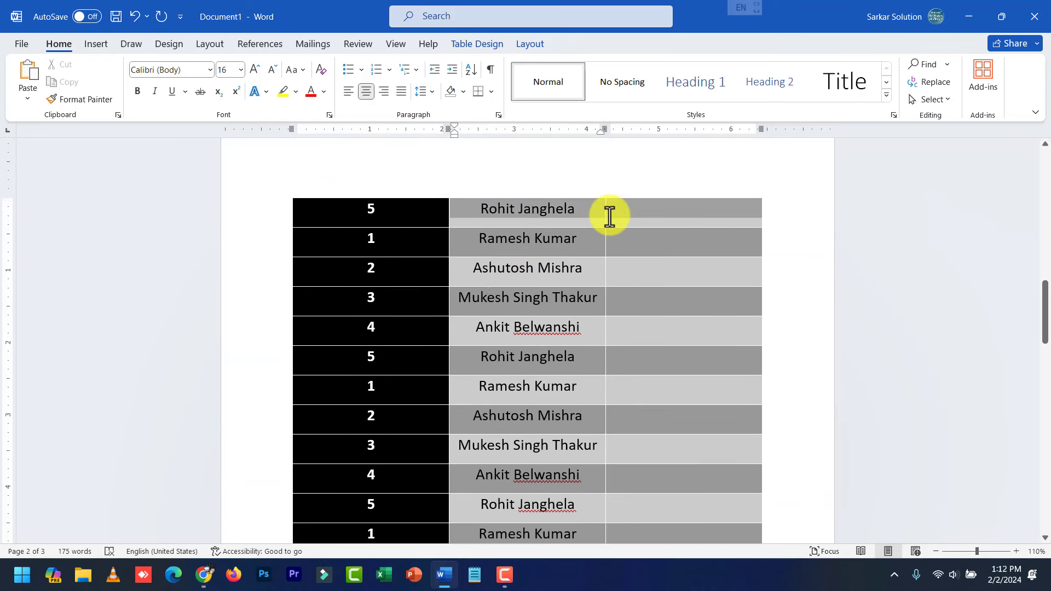
left_click(585, 211)
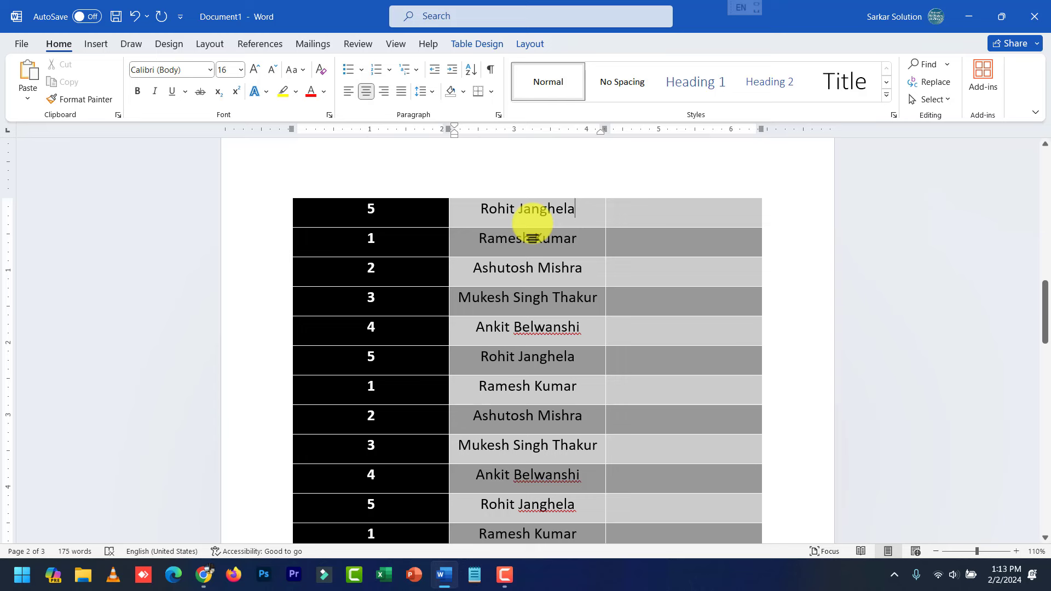
left_click(364, 208)
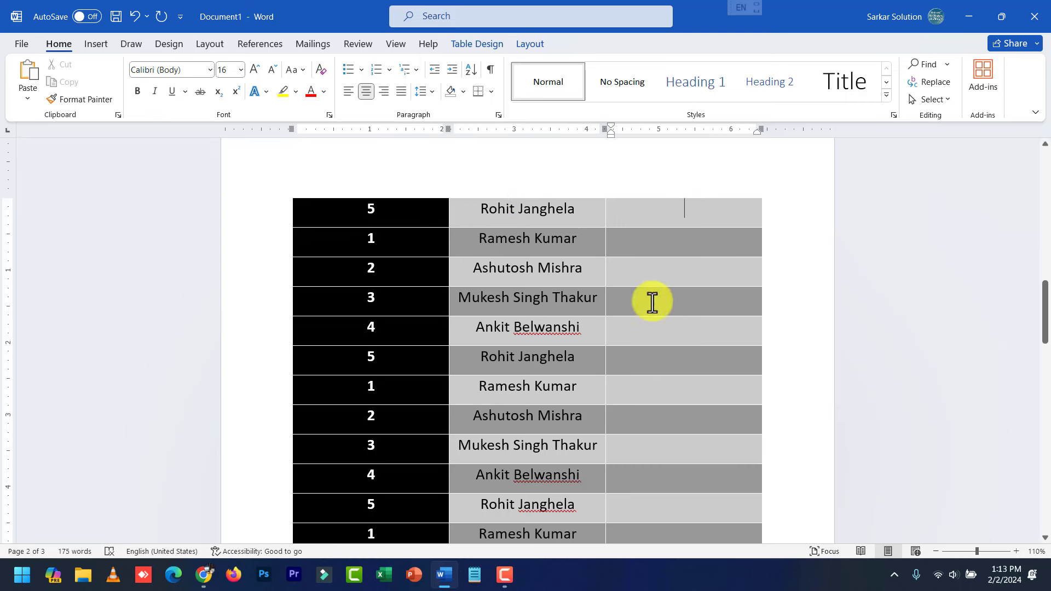
left_click_drag(514, 354, 535, 438)
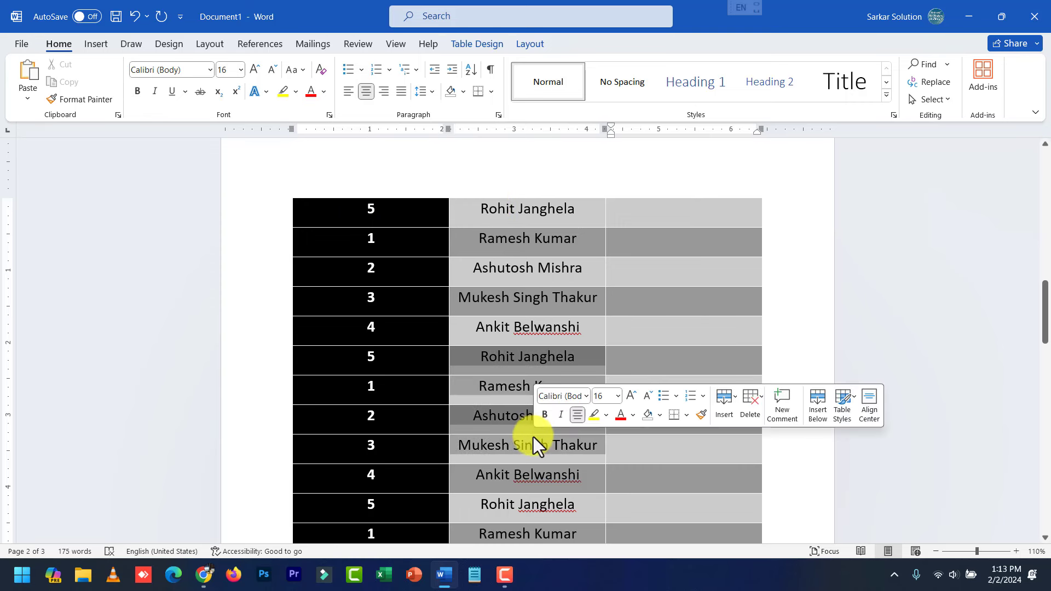
left_click(517, 354)
scroll(517, 354, "up", 3)
scroll(517, 353, "down", 3)
scroll(519, 351, "up", 2)
scroll(519, 351, "up", 2)
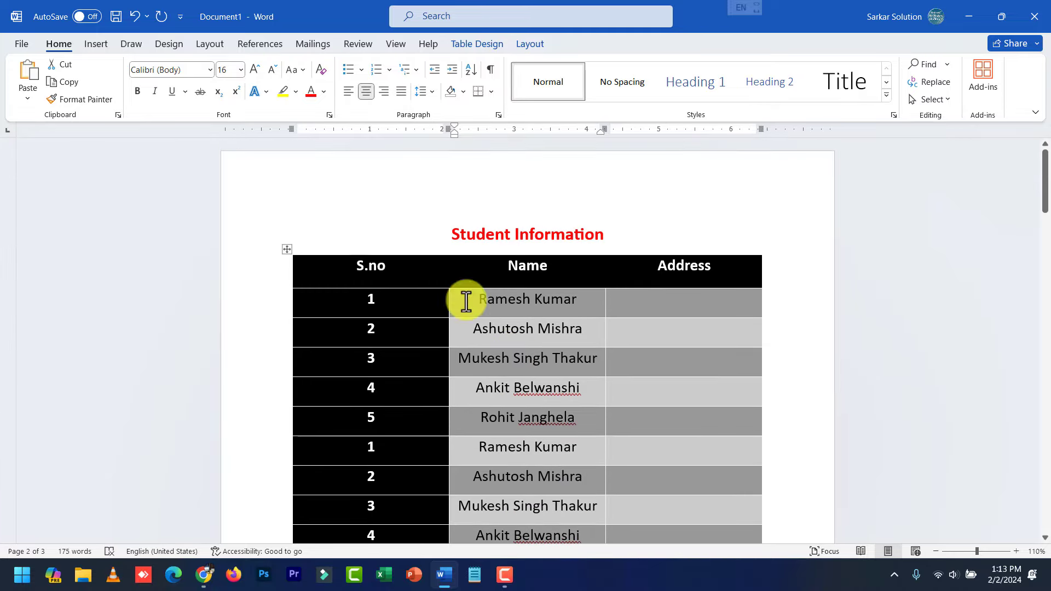
left_click(769, 262)
scroll(526, 403, "down", 2)
scroll(493, 411, "down", 5)
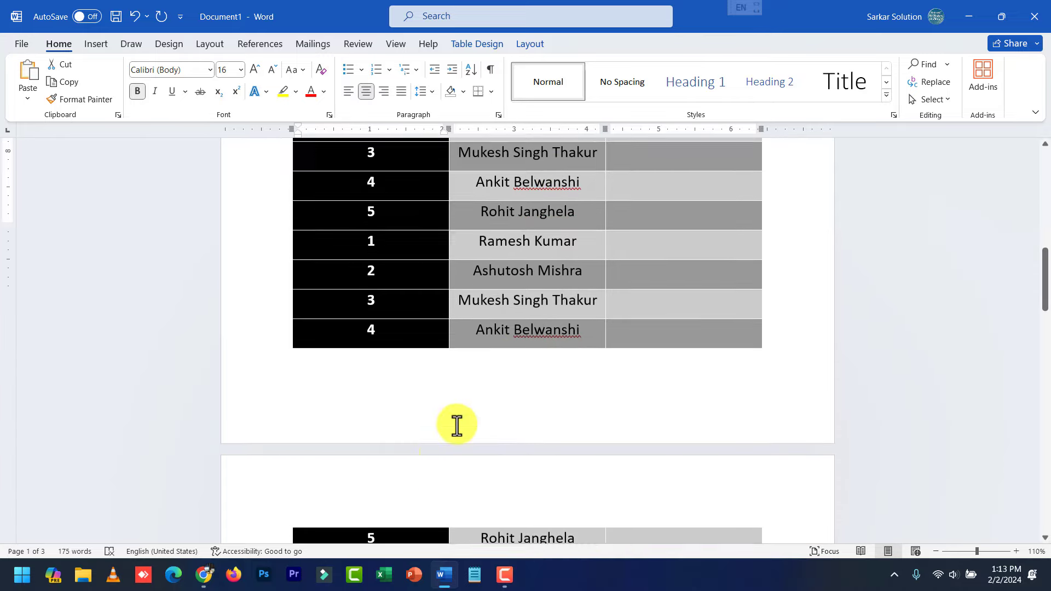
scroll(455, 425, "down", 4)
left_click(367, 317)
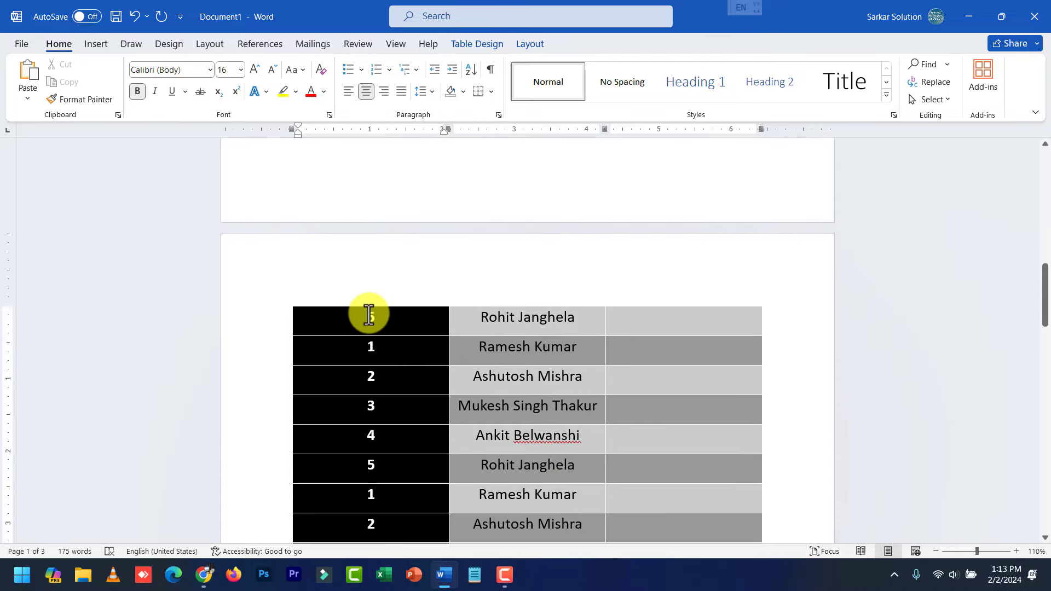
scroll(376, 342, "up", 3)
scroll(392, 361, "up", 4)
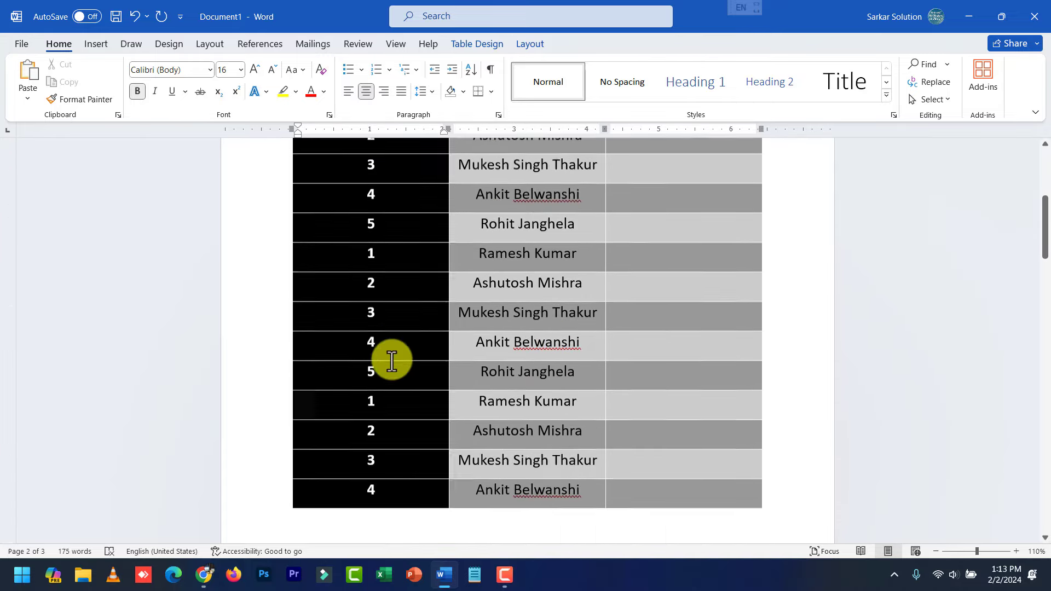
scroll(378, 334, "up", 2)
scroll(356, 290, "up", 2)
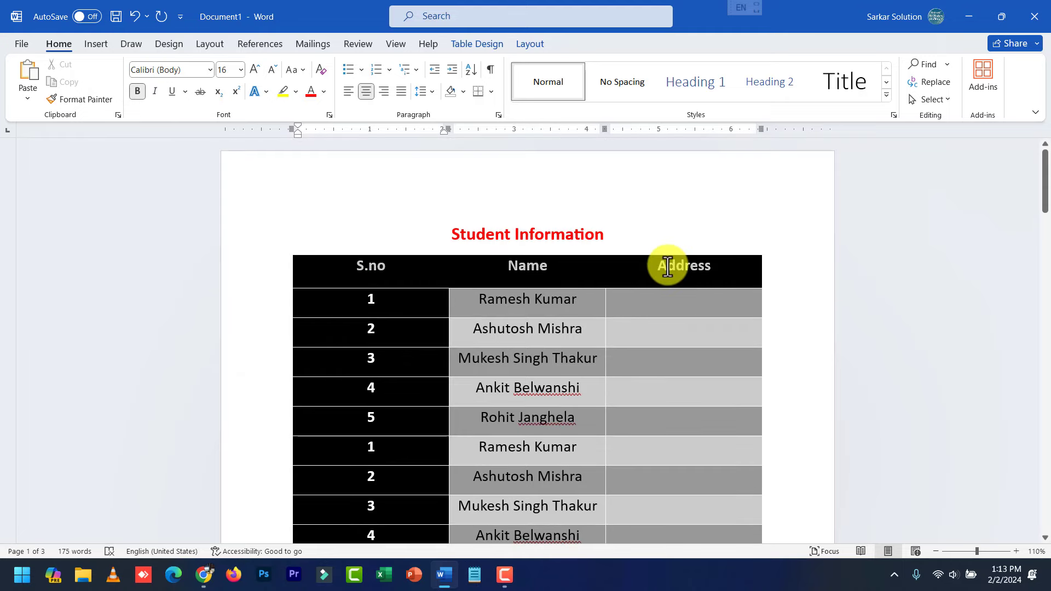
left_click_drag(659, 267, 728, 265)
scroll(458, 364, "down", 1)
scroll(442, 391, "down", 3)
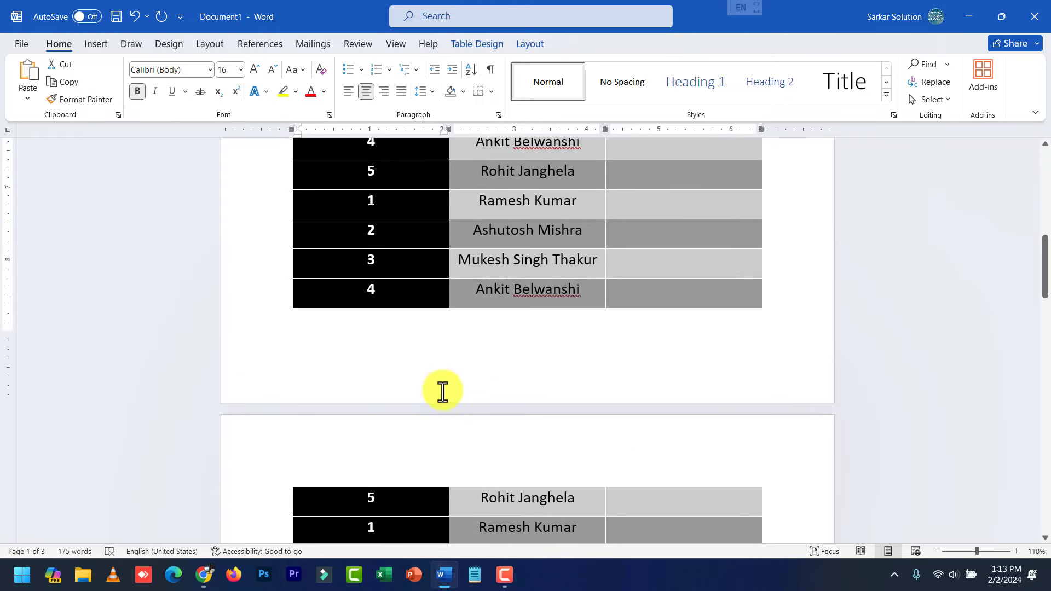
left_click(386, 501)
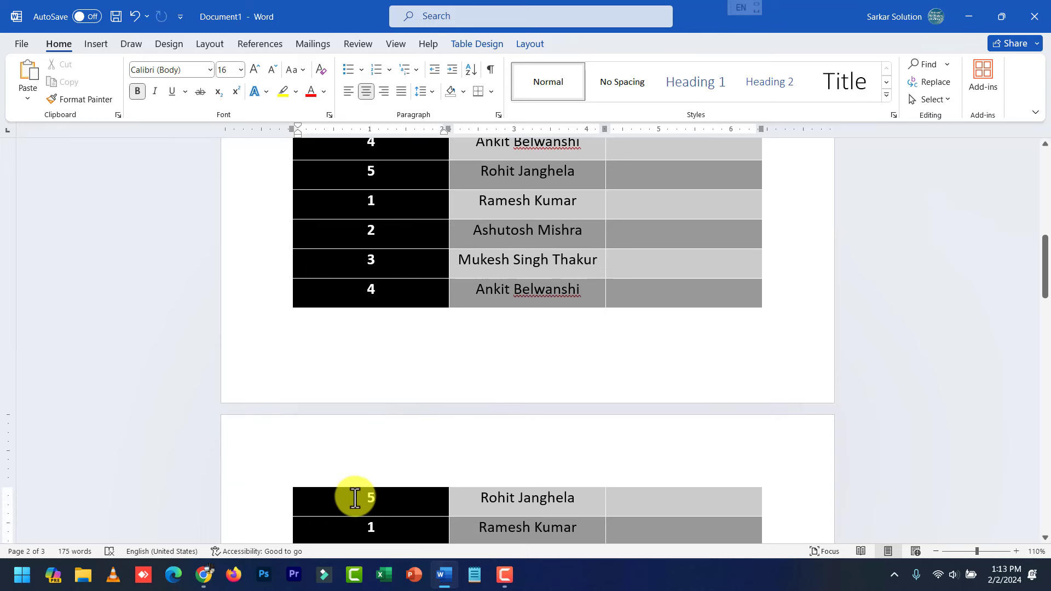
right_click(366, 501)
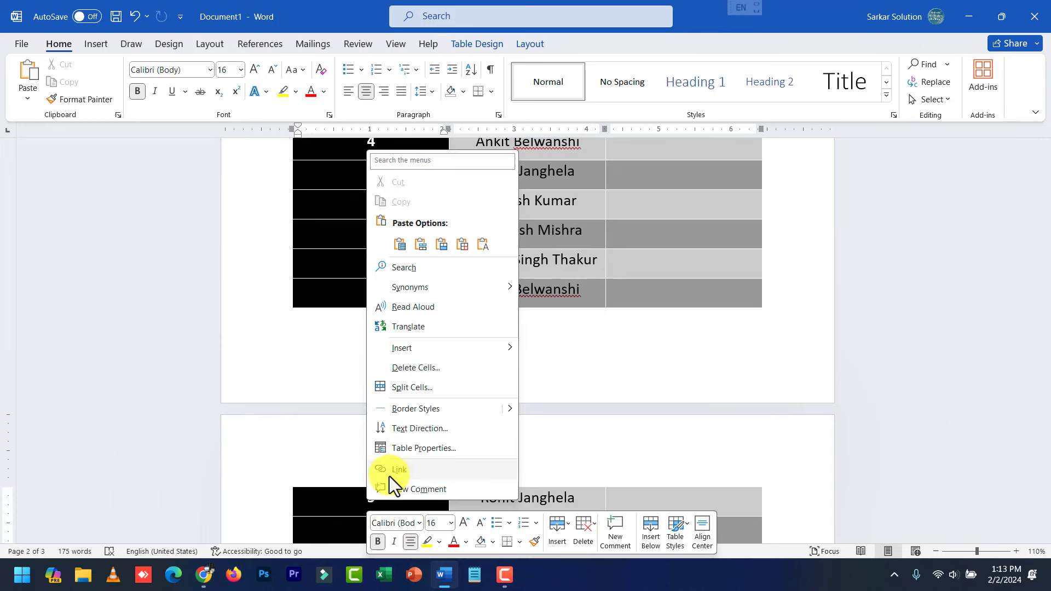
mouse_move(442, 348)
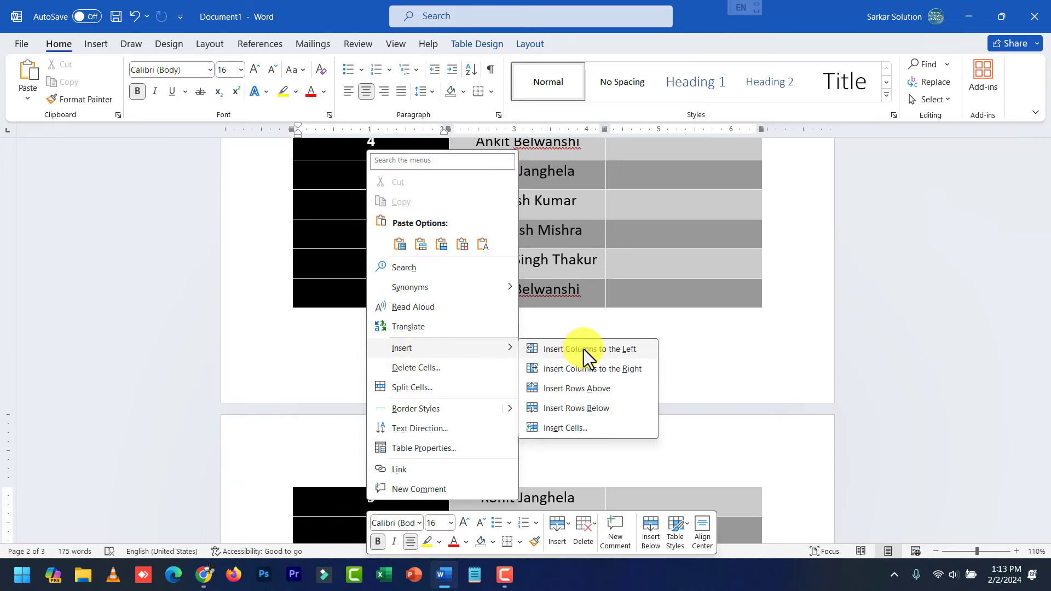
left_click(599, 387)
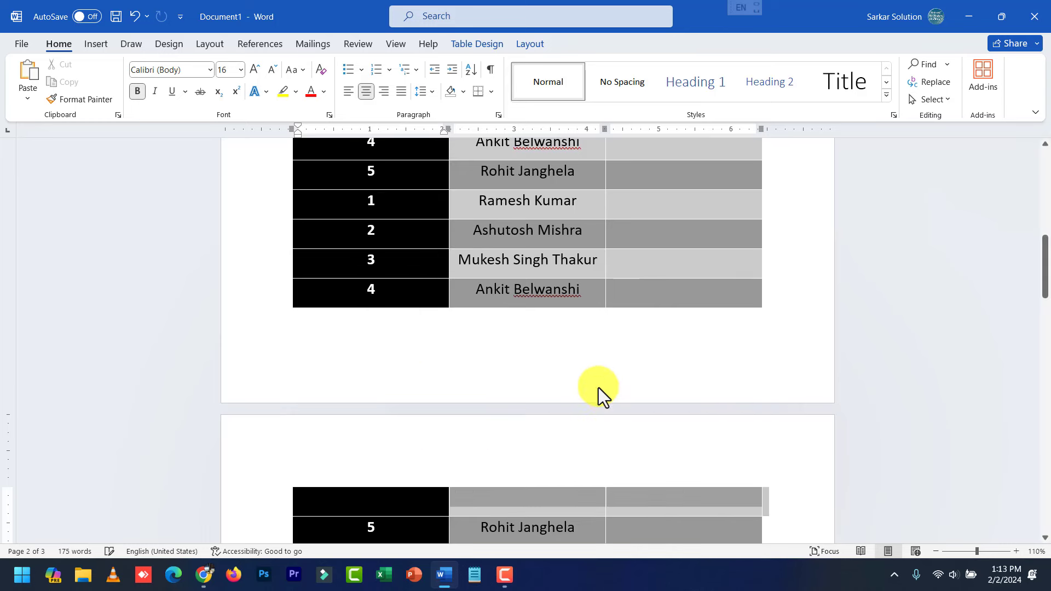
left_click(400, 506)
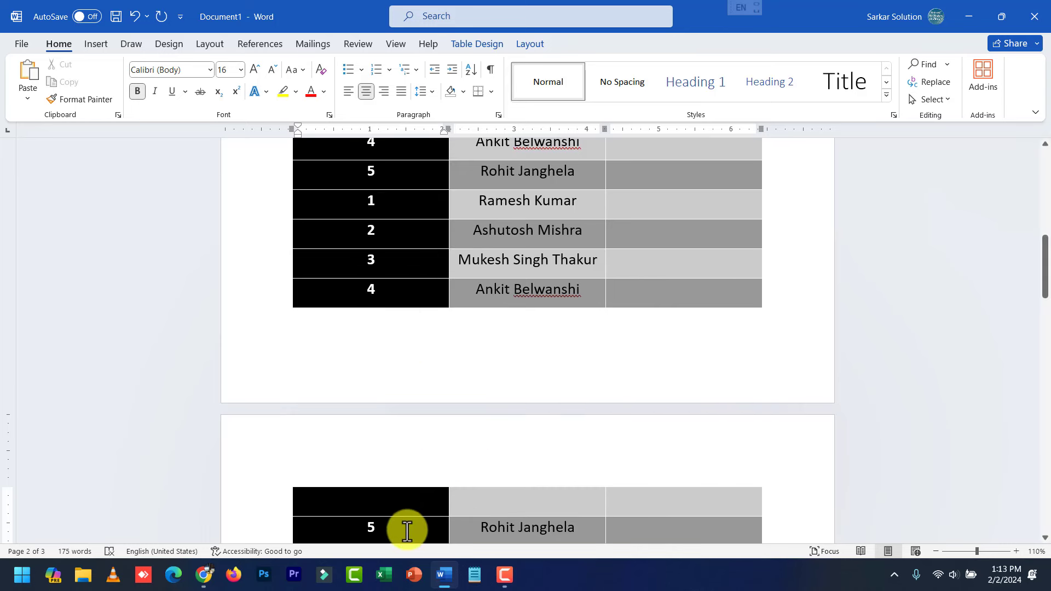
type("S.no\tName\tAddress")
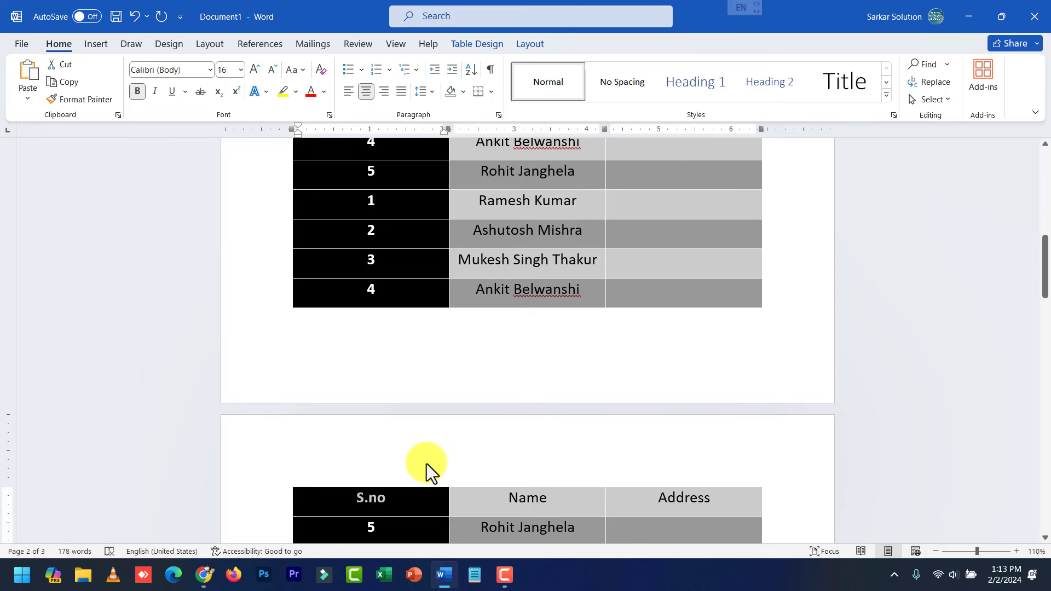
scroll(487, 460, "down", 2)
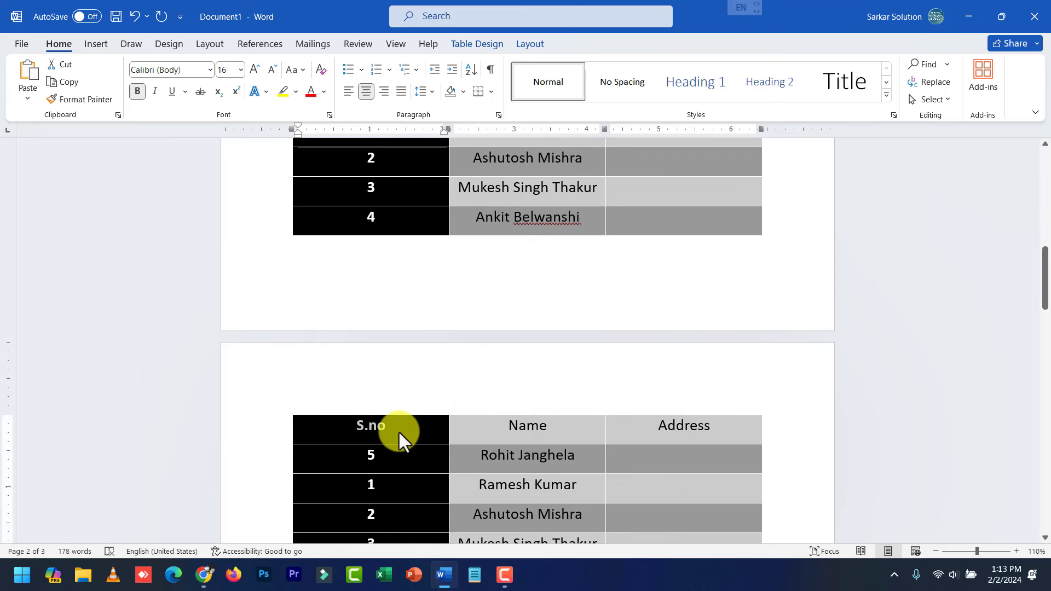
left_click(398, 431)
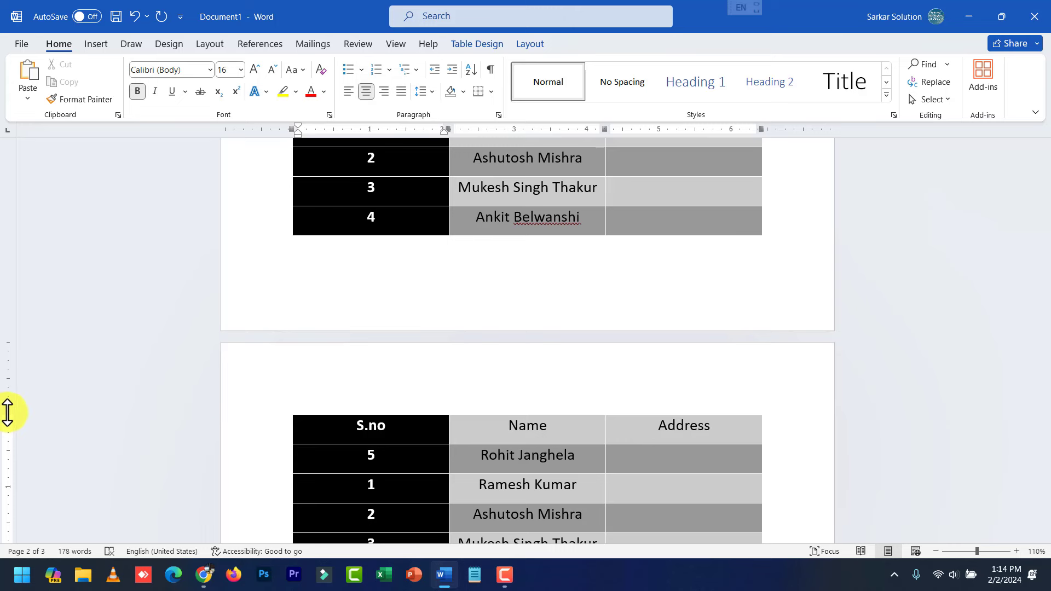
Undo the top-margin change and the added page-2 header row.
left_click_drag(7, 412, 15, 392)
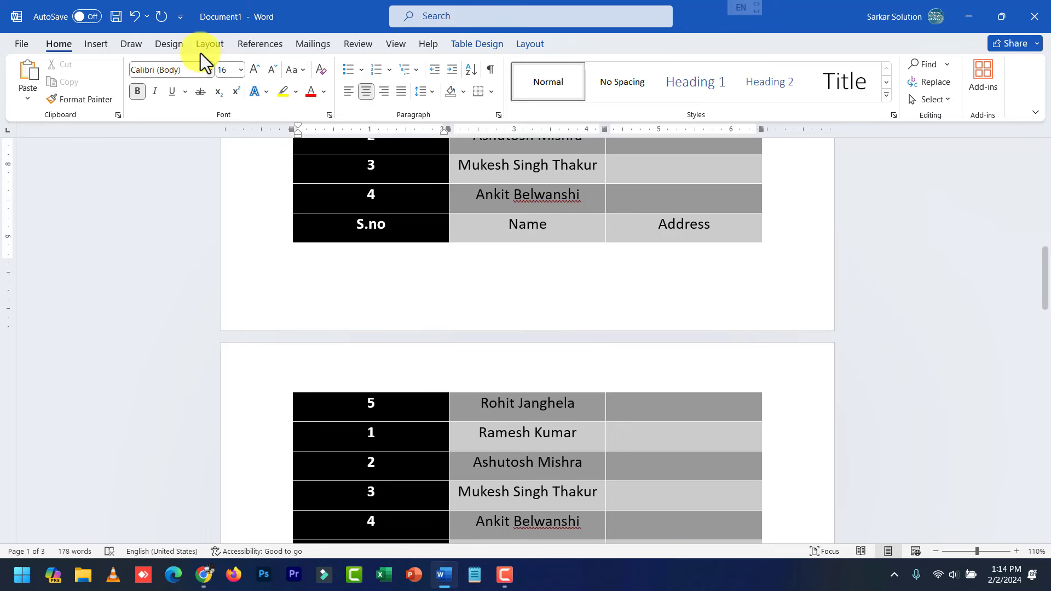
left_click(137, 21)
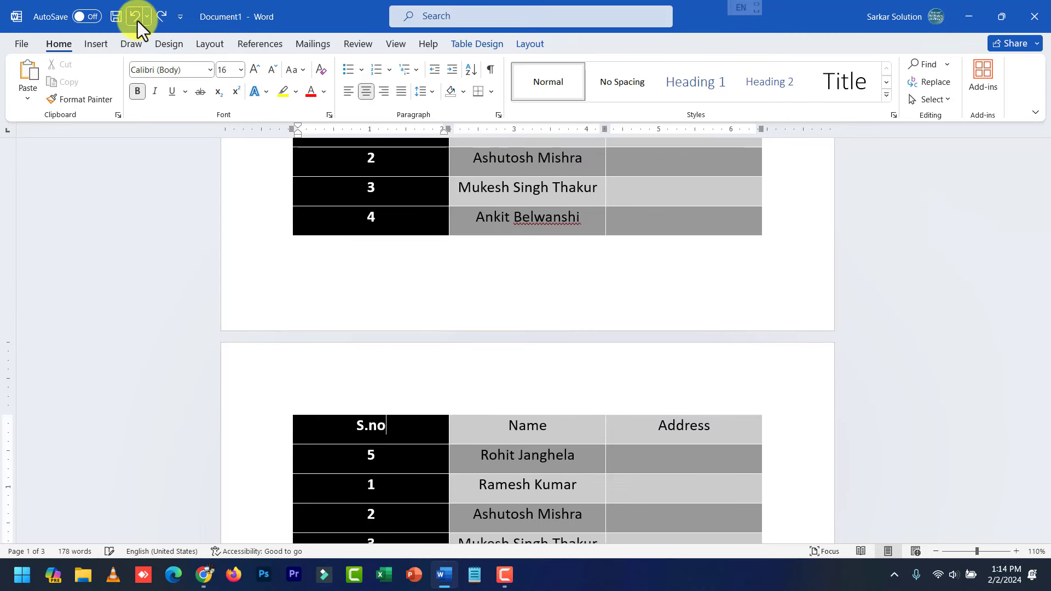
left_click(137, 21)
left_click(137, 21)
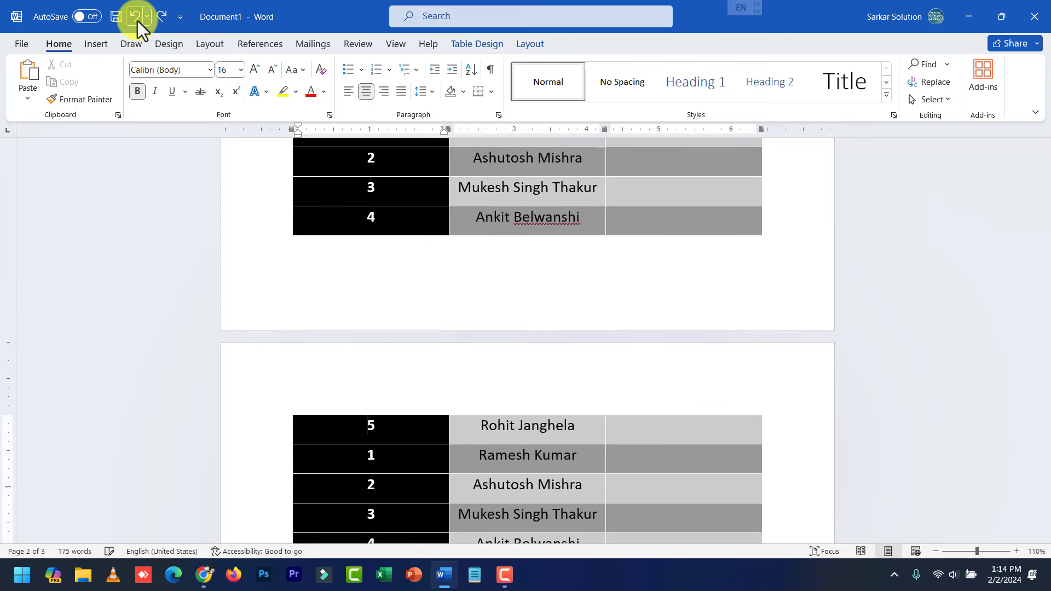
key("ctrl+z")
Select the table's original S.no, Name, Address header row on page 1.
scroll(593, 458, "down", 5)
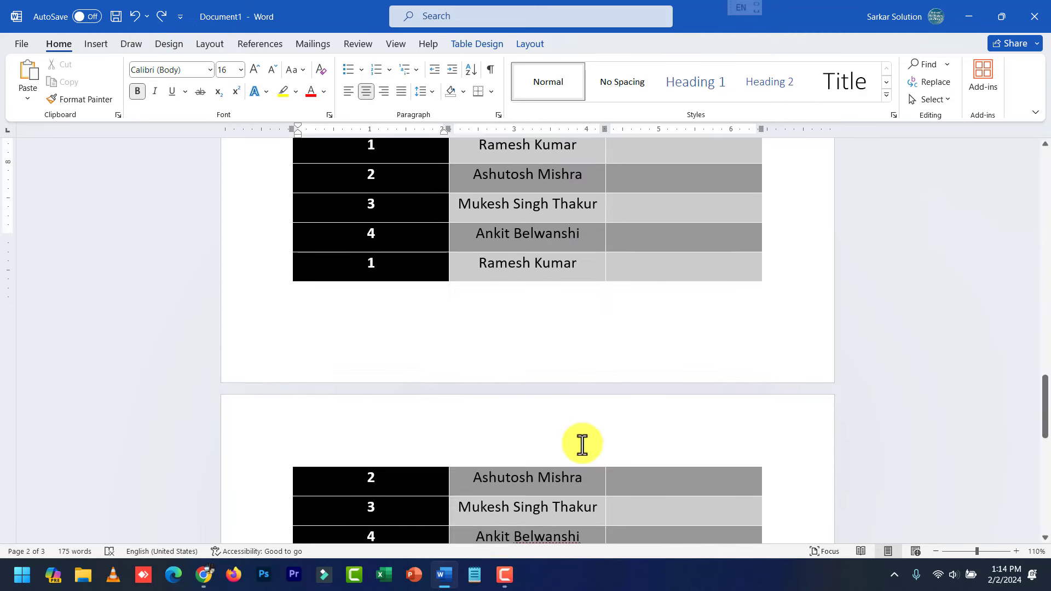
scroll(583, 443, "down", 1)
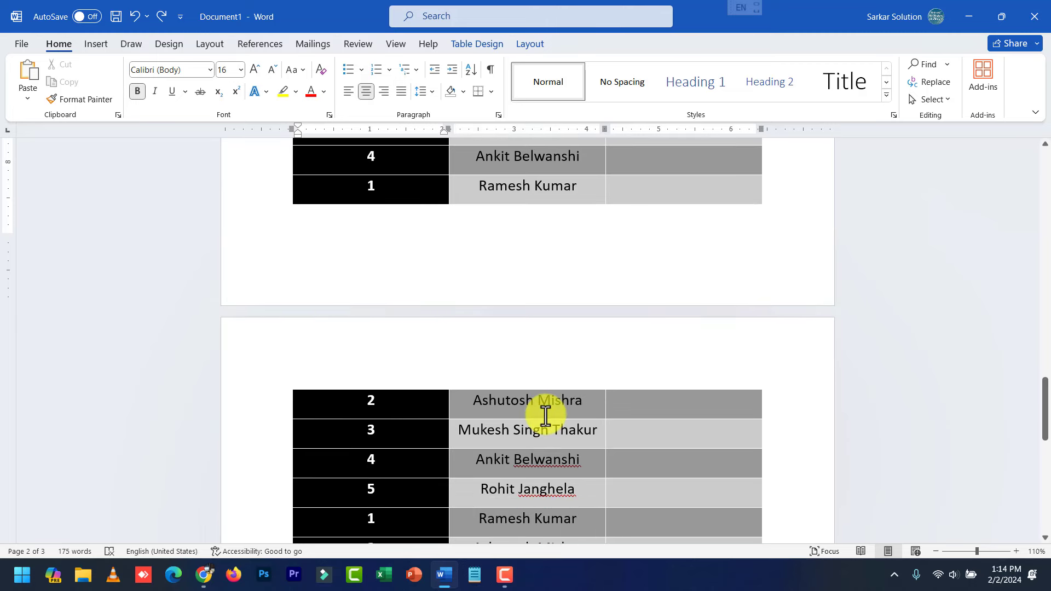
scroll(546, 416, "up", 5)
scroll(546, 415, "up", 8)
scroll(546, 415, "up", 5)
scroll(546, 415, "up", 4)
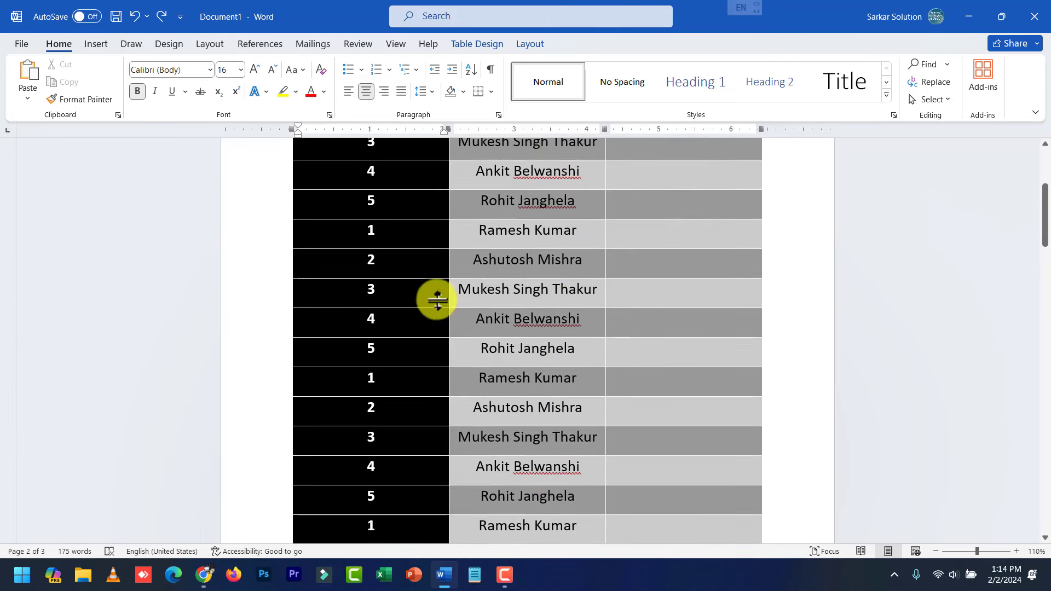
scroll(436, 300, "up", 5)
left_click(356, 194)
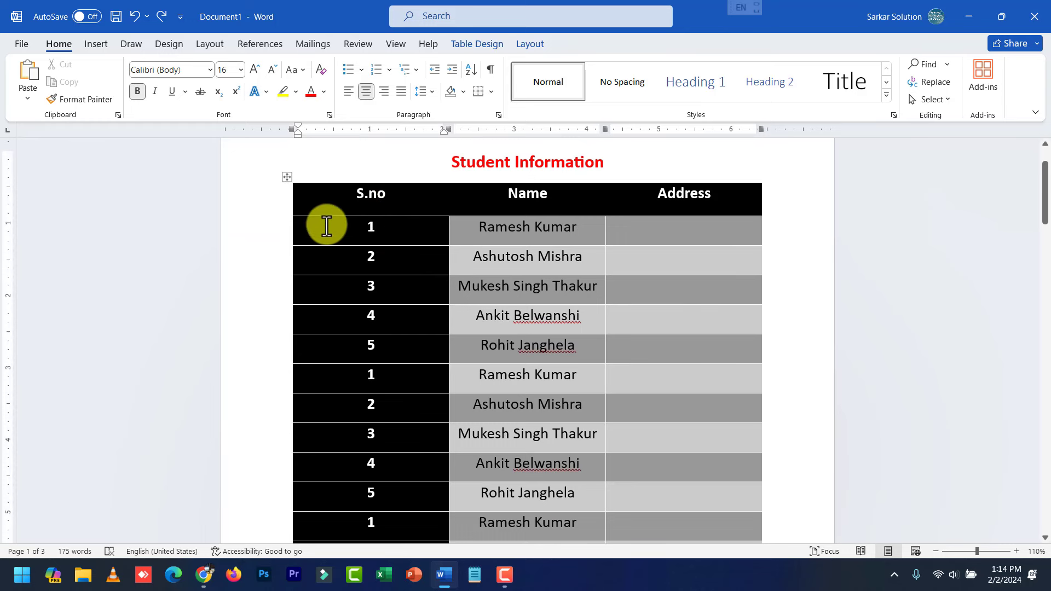
left_click_drag(342, 204, 721, 207)
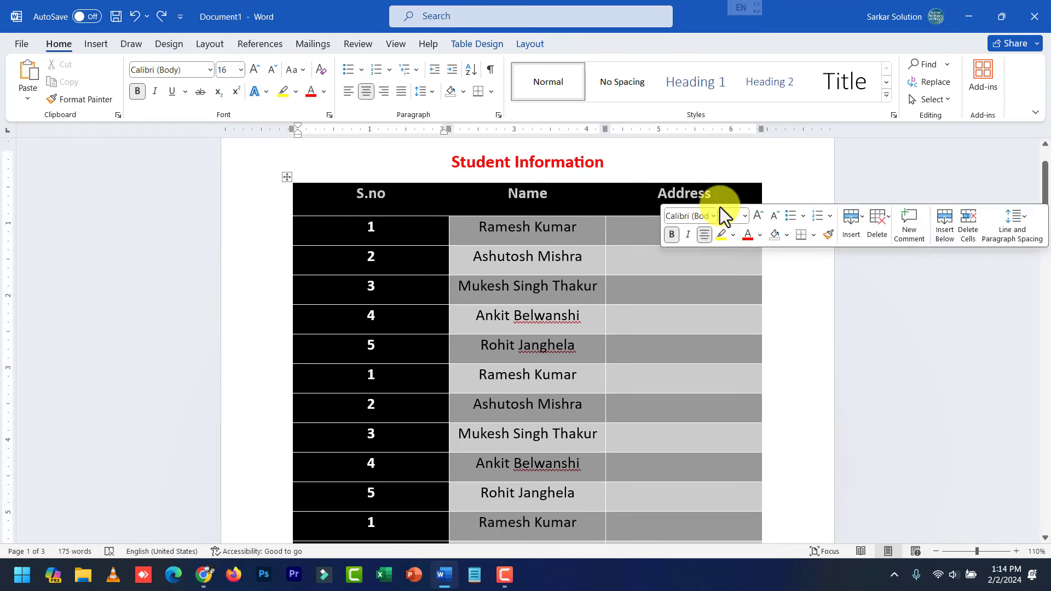
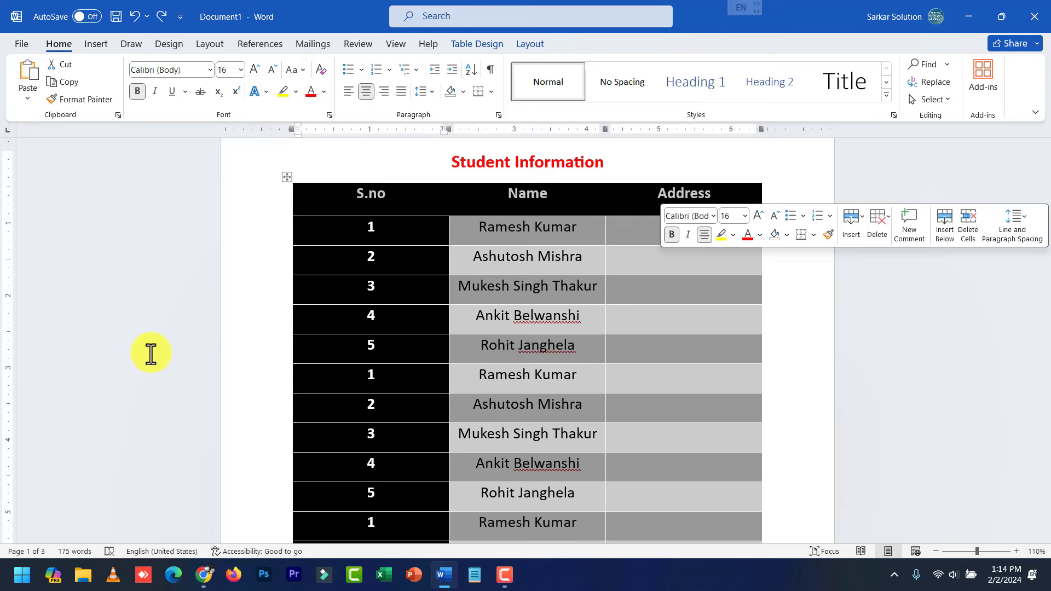
Turn on Repeat Header Rows for the student table and scroll through to check it.
left_click(391, 202)
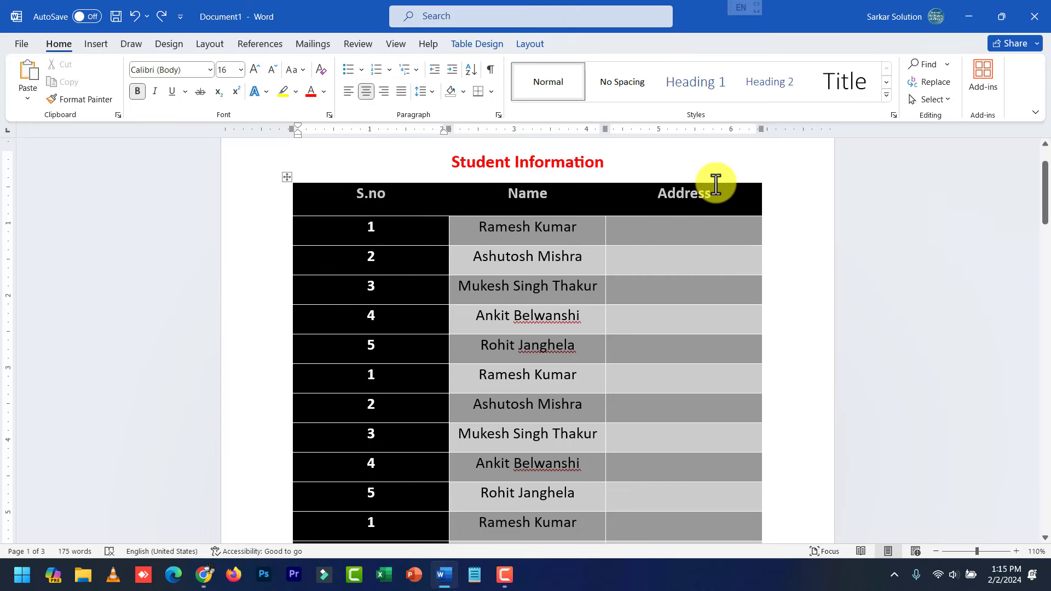
left_click(528, 45)
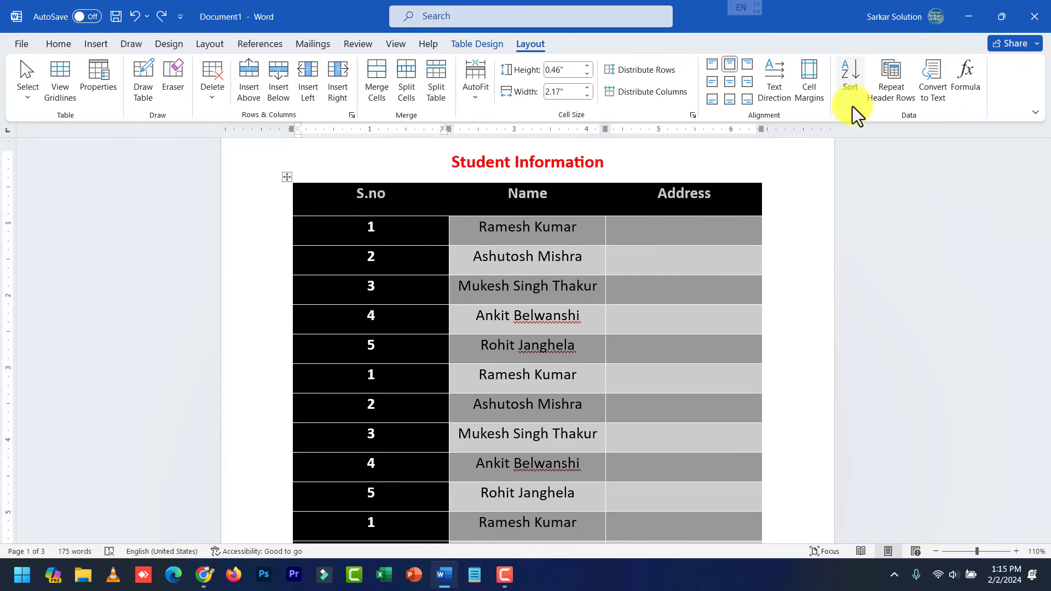
left_click(891, 96)
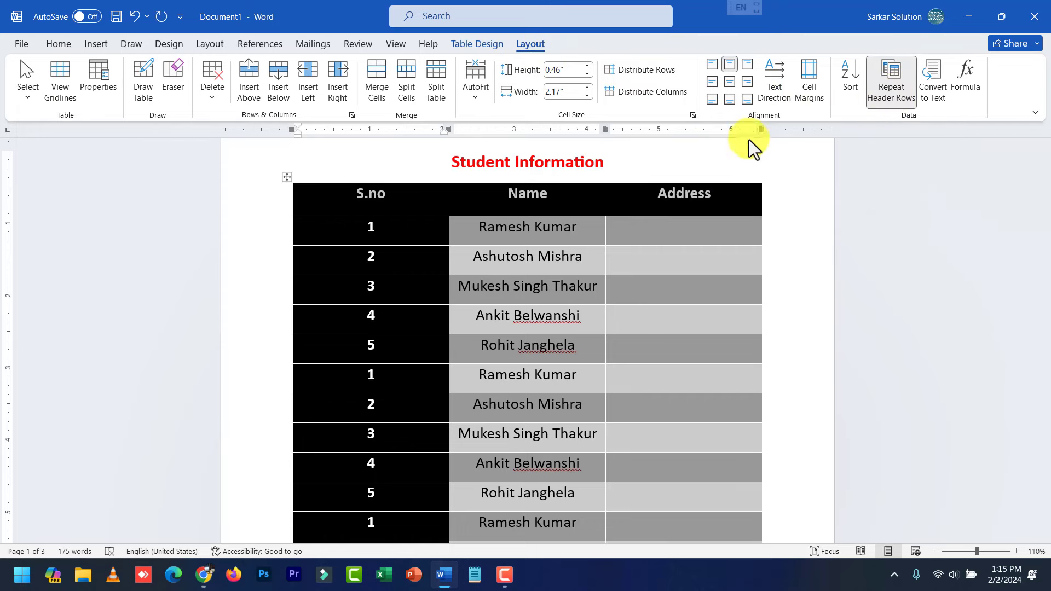
scroll(581, 296, "down", 5)
scroll(580, 296, "down", 3)
scroll(580, 340, "down", 2)
scroll(583, 351, "down", 4)
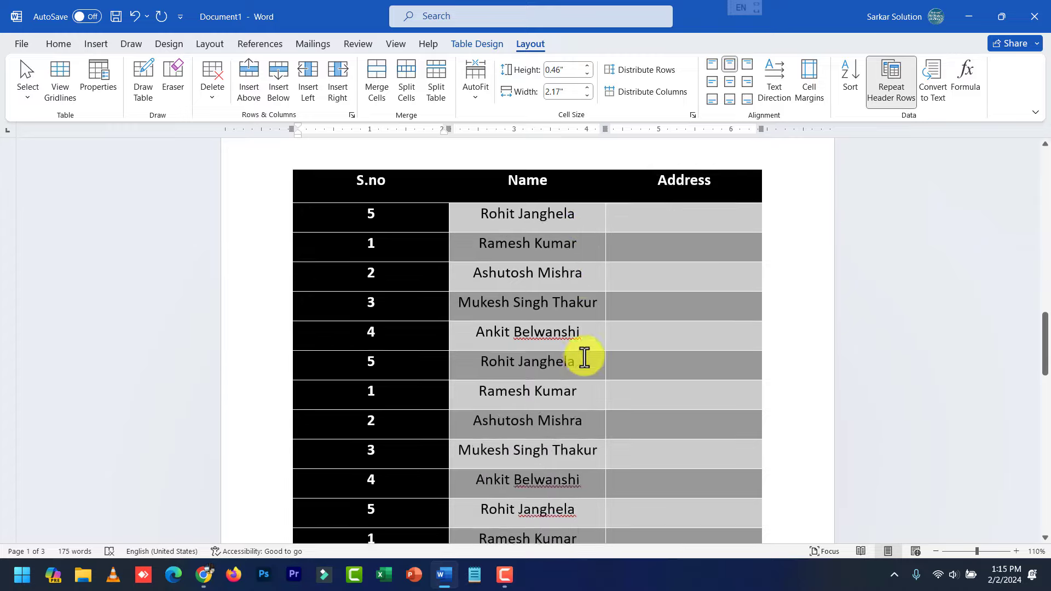
scroll(585, 356, "down", 8)
scroll(586, 356, "down", 4)
scroll(585, 353, "down", 2)
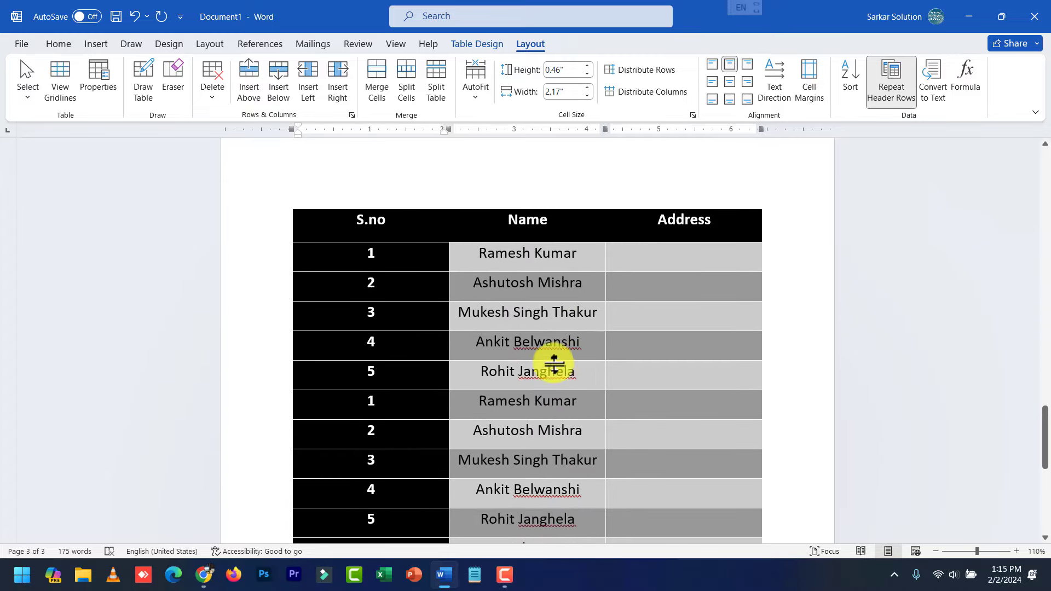
scroll(493, 372, "up", 2)
Adjust the top margin on the vertical ruler so the table shifts down the page.
left_click(428, 368)
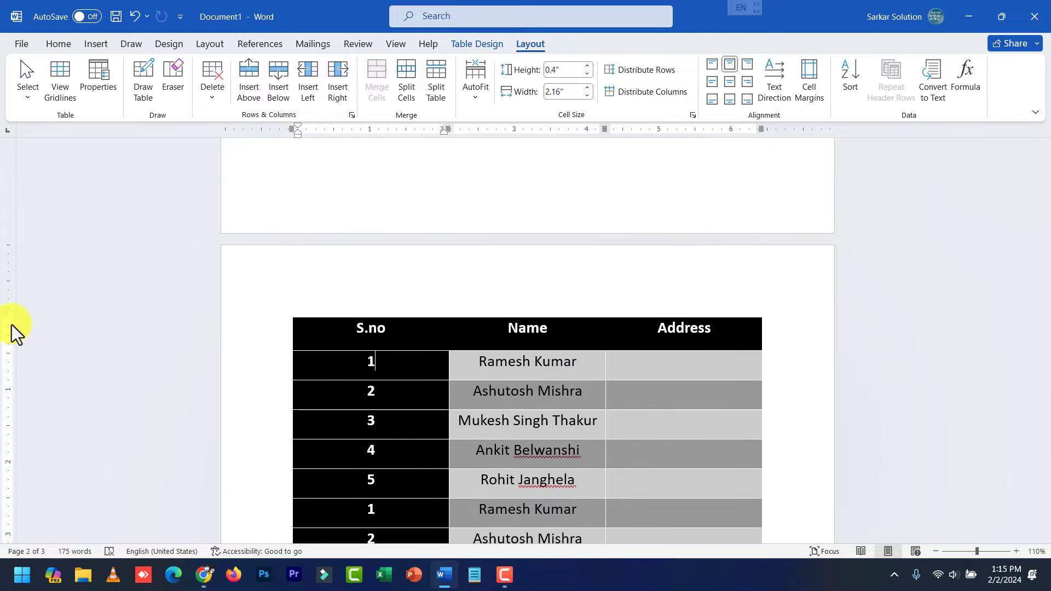
left_click_drag(10, 316, 24, 268)
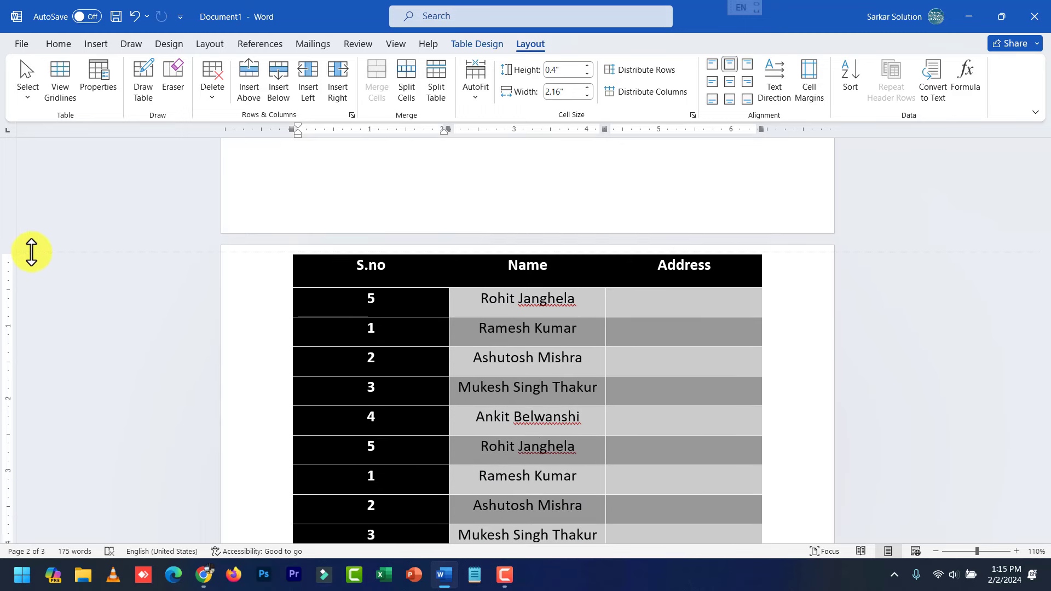
left_click_drag(25, 268, 65, 440)
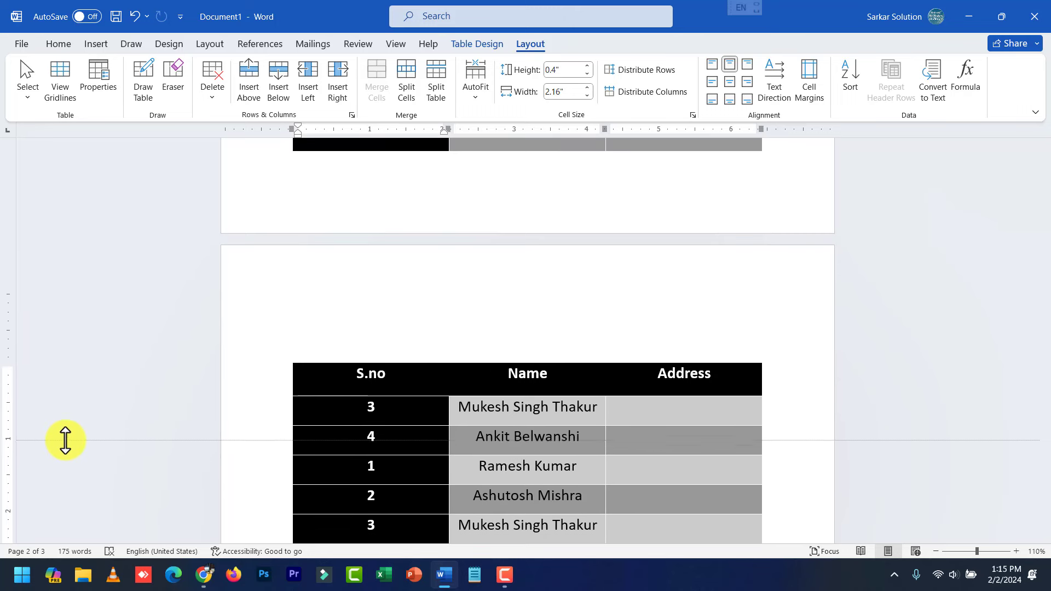
left_click_drag(66, 440, 67, 438)
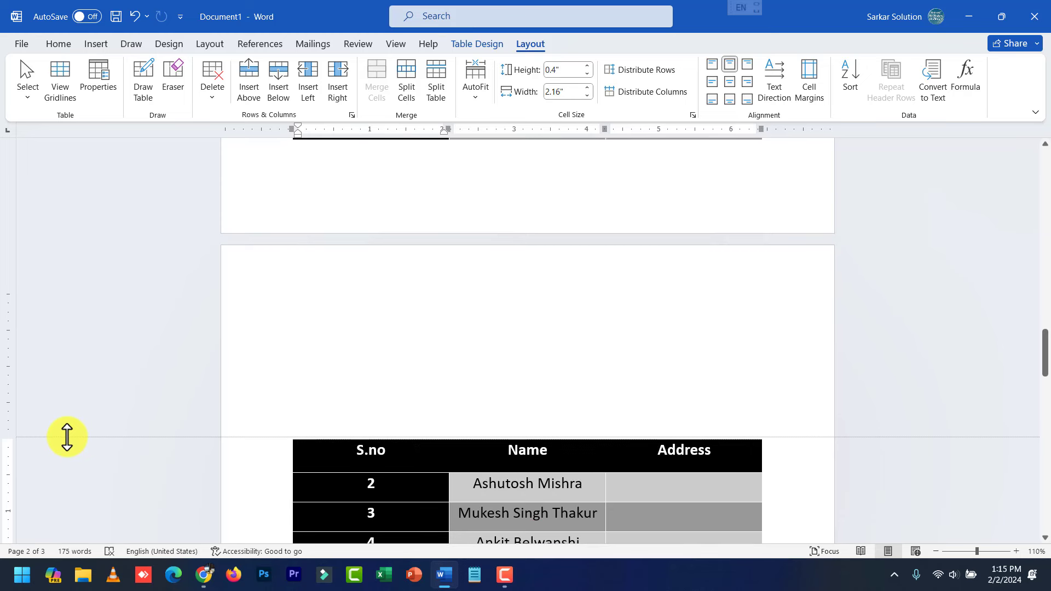
left_click_drag(67, 437, 75, 307)
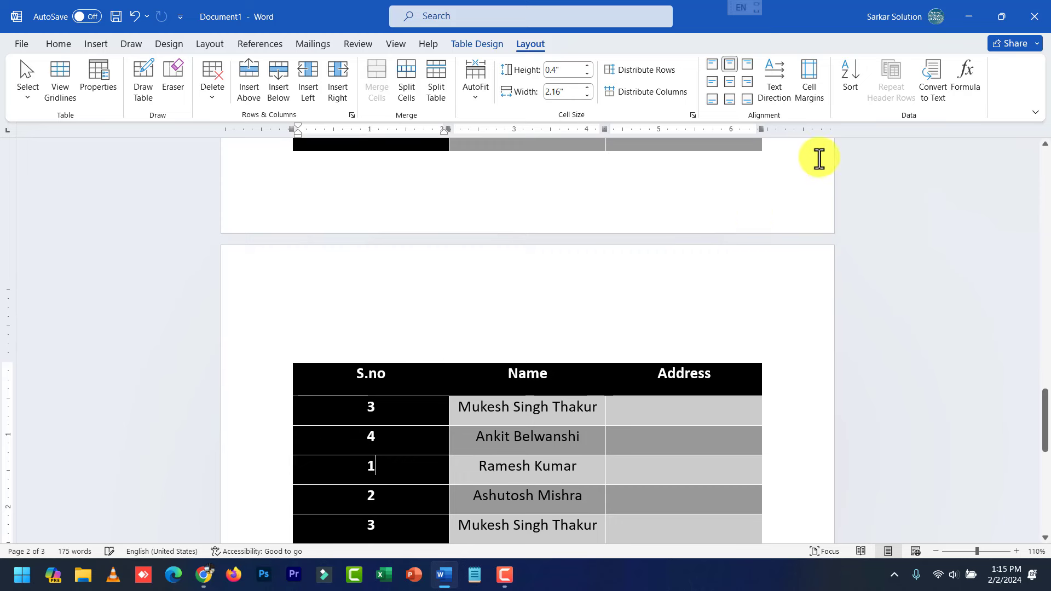
key("Down")
key("Down")
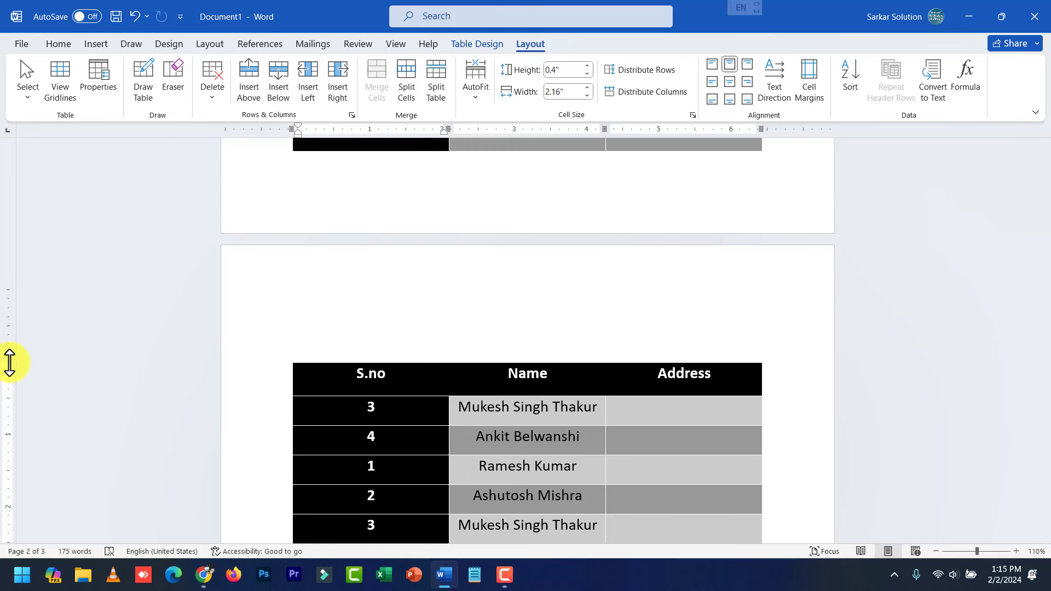
left_click_drag(9, 363, 18, 319)
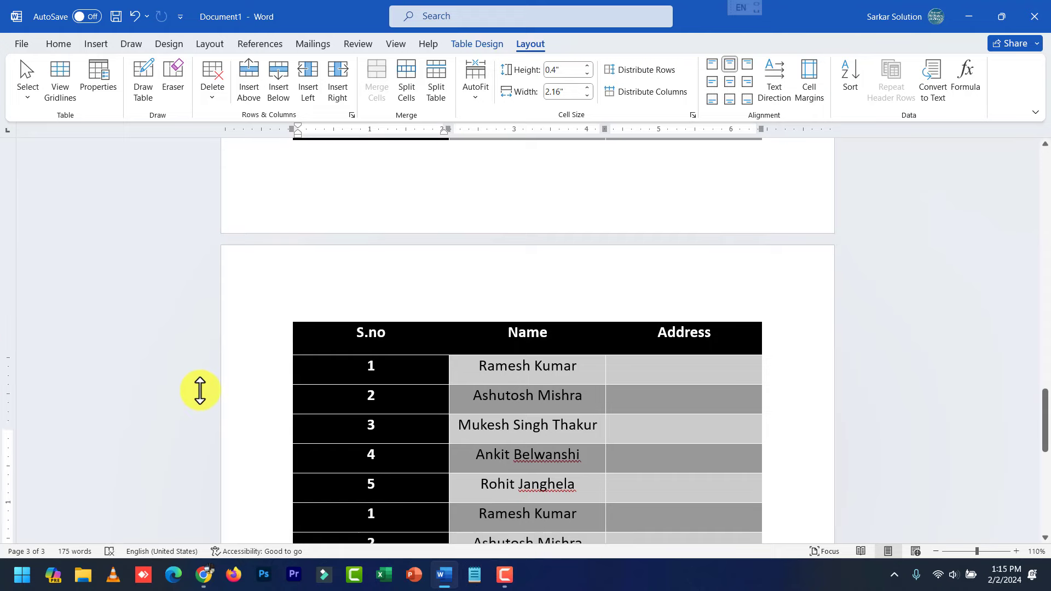
scroll(201, 392, "down", 10)
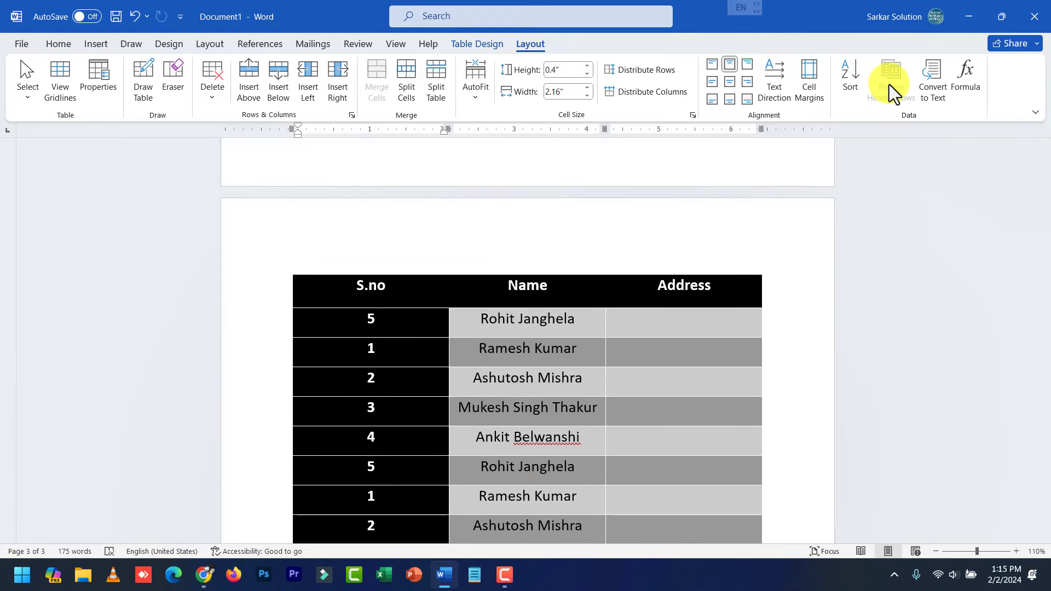
scroll(445, 387, "down", 5)
Paste the copied rows at the end of the student table.
scroll(406, 502, "down", 5)
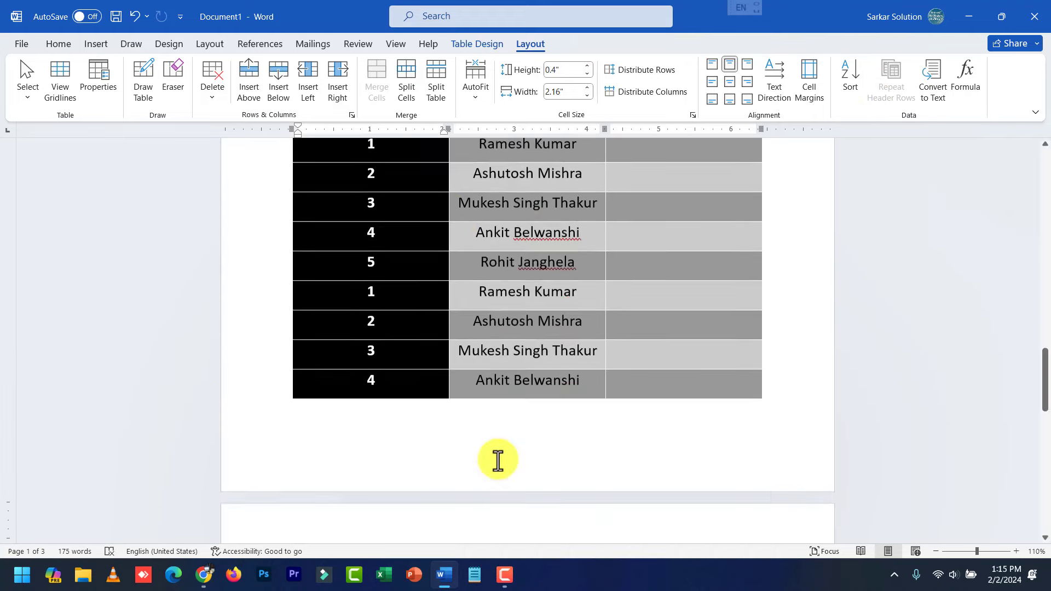
scroll(497, 460, "down", 1)
scroll(569, 438, "down", 7)
scroll(564, 435, "down", 4)
left_click(515, 405)
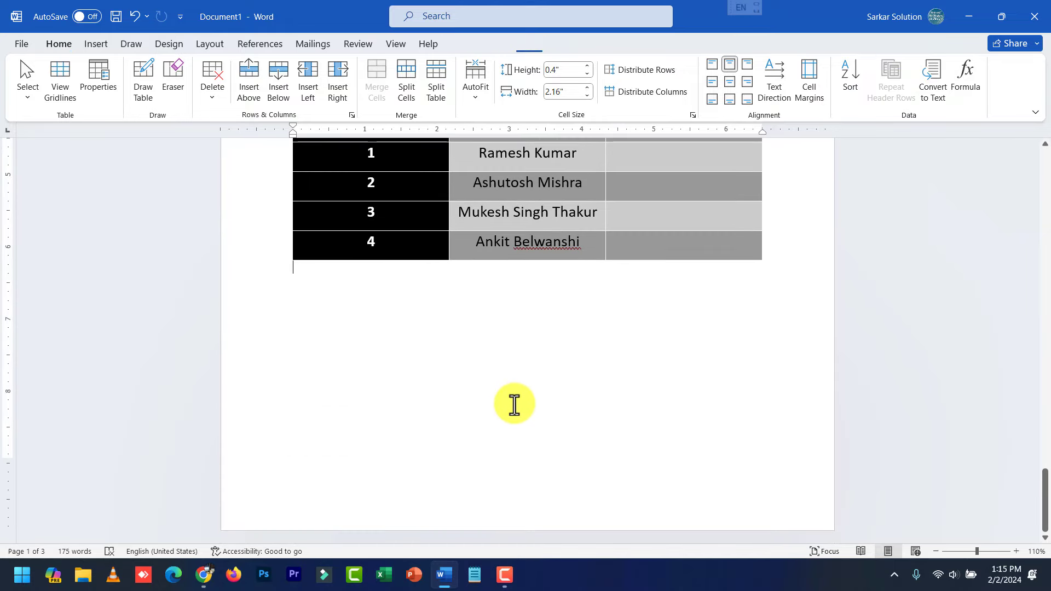
key("ctrl+v")
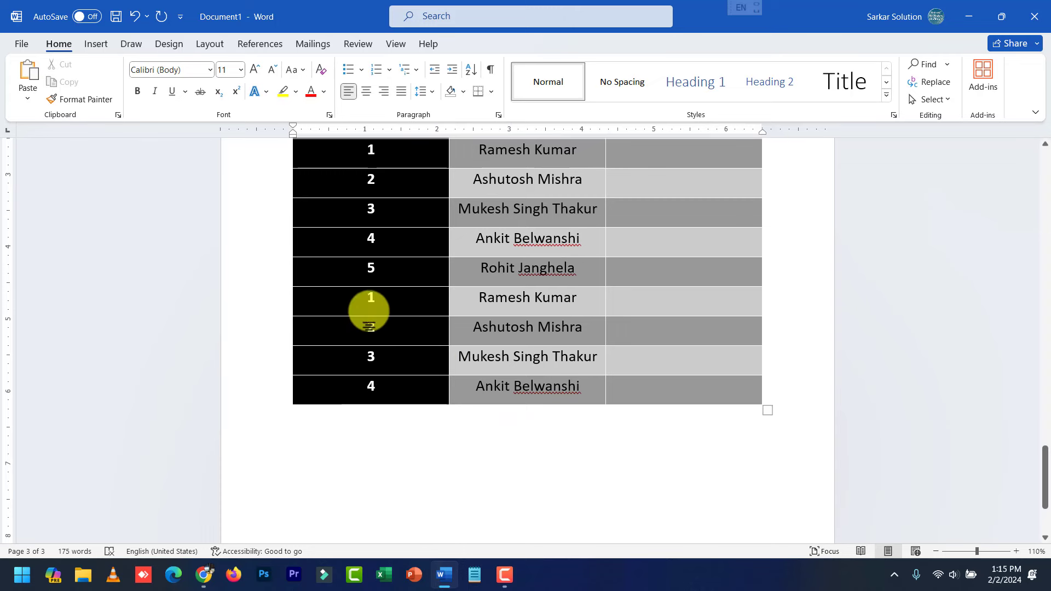
Copy rows 1 to 4 and paste them as a separate table below, then select it.
left_click_drag(401, 312, 680, 372)
key("ctrl+c")
left_click(485, 481)
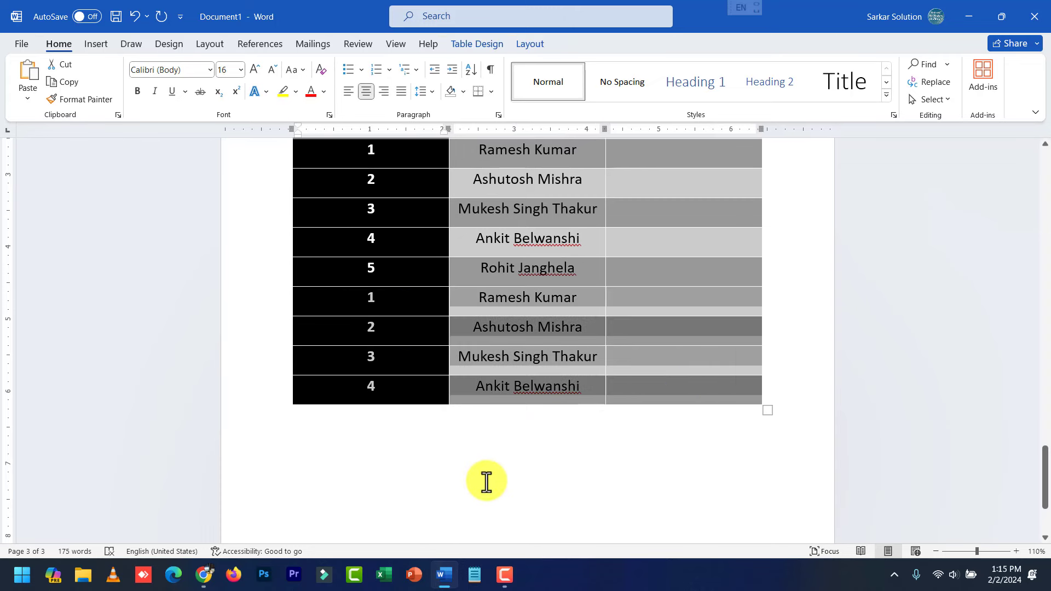
key("ctrl+v")
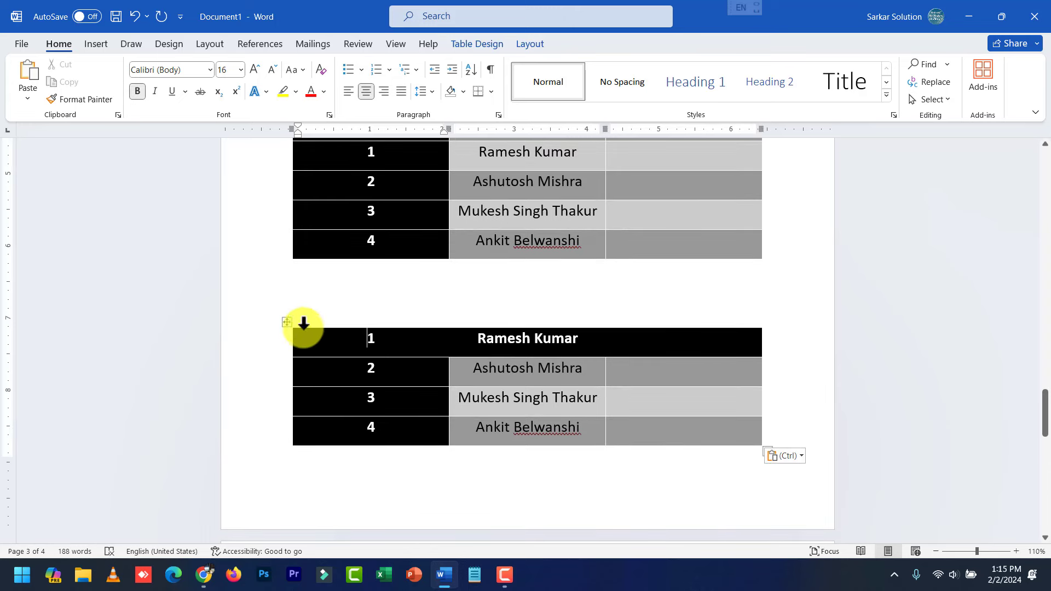
left_click(287, 322)
left_click(528, 44)
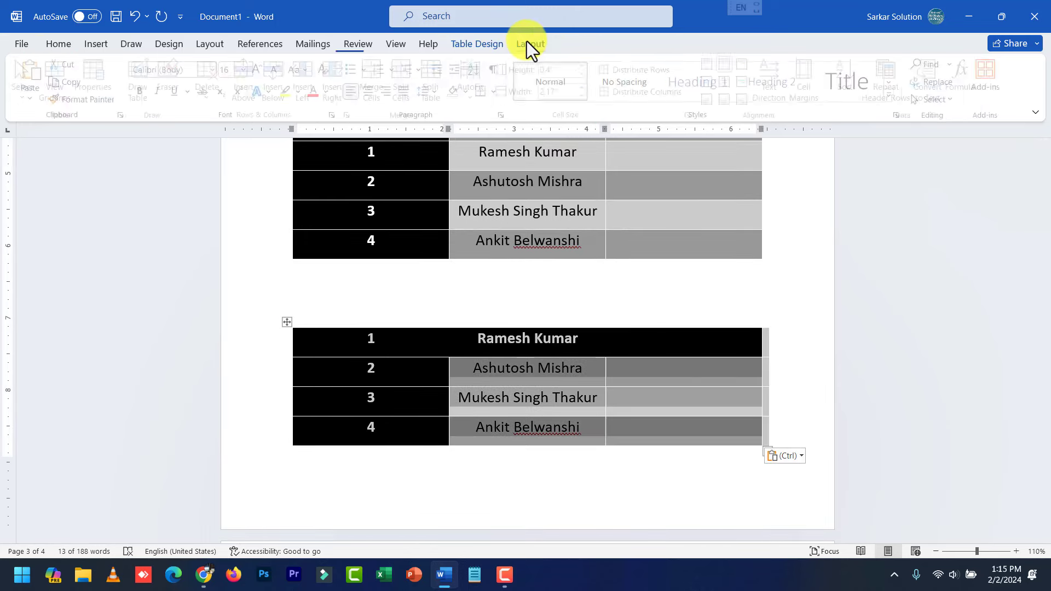
Apply a plain Grid Table style to the new four-row table.
left_click(481, 40)
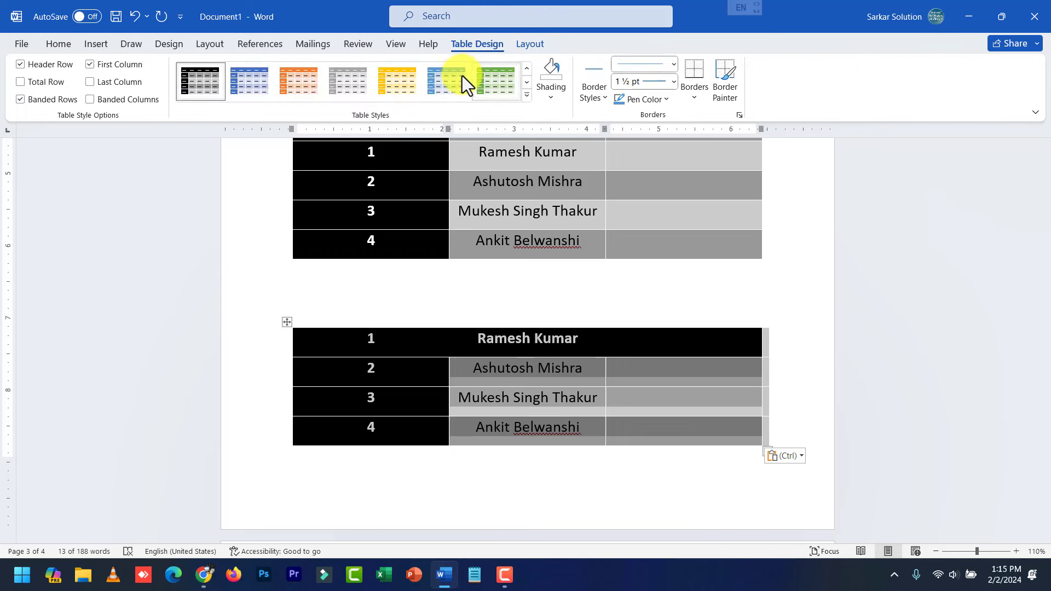
left_click(523, 98)
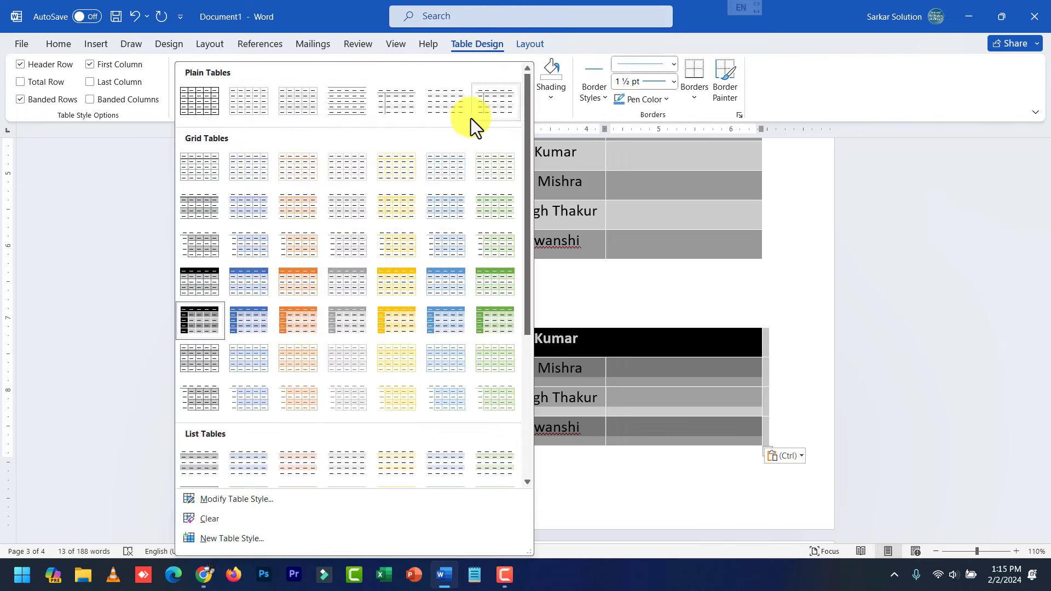
left_click(347, 165)
Bring up the first cell's shortcut menu with its row-insertion options.
left_click(390, 342)
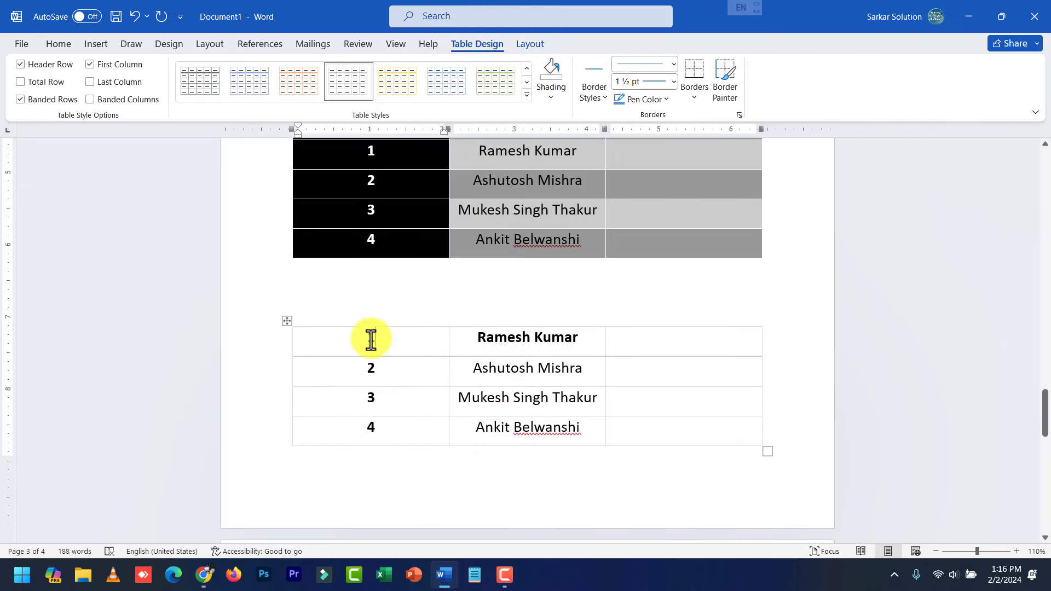
right_click(368, 339)
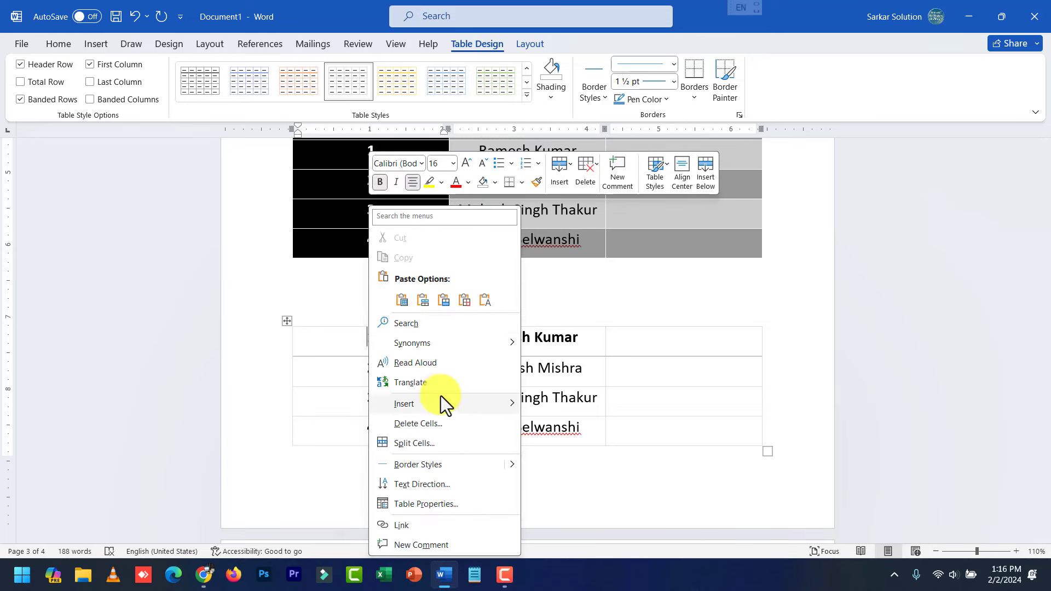
left_click(343, 342)
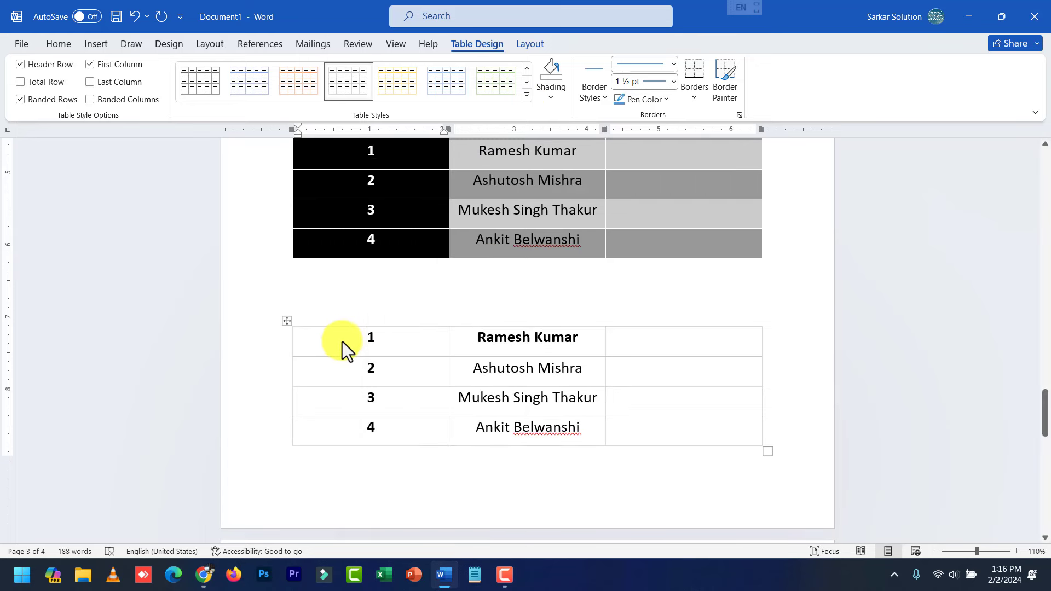
left_click(521, 43)
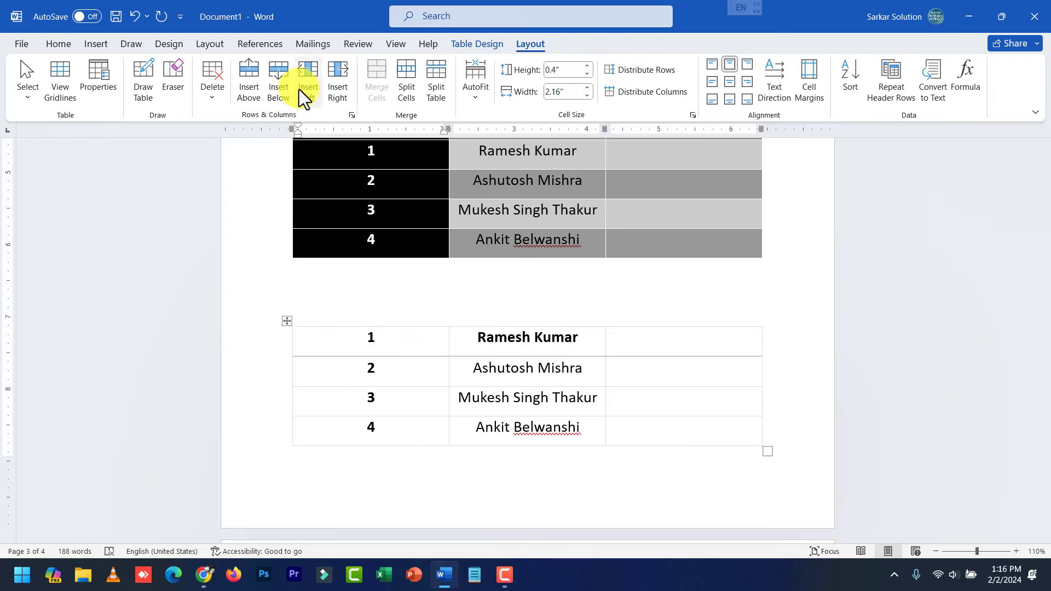
right_click(366, 341)
mouse_move(444, 403)
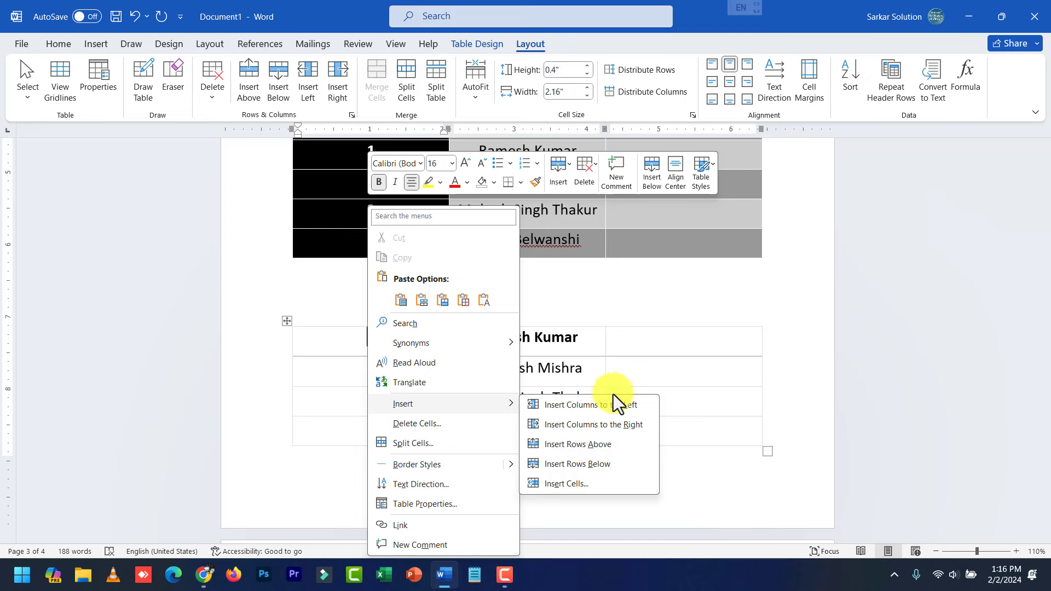
Insert a header row above the first row with headings S.no, Name and Address.
left_click(599, 445)
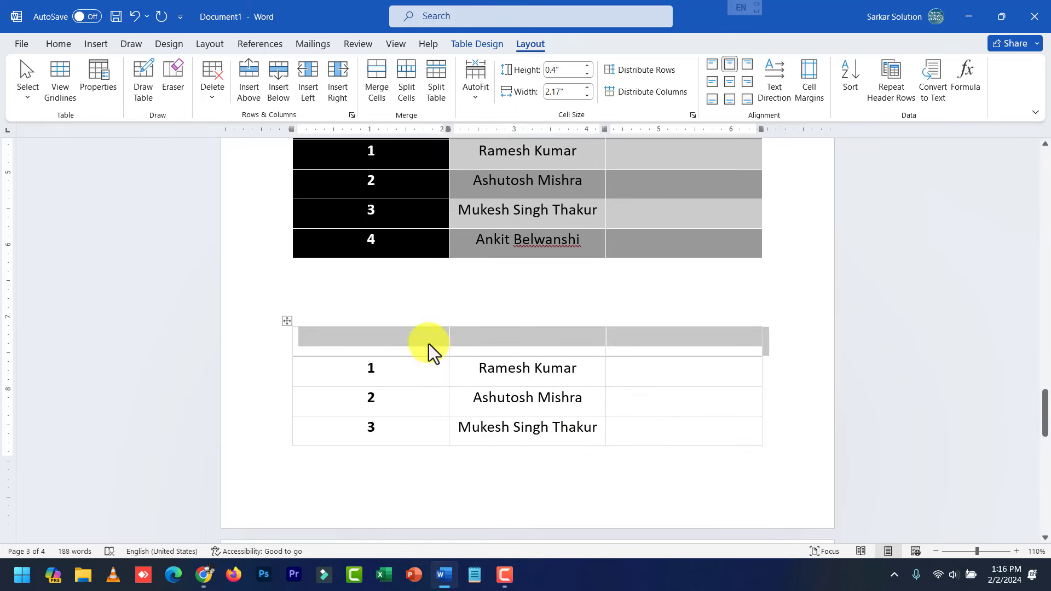
type("S.no")
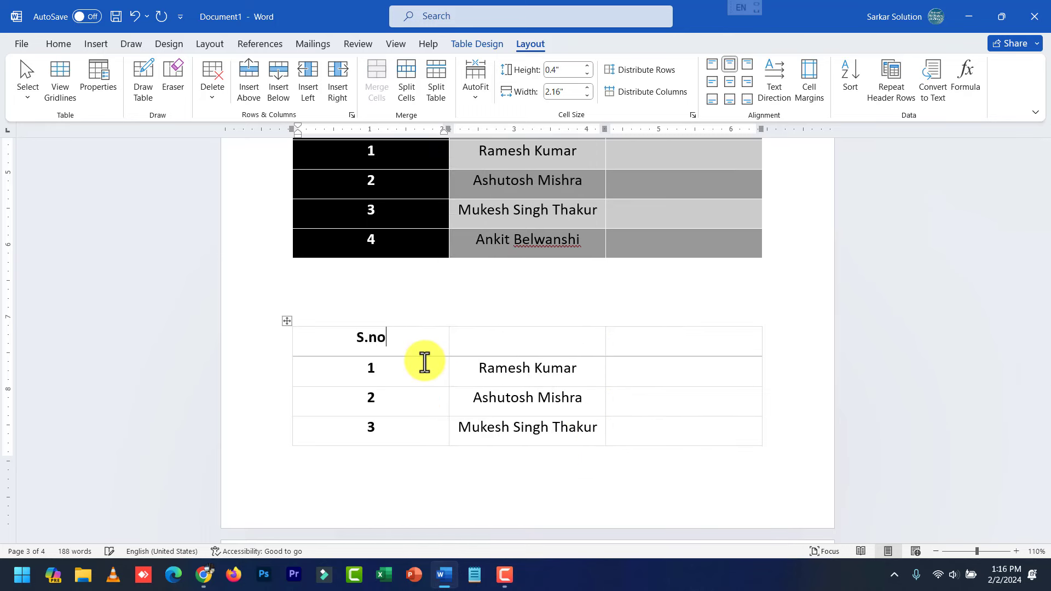
key("Tab")
type("Name")
key("Tab")
type("A")
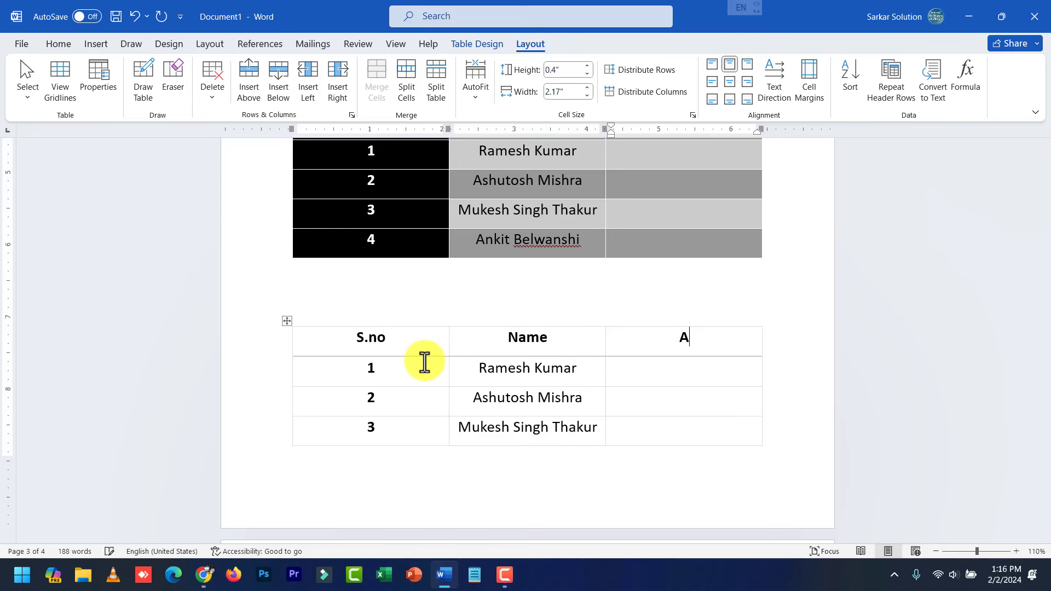
type("ddress")
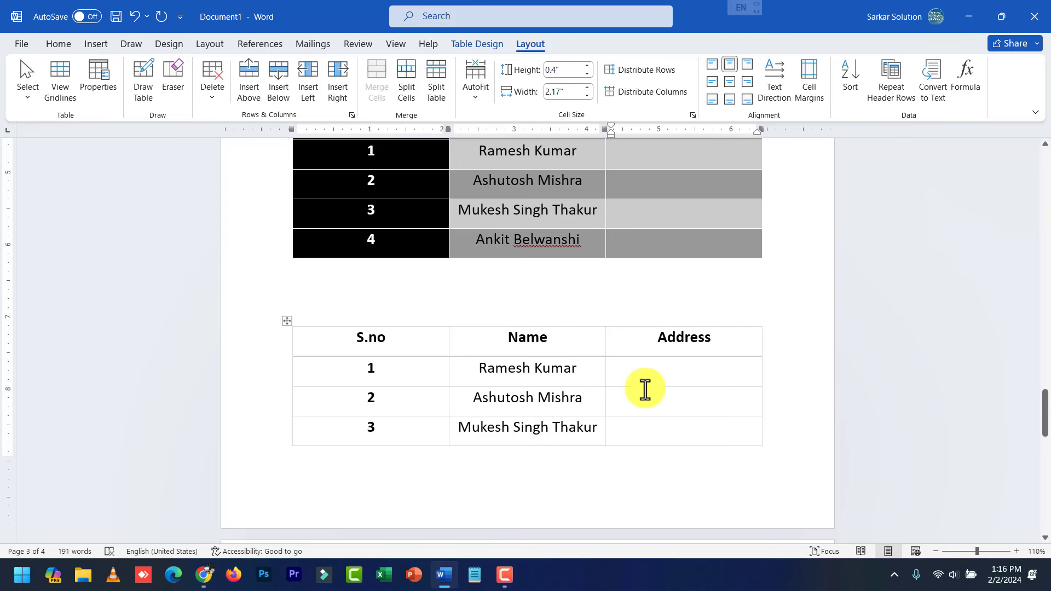
Enter the first address, replacing the typo 'Cwa' with 'Chhindwara'.
left_click(663, 379)
type("Cwa")
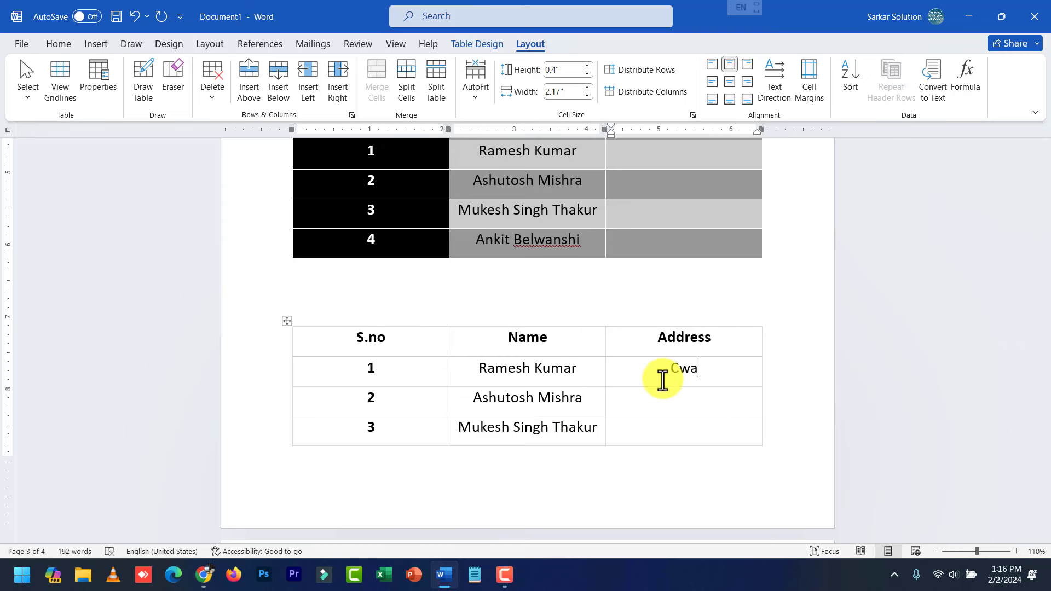
key("Down")
key("shift+Tab")
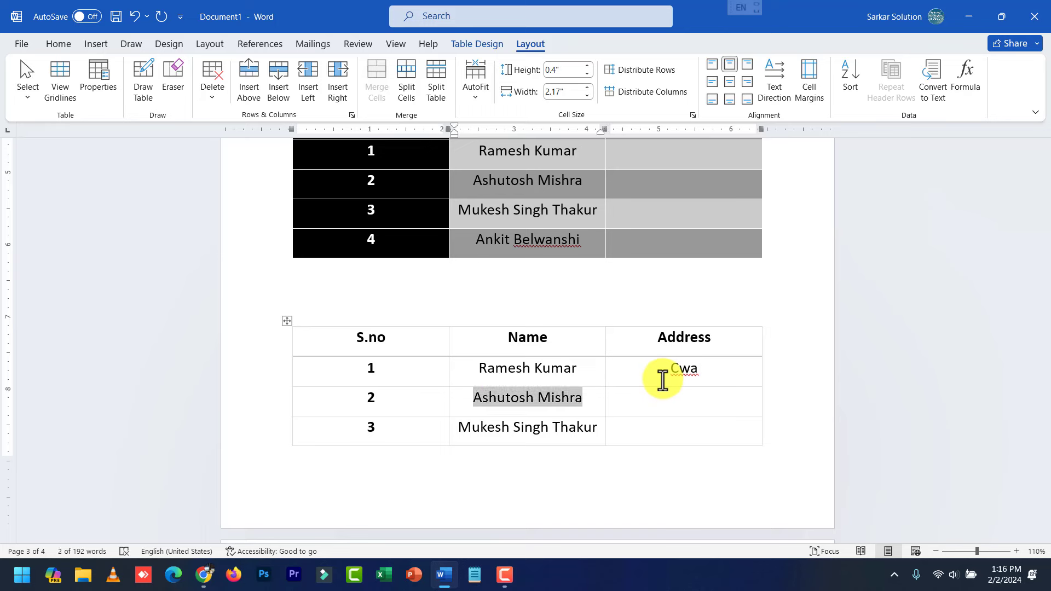
left_click(662, 376)
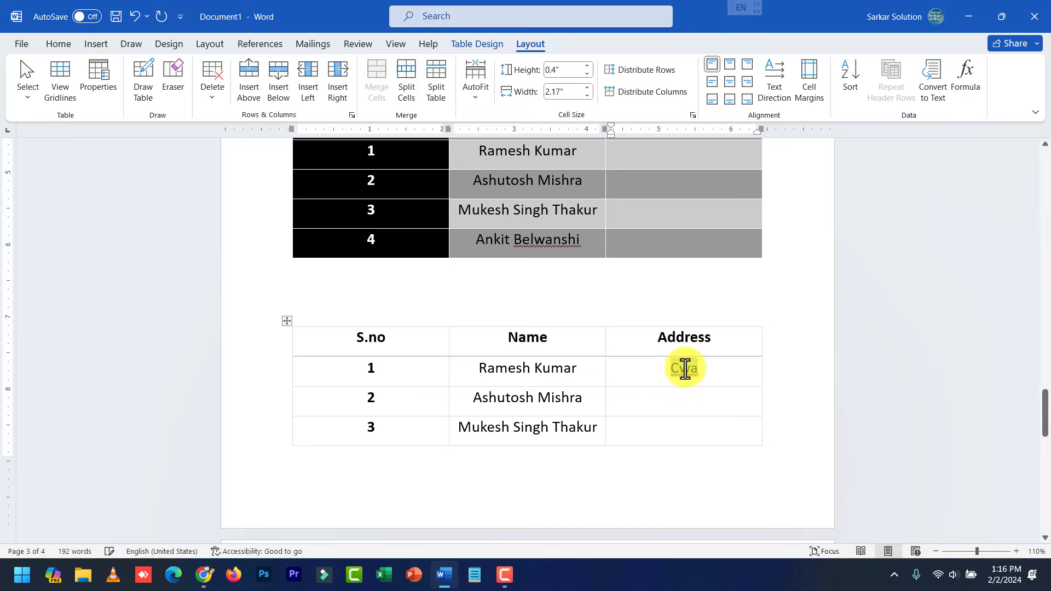
triple_click(685, 369)
type("Chhin")
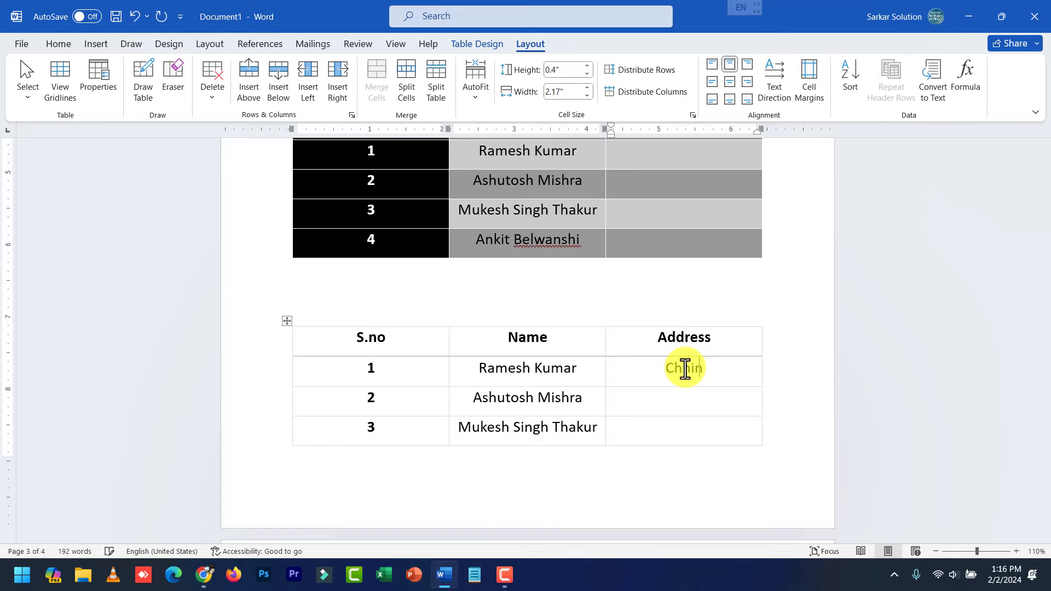
type("dwara")
scroll(690, 383, "up", 1)
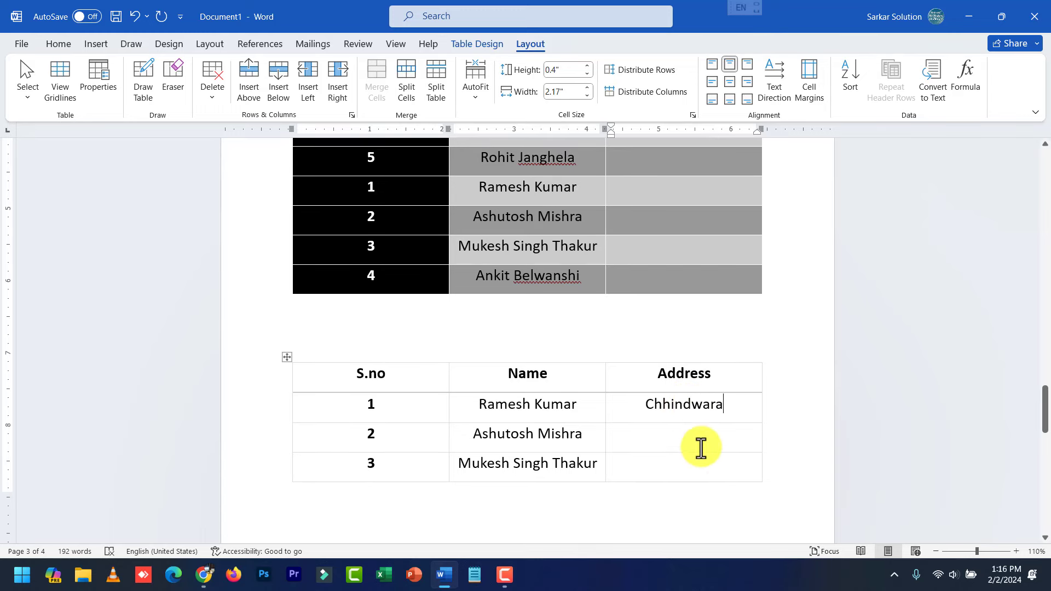
Enter Bhopal and Jabalpur as the second and third addresses.
left_click(701, 447)
scroll(701, 447, "down", 1)
scroll(701, 448, "down", 1)
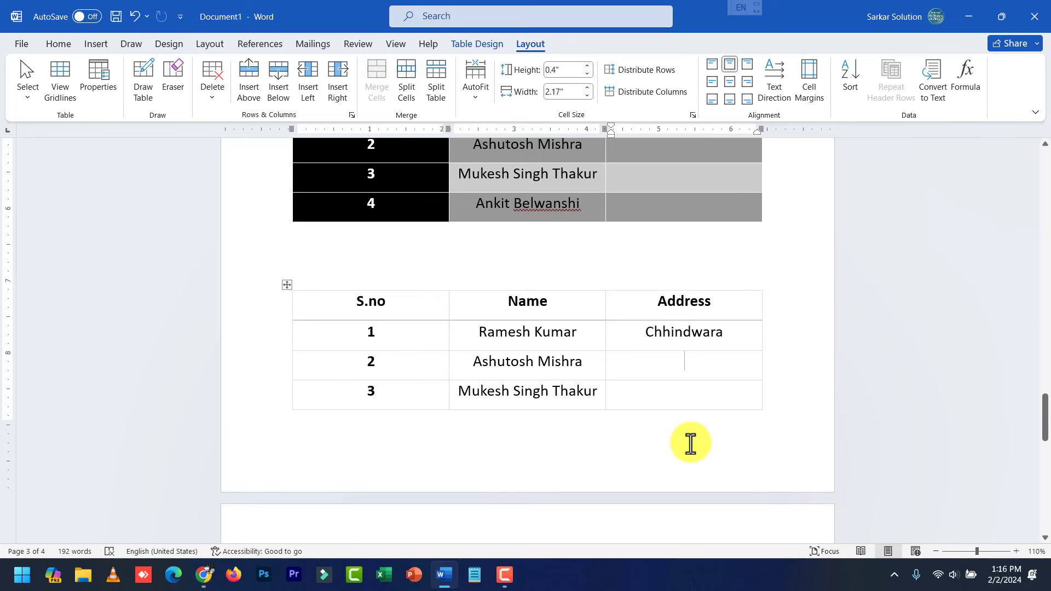
type("Bh")
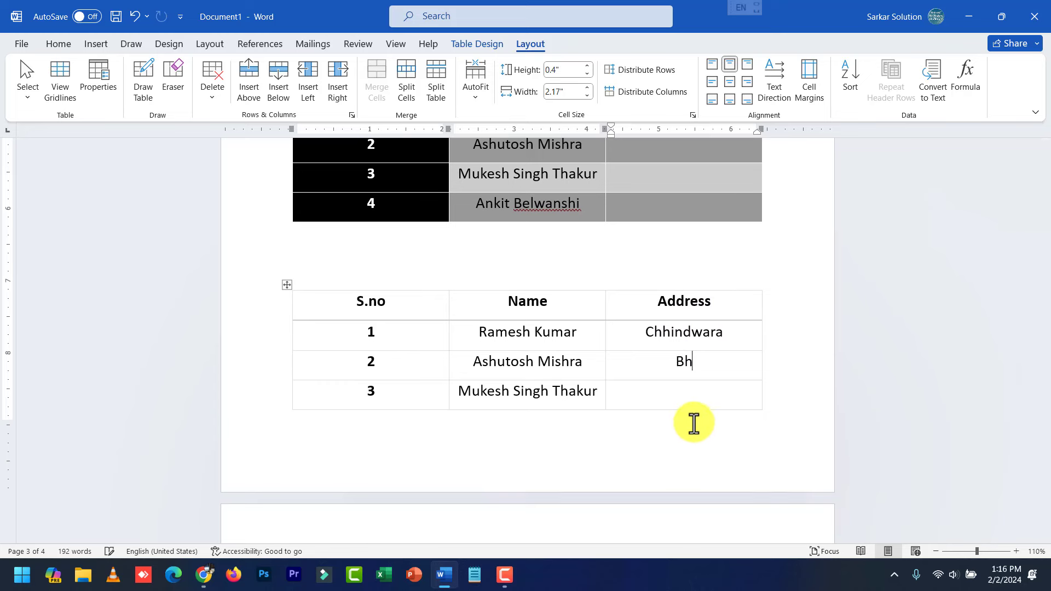
type("opal")
key("Down")
type("Jabalpur")
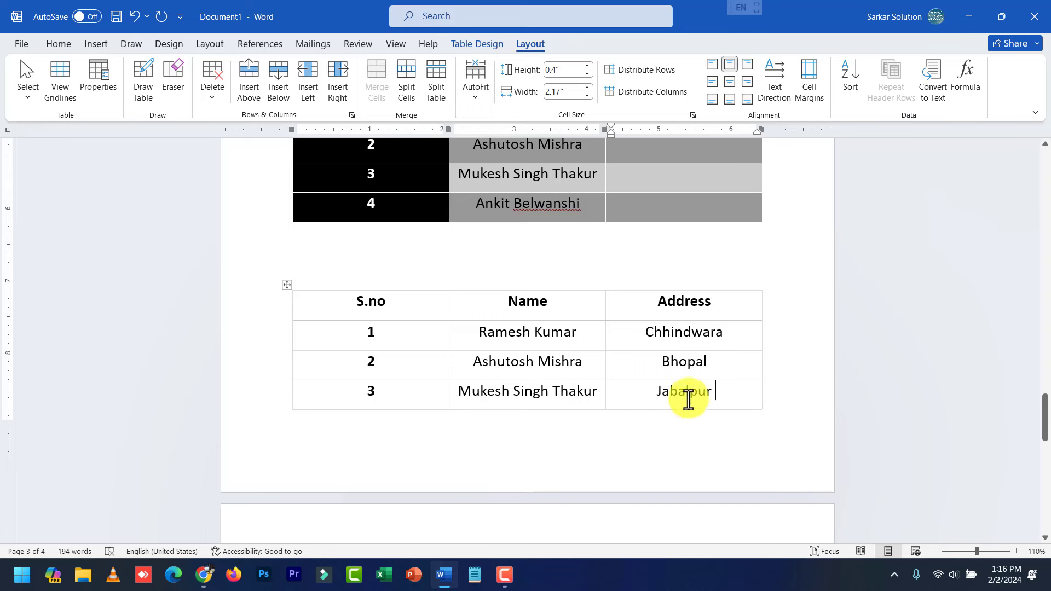
Add two blank lines above the lower table to push it onto the next page.
double_click(668, 337)
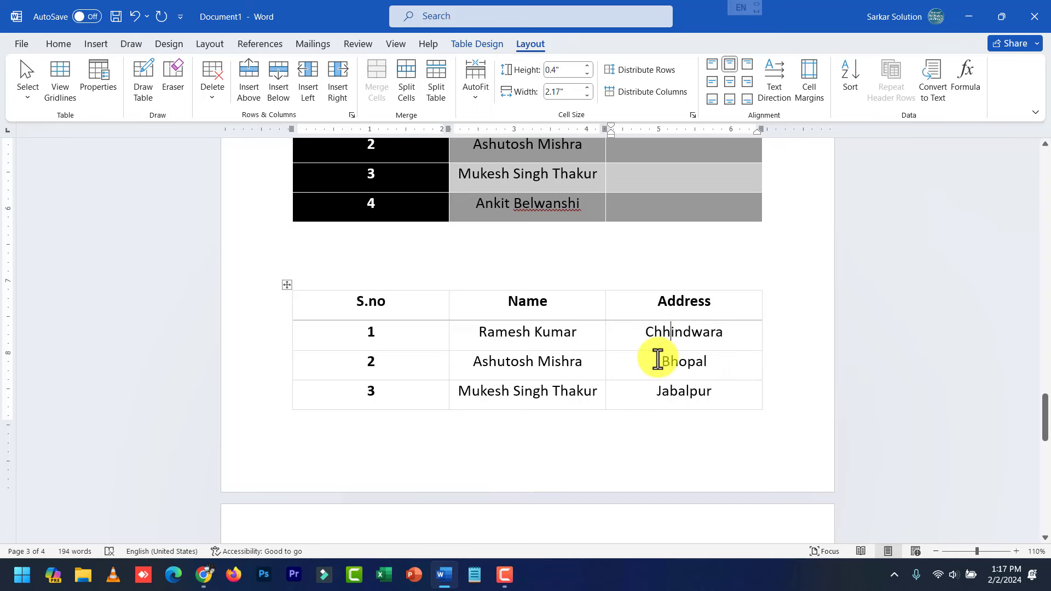
double_click(674, 361)
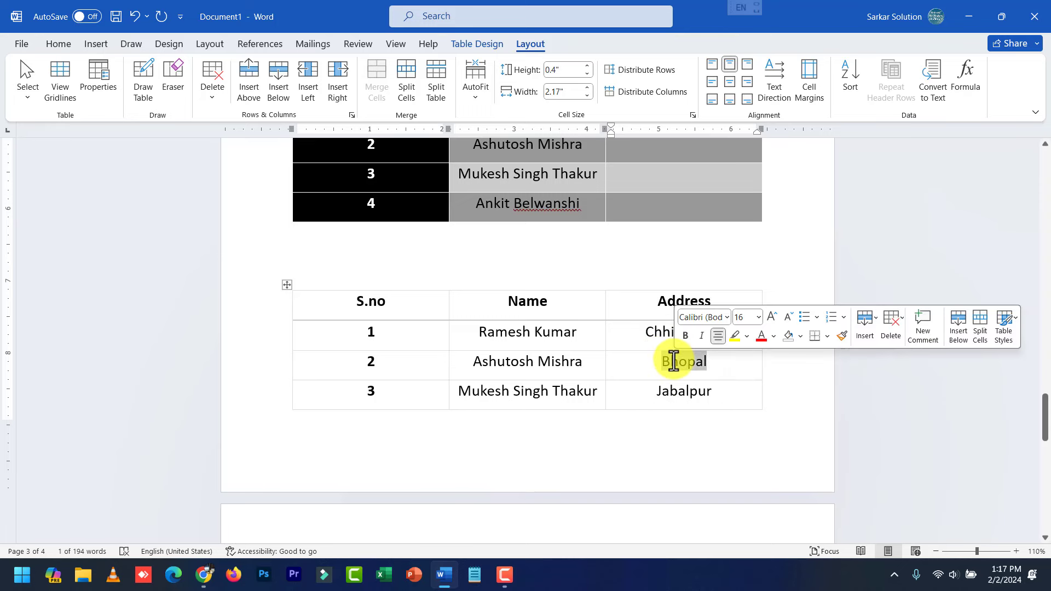
left_click(677, 392)
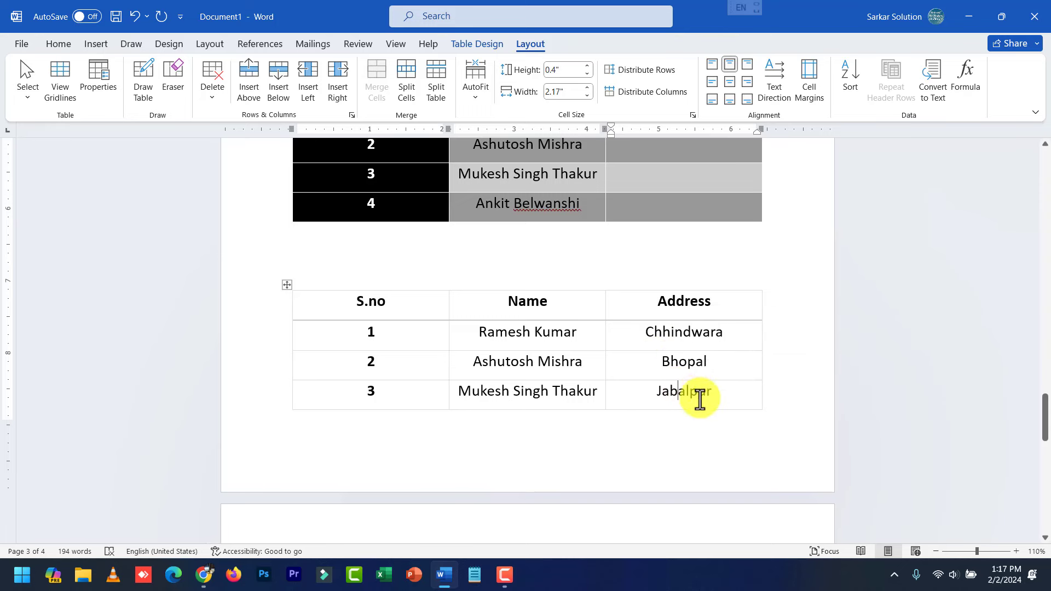
left_click(718, 392)
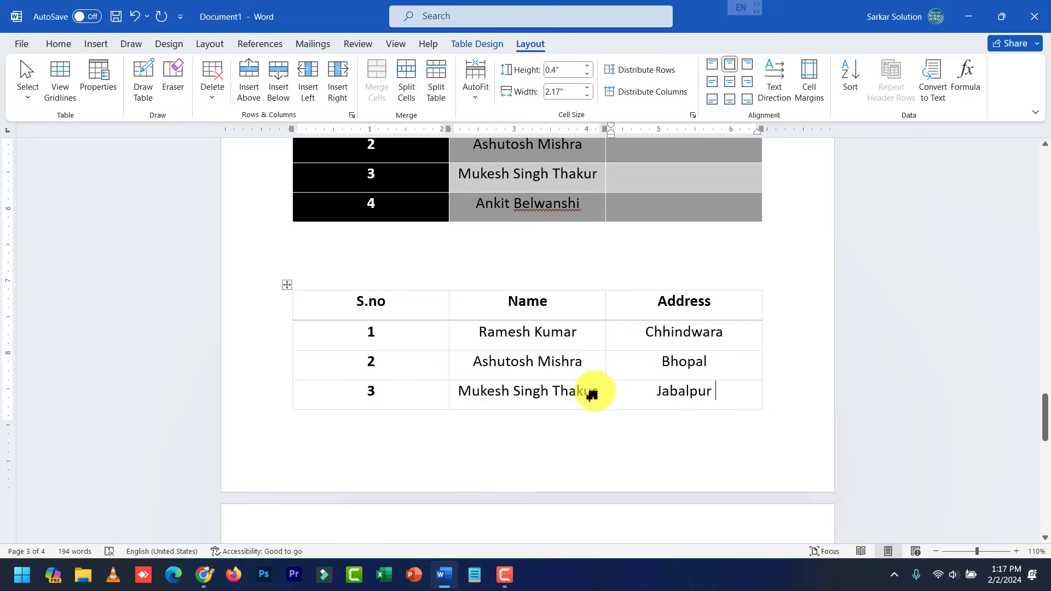
left_click(342, 268)
key("Return")
key("Return")
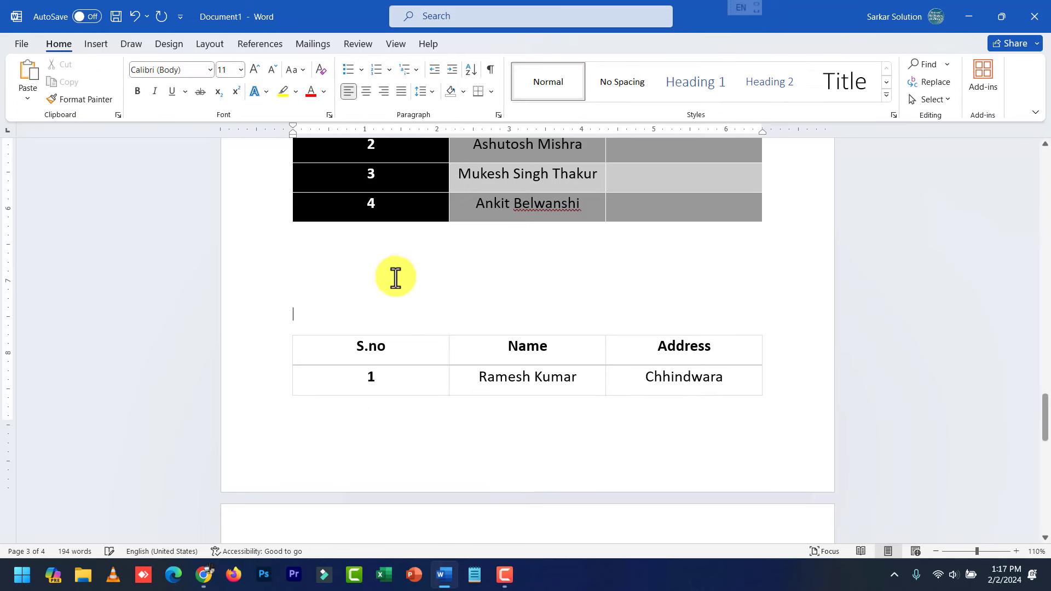
key("Return")
key("Return")
key("Return")
key("Return")
key("Return")
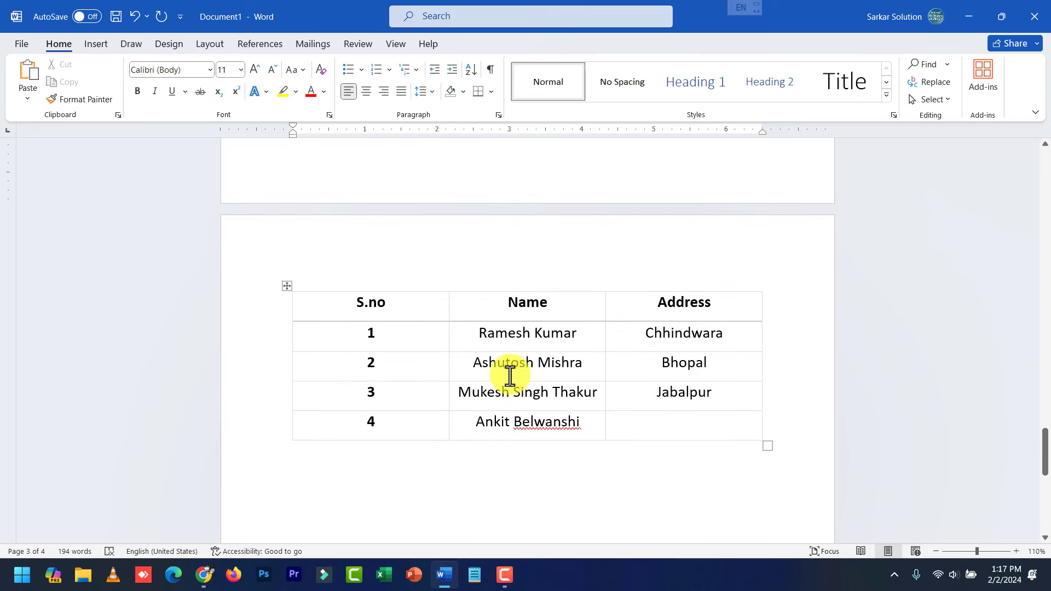
Enter Indore as the fourth address, then select the table's header row.
left_click(647, 430)
type("In")
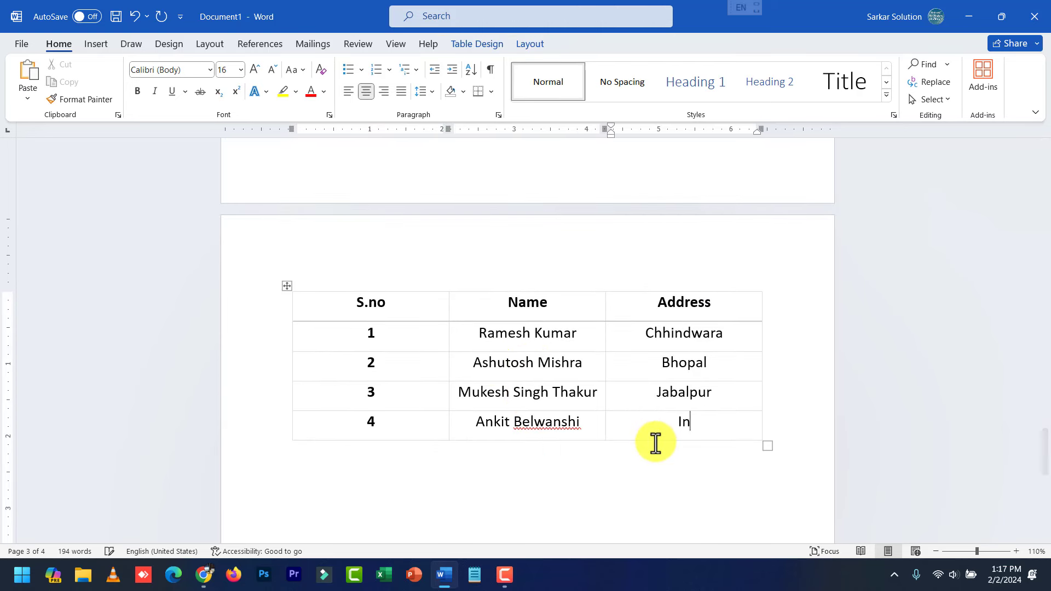
type("dore")
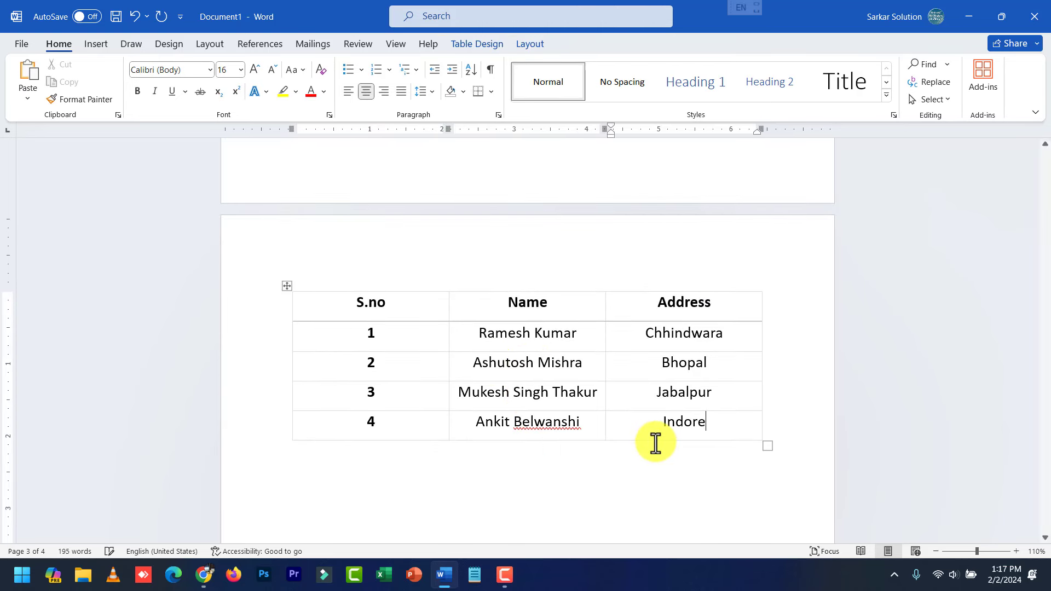
left_click(288, 287)
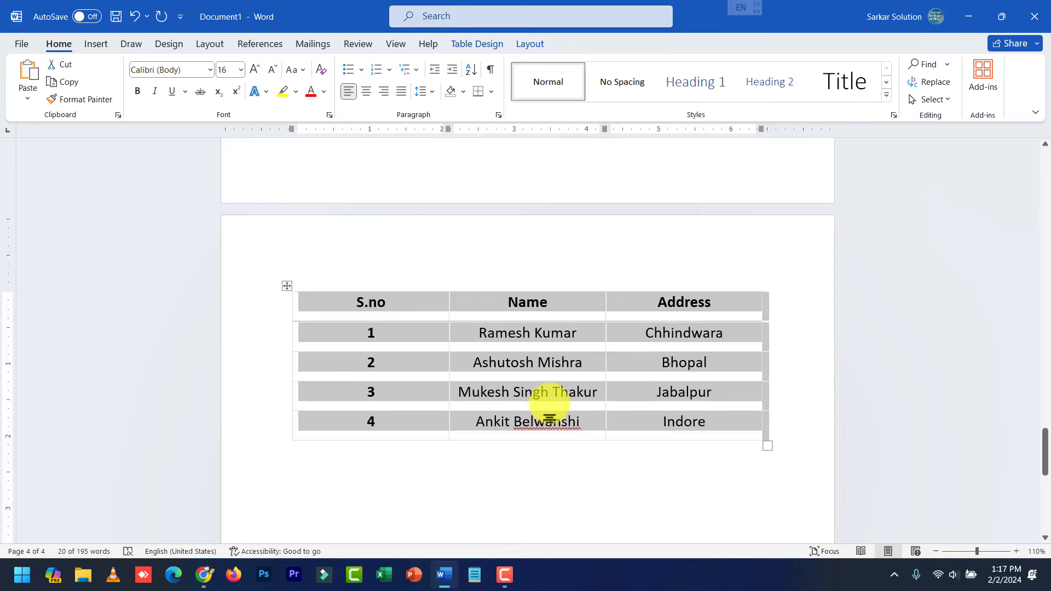
left_click(482, 375)
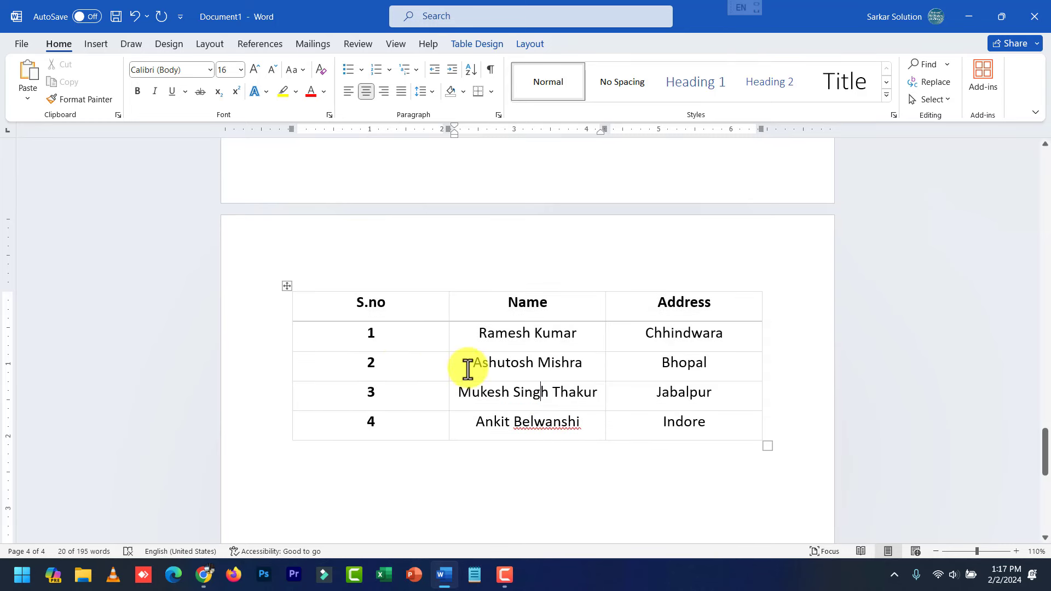
left_click(421, 340)
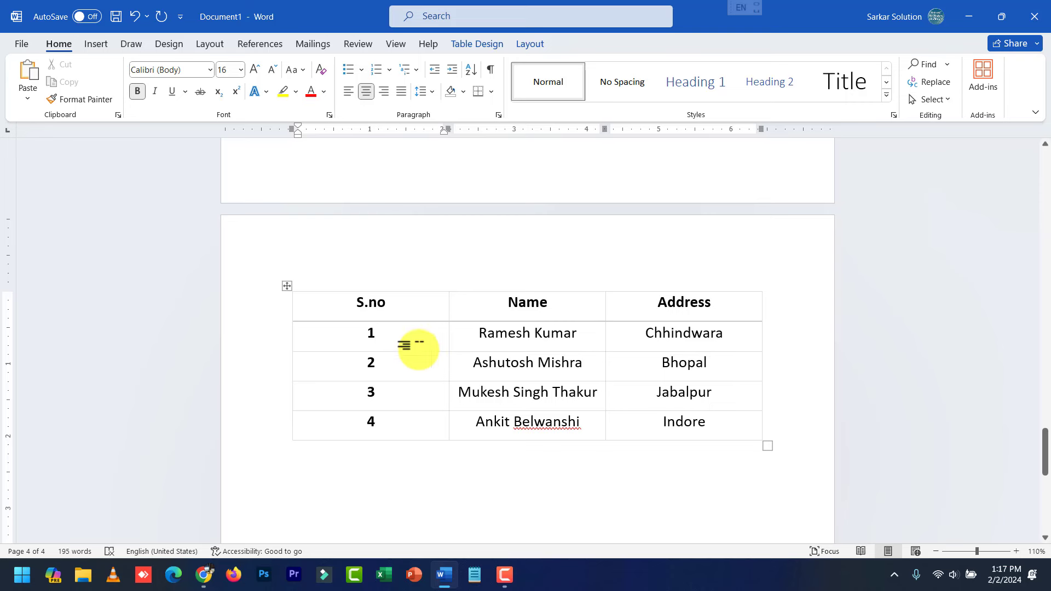
left_click(392, 525)
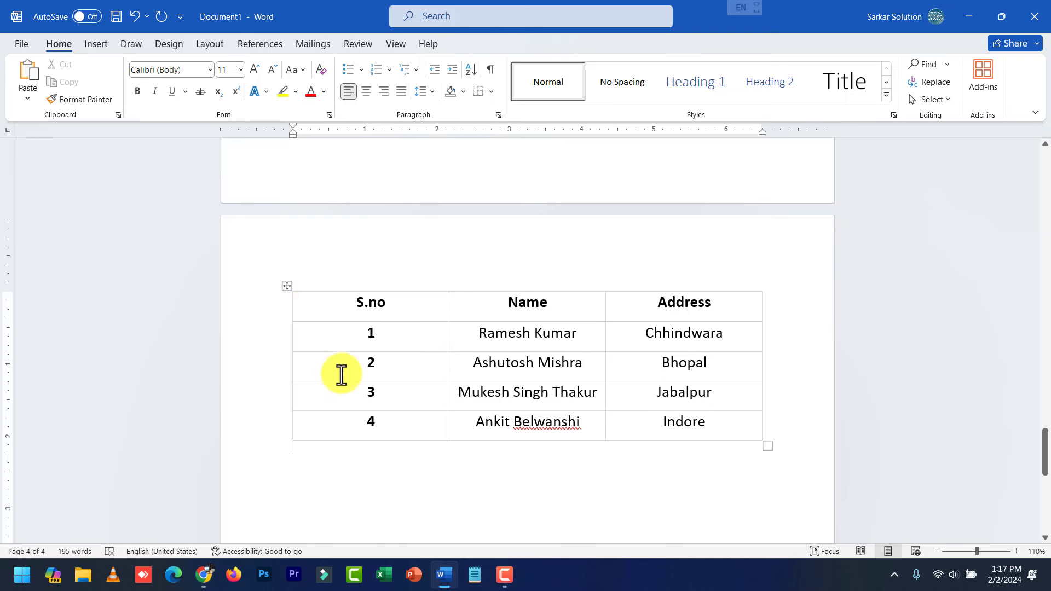
left_click(308, 282)
left_click(288, 296)
Convert the whole lower table to text with commas as separators.
left_click(288, 289)
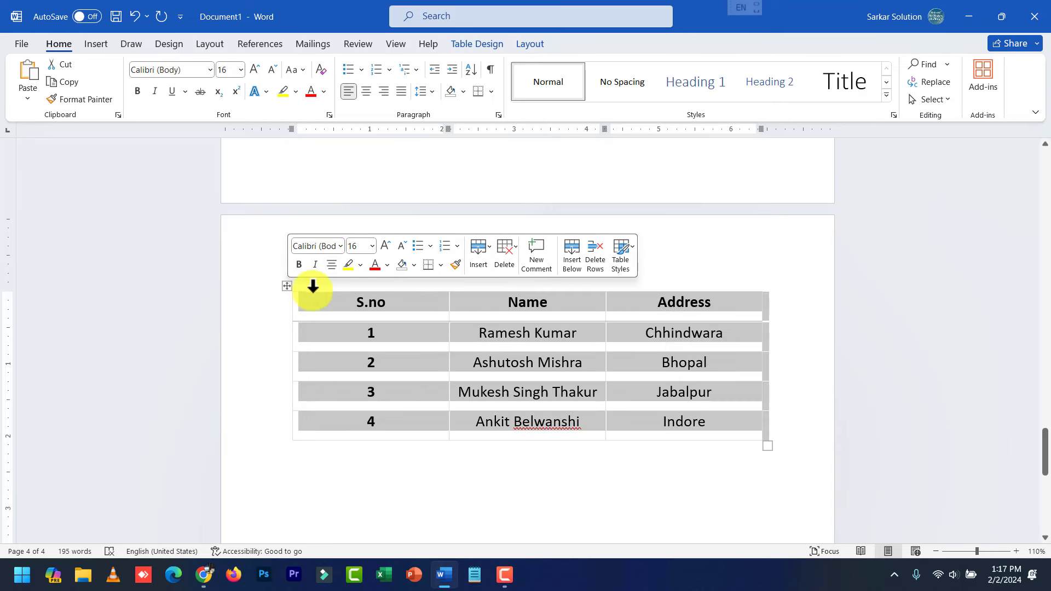
left_click(537, 42)
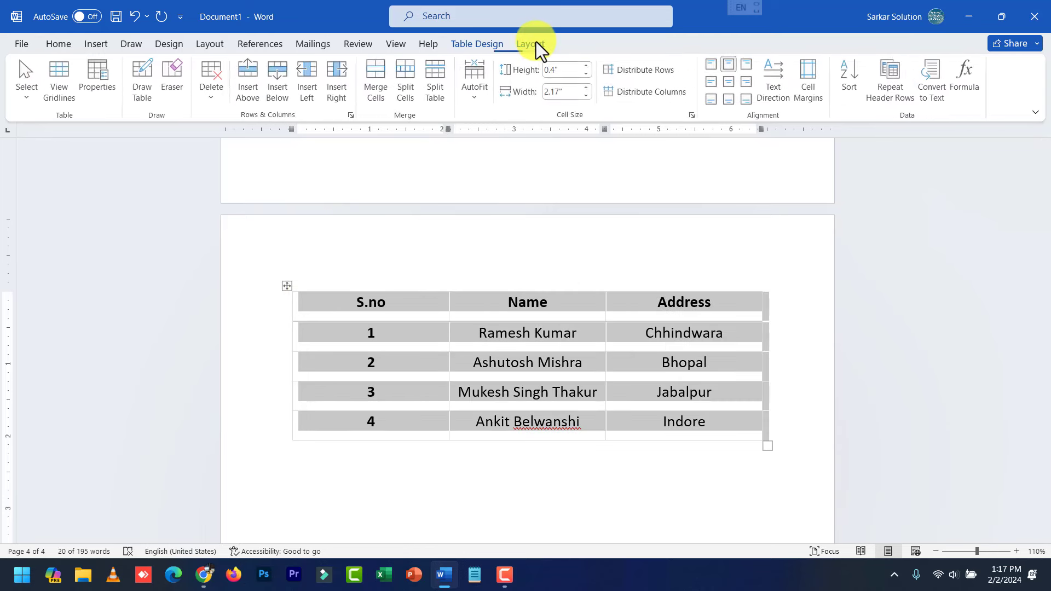
left_click(927, 80)
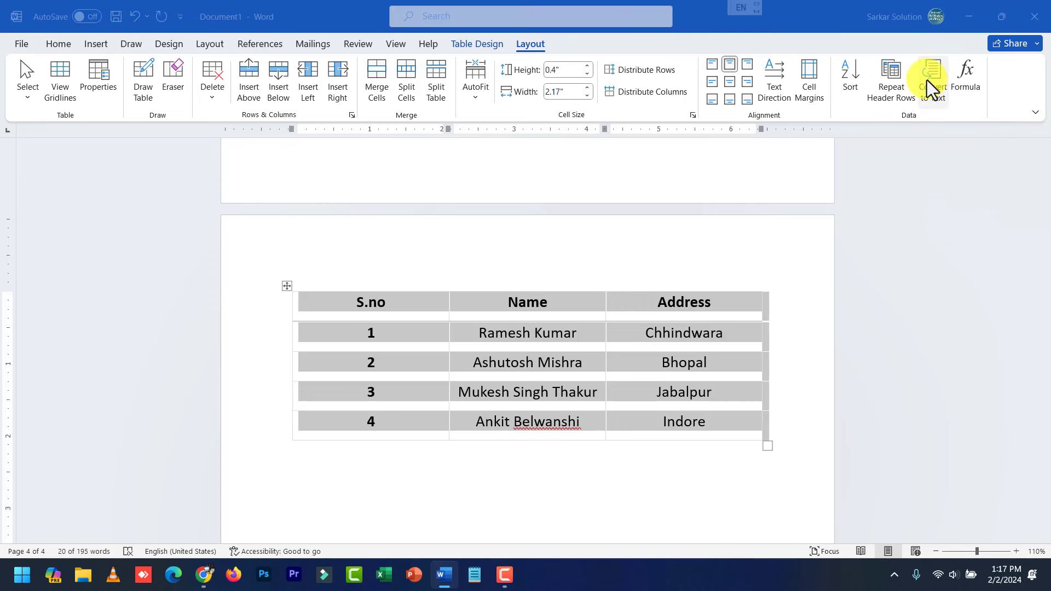
left_click_drag(500, 207, 660, 267)
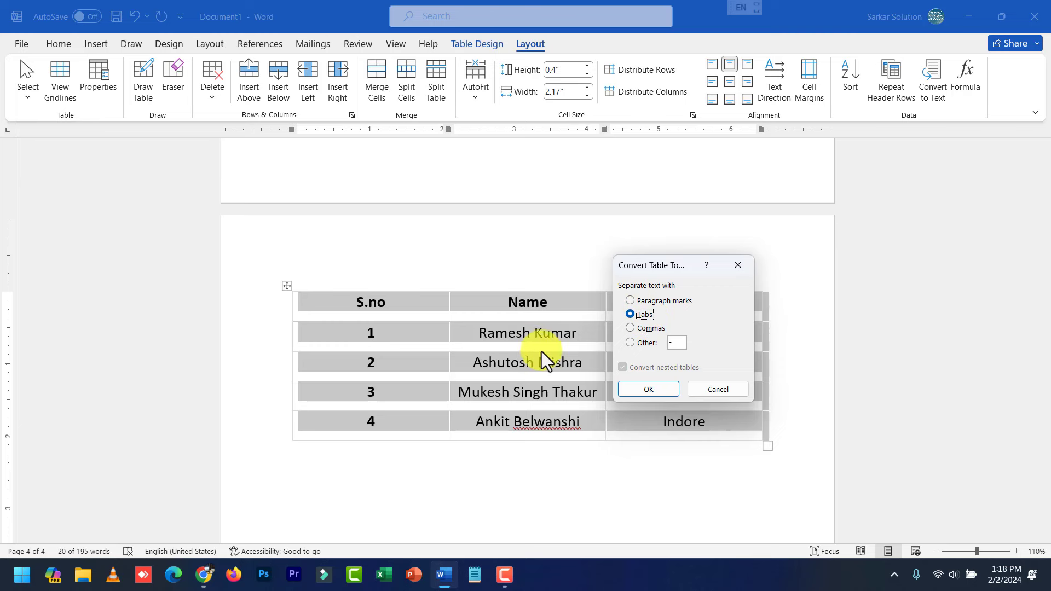
left_click(649, 388)
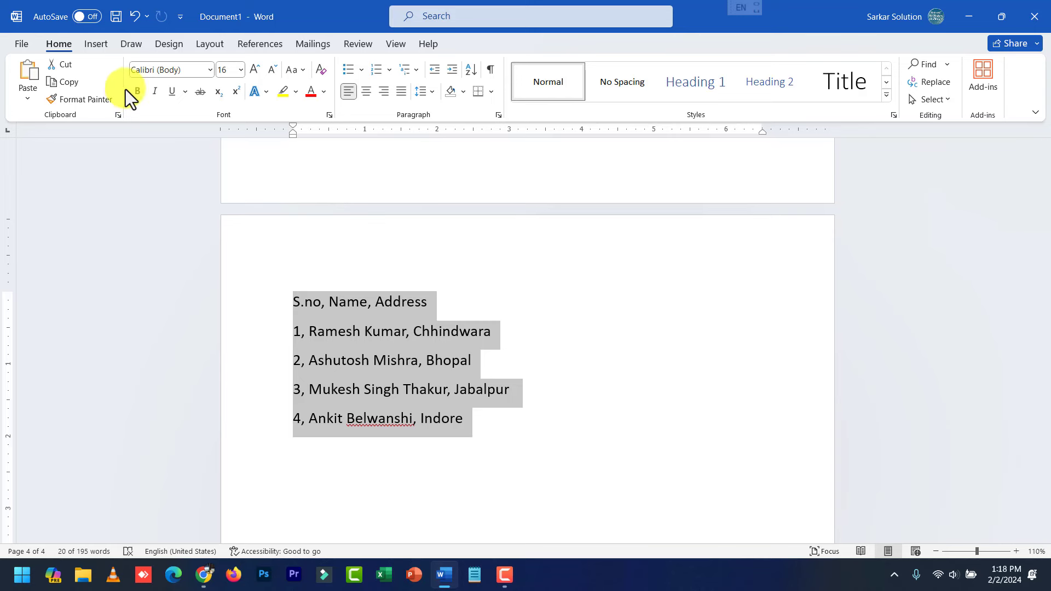
Convert the comma-separated lines back into a table, splitting columns at commas.
left_click(97, 45)
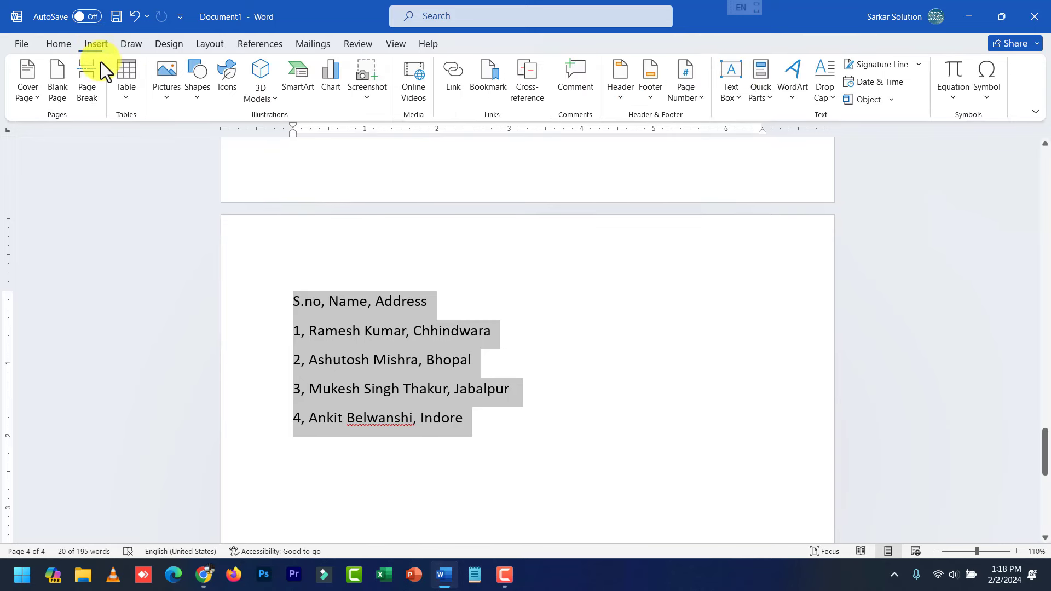
left_click(121, 101)
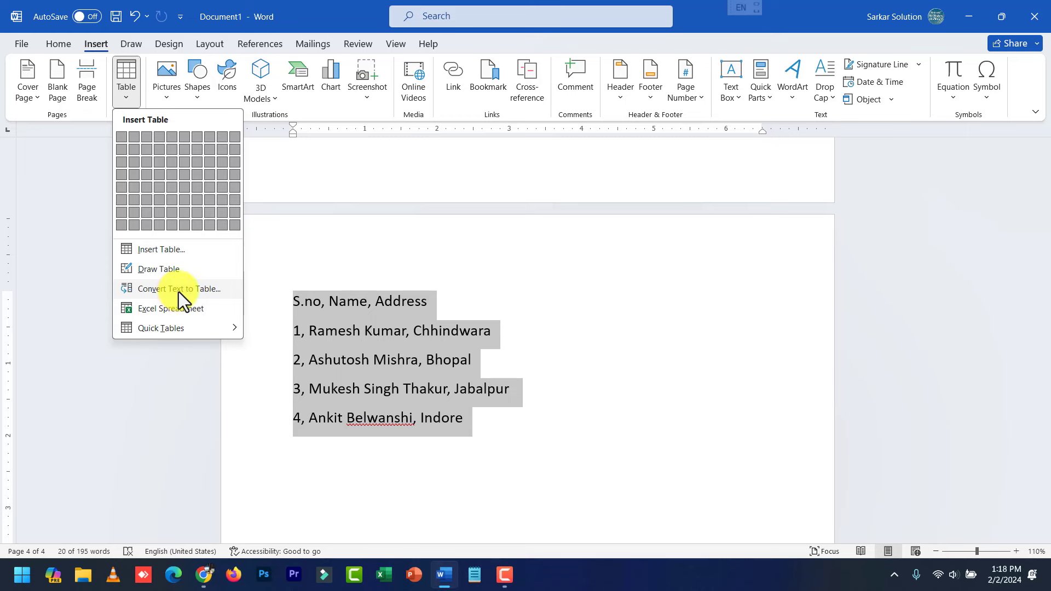
left_click(181, 290)
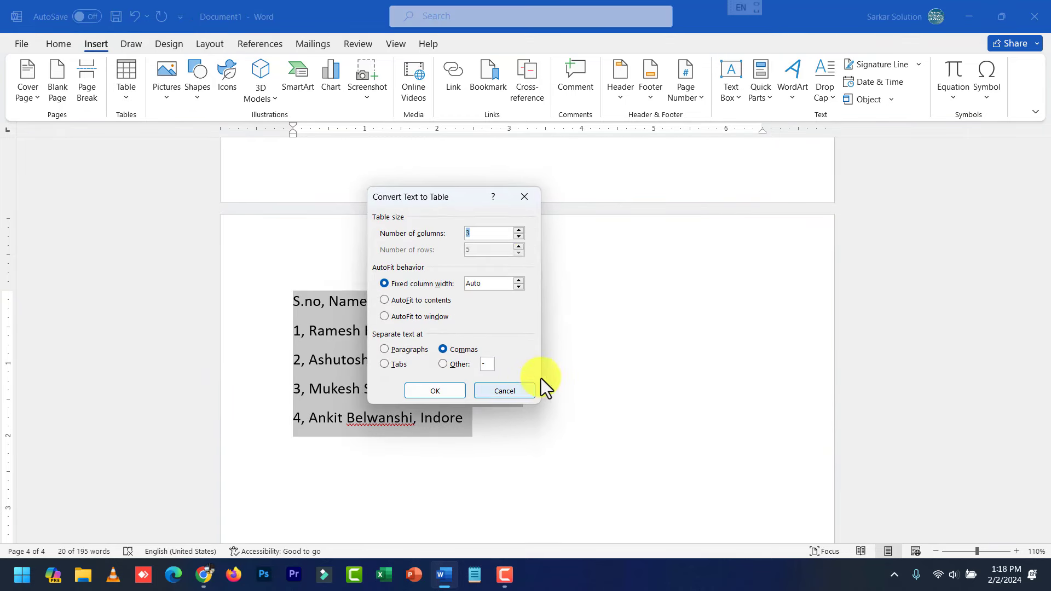
left_click_drag(455, 200, 689, 181)
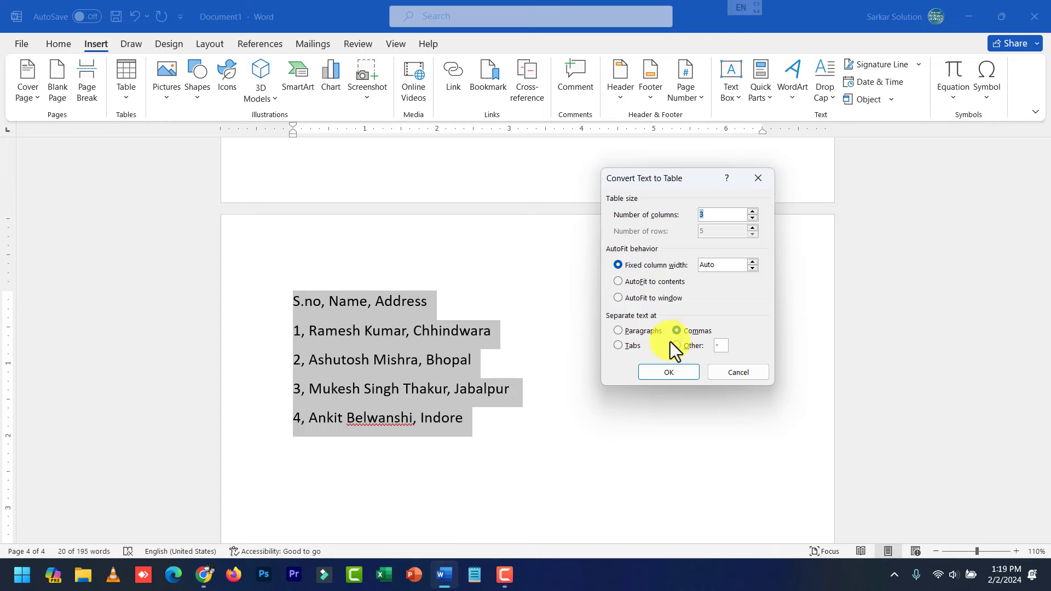
left_click(691, 331)
left_click(682, 375)
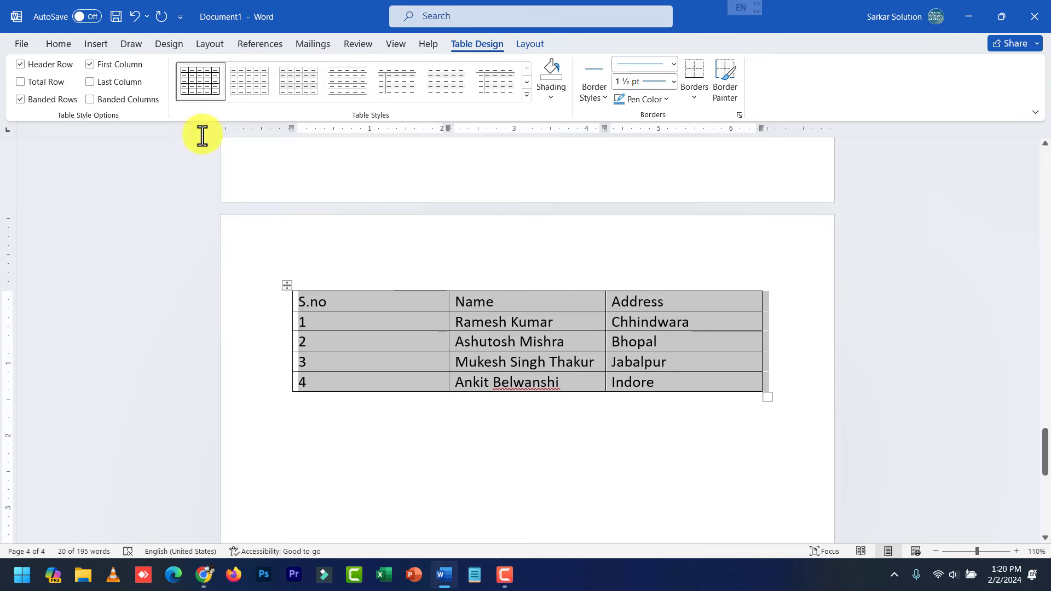
left_click(95, 43)
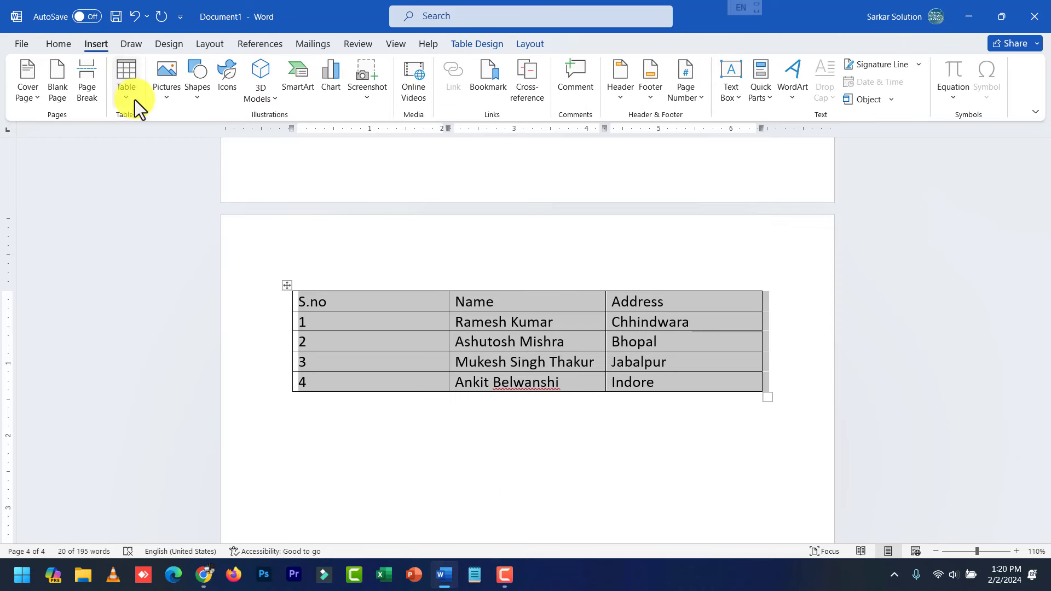
Add a line below the names table, embed an Excel spreadsheet there, then delete it.
left_click(133, 99)
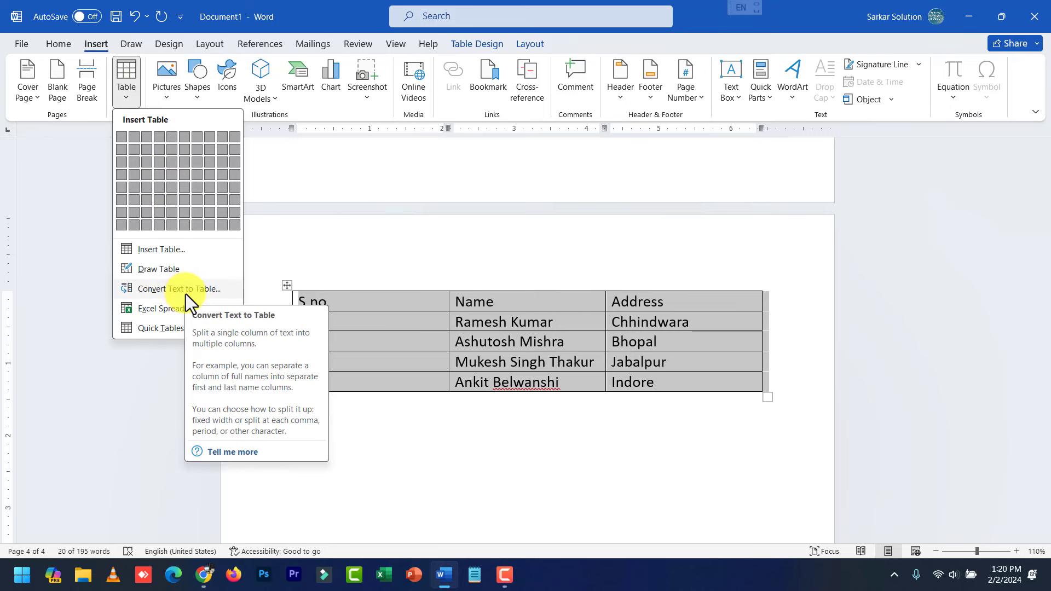
left_click(468, 430)
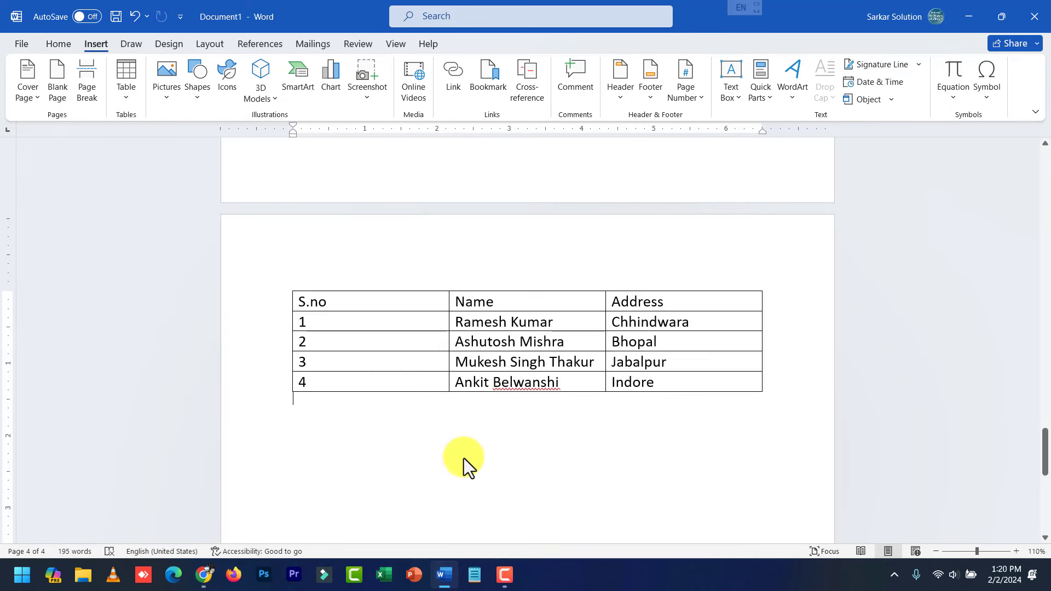
key("Return")
key("Return")
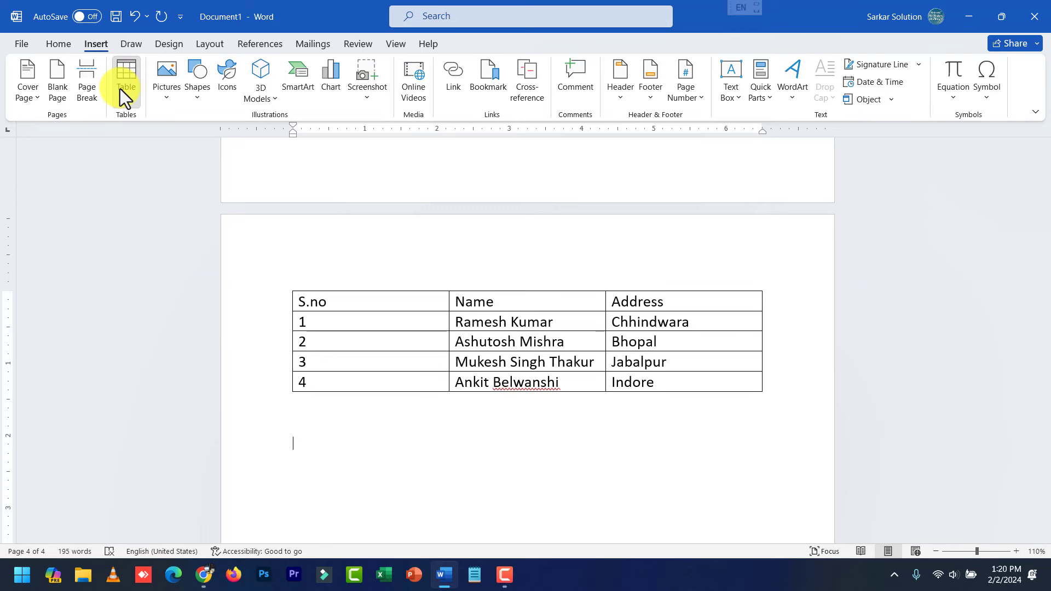
left_click(122, 88)
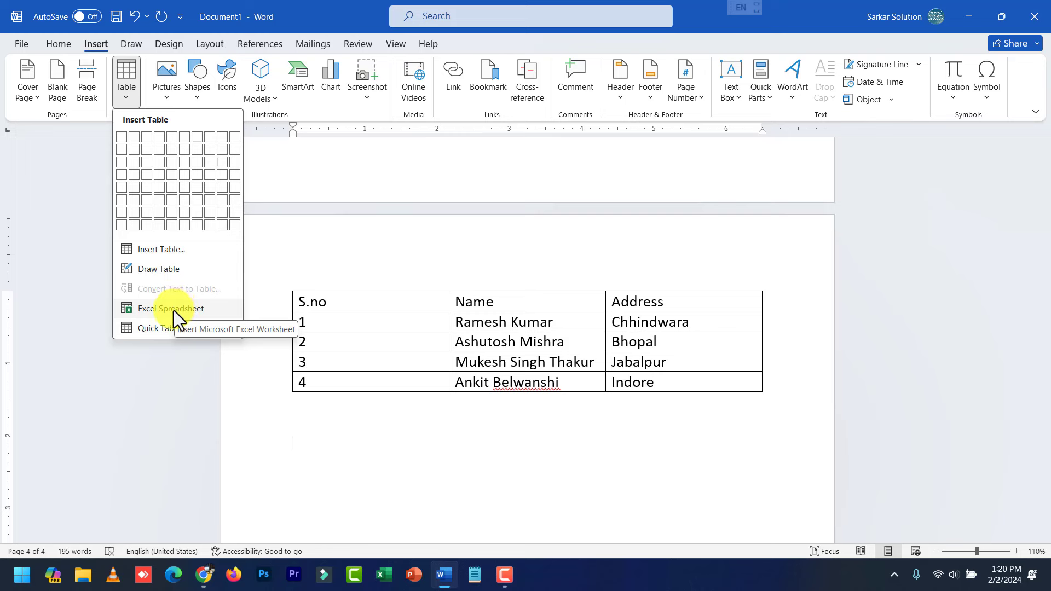
left_click(179, 308)
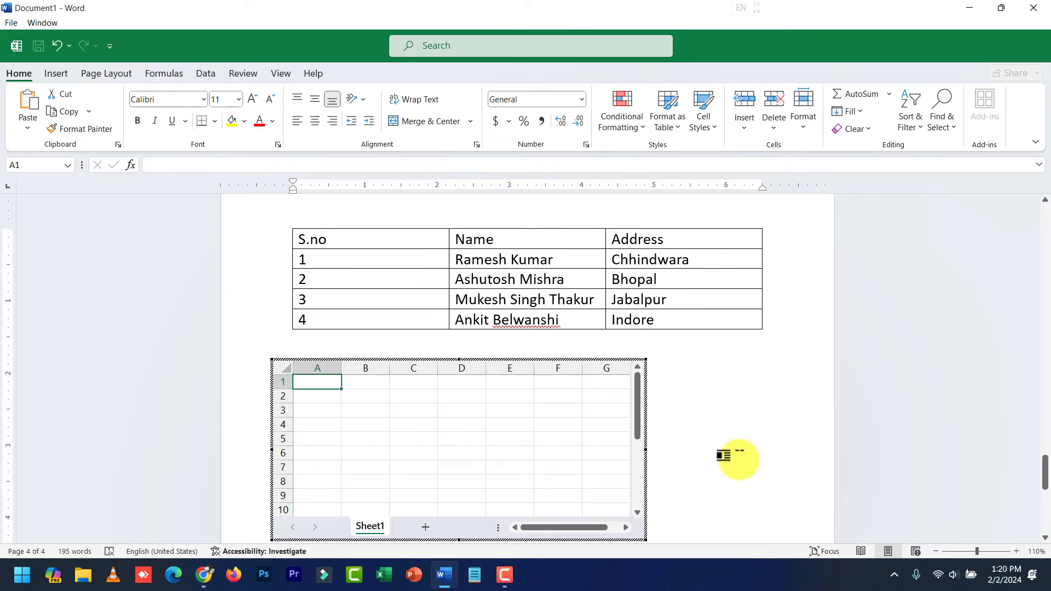
left_click(728, 457)
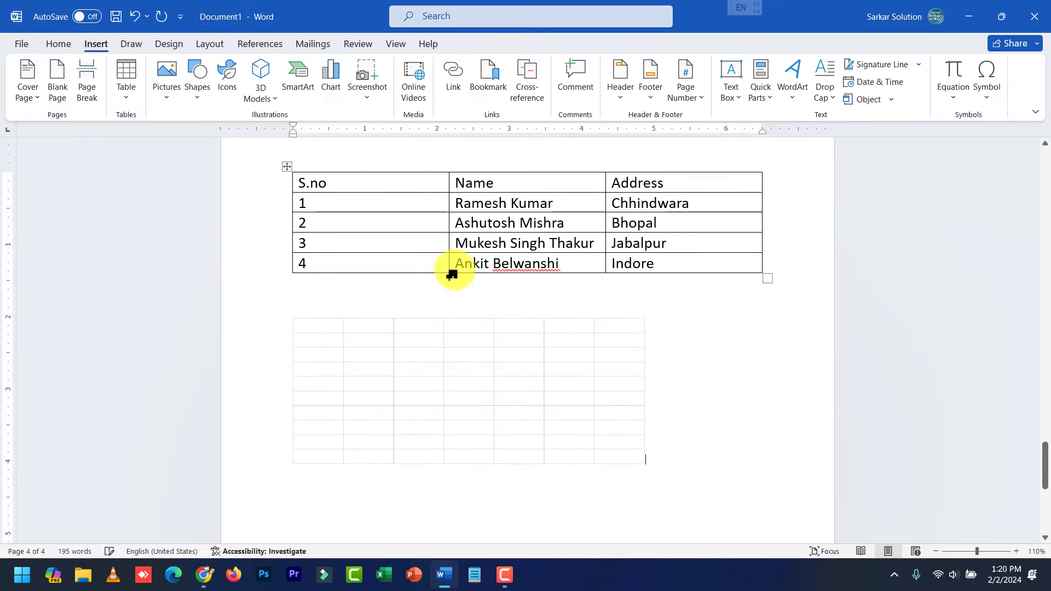
left_click(421, 388)
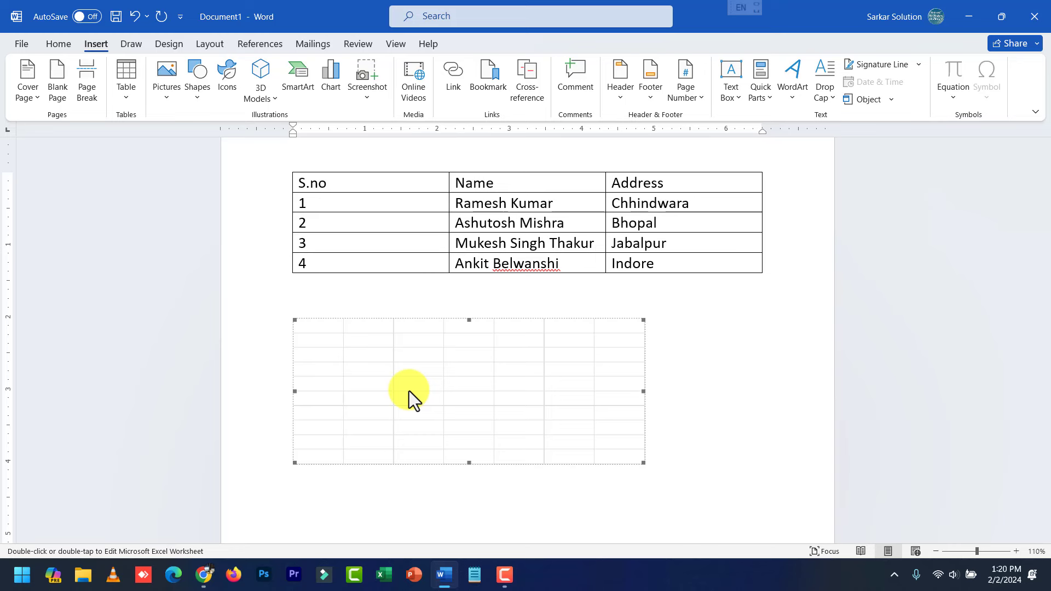
key("Delete")
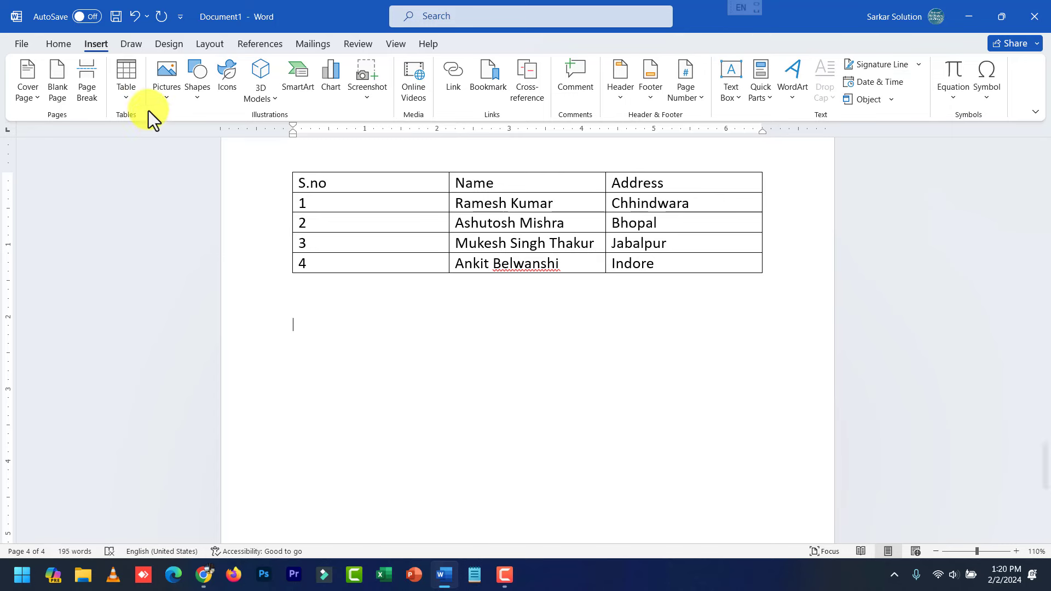
Insert the Calendar 2 quick table below the names table.
left_click(136, 100)
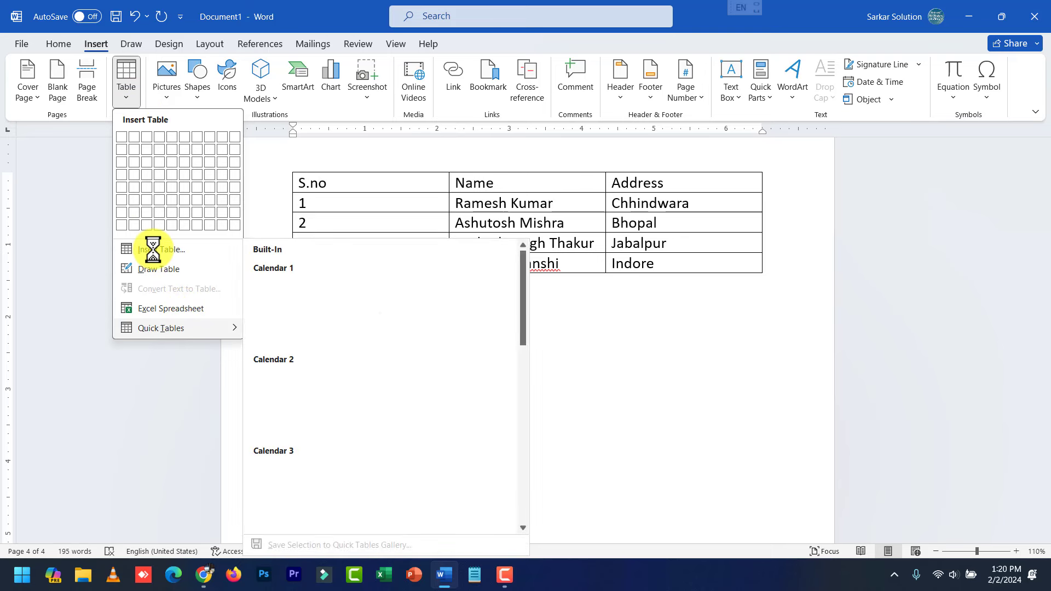
mouse_move(161, 327)
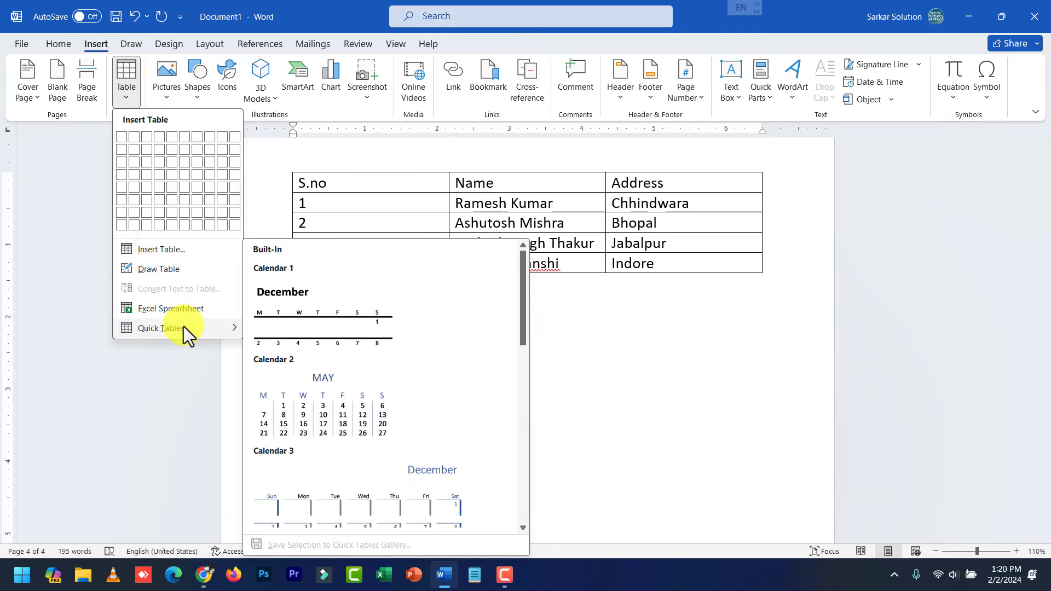
scroll(304, 392, "down", 5)
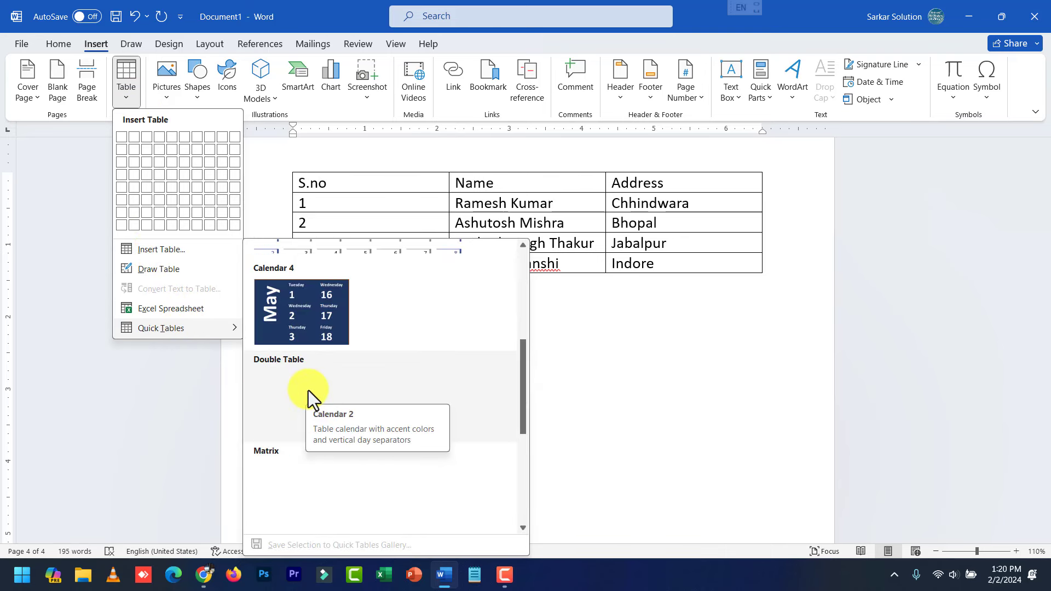
scroll(308, 390, "down", 5)
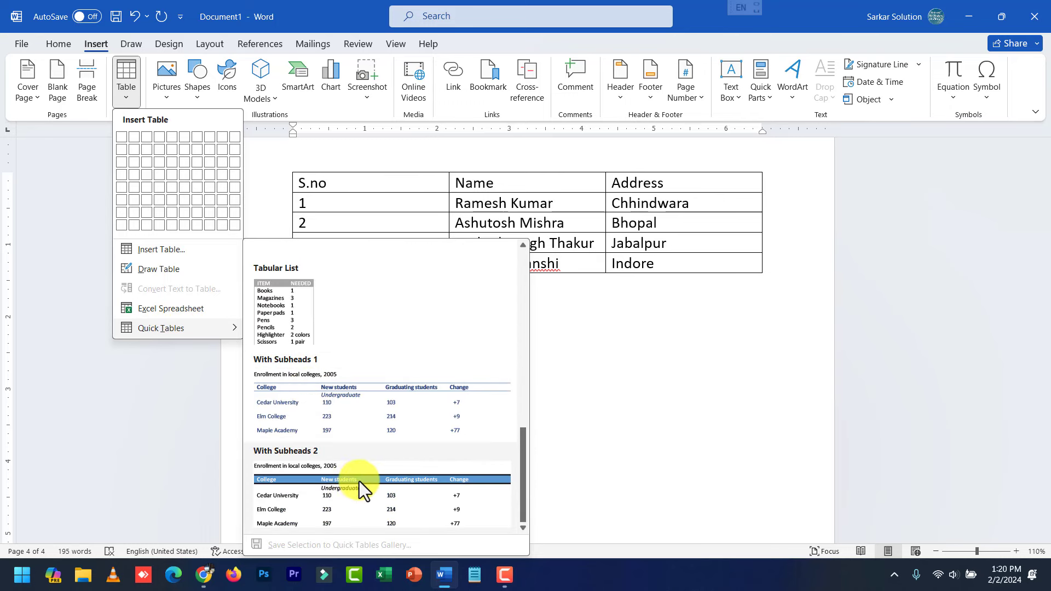
scroll(359, 481, "up", 10)
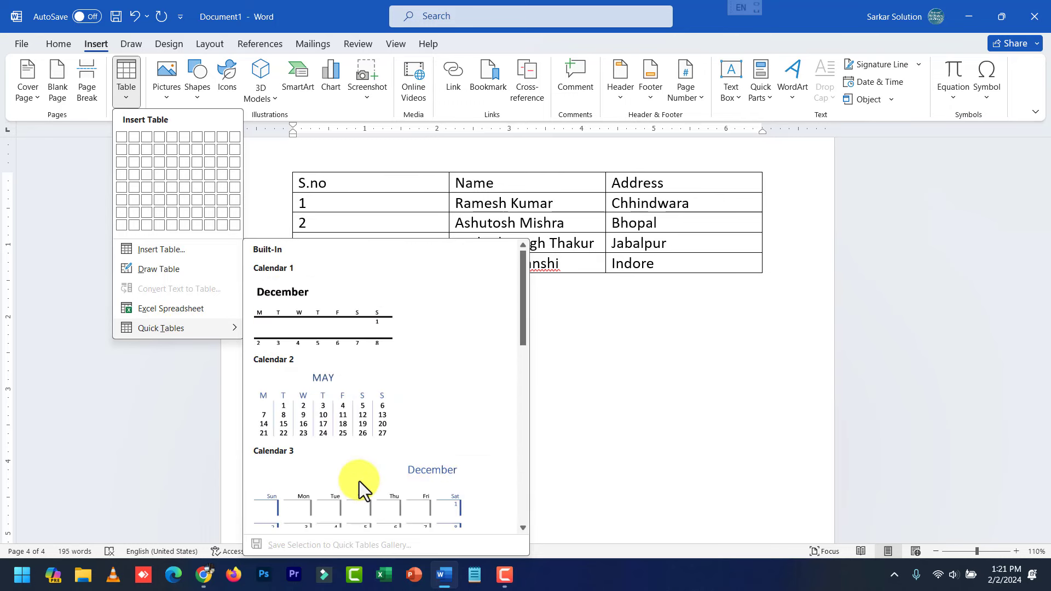
left_click(326, 402)
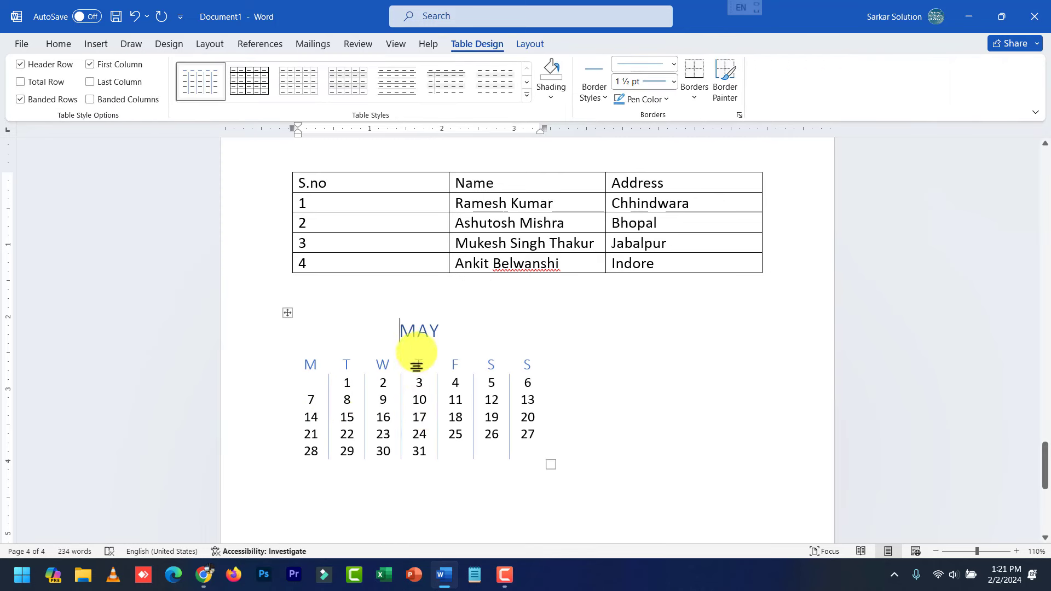
Select the calendar's MAY heading, the day 25 cell, and then the whole calendar.
left_click(413, 332)
triple_click(413, 332)
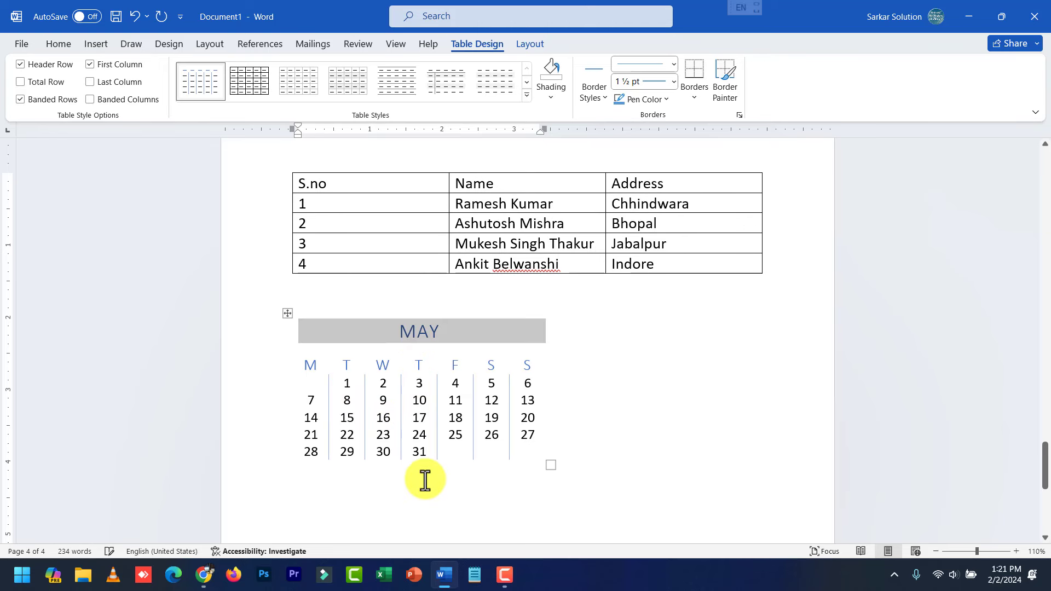
left_click(438, 439)
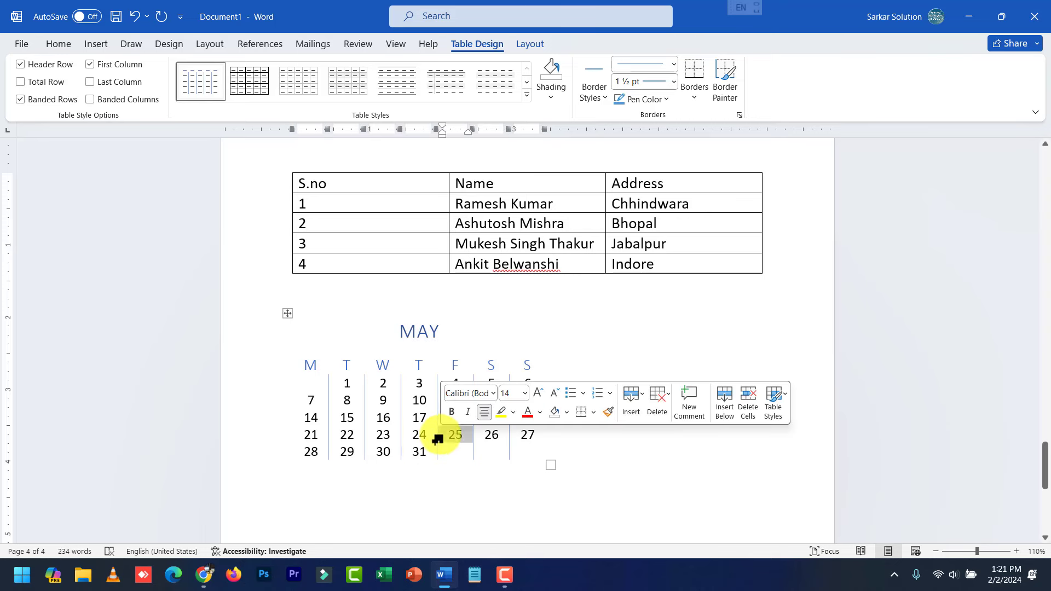
left_click(288, 313)
left_click(101, 43)
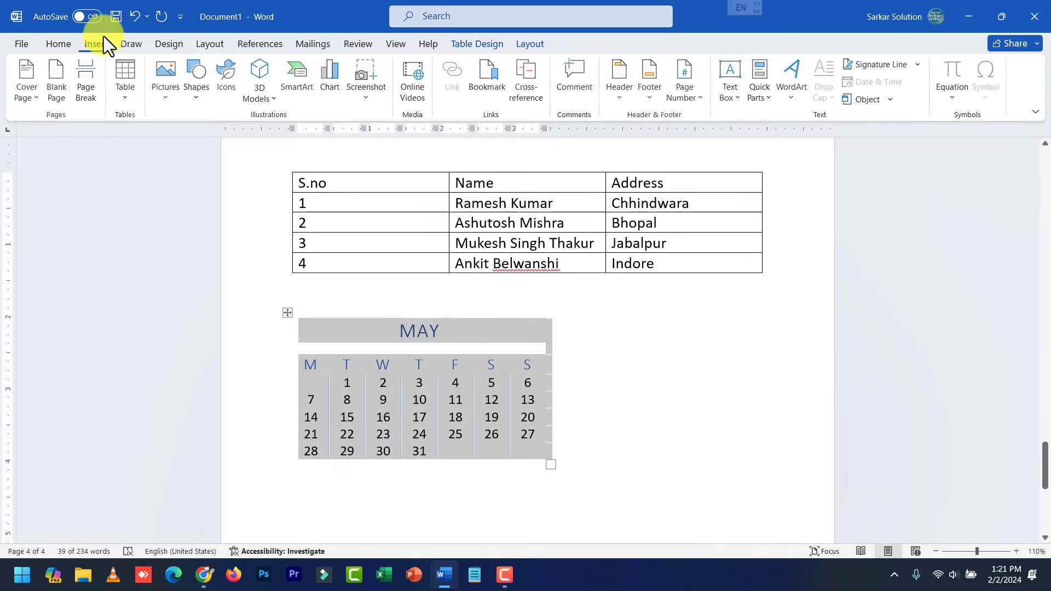
left_click(127, 96)
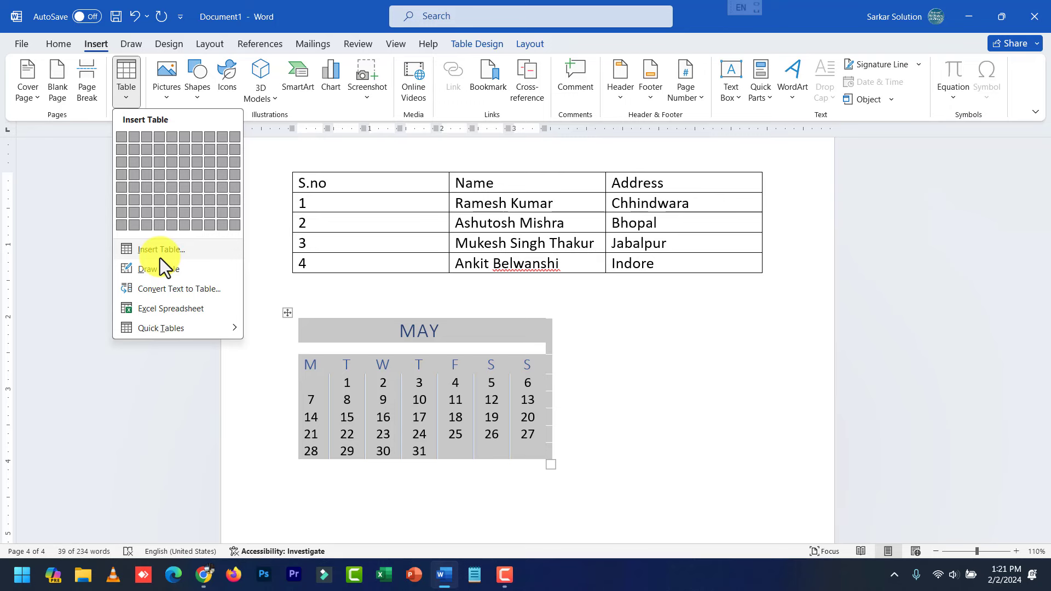
left_click(300, 485)
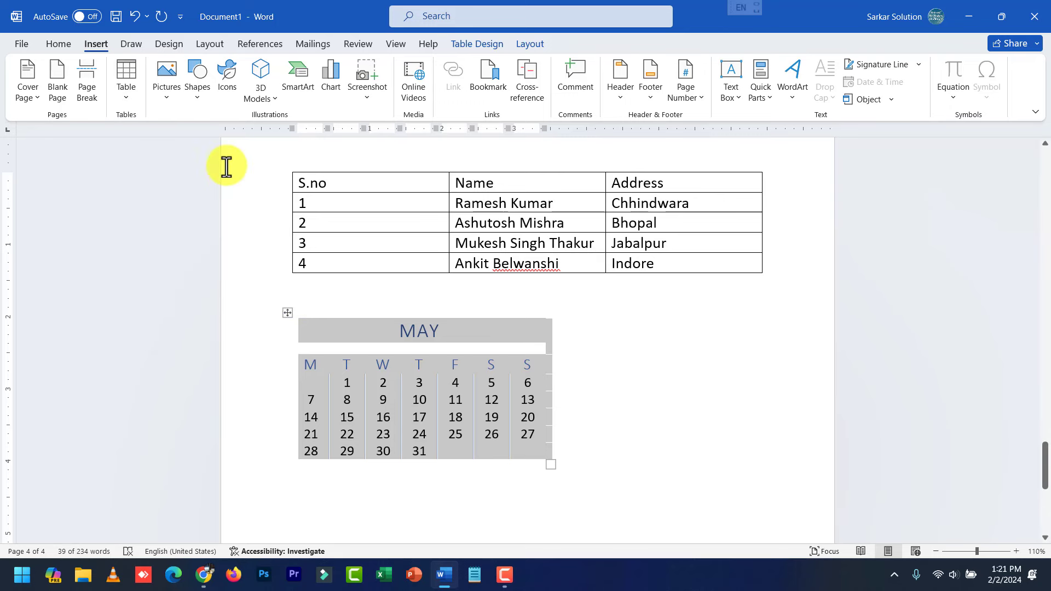
Delete the May calendar table and return the caret to the S.no cell.
left_click(527, 44)
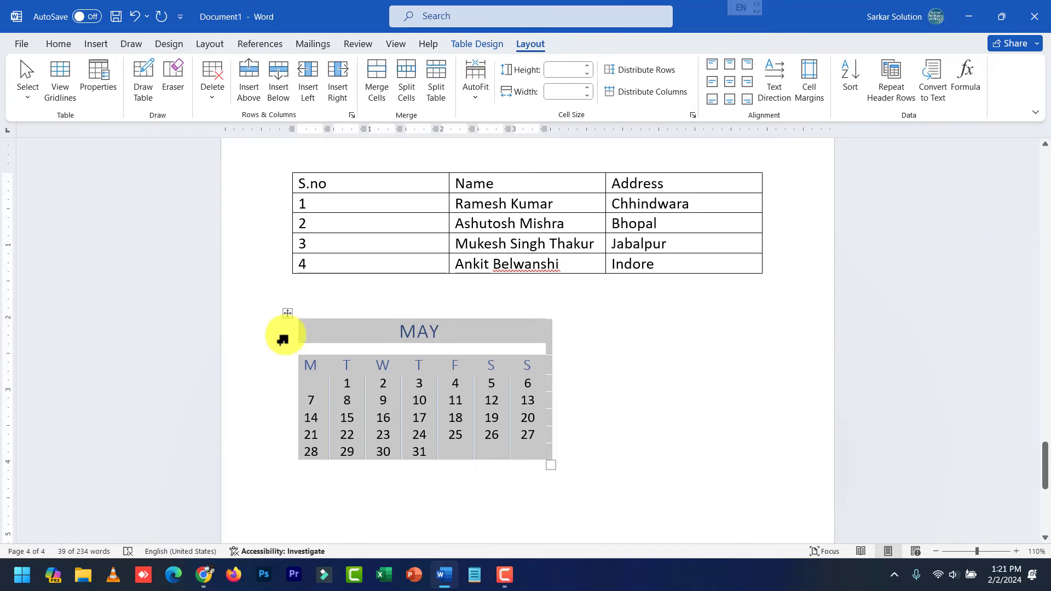
right_click(289, 313)
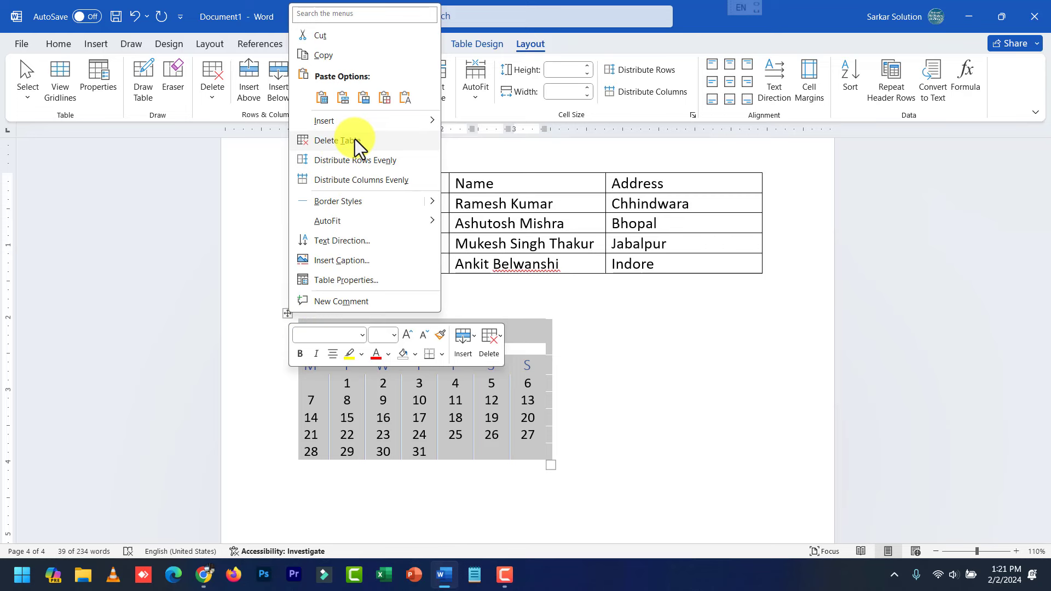
left_click(338, 141)
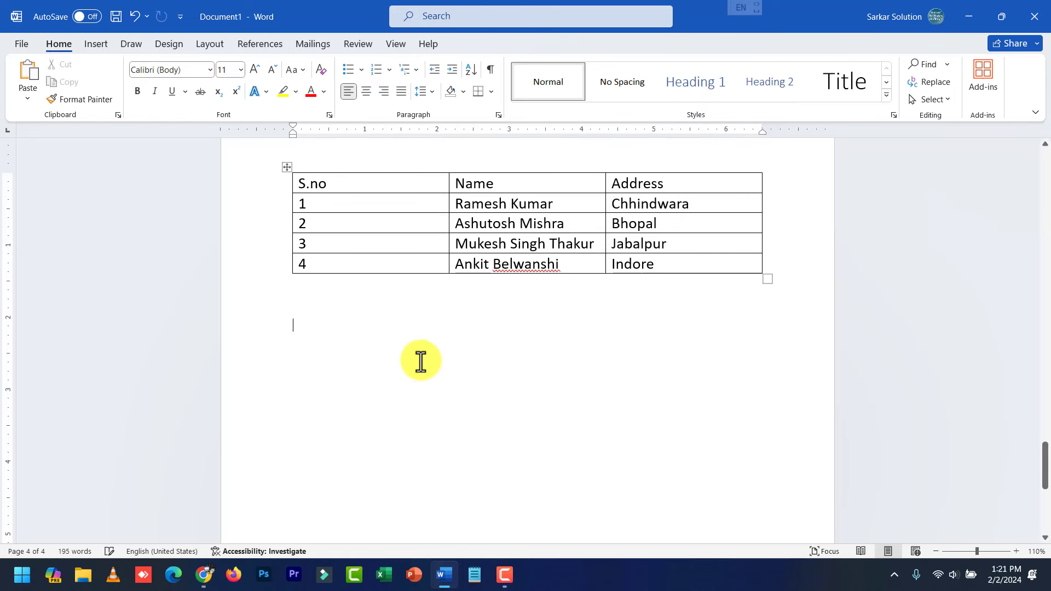
left_click(335, 187)
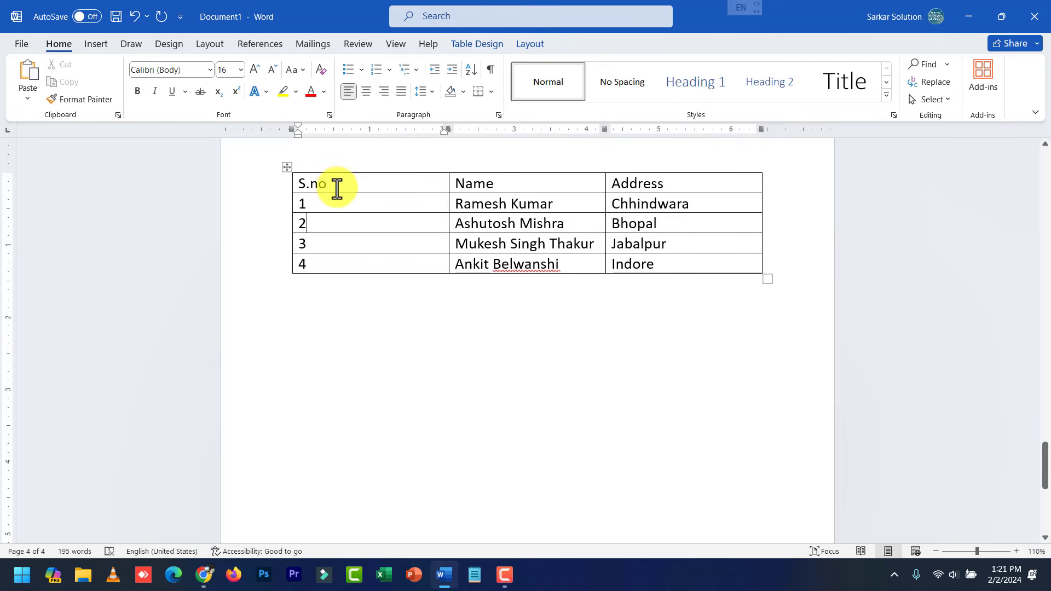
left_click(527, 46)
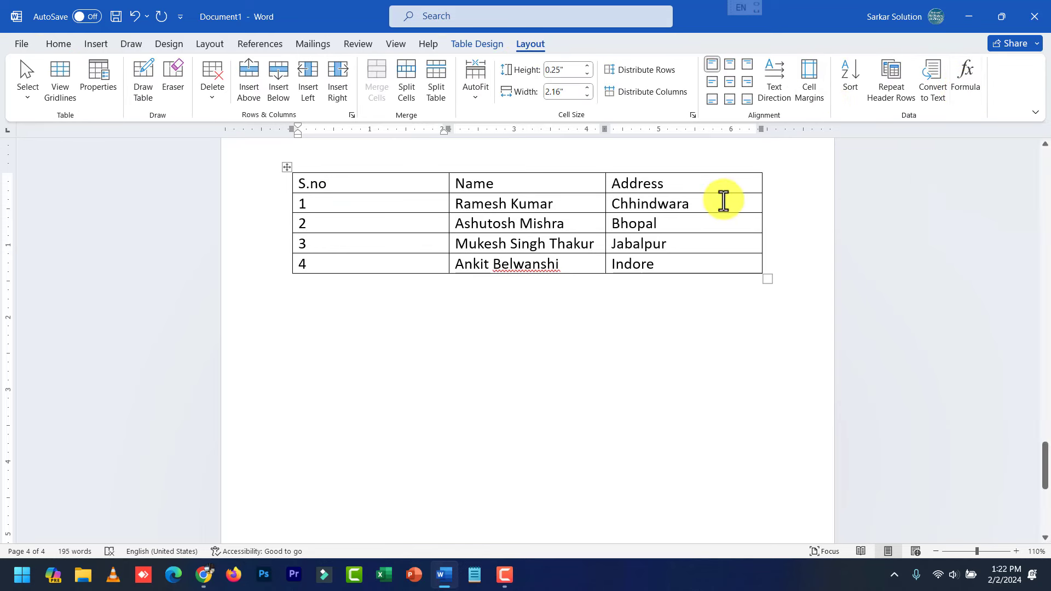
Rename the Address header to Fees and replace the first two addresses with 80000 and 90000.
left_click(718, 184)
double_click(635, 186)
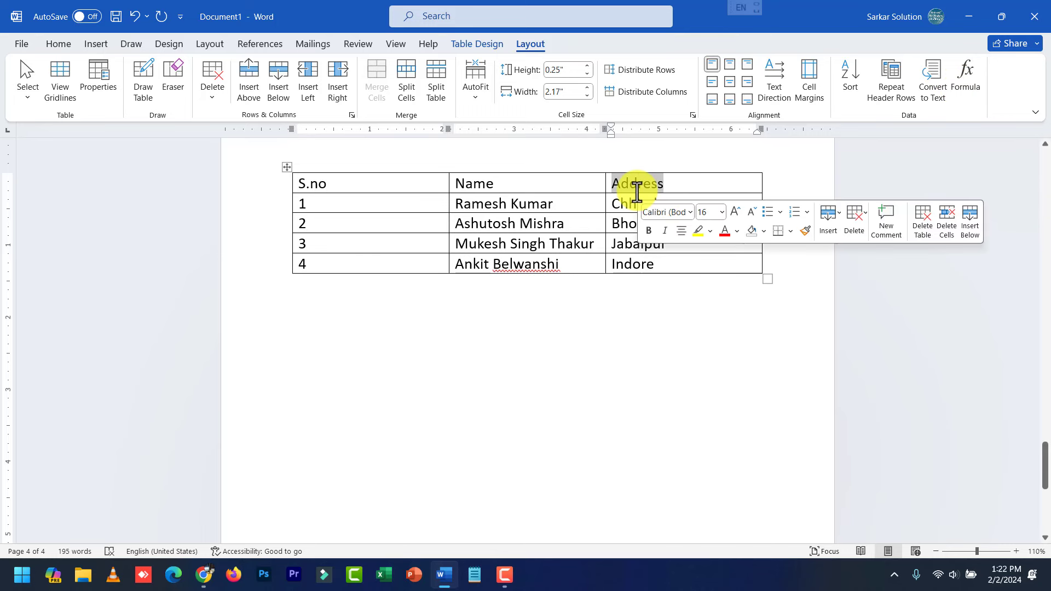
type("Fees")
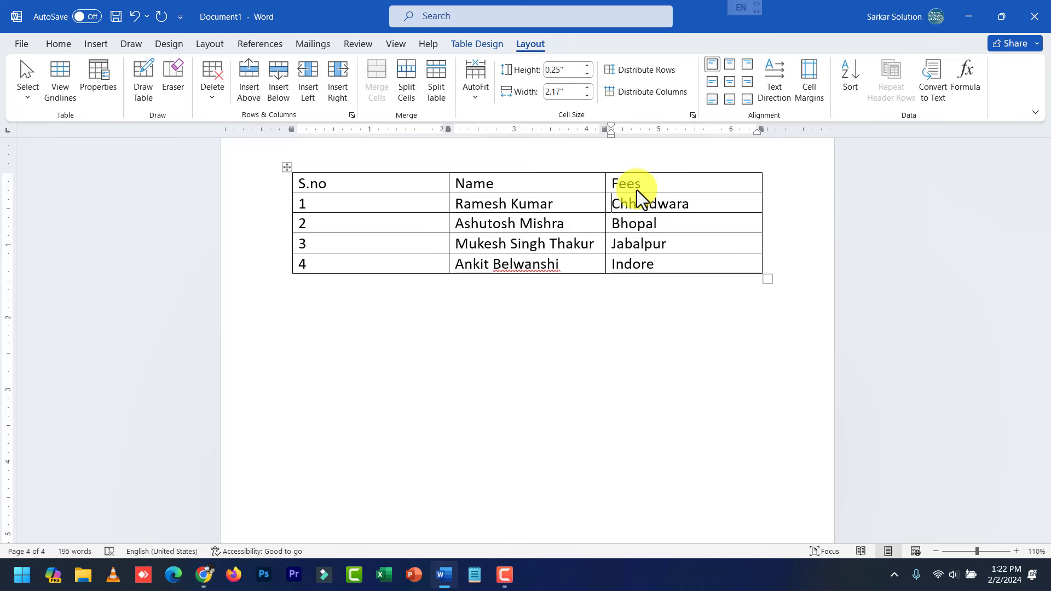
key("ctrl+shift+Right")
type("800")
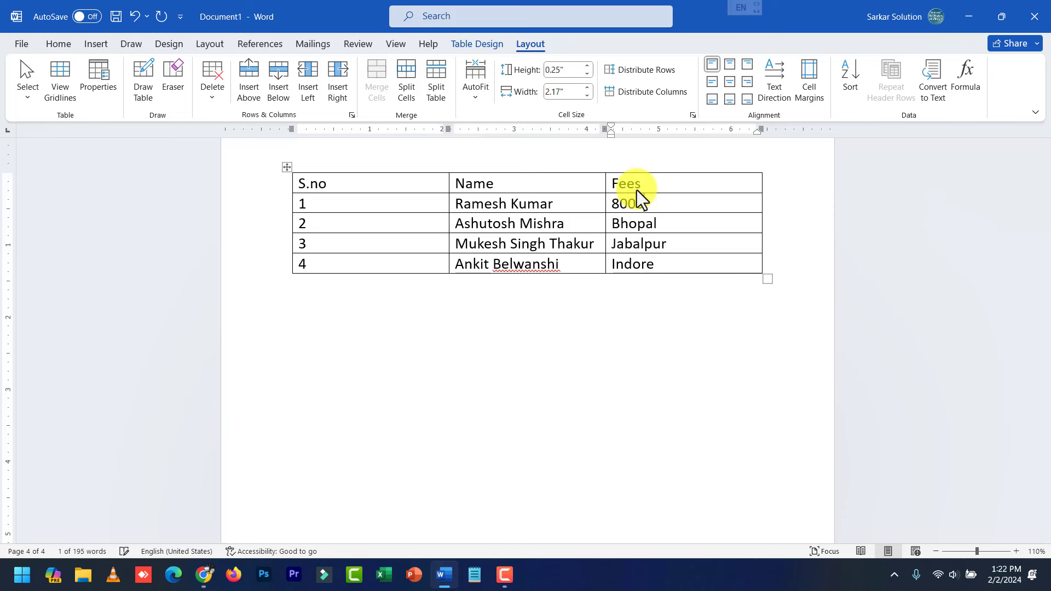
key("Down")
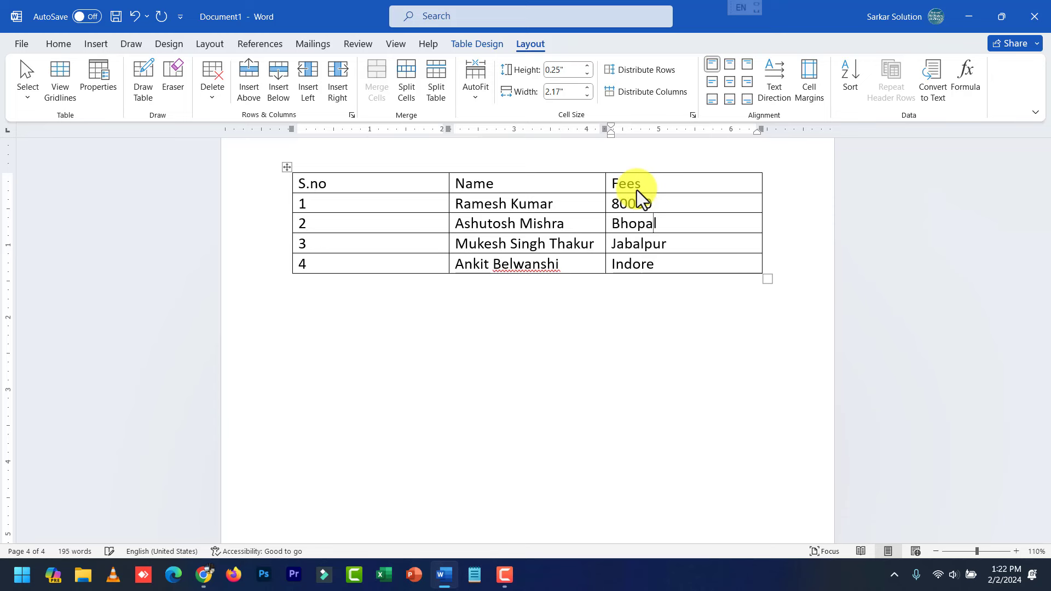
key("ctrl+shift+Left")
key("ctrl+shift+Left")
key("Right")
left_click_drag(612, 223, 635, 228)
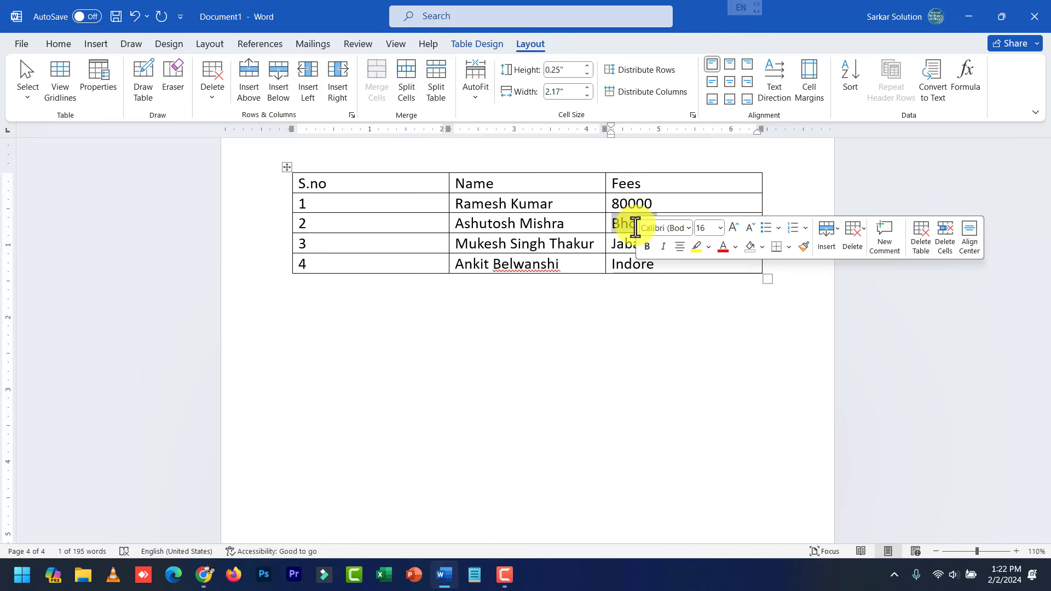
type("90000")
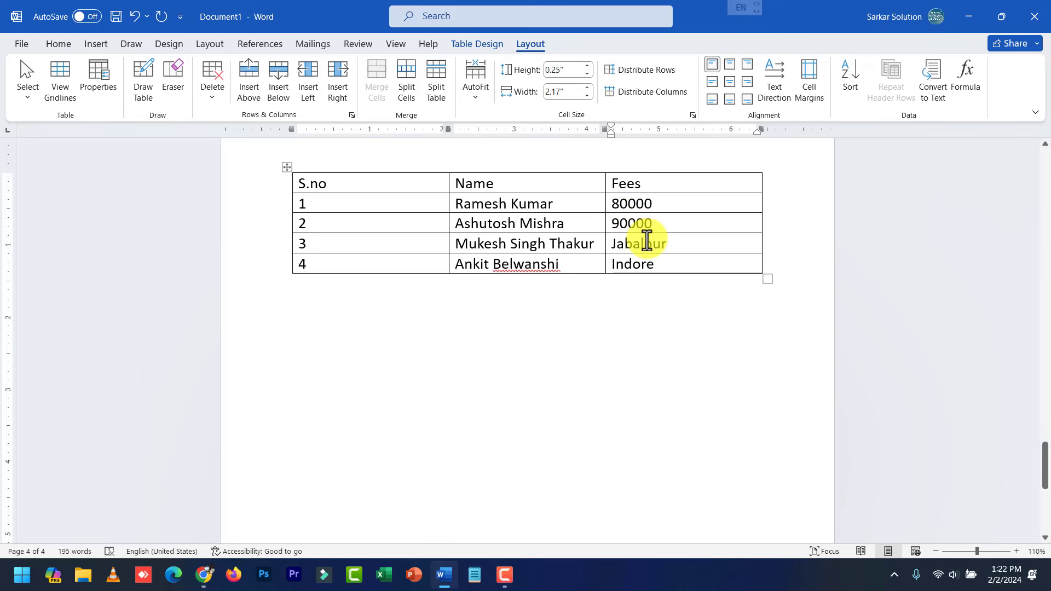
Replace Jabalpur with 150000 and begin clearing Indore without deleting the cell.
double_click(649, 241)
type("1500")
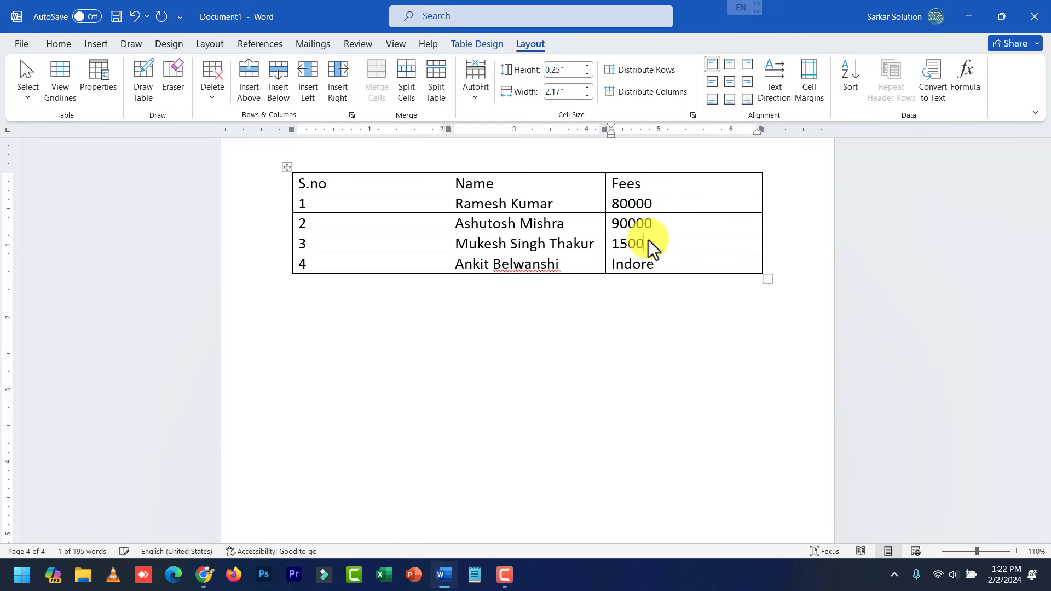
type("00")
triple_click(624, 266)
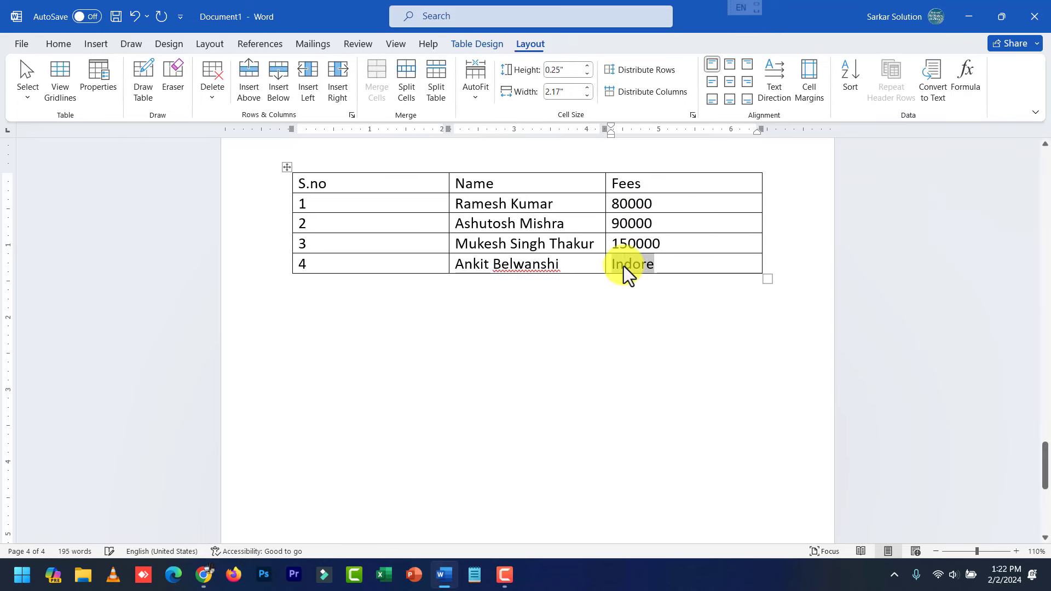
key("BackSpace")
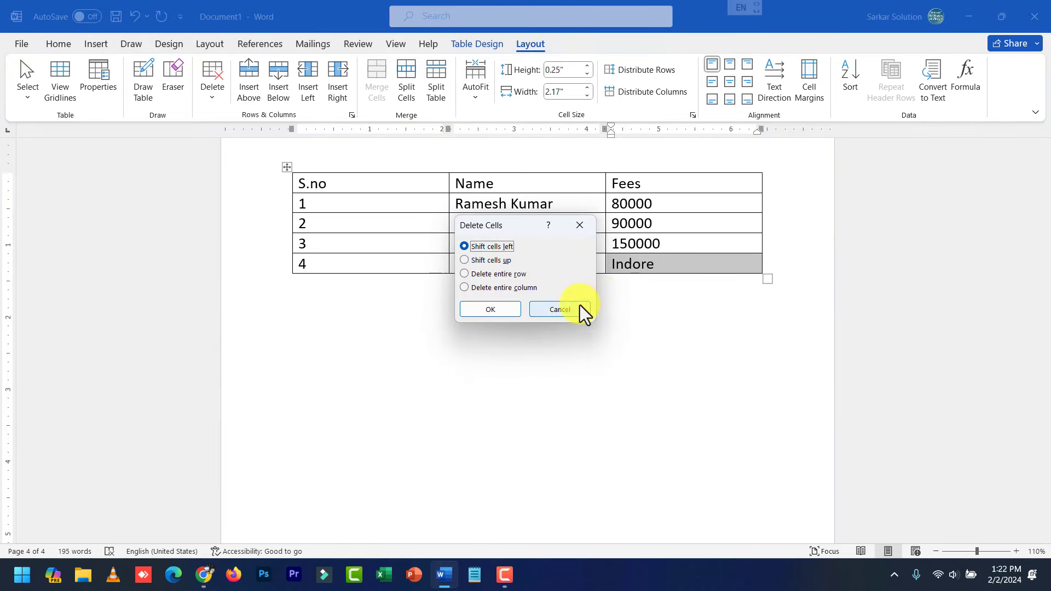
left_click(579, 308)
left_click(655, 267)
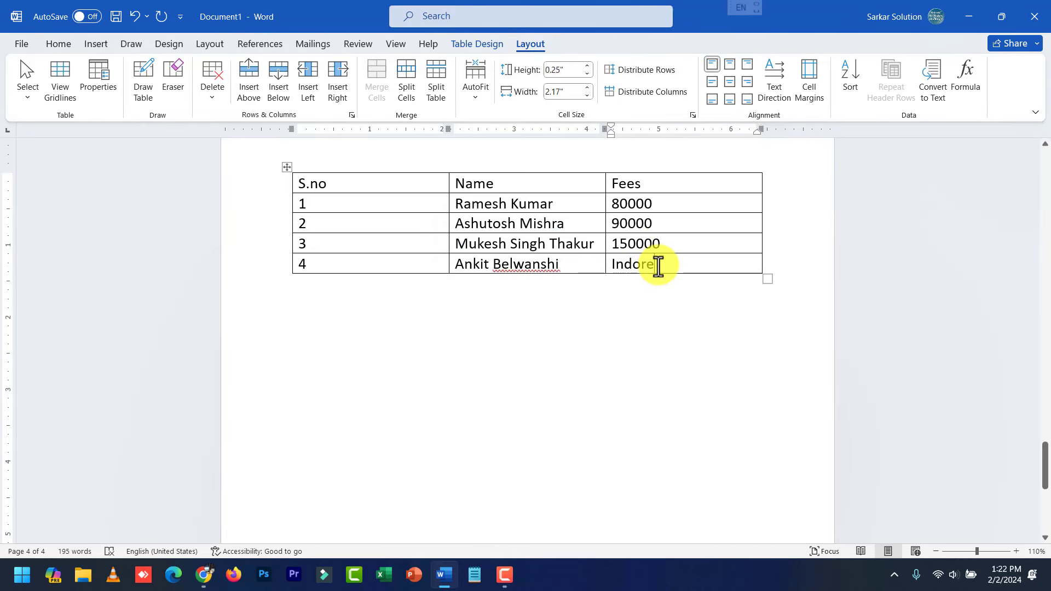
Erase Indore and insert a =SUM(ABOVE) formula so the last Fees cell shows 320000.
key("BackSpace")
key("BackSpace")
key("BackSpace")
key("BackSpace")
key("BackSpace")
key("BackSpace")
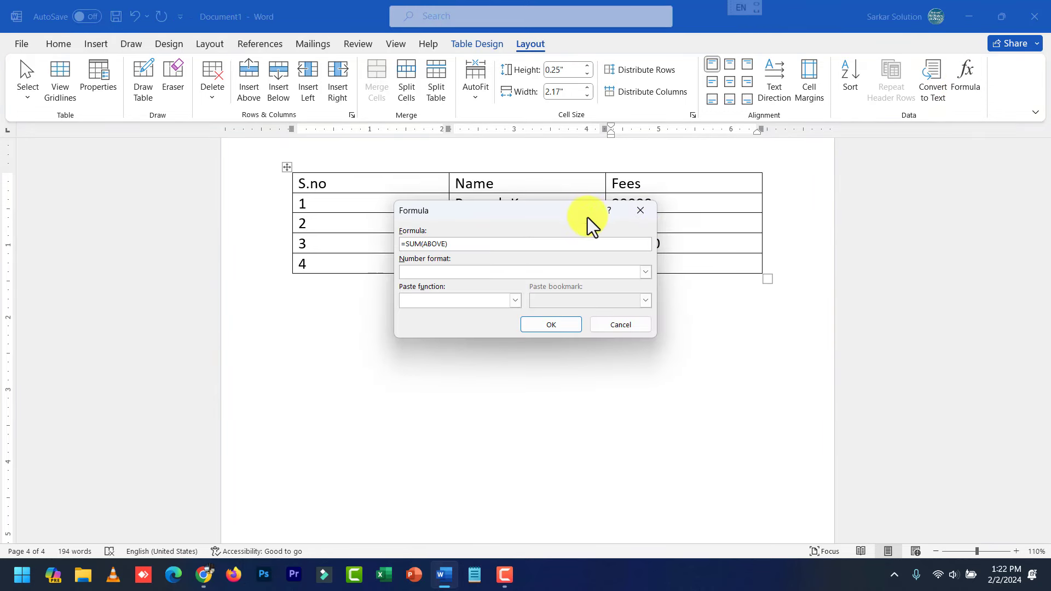
left_click_drag(587, 218, 583, 341)
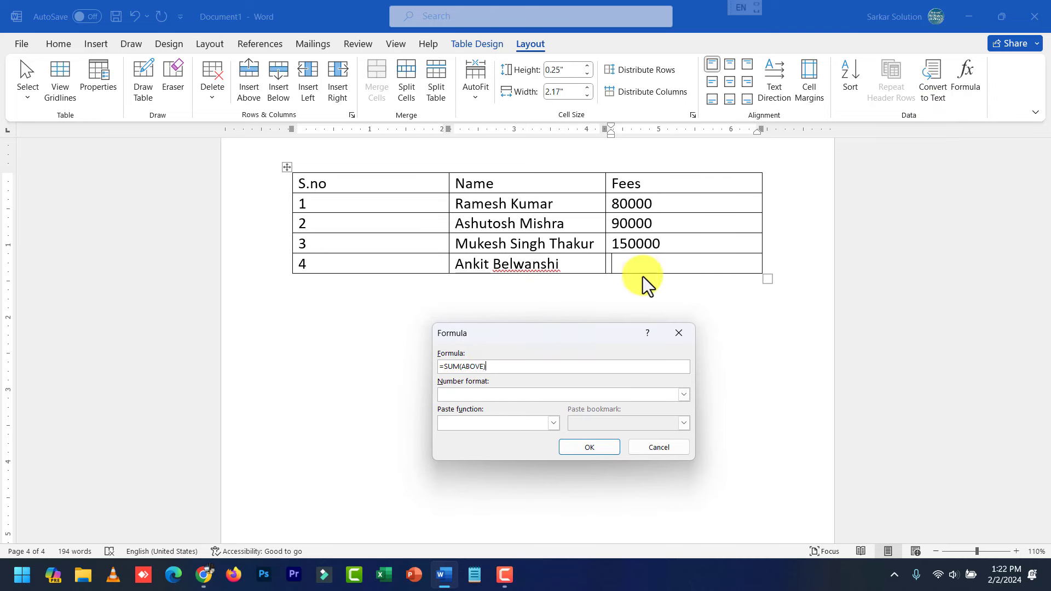
left_click(593, 450)
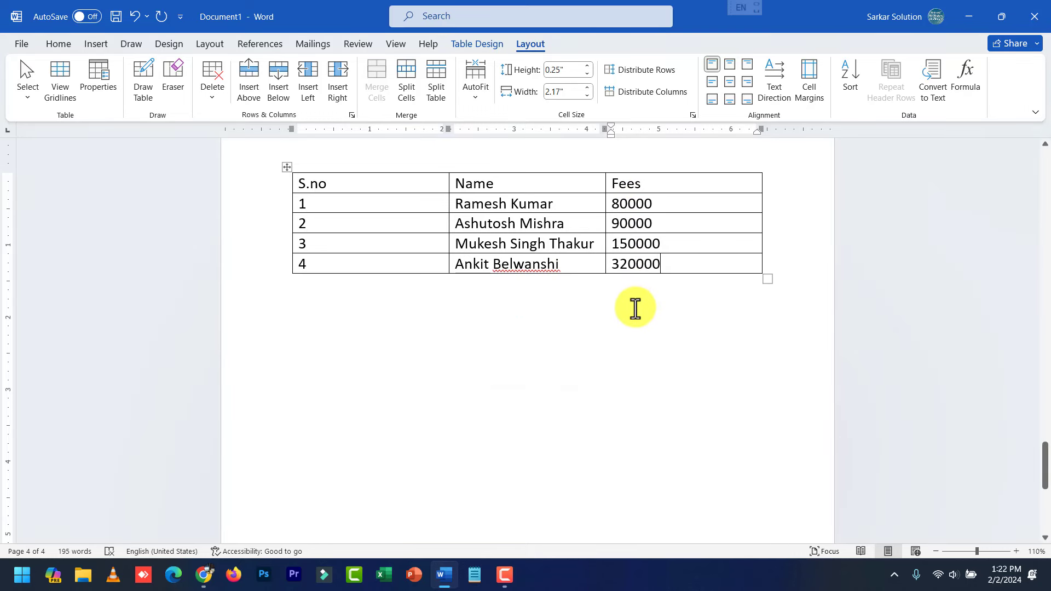
left_click_drag(671, 267, 612, 266)
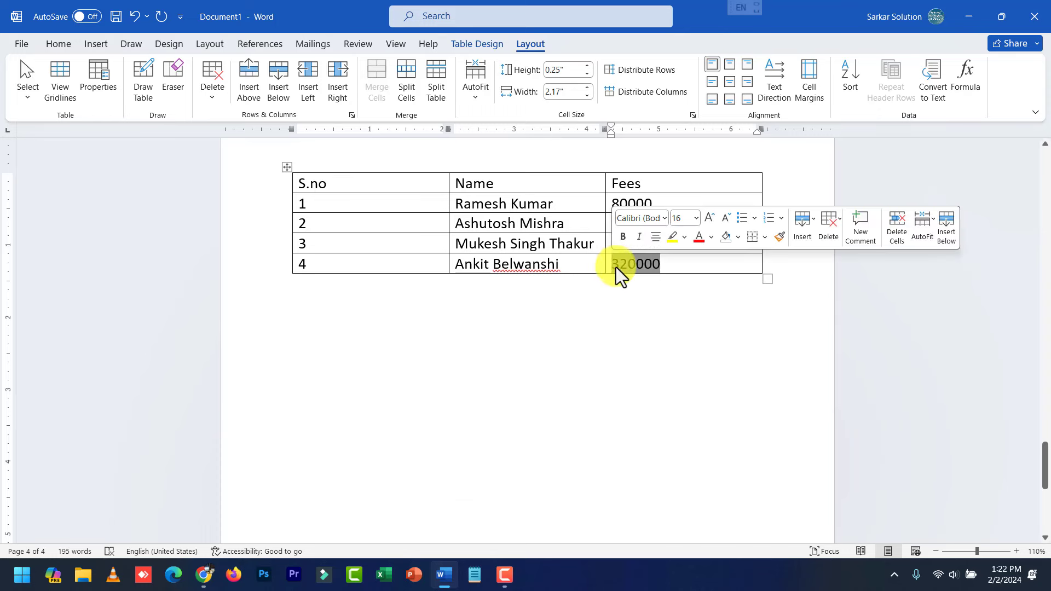
Select the entire fees table and switch View Gridlines on.
left_click(499, 358)
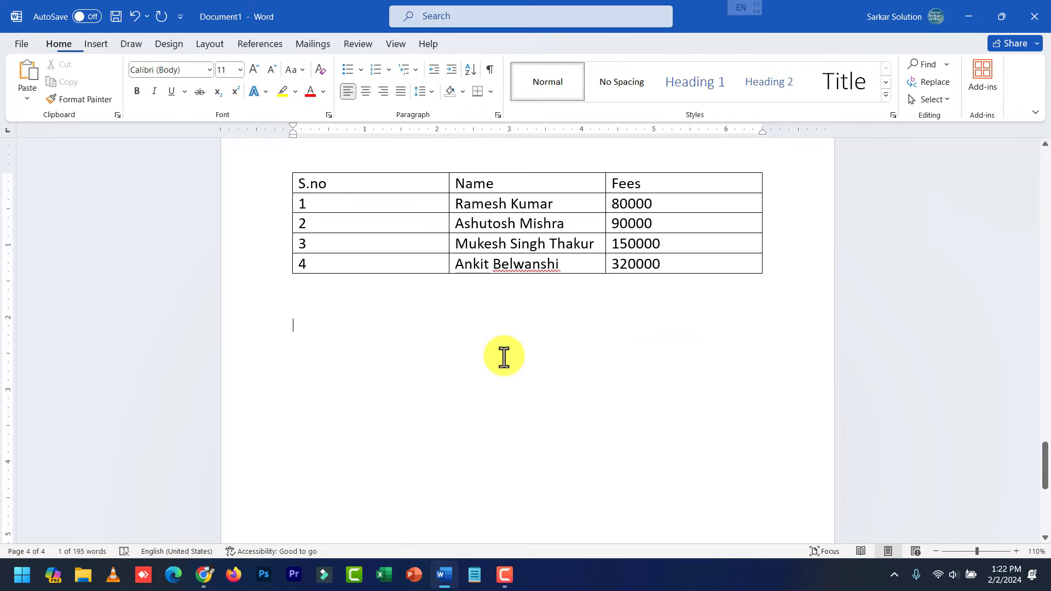
left_click(409, 203)
left_click(523, 45)
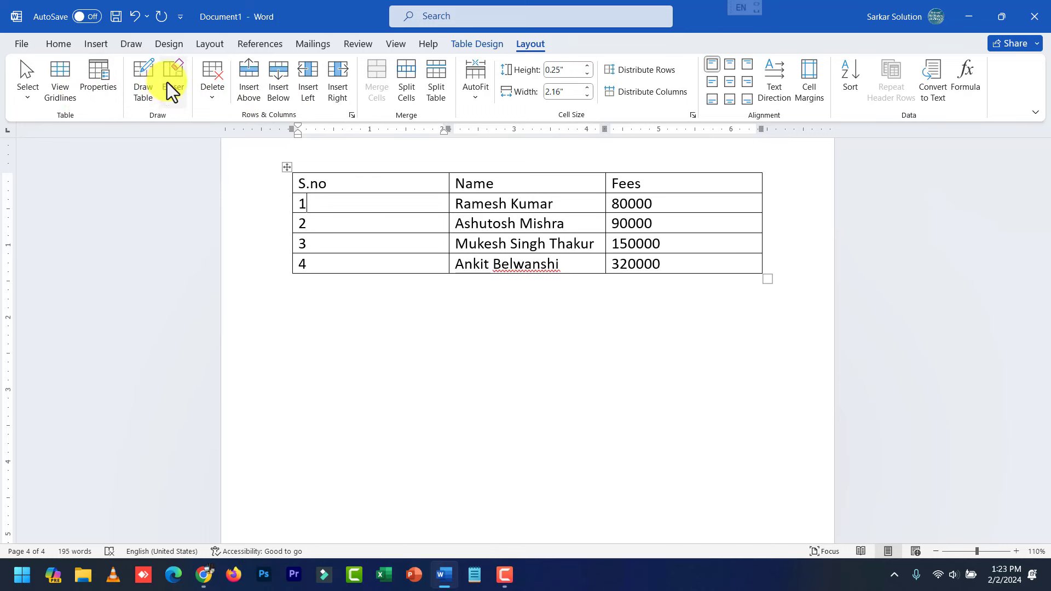
left_click(323, 183)
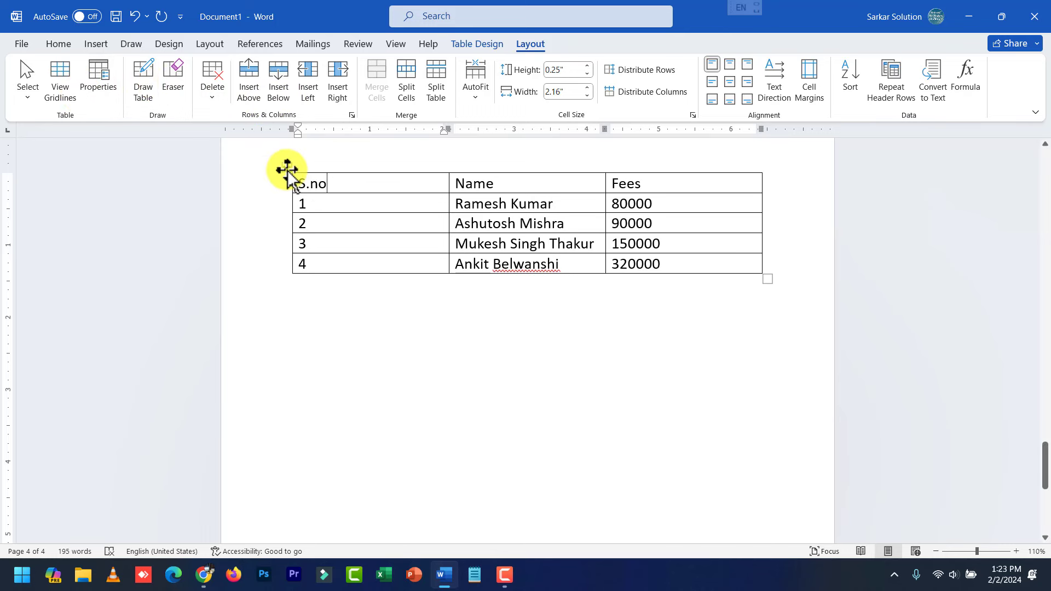
left_click(288, 167)
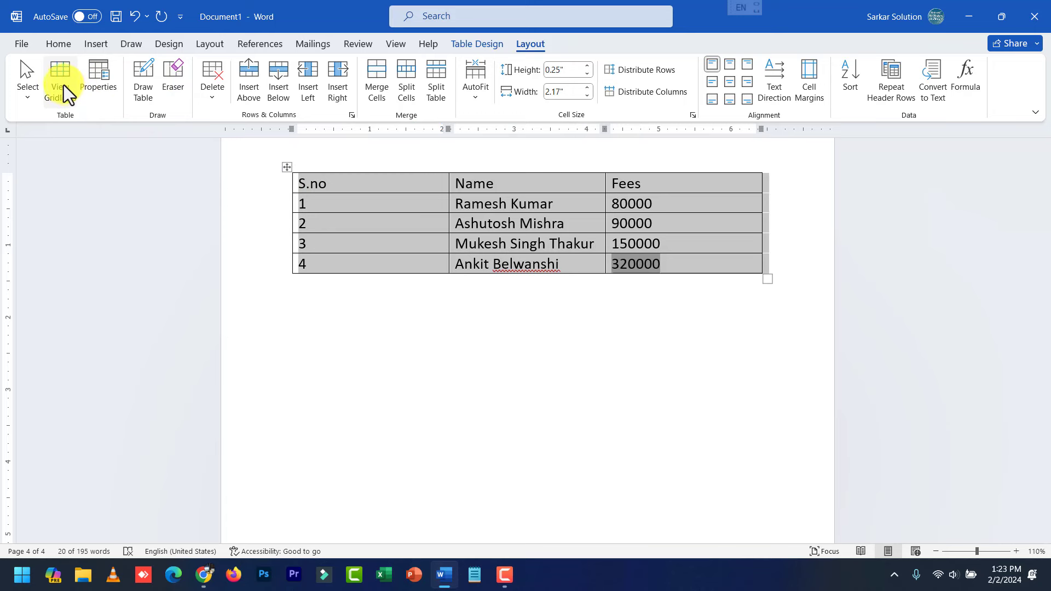
left_click(71, 106)
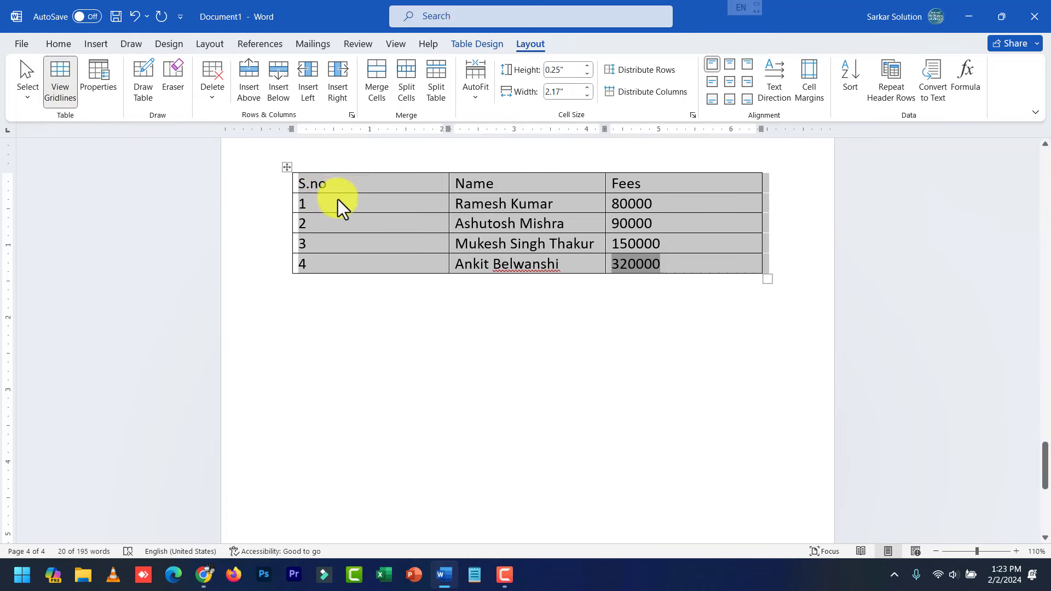
Apply the orange Grid Table 5 style to the fees table.
left_click(500, 44)
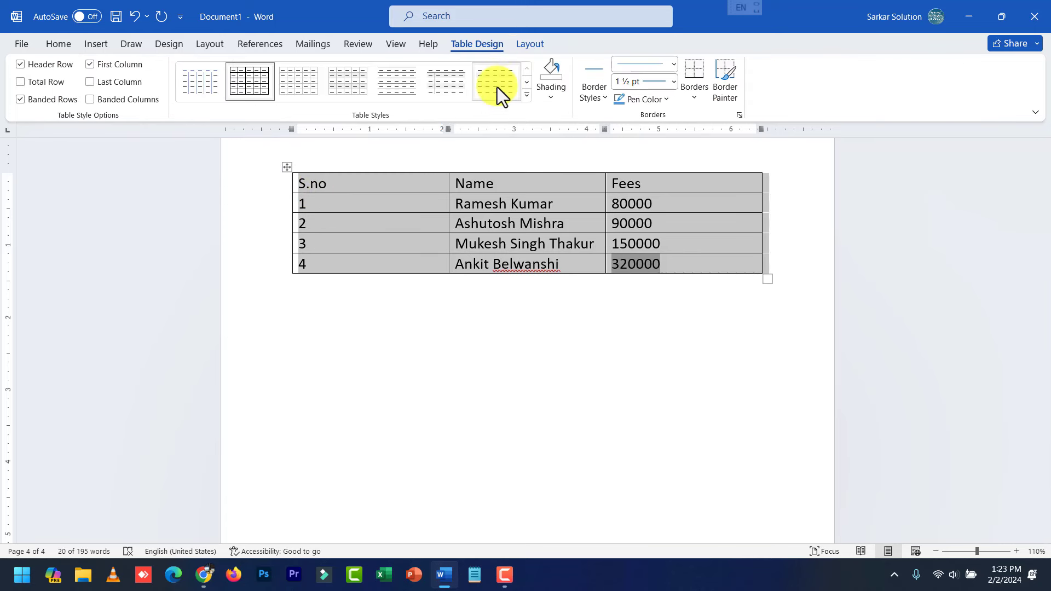
left_click(527, 96)
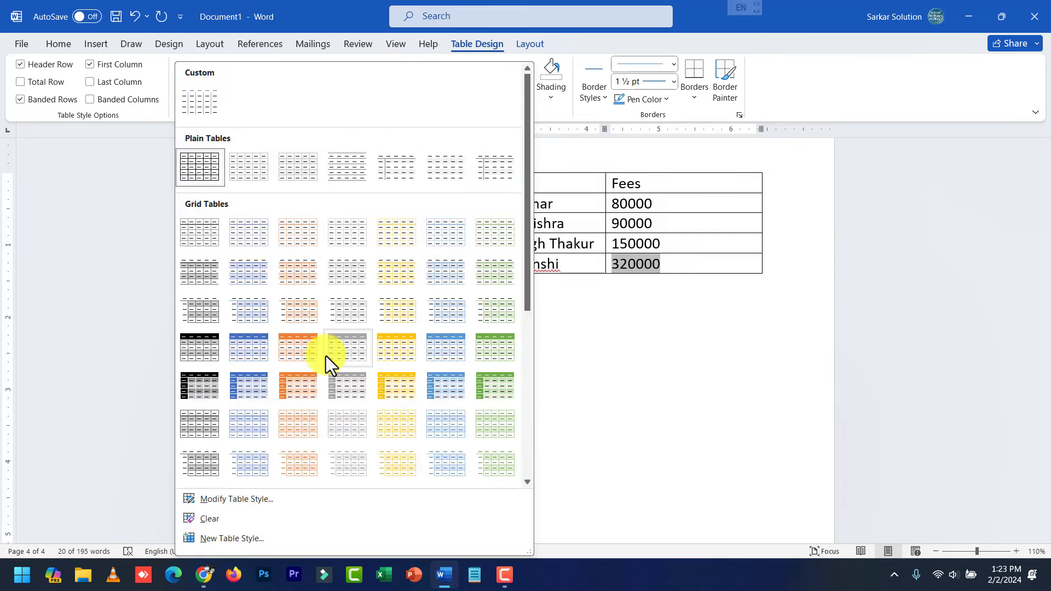
left_click(304, 379)
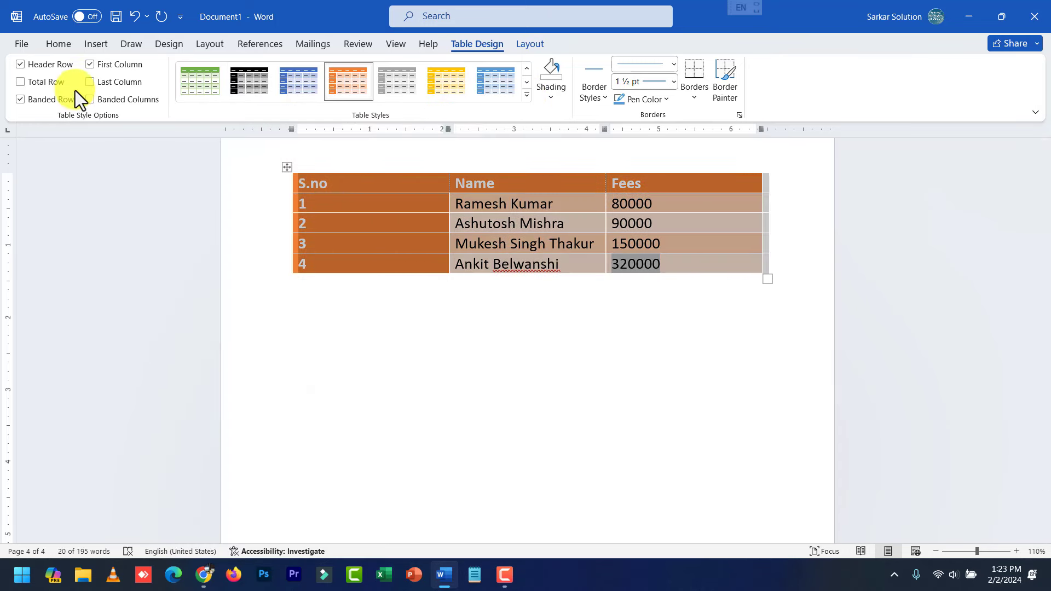
Reselect the whole table and switch View Gridlines back off.
left_click(540, 42)
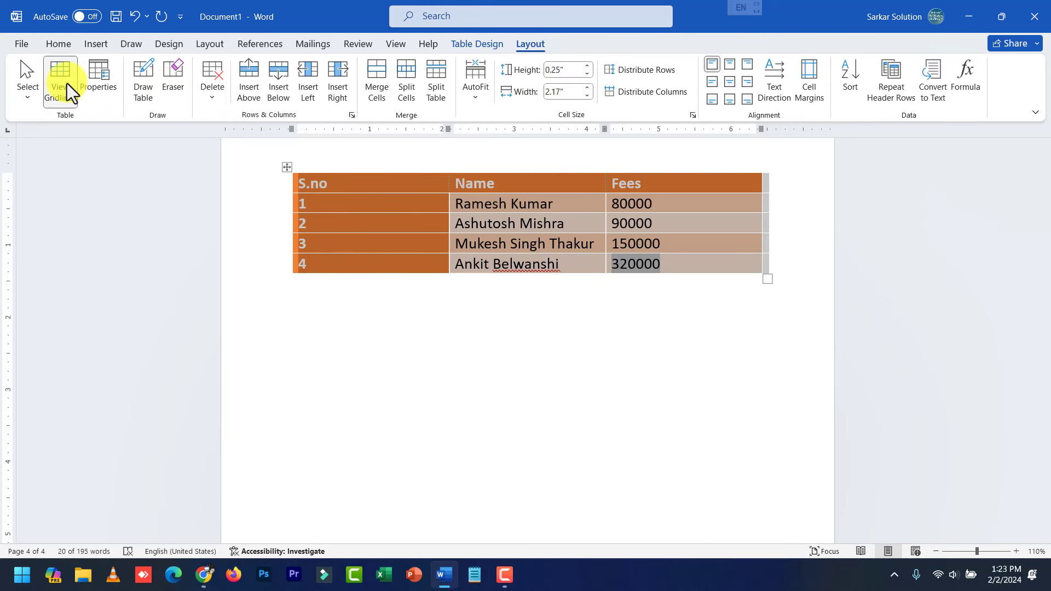
left_click(461, 201)
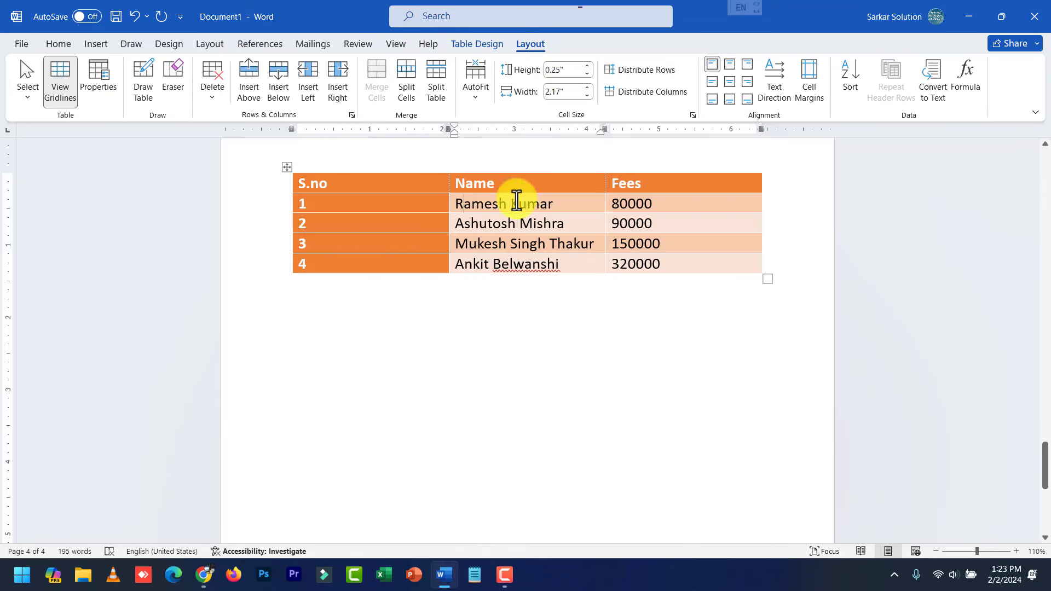
left_click(287, 167)
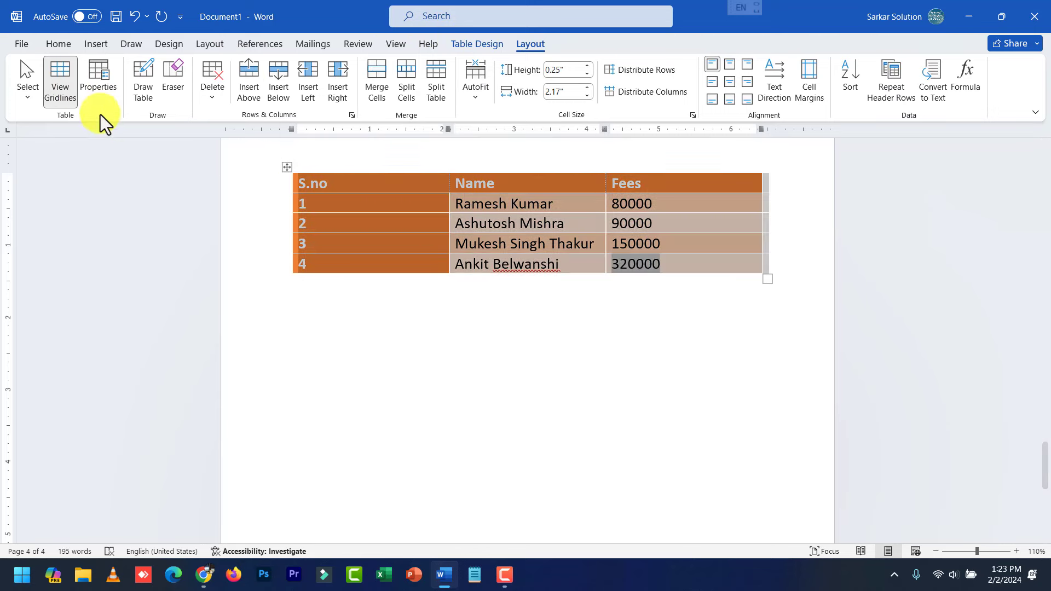
left_click(65, 90)
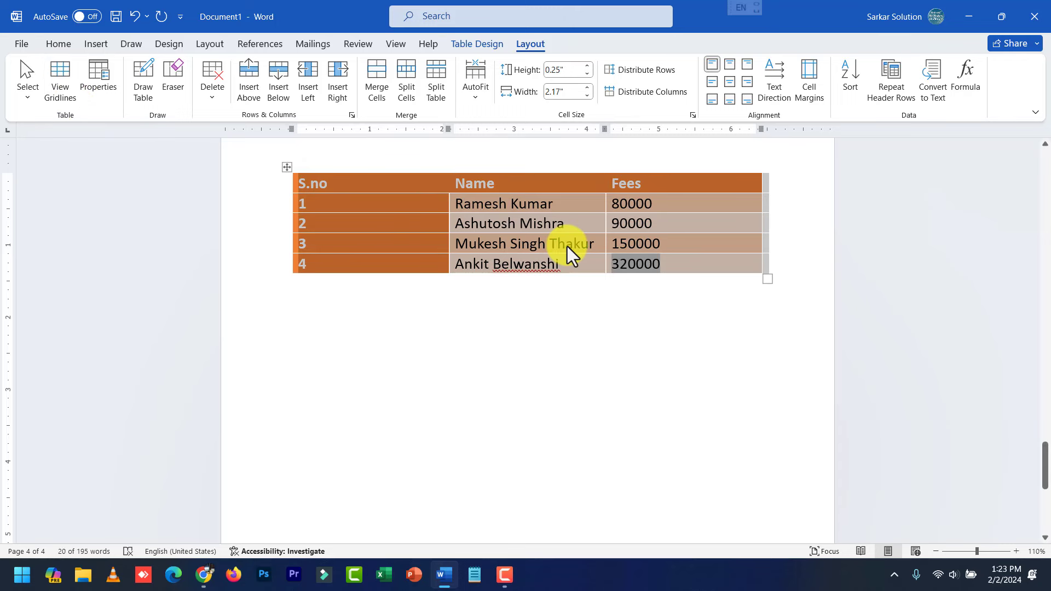
left_click(59, 43)
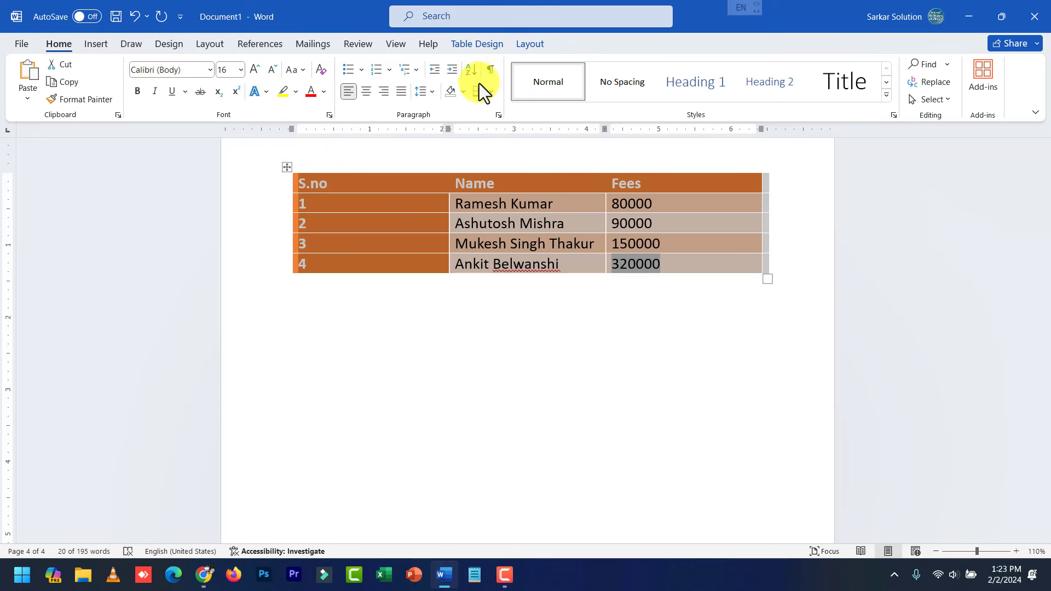
Set the fees table to No Border and turn View Gridlines back on.
left_click(488, 96)
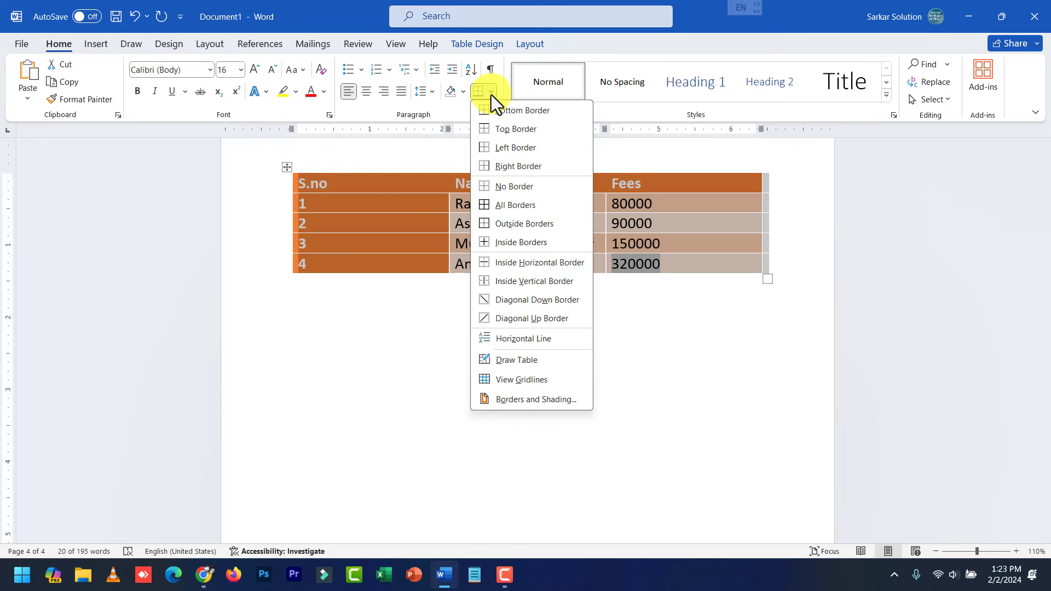
left_click(509, 186)
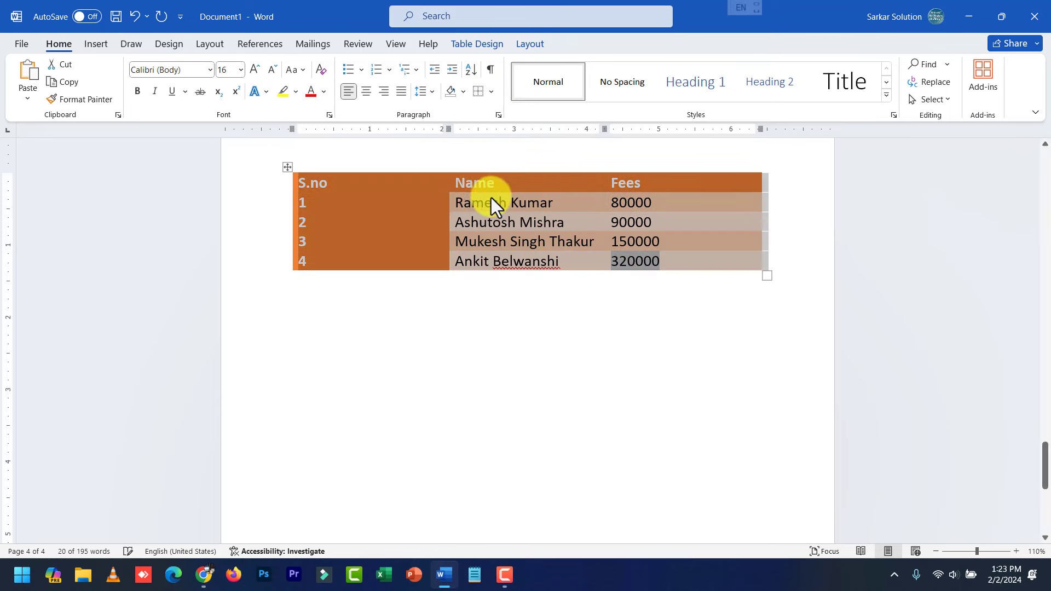
left_click(491, 202)
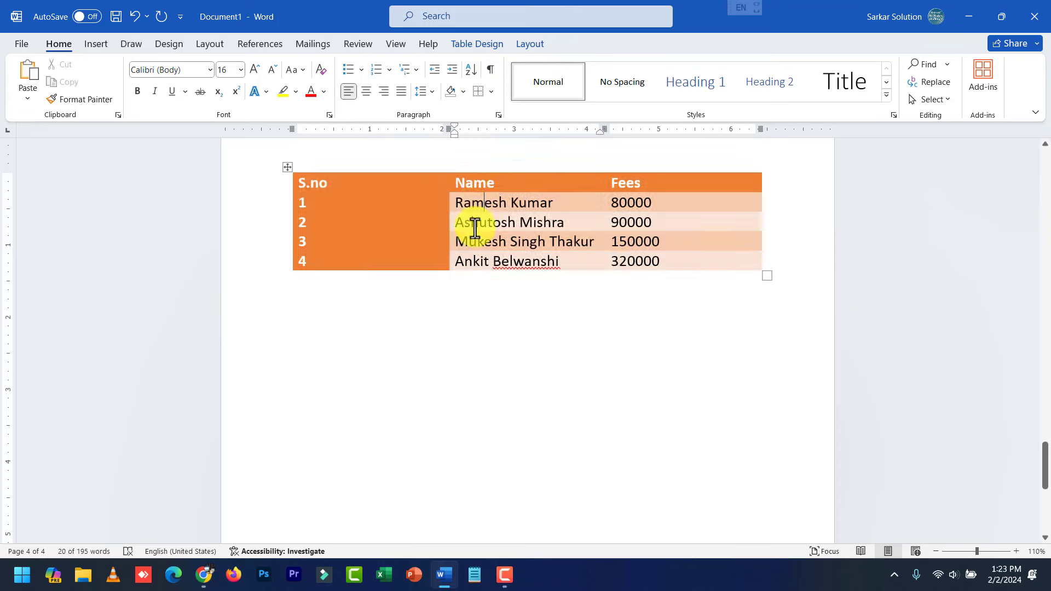
left_click(287, 167)
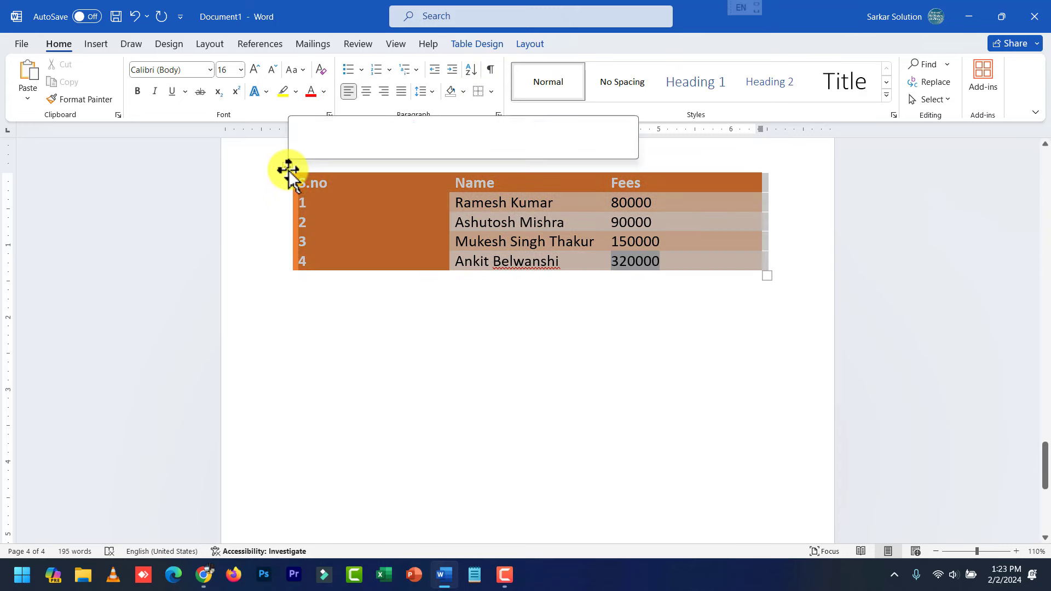
left_click(521, 44)
left_click(66, 93)
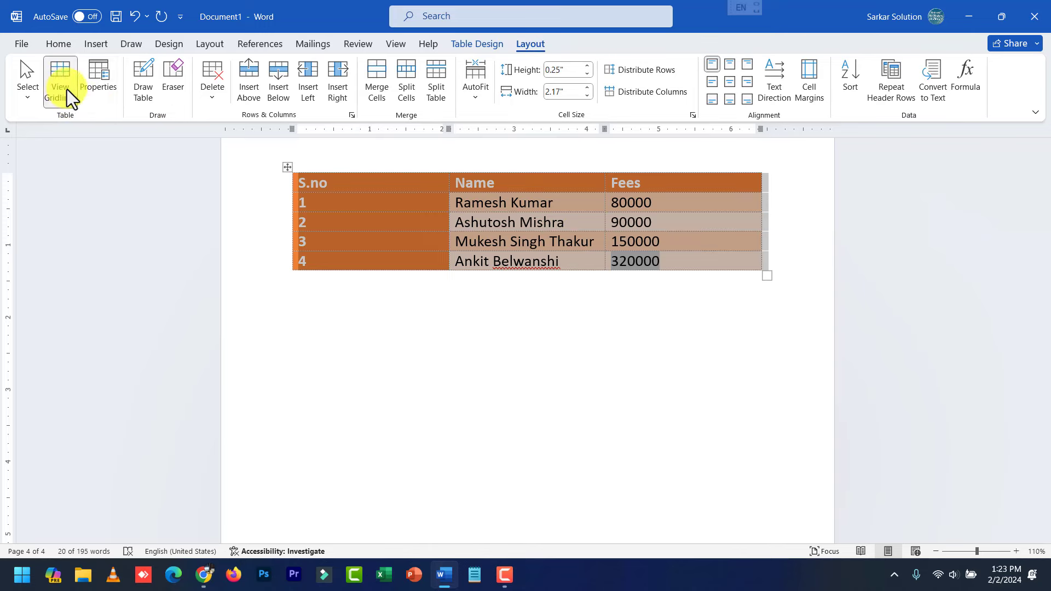
left_click(570, 238)
Zoom from 110% to 210% to inspect the finished orange fees table.
scroll(547, 224, "up", 4, "ctrl")
scroll(517, 213, "up", 2, "ctrl")
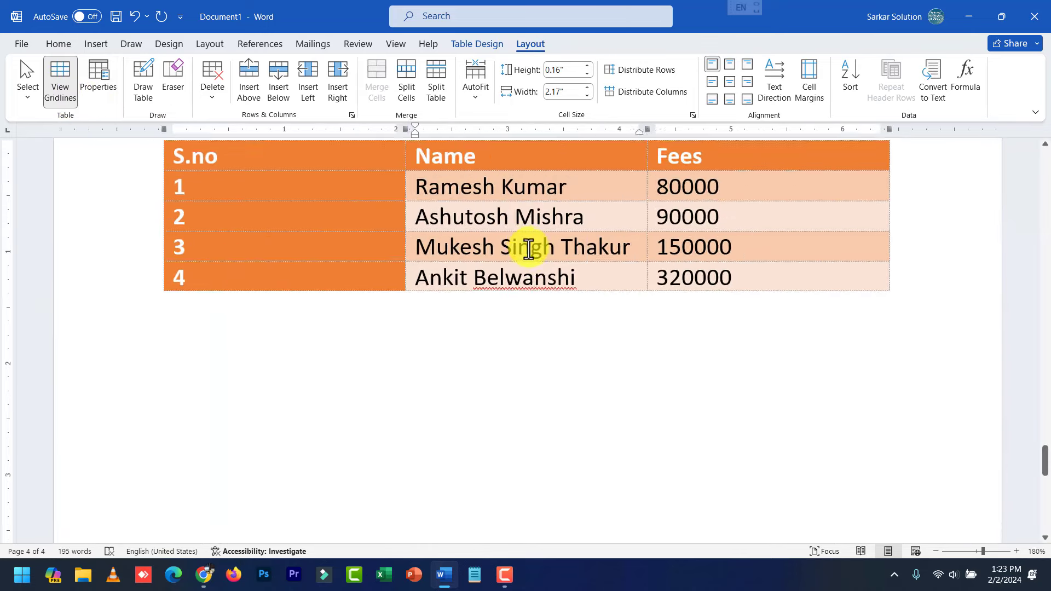
scroll(527, 249, "up", 4, "ctrl")
scroll(530, 252, "up", 5)
scroll(543, 264, "down", 4)
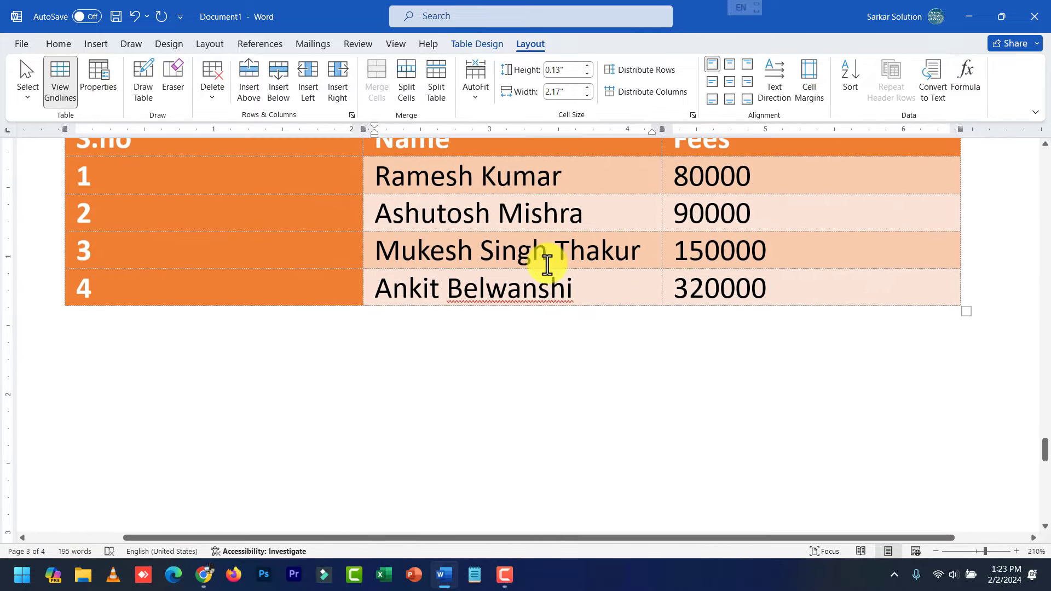
scroll(545, 265, "up", 2)
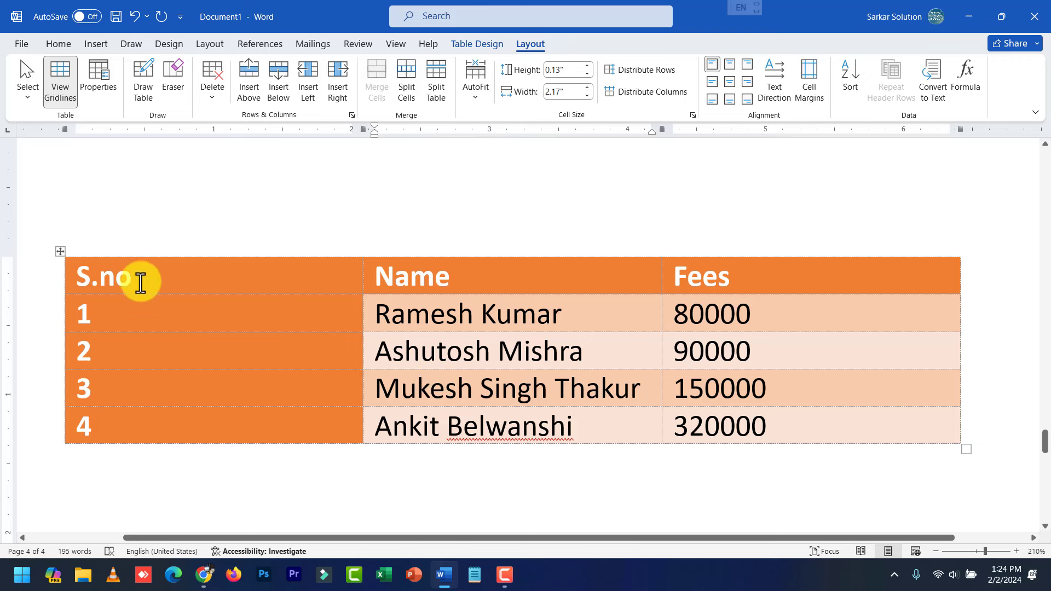
Turn off gridlines and apply All Borders to every cell of the fees table.
left_click(60, 252)
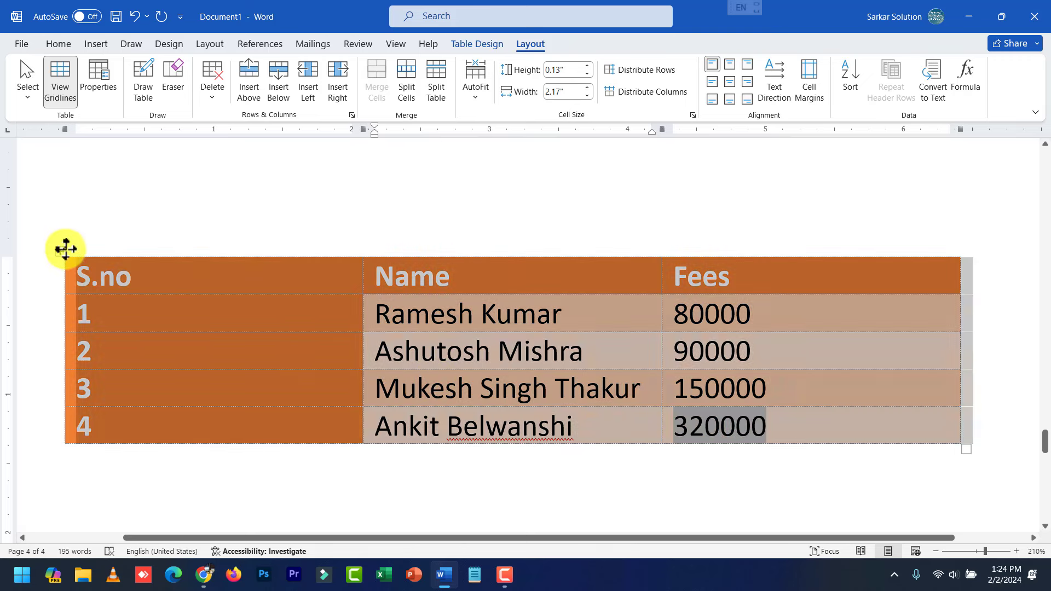
left_click(64, 91)
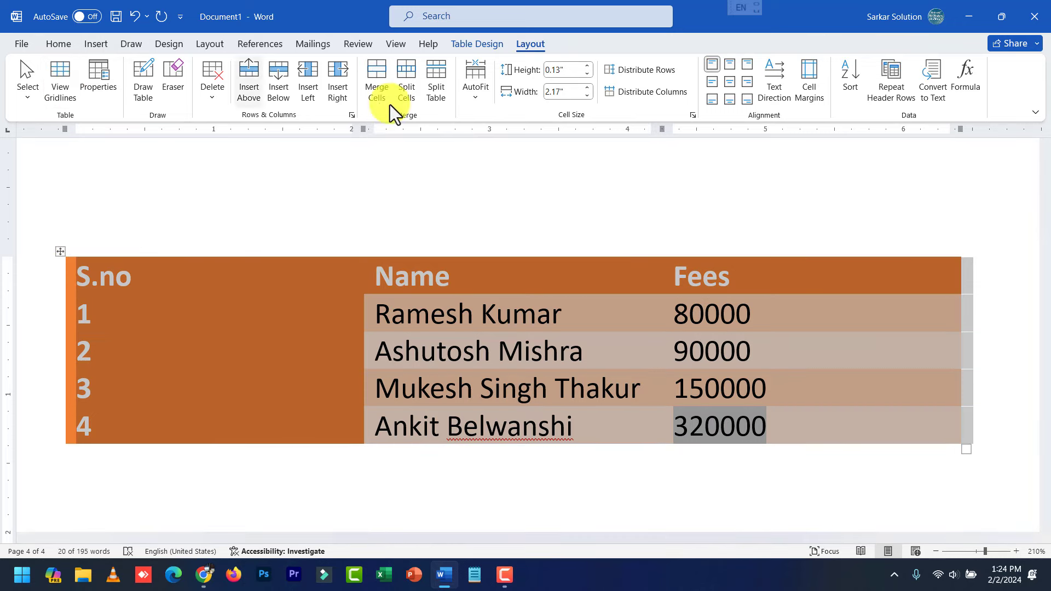
left_click(486, 44)
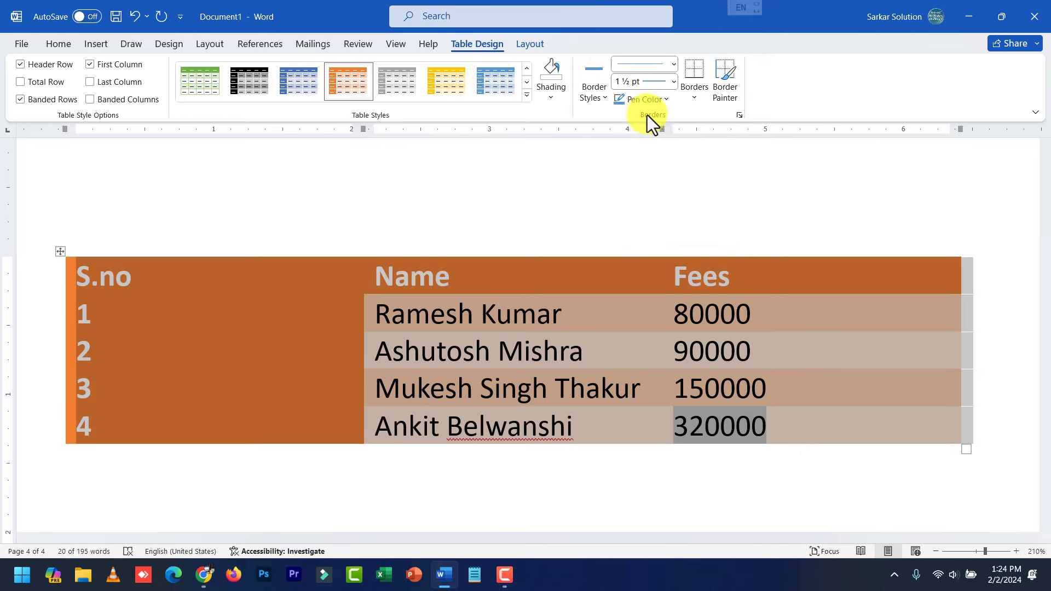
left_click(693, 97)
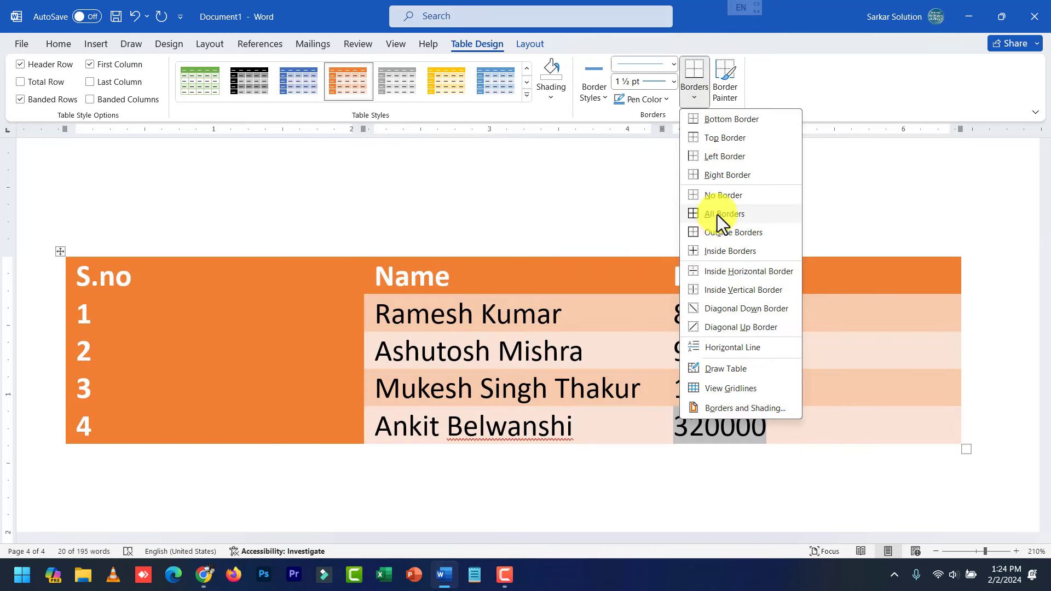
left_click(717, 213)
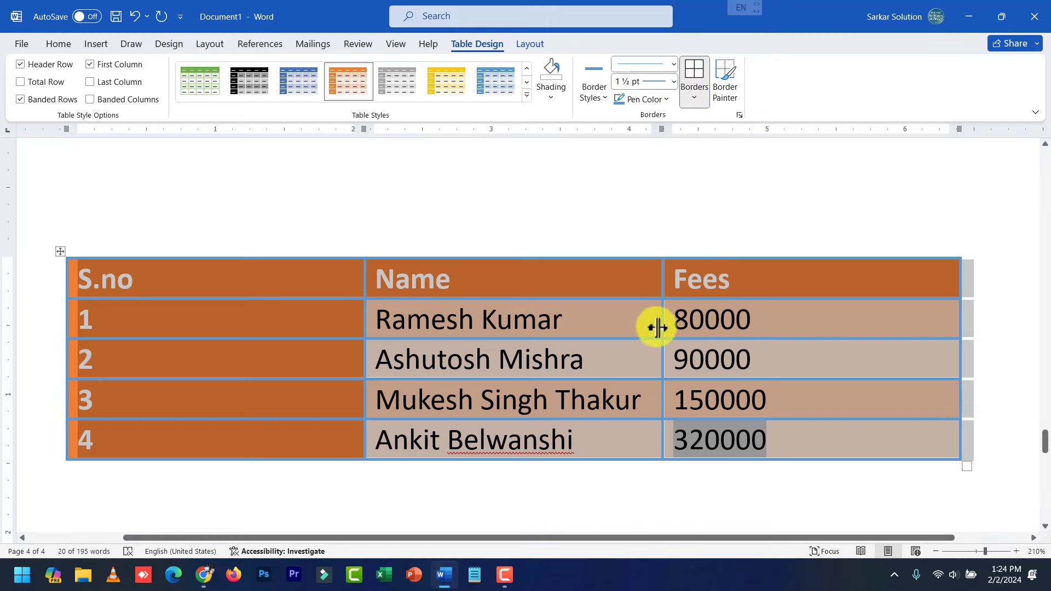
Move the cursor out of the table onto a new blank line below it.
left_click(570, 399)
scroll(527, 442, "down", 3)
key("ctrl+End")
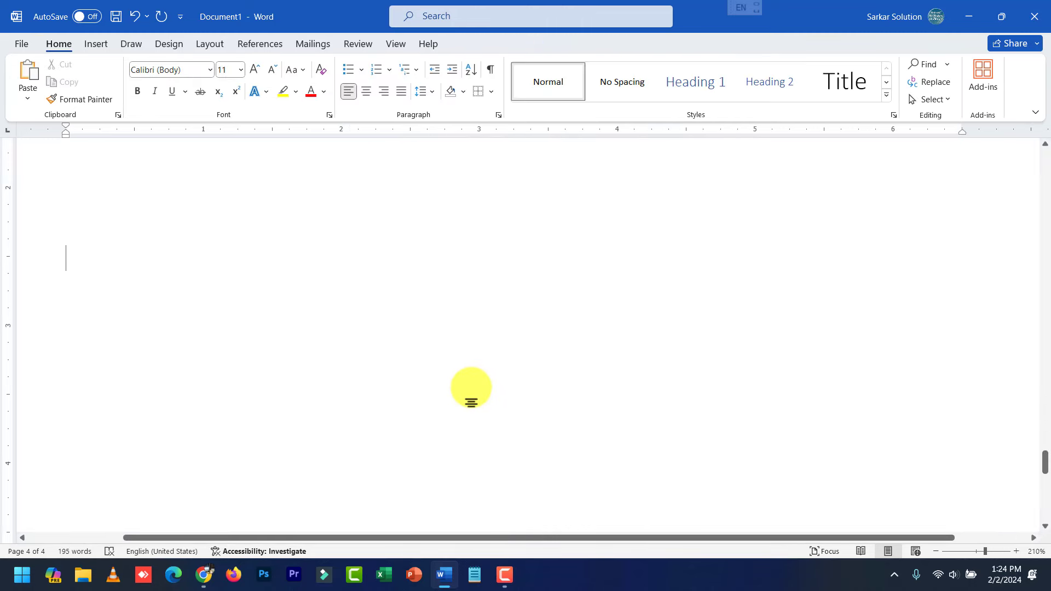
key("Return")
Insert the 'logo' picture from the Pictures folder on this device.
left_click(104, 45)
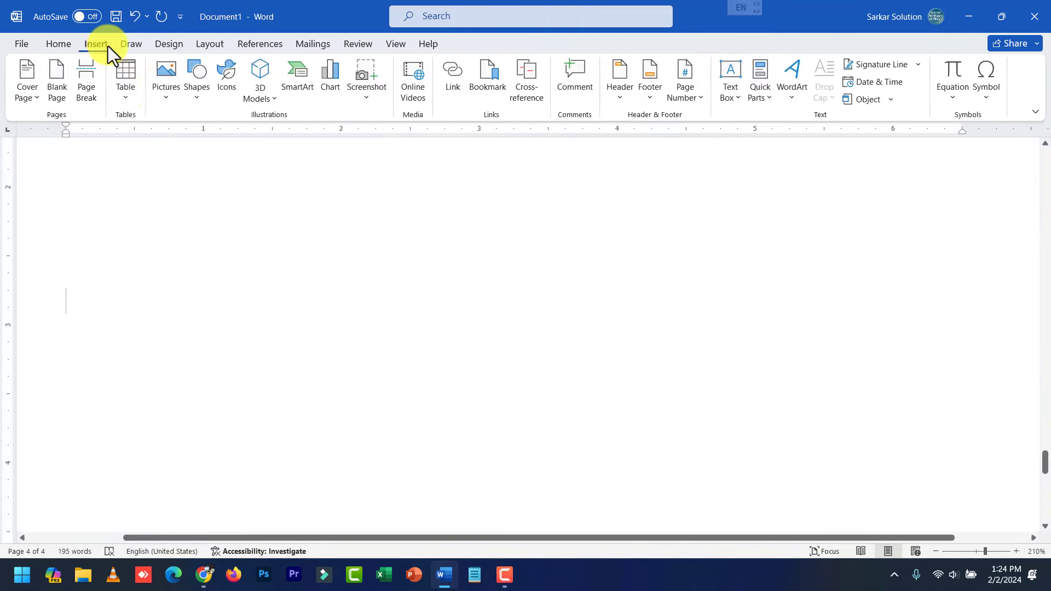
left_click(167, 101)
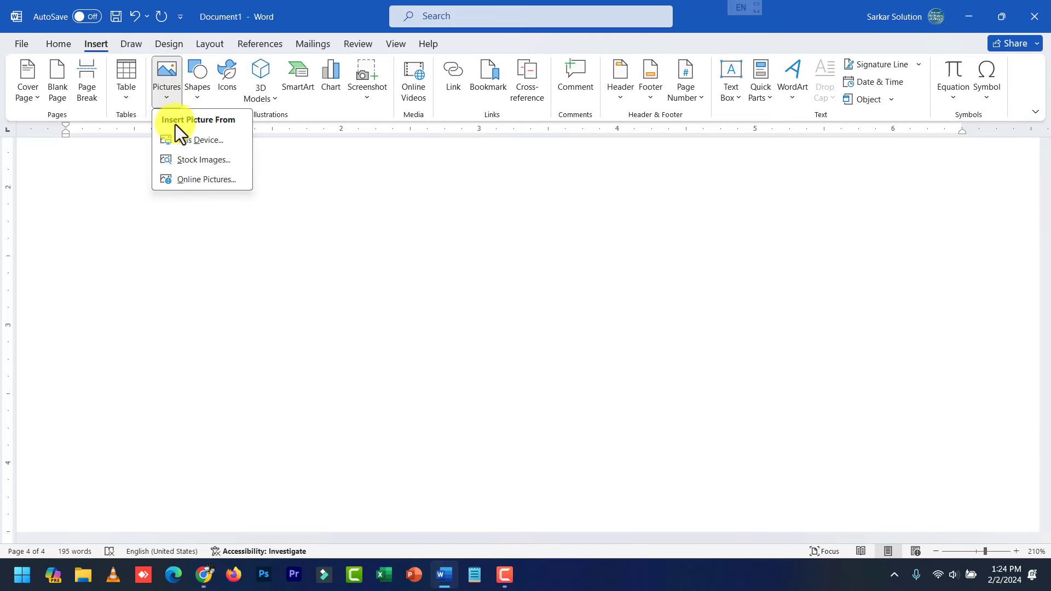
left_click(189, 143)
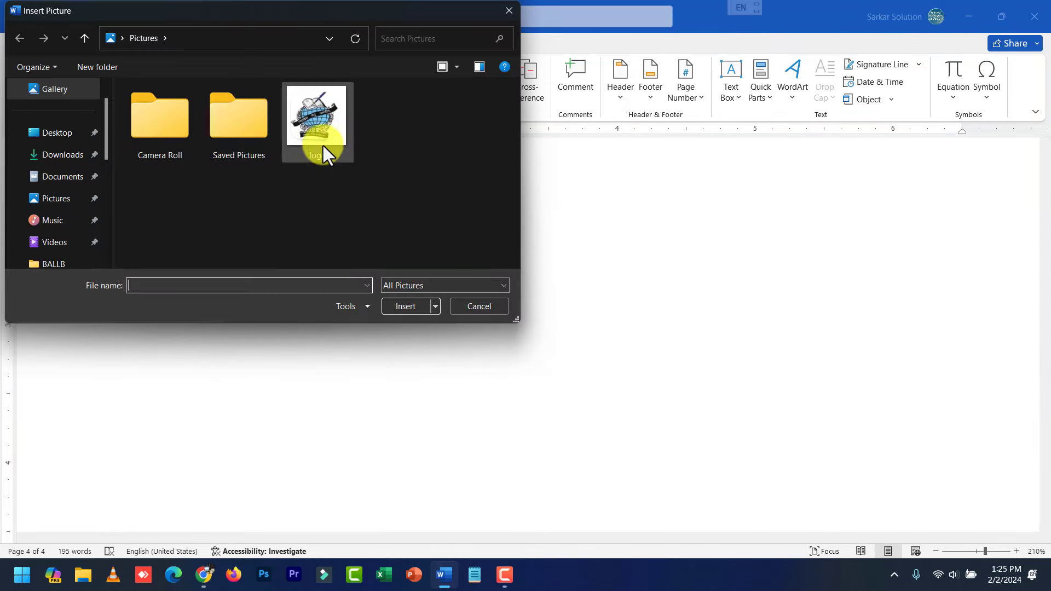
left_click(317, 131)
left_click(399, 304)
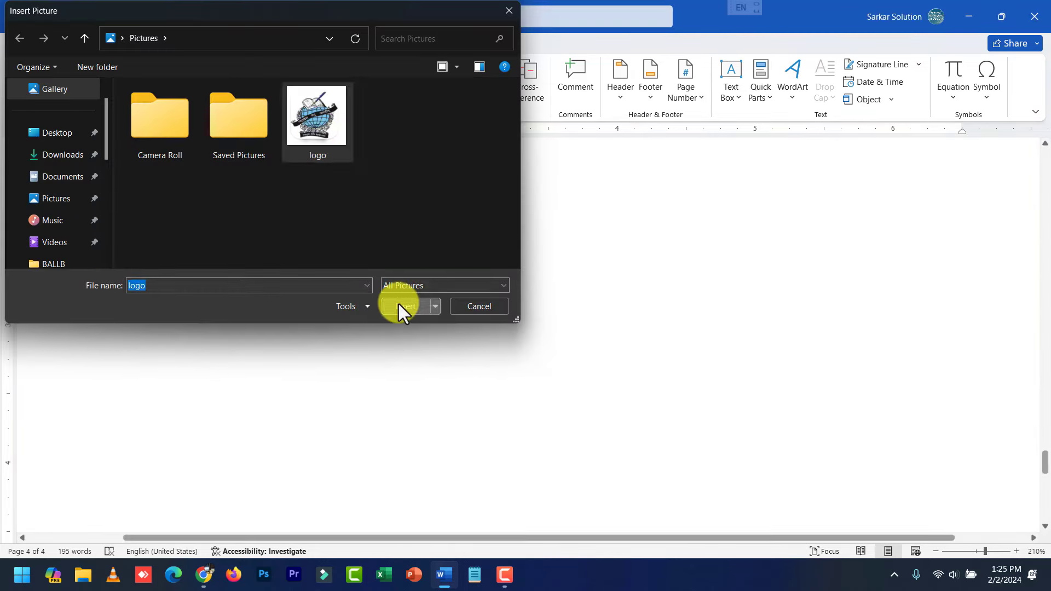
Resize the logo to 1.83 inches square and apply the Bevel Perspective picture style.
scroll(389, 293, "down", 3, "ctrl")
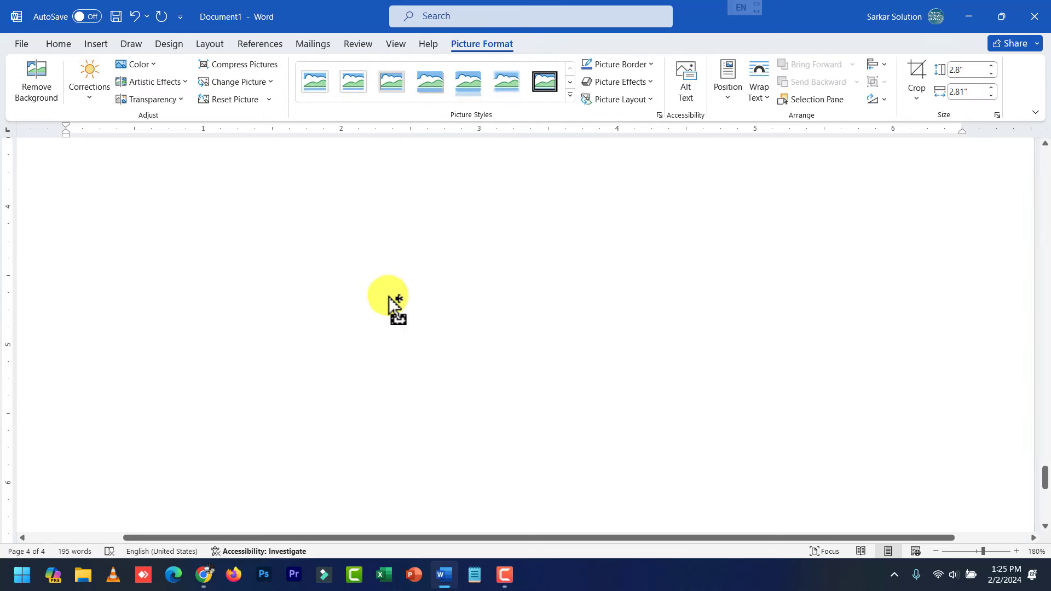
scroll(385, 309, "up", 1)
scroll(378, 323, "up", 2)
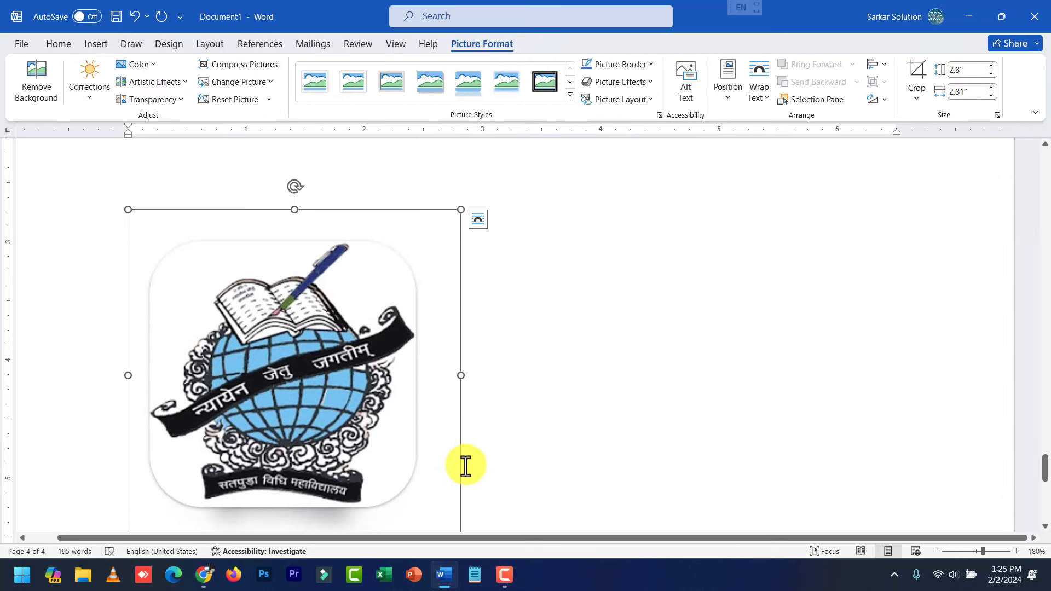
scroll(465, 463, "down", 1)
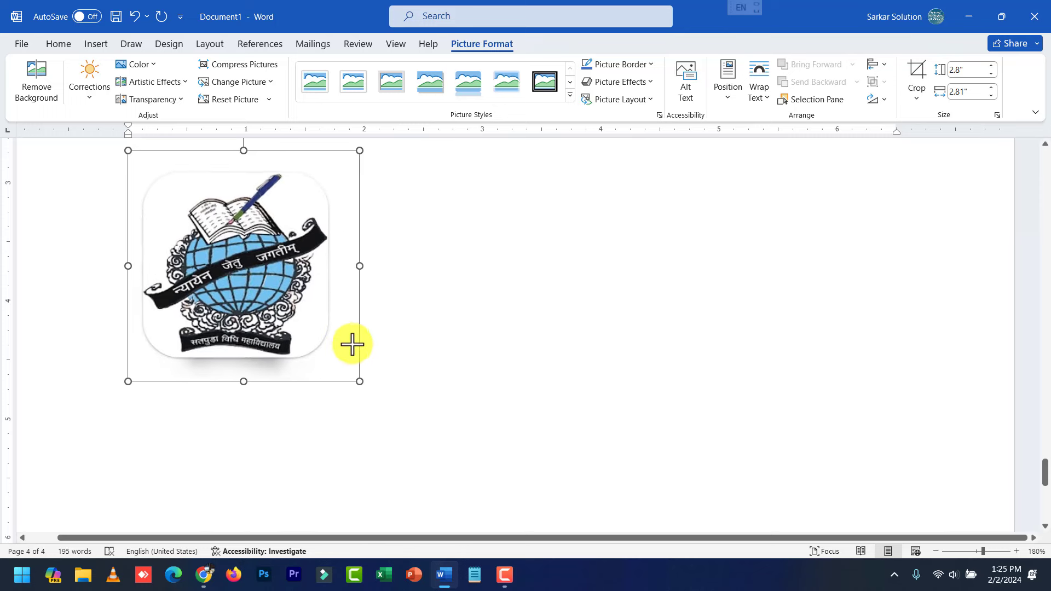
left_click_drag(460, 481, 346, 368)
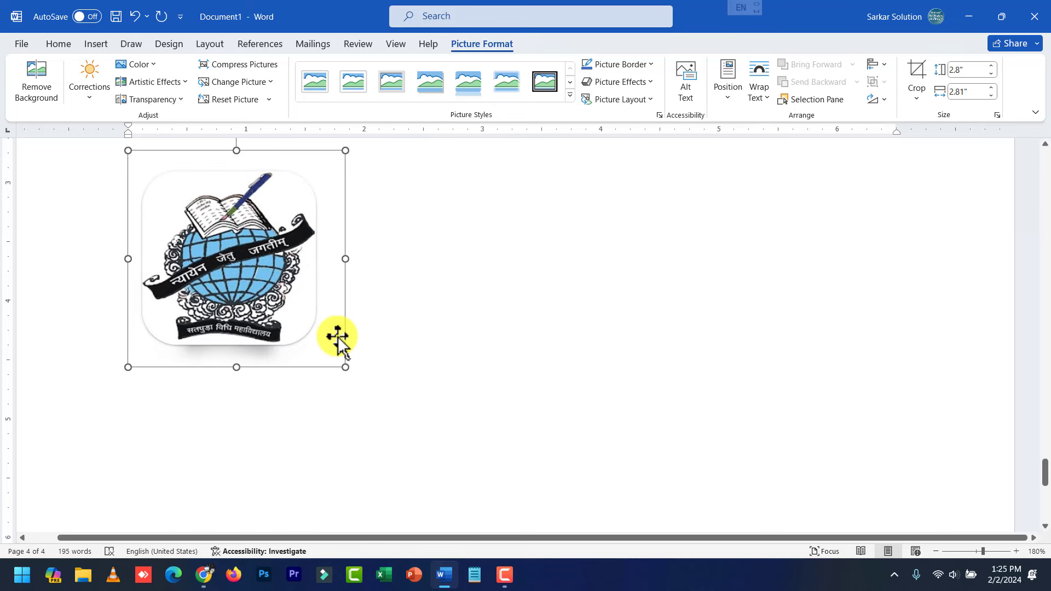
left_click(570, 95)
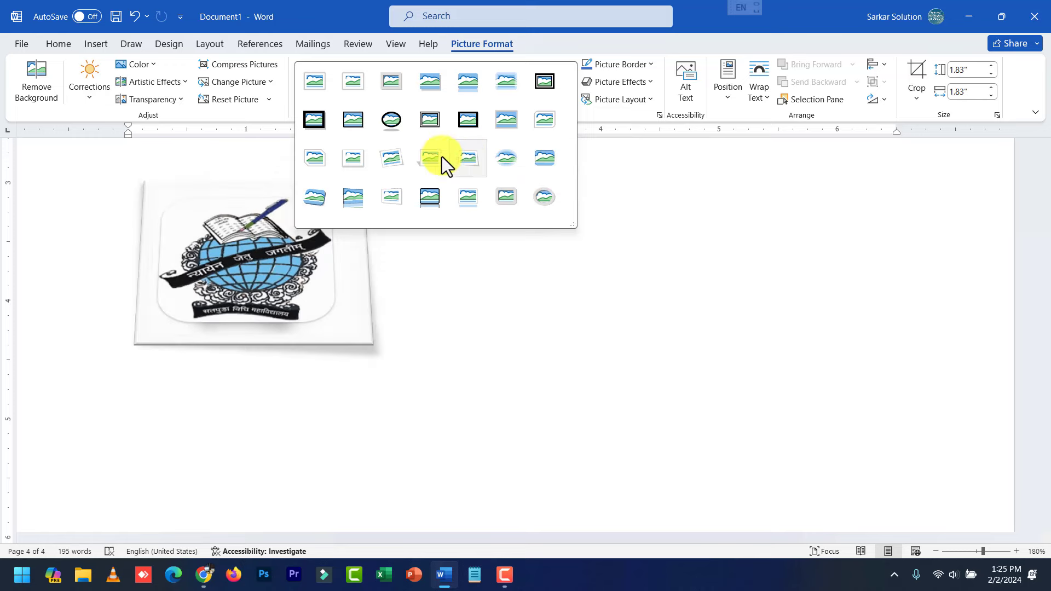
left_click(313, 196)
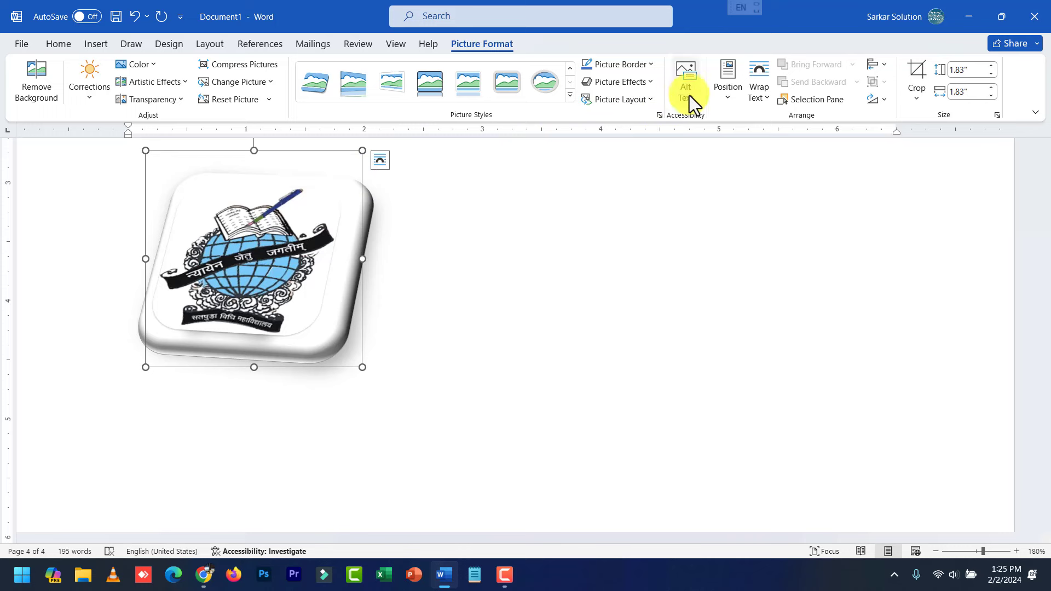
left_click(728, 100)
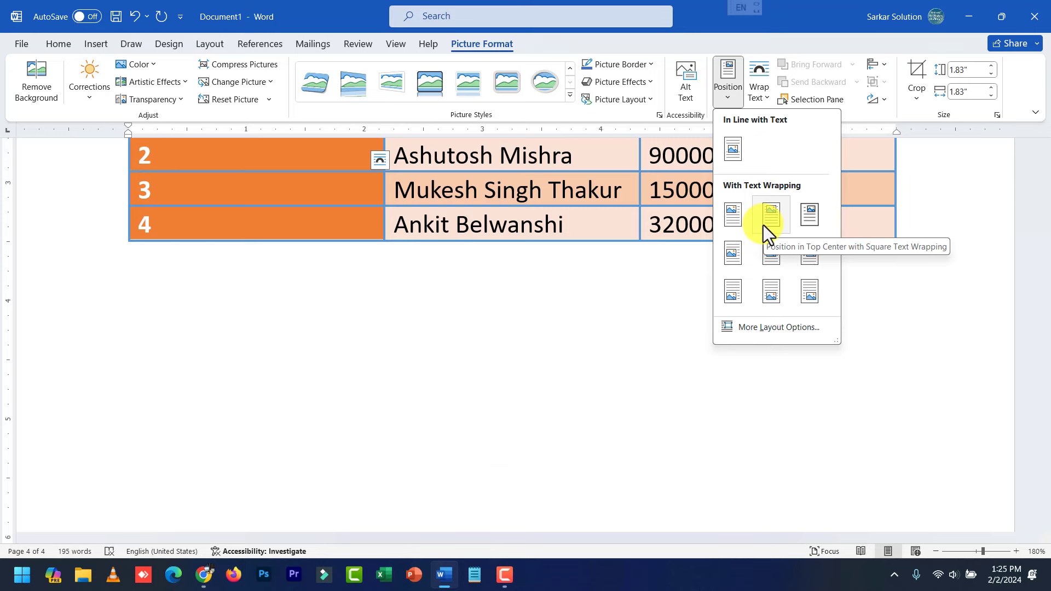
left_click(754, 94)
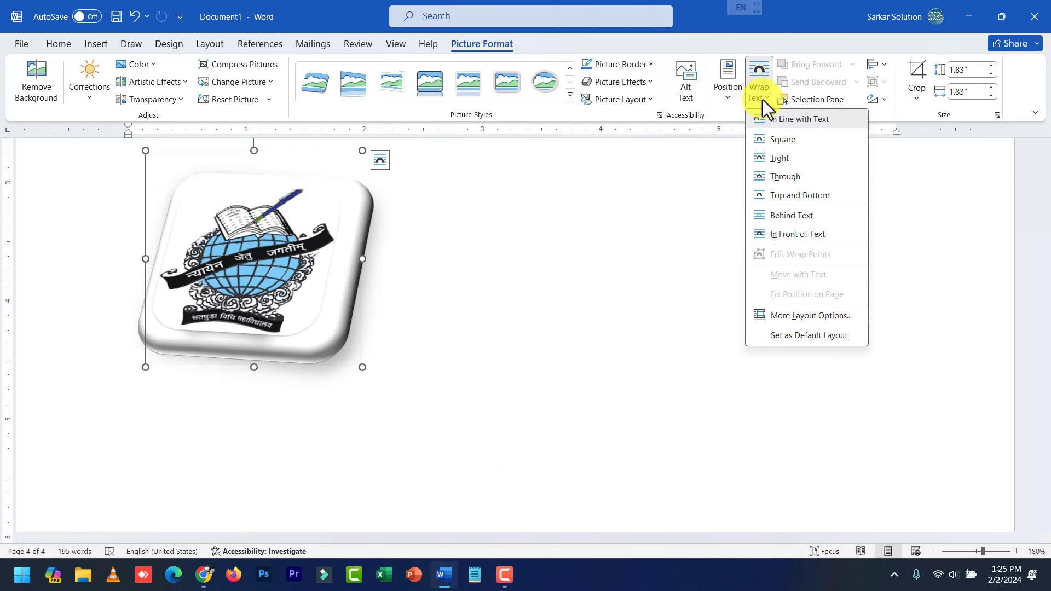
left_click(438, 320)
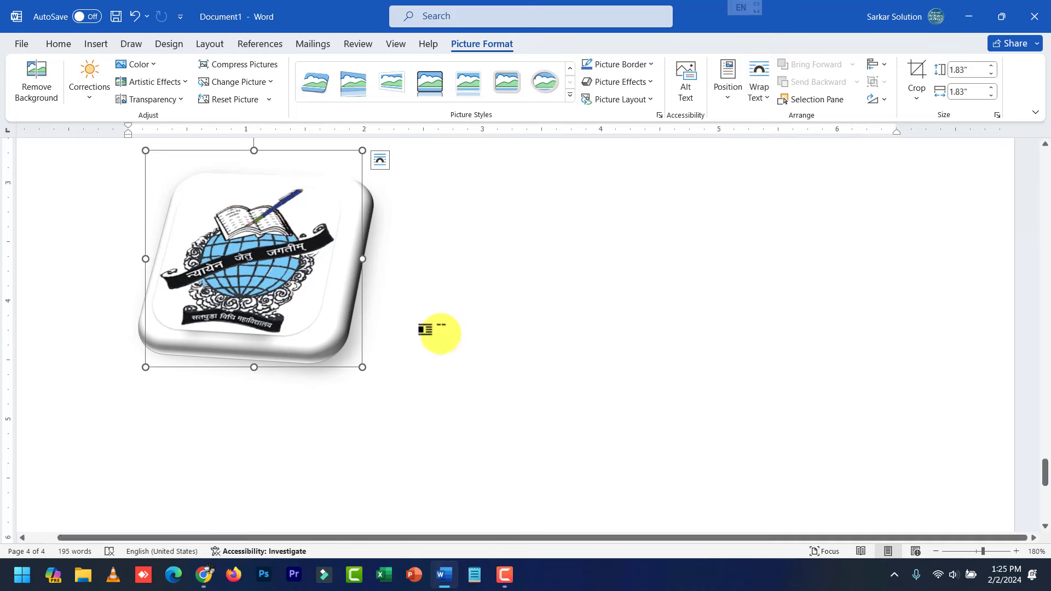
left_click(428, 332)
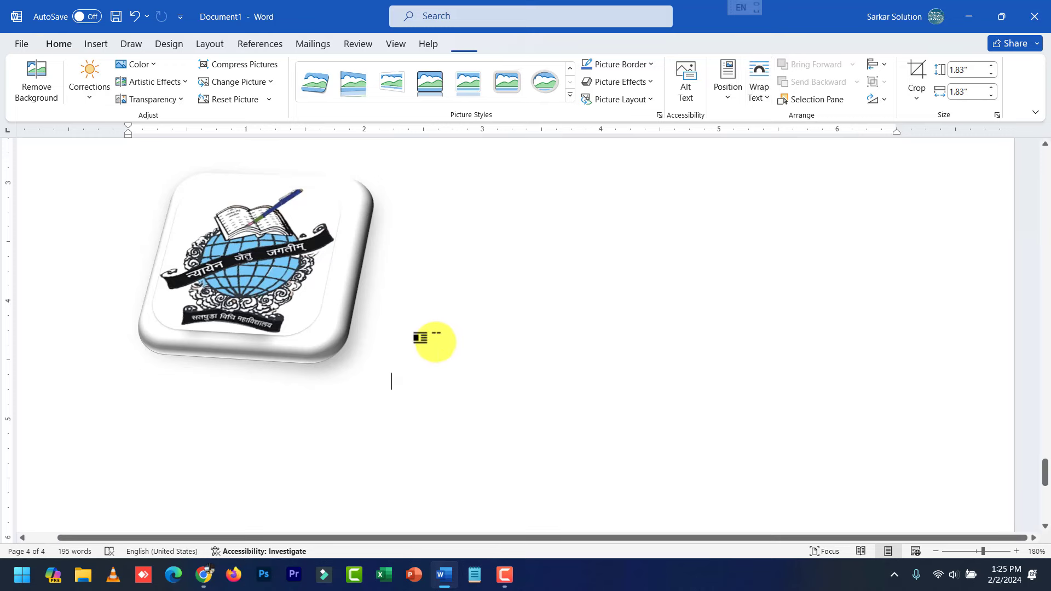
left_click(332, 293)
left_click(386, 337)
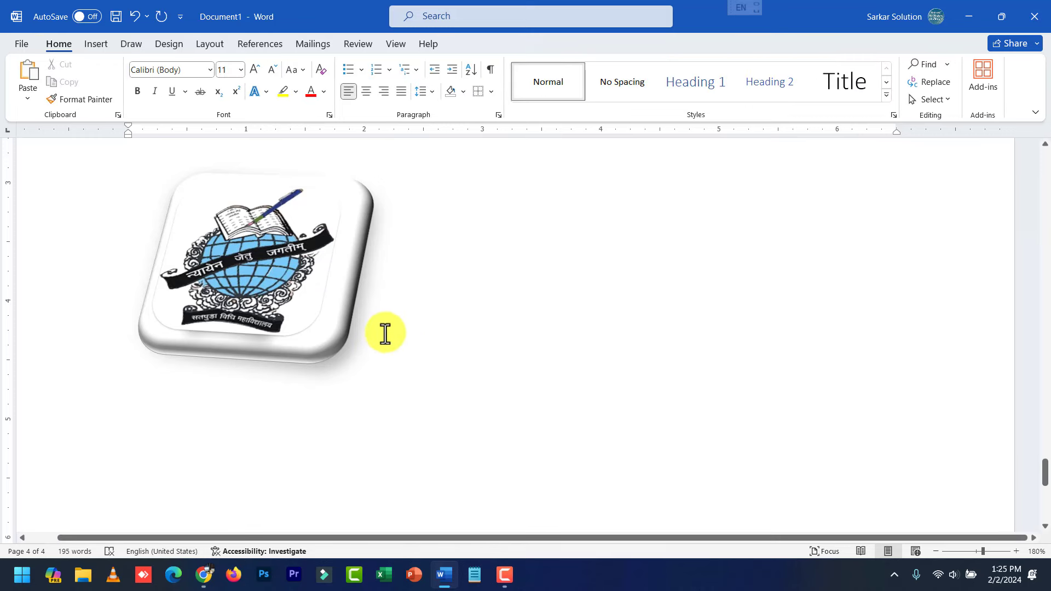
scroll(382, 331, "up", 3)
left_click(334, 375)
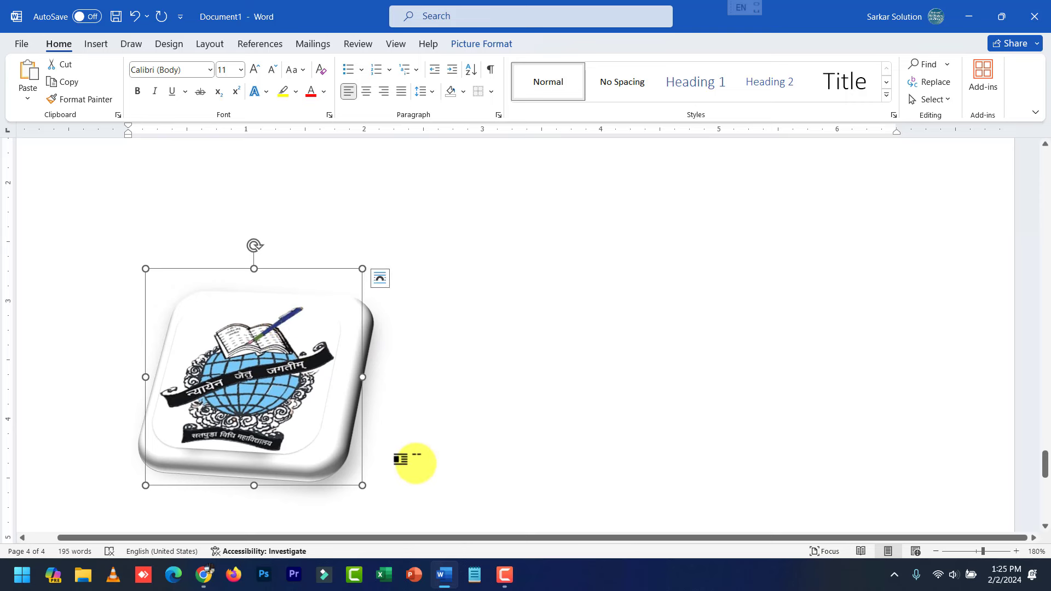
left_click(407, 464)
scroll(407, 464, "down", 1)
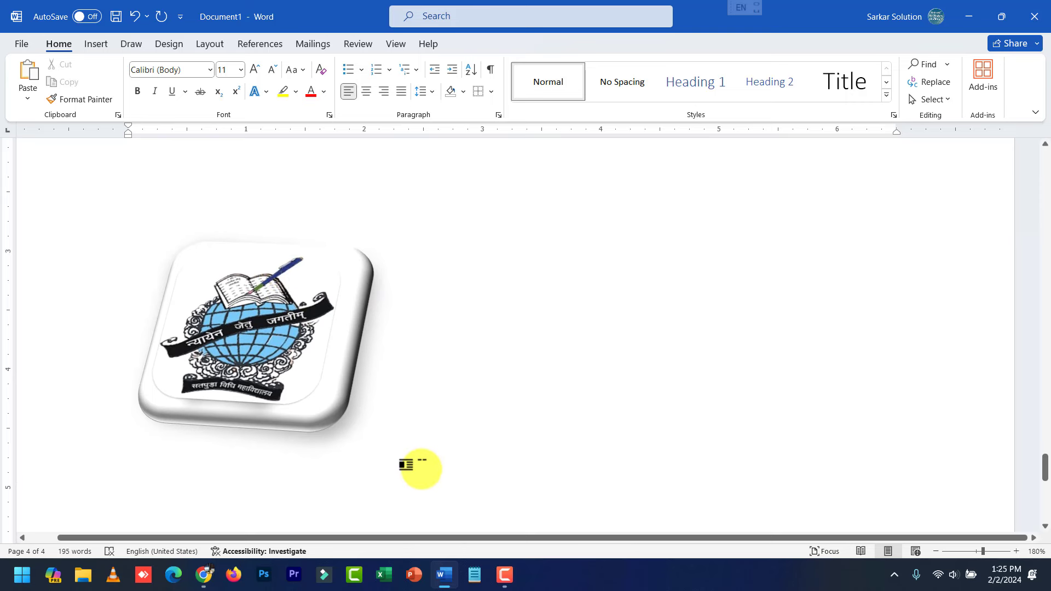
Type 'SSW Education' and set the logo's text wrapping to Behind Text.
type("SSW")
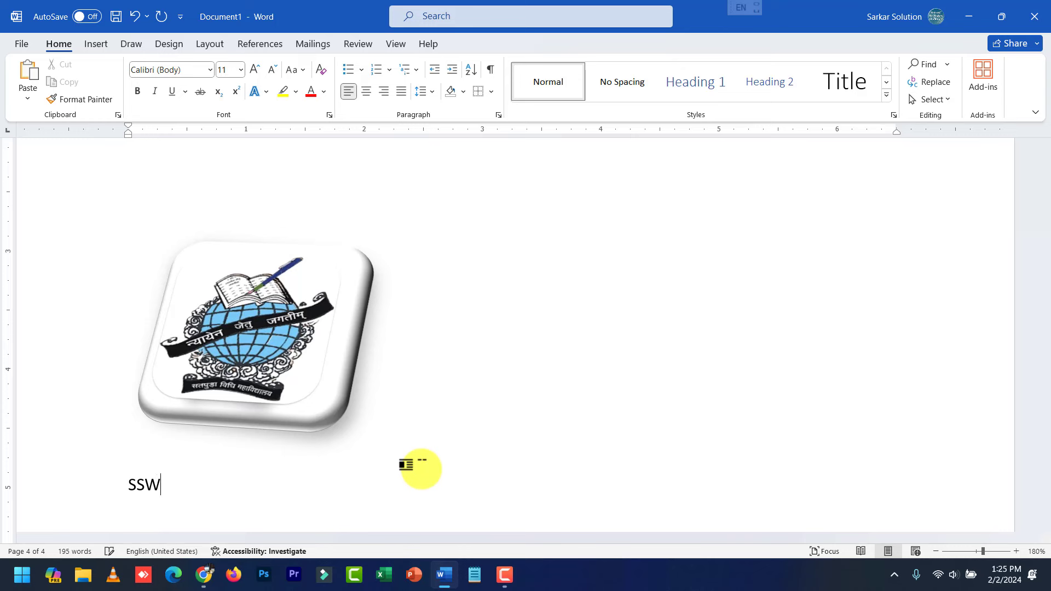
type(" Education")
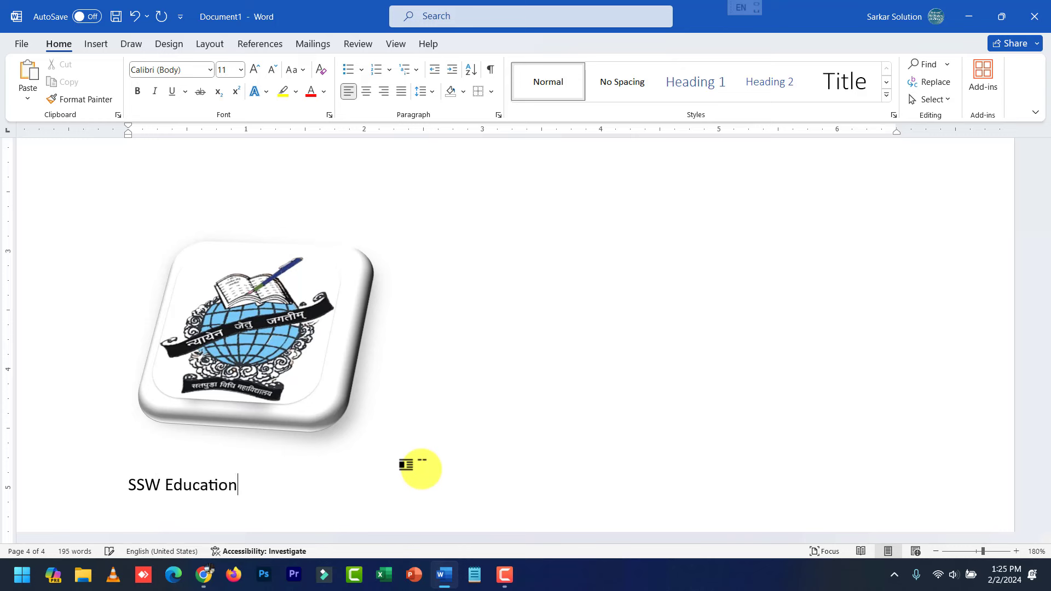
left_click(294, 366)
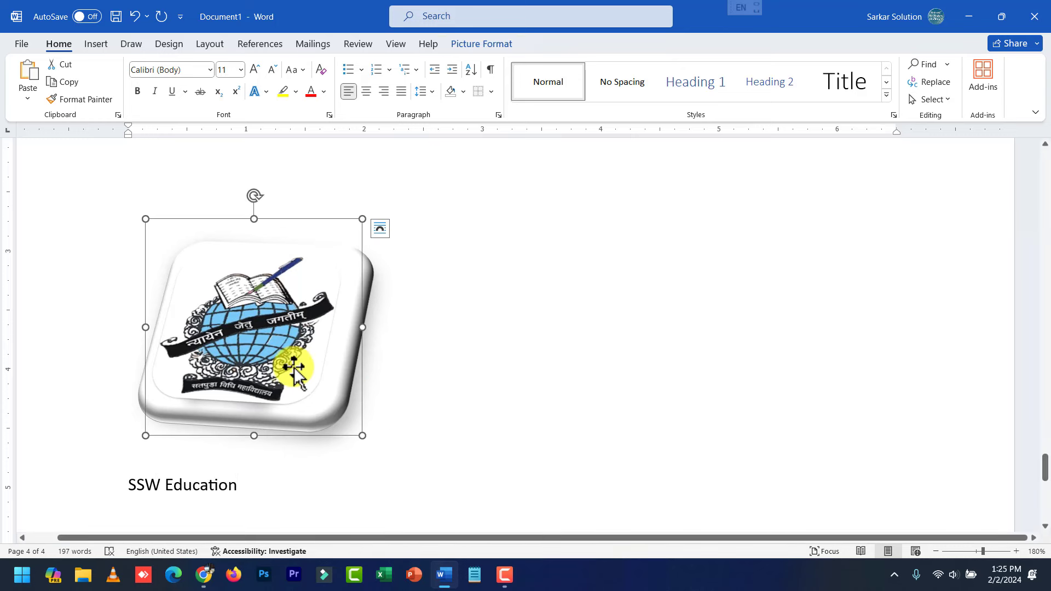
left_click(253, 493)
left_click(296, 388)
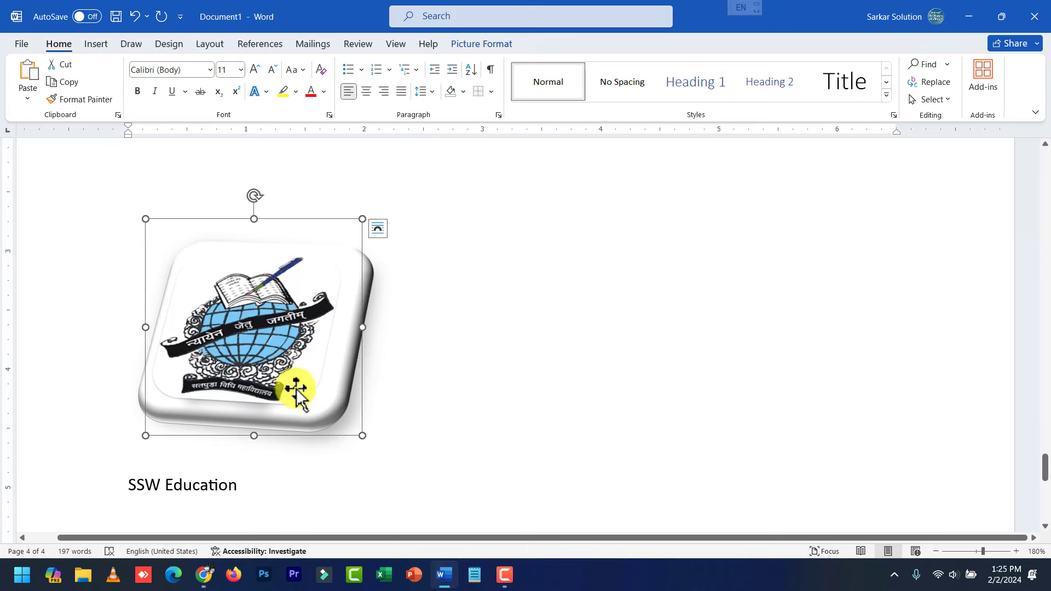
left_click(496, 42)
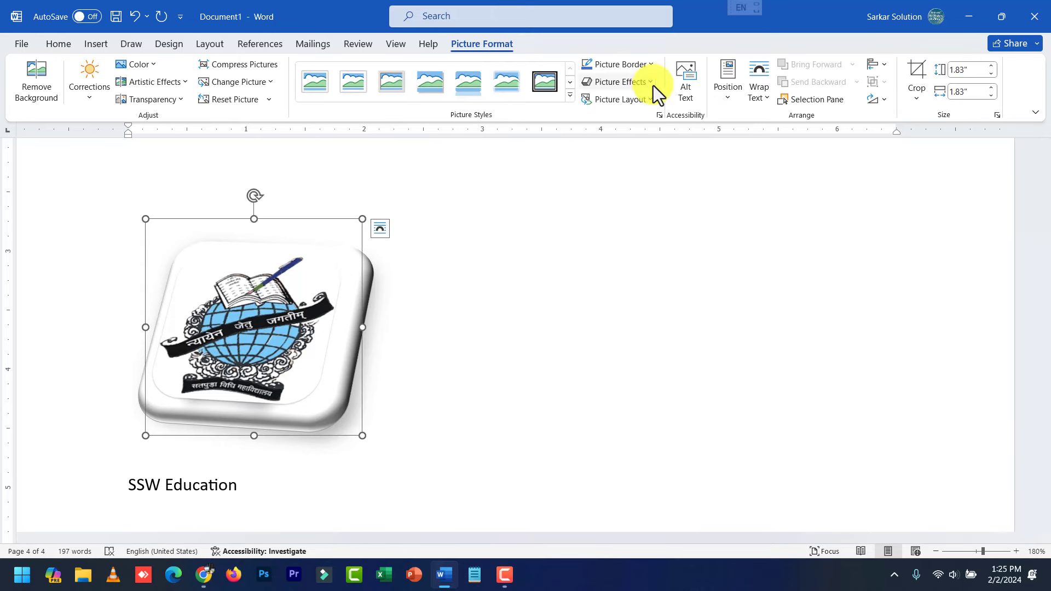
left_click(760, 90)
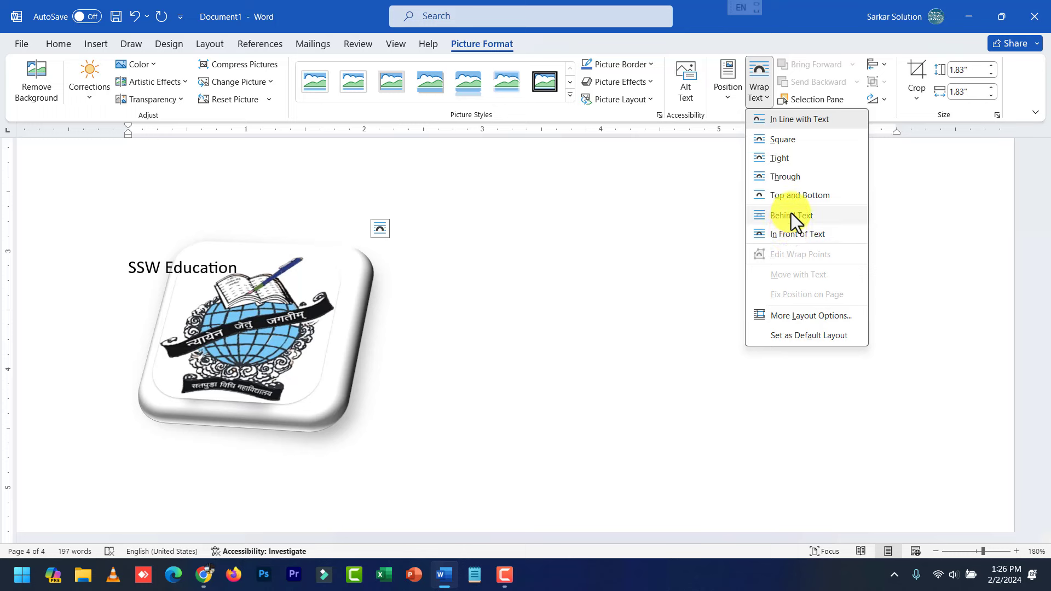
left_click(791, 215)
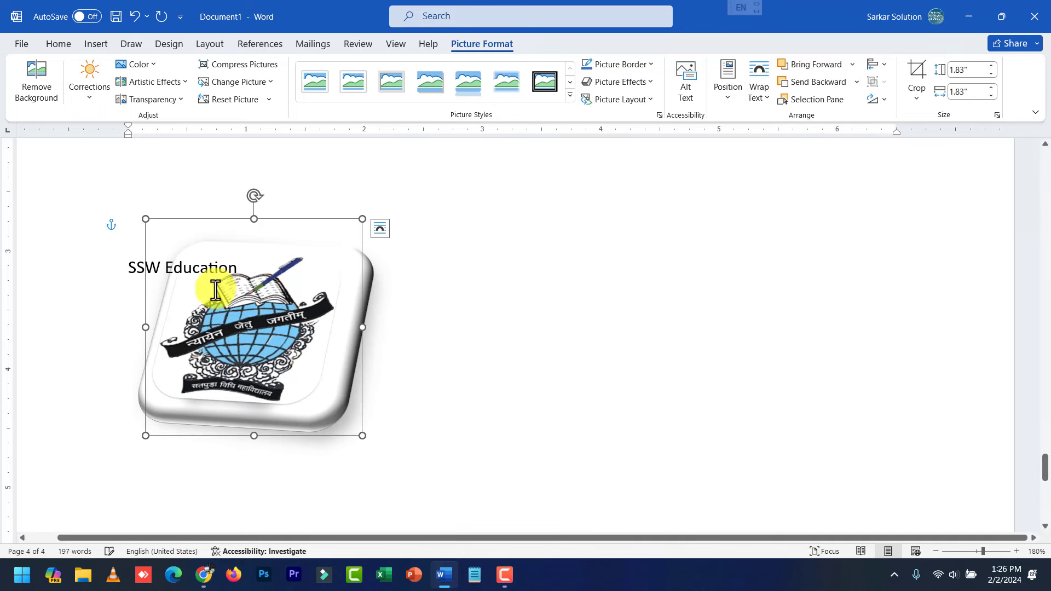
left_click(214, 268)
Indent the SSW Education label with a Tab so it sits over the logo.
left_click(129, 268)
key("Tab")
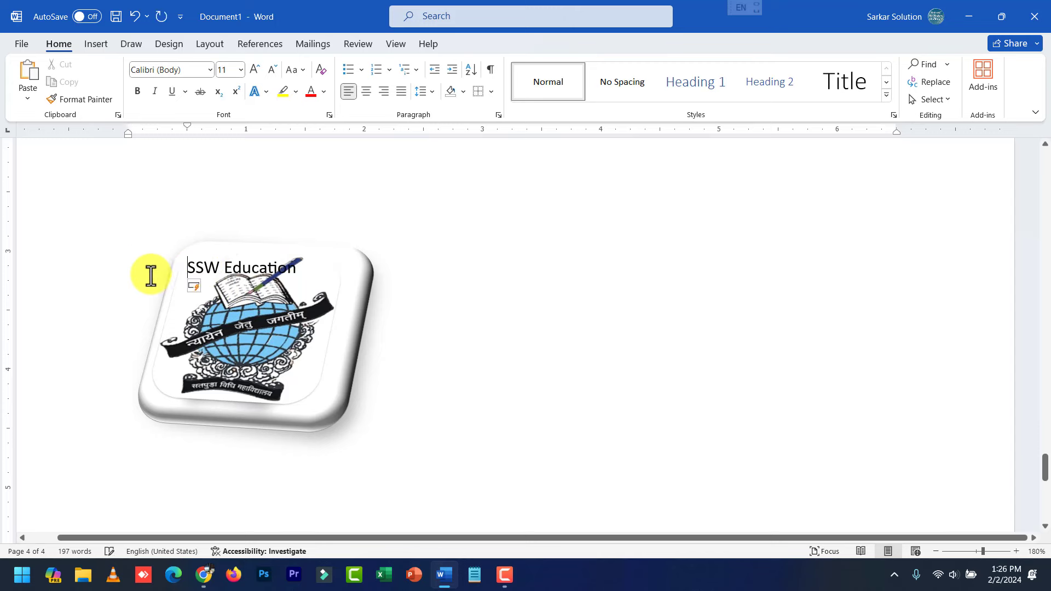
left_click(297, 267)
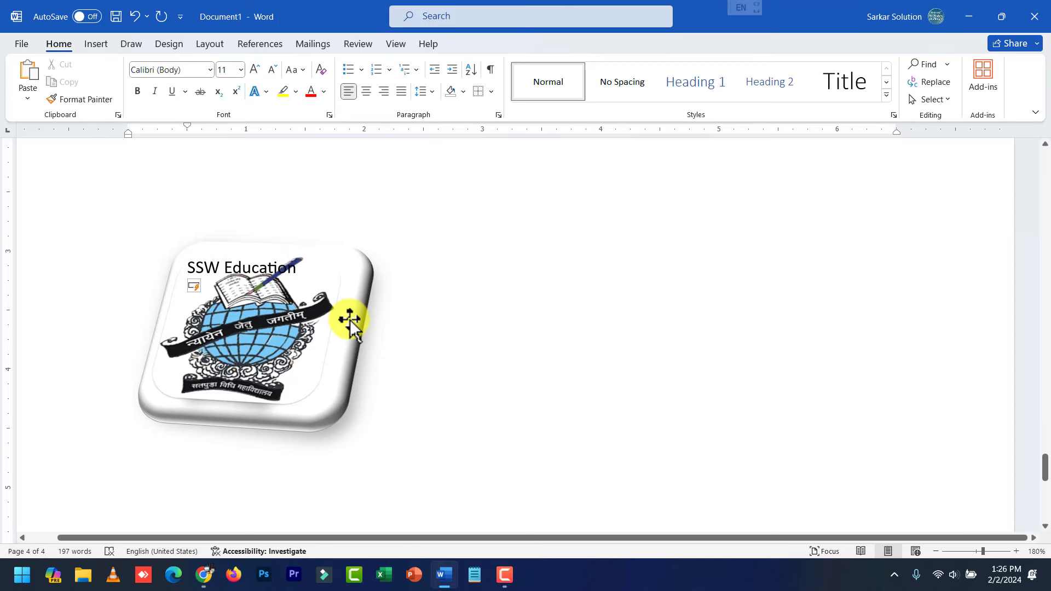
left_click(322, 359)
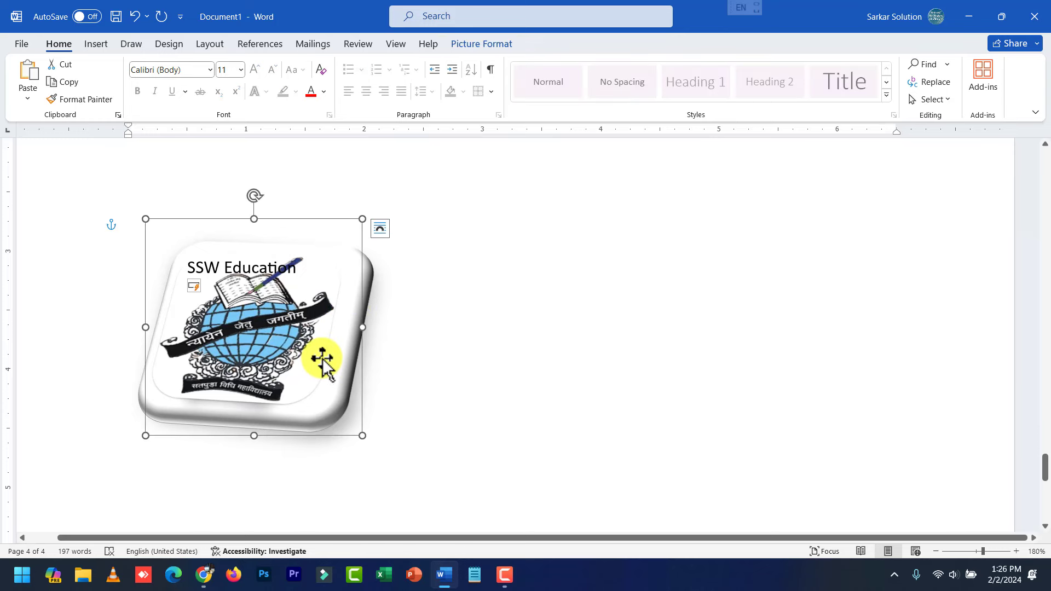
Add an empty fifth row to the fees table, below Ankit's 320000 entry.
left_click(375, 441)
scroll(378, 438, "up", 4)
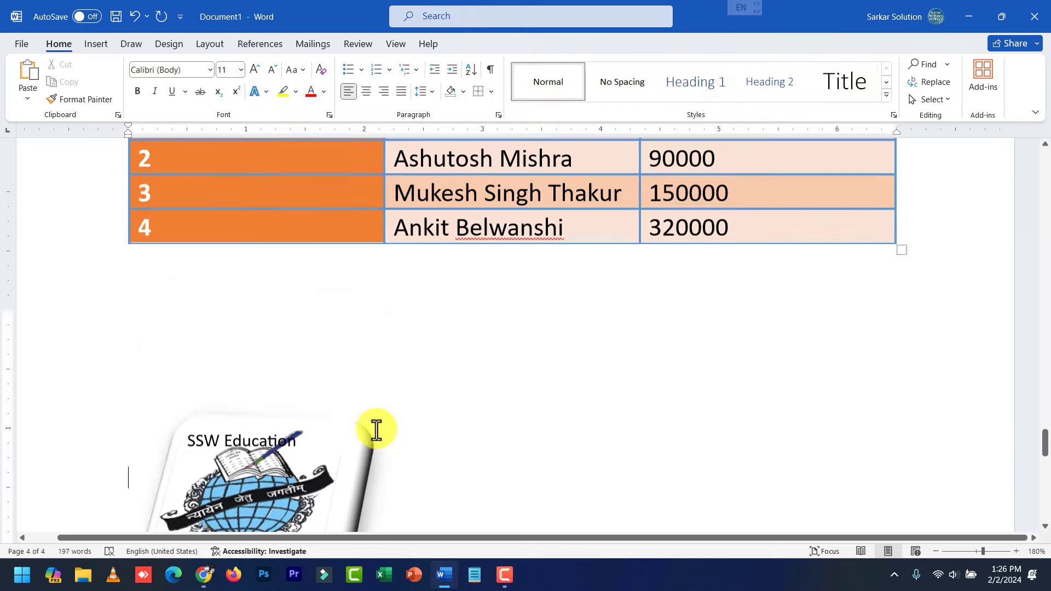
scroll(382, 425, "up", 6)
scroll(380, 422, "up", 3)
scroll(340, 384, "down", 10)
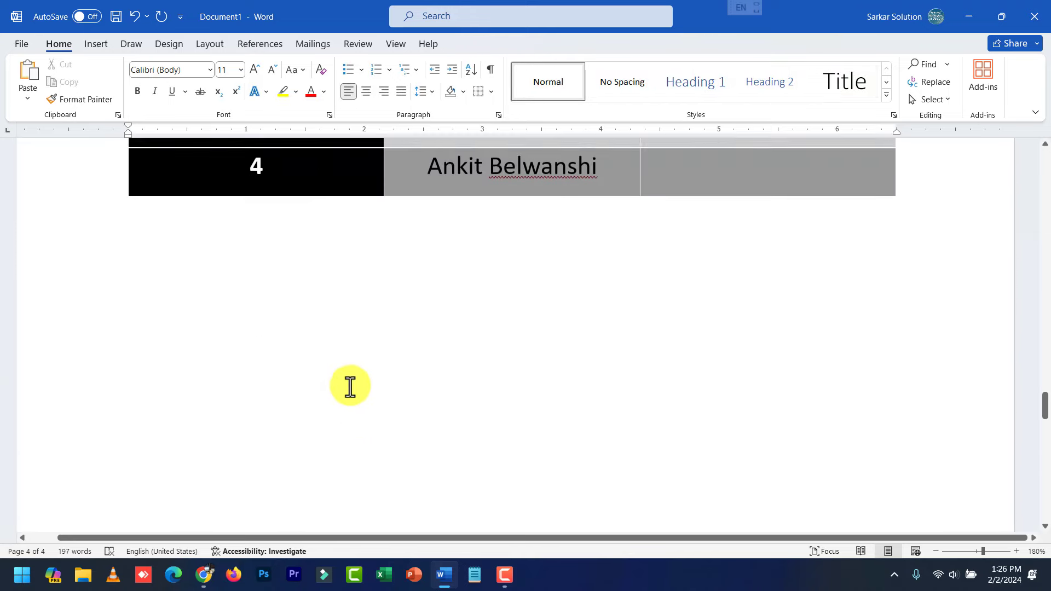
scroll(360, 389, "up", 5)
scroll(361, 389, "down", 3)
scroll(505, 416, "down", 2)
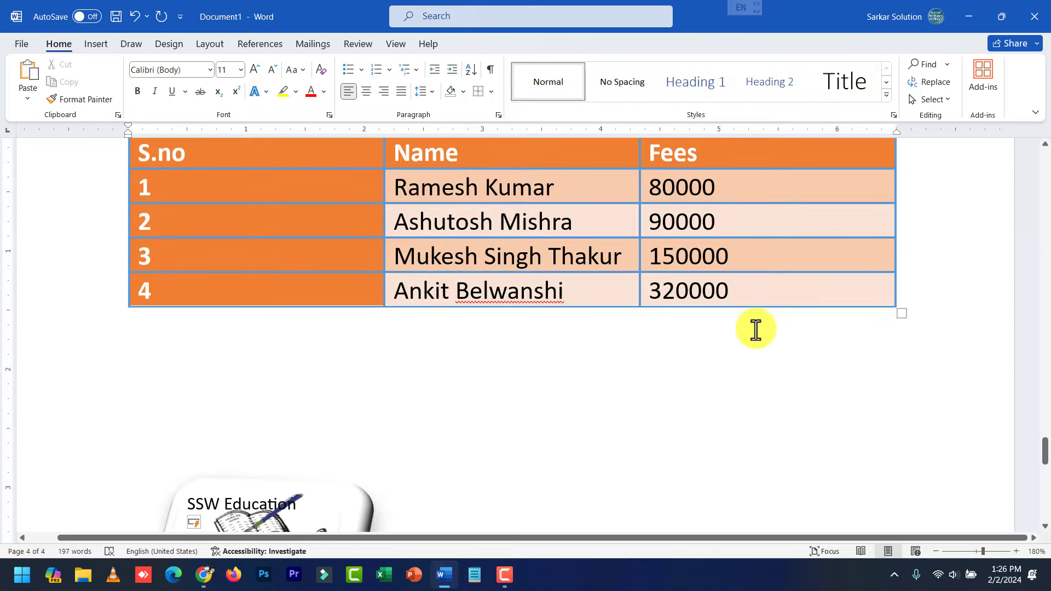
left_click(762, 299)
key("Tab")
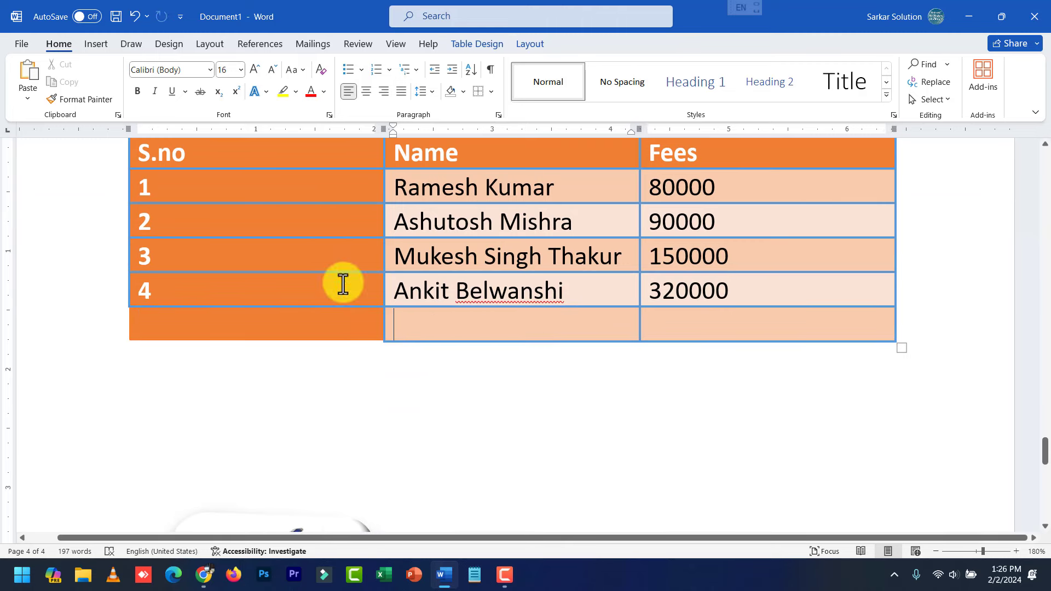
left_click(98, 46)
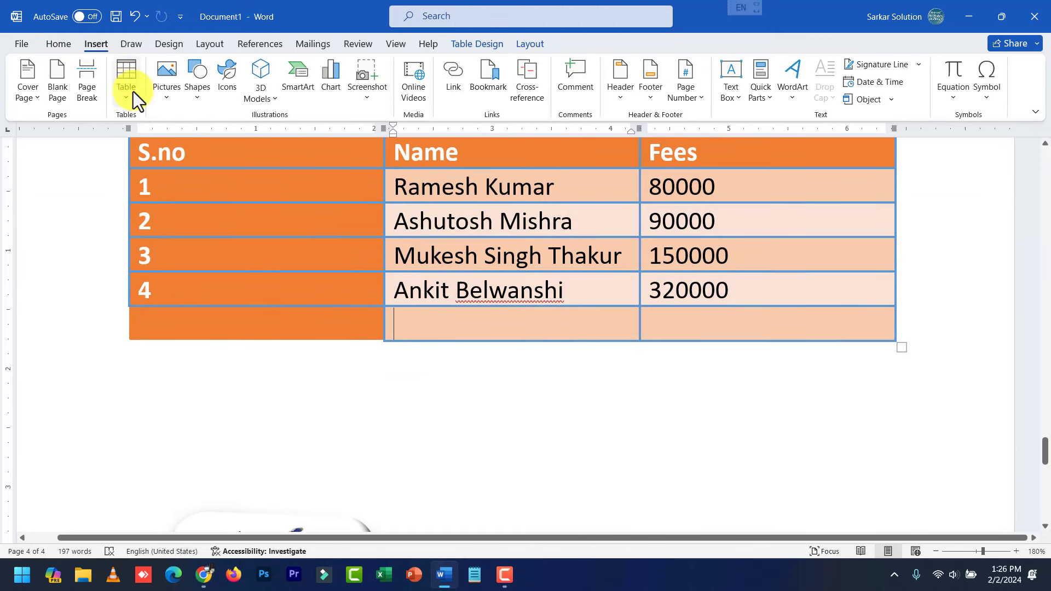
Insert the second Creative Commons apple photo from the Apple online picture search.
left_click(162, 97)
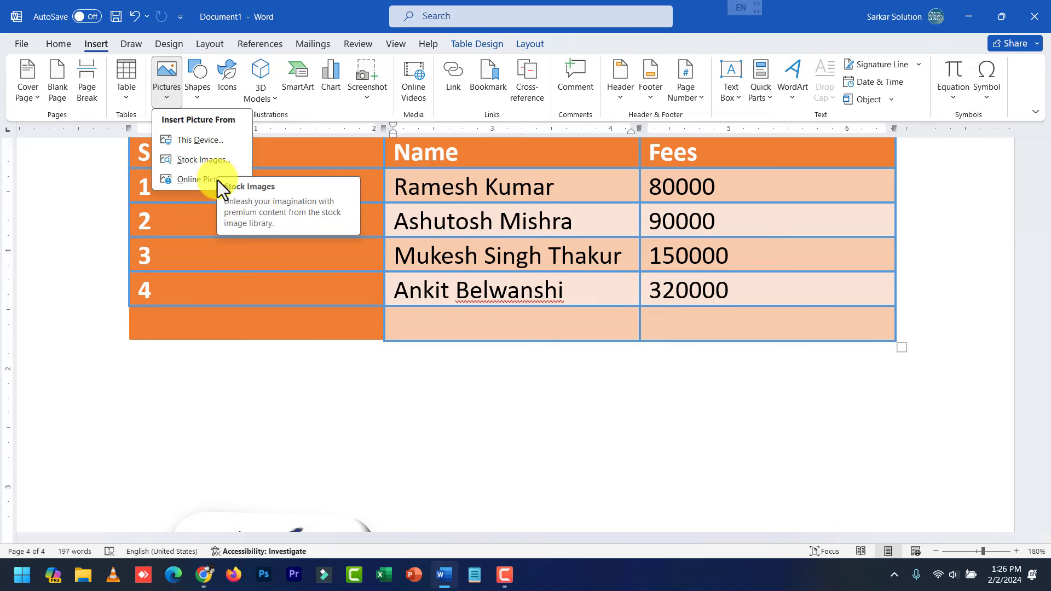
left_click(216, 179)
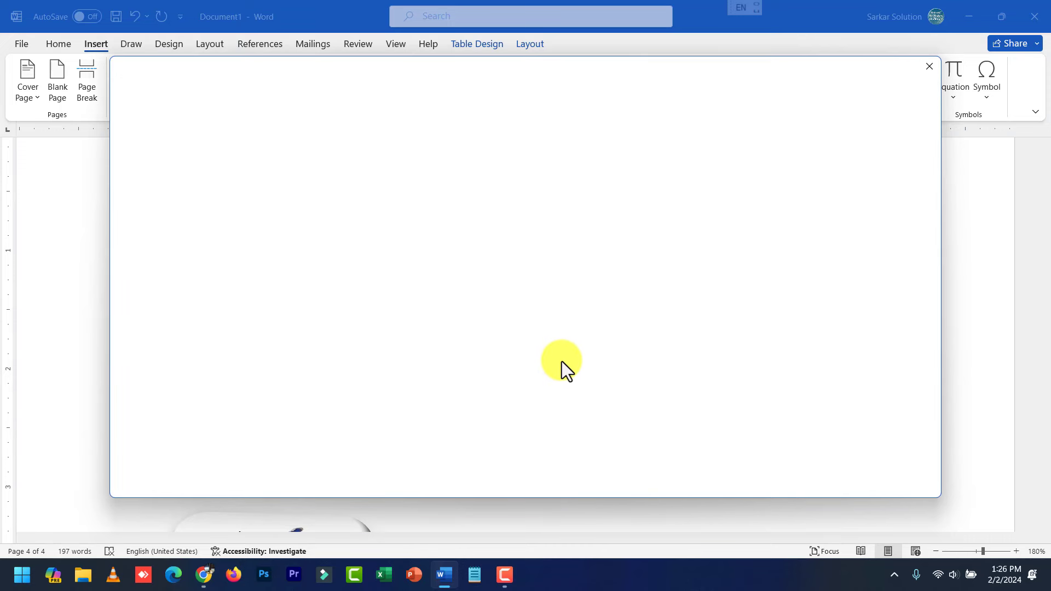
mouse_move(456, 333)
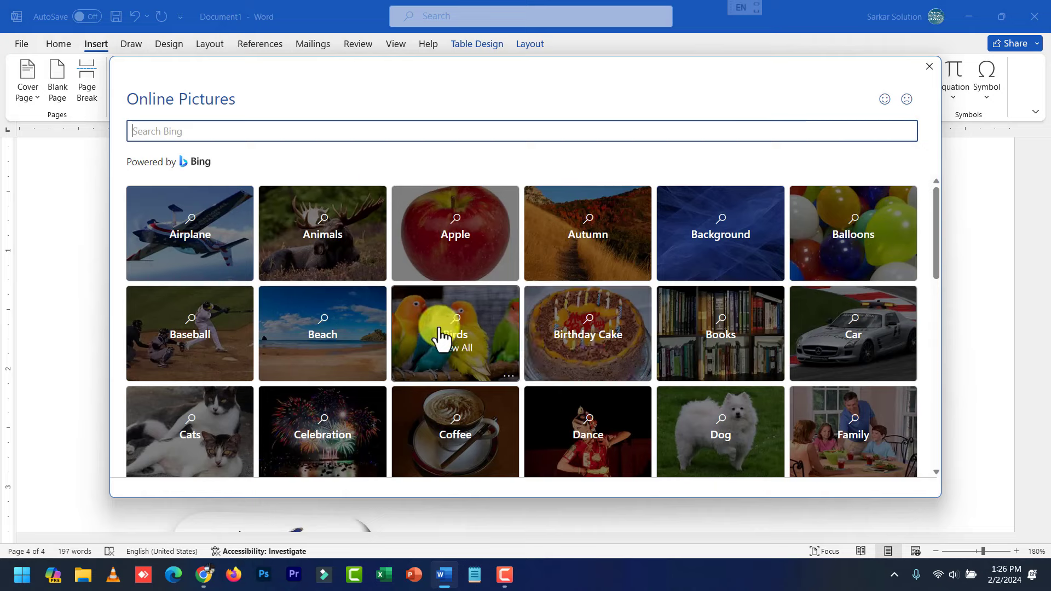
left_click(507, 263)
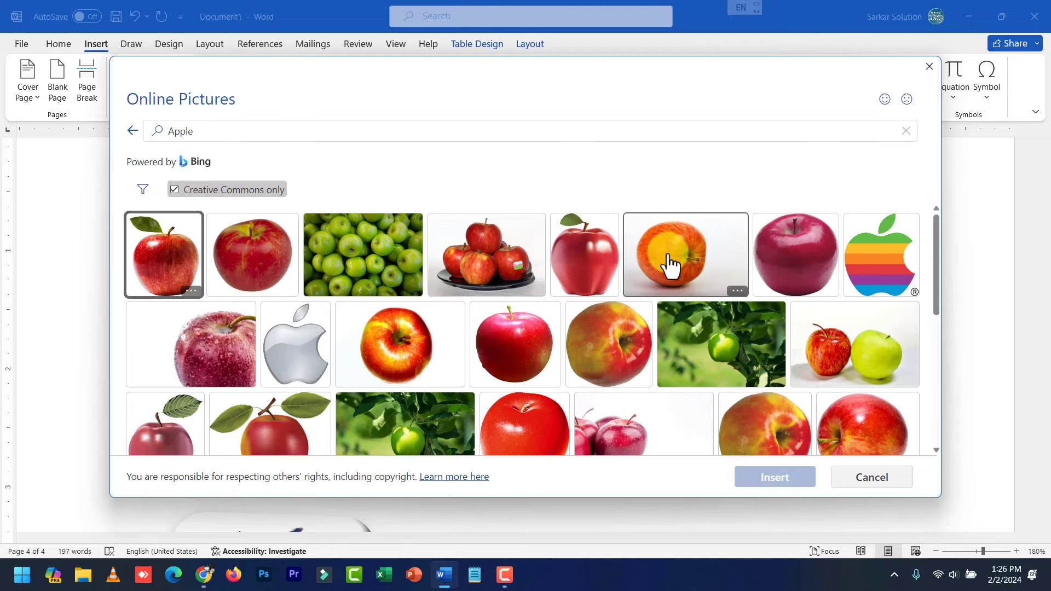
left_click(279, 263)
left_click(767, 492)
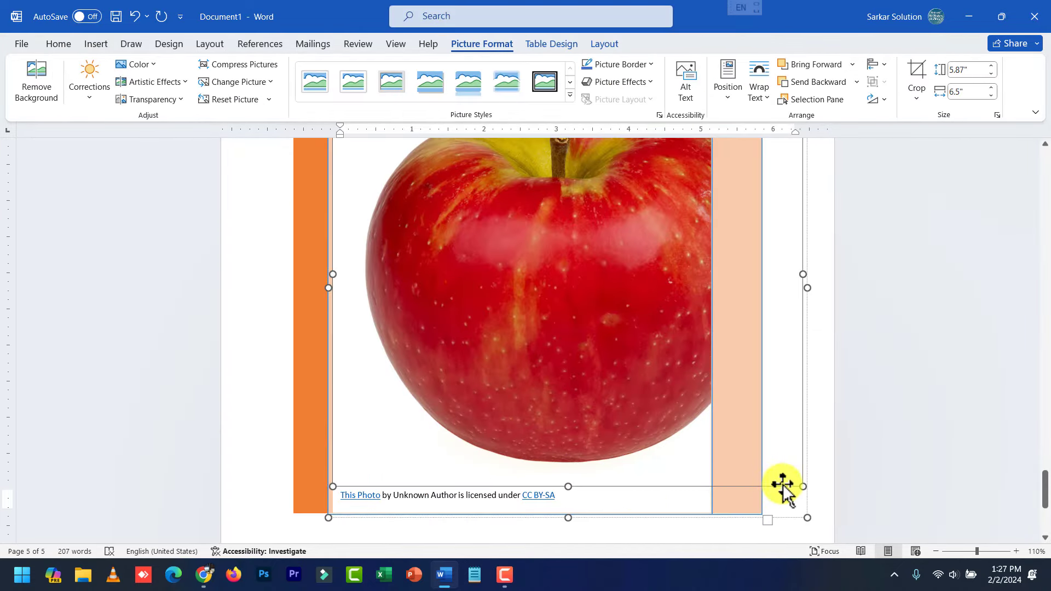
Resize the apple photo to about 2" by 2.63" and reselect it.
mouse_move(803, 486)
left_mouse_down()
mouse_move(726, 427)
mouse_move(552, 211)
left_mouse_up()
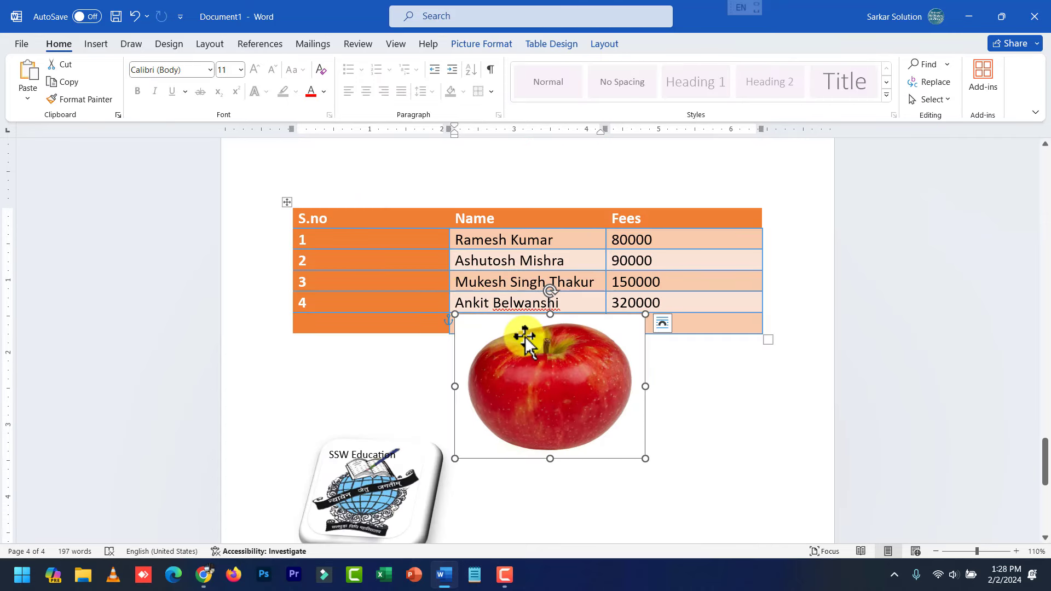
left_click(603, 44)
left_click(868, 283)
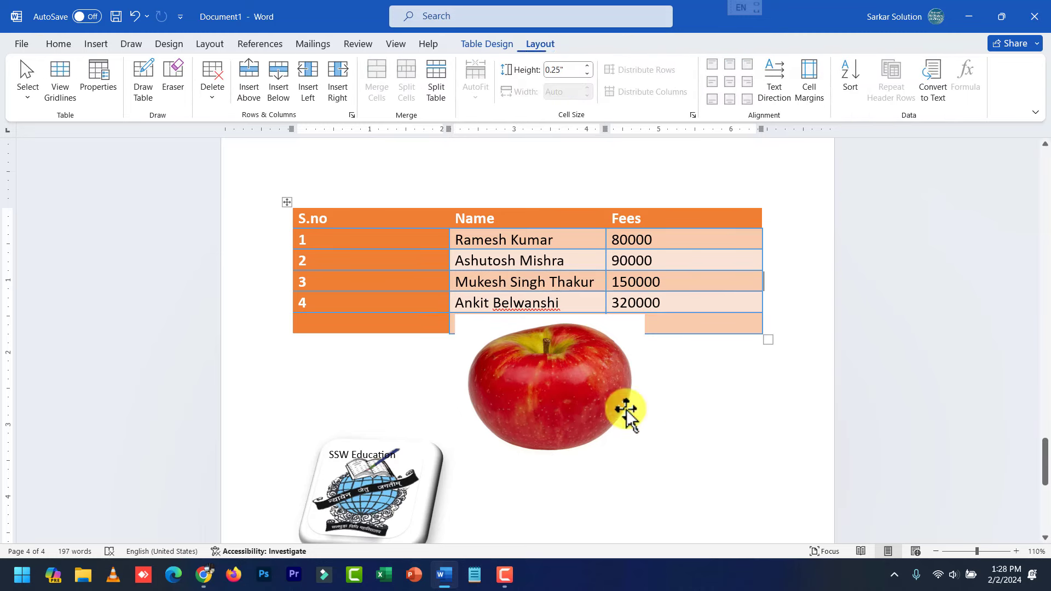
left_click(627, 410)
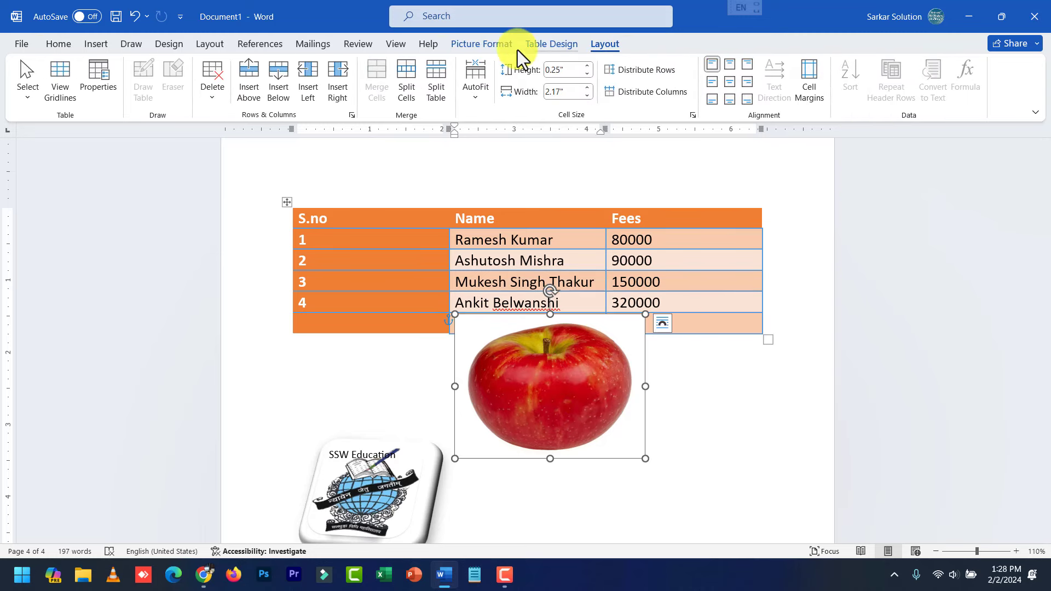
left_click(487, 45)
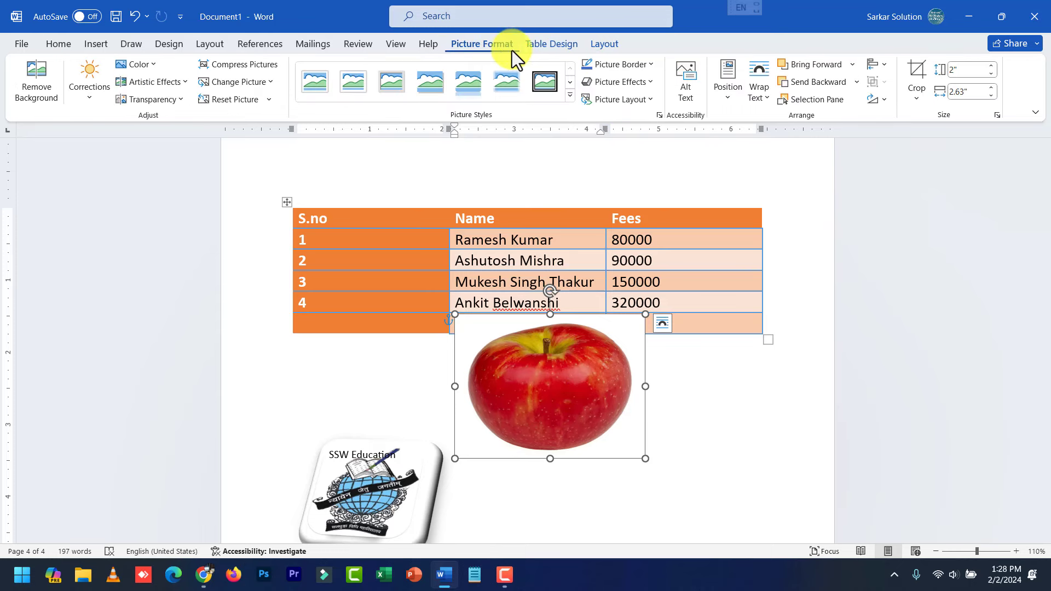
Crop the apple photo's white edges, leaving it 1.89" by 2.48".
left_click(916, 67)
left_click_drag(643, 451, 632, 450)
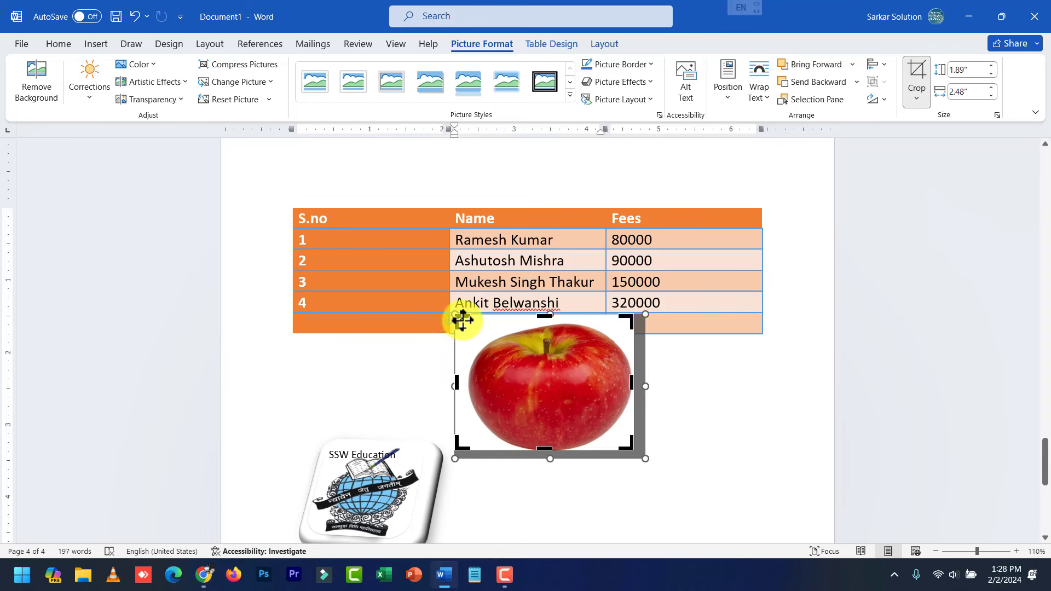
left_click_drag(467, 336, 472, 328)
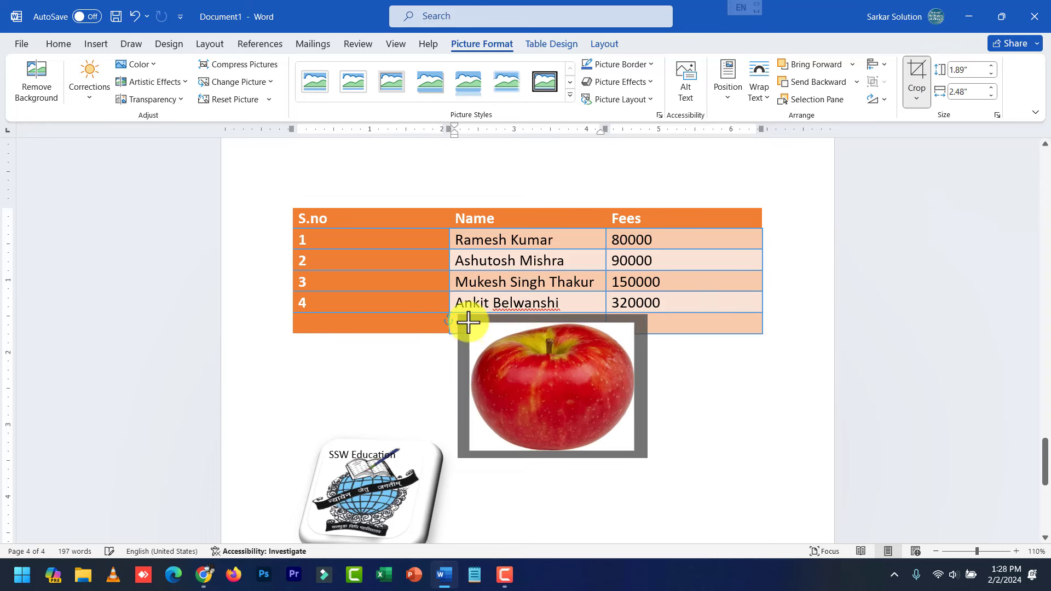
left_click(735, 399)
Move the apple photo to sit just below the fees table.
left_click(574, 373)
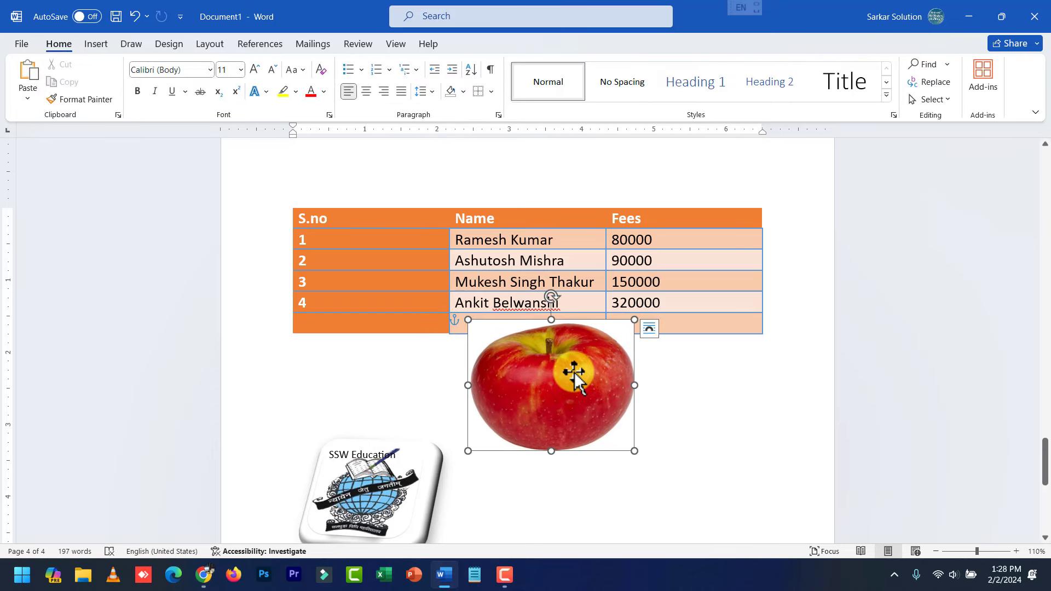
left_click_drag(546, 377, 623, 468)
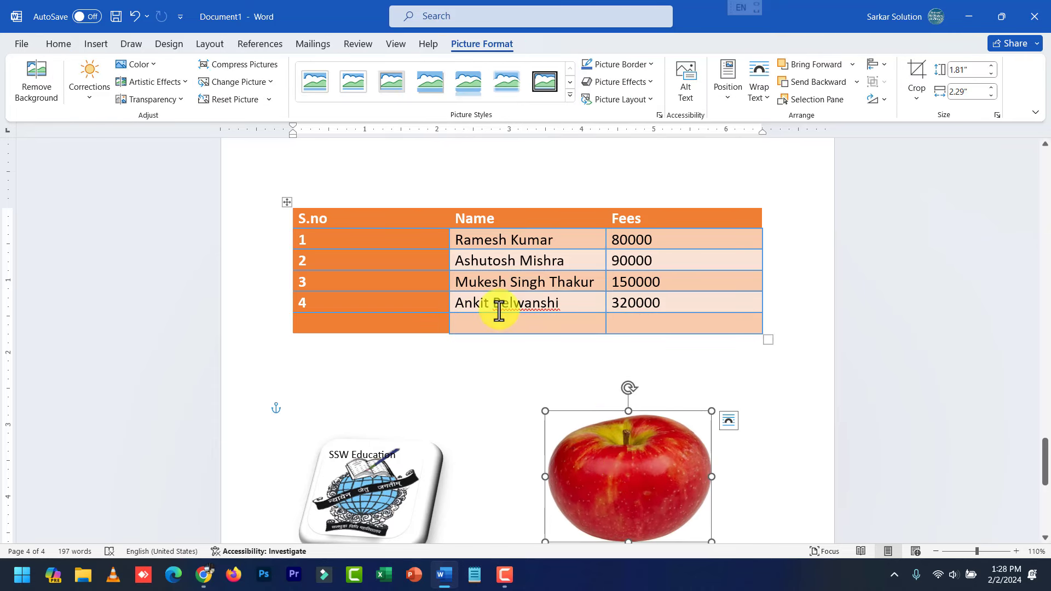
left_click(501, 323)
left_click(639, 473)
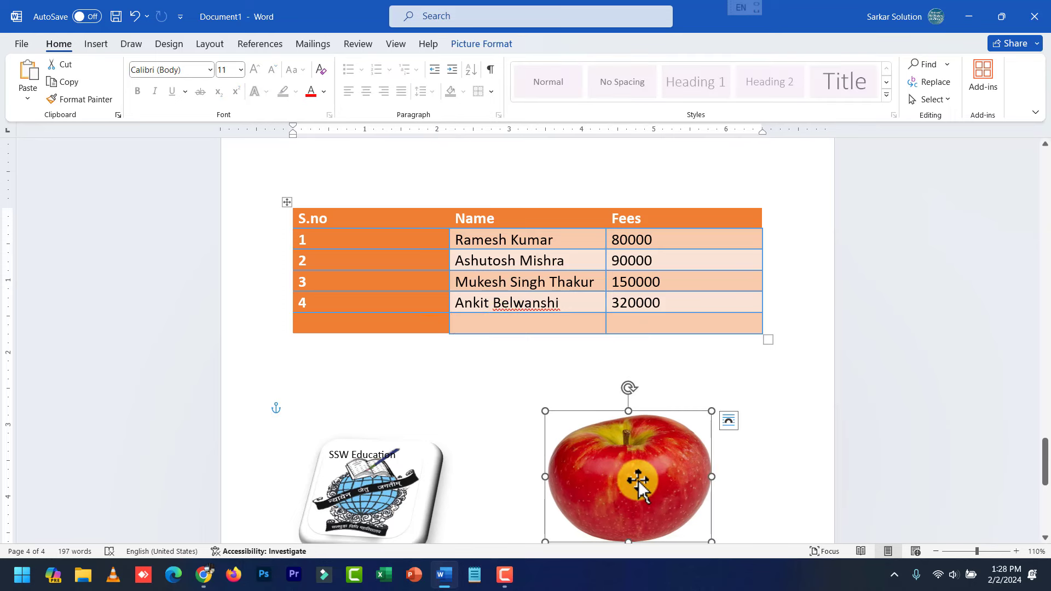
mouse_move(636, 488)
left_mouse_down()
mouse_move(574, 432)
mouse_move(570, 405)
left_mouse_up()
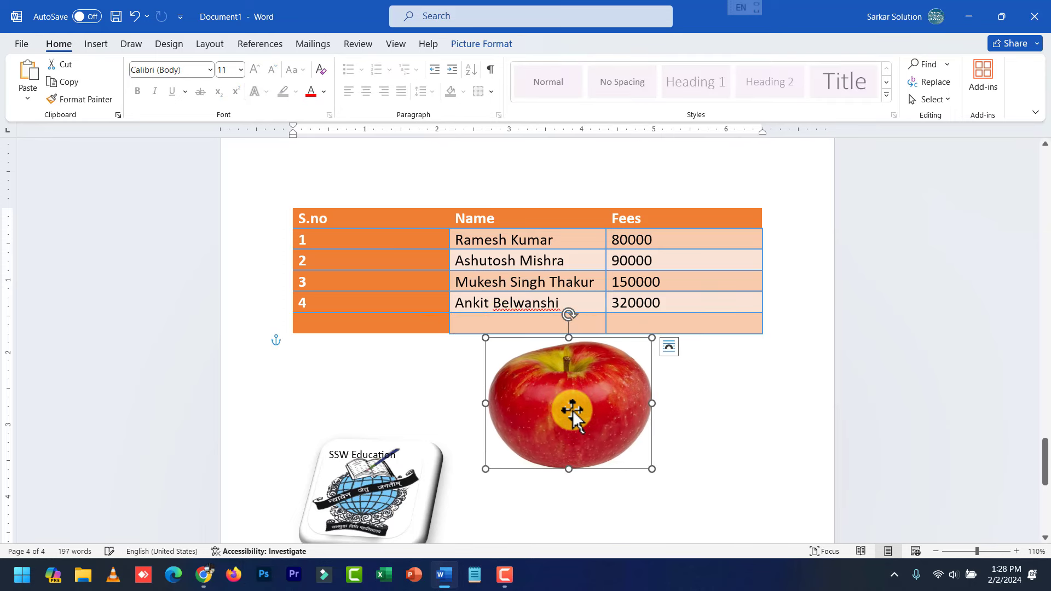
Set the apple photo to In Line with Text and place it in the last row's empty Name cell.
left_click(485, 45)
left_click(760, 97)
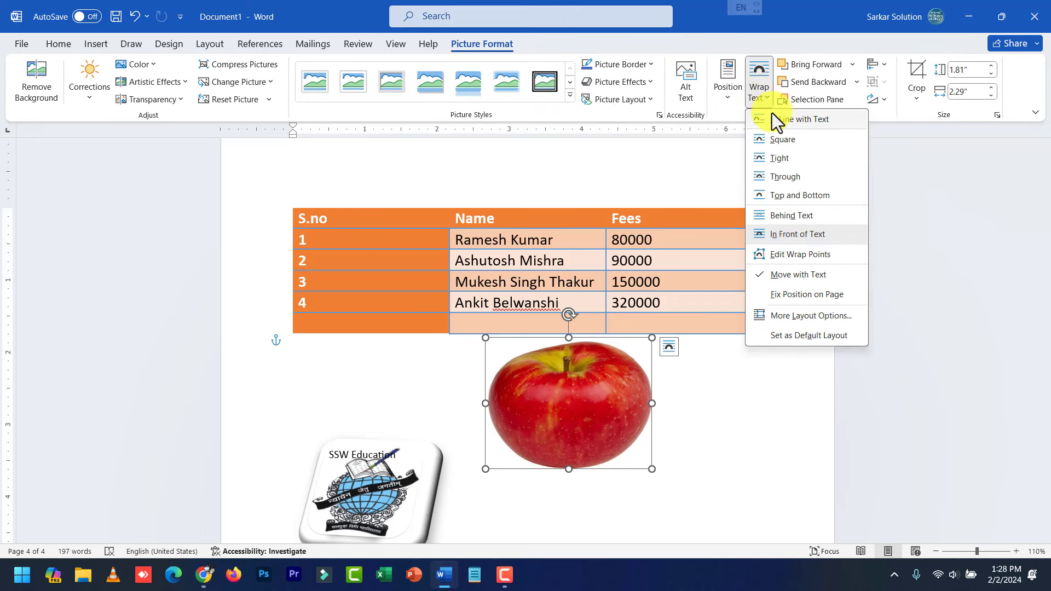
left_click(781, 120)
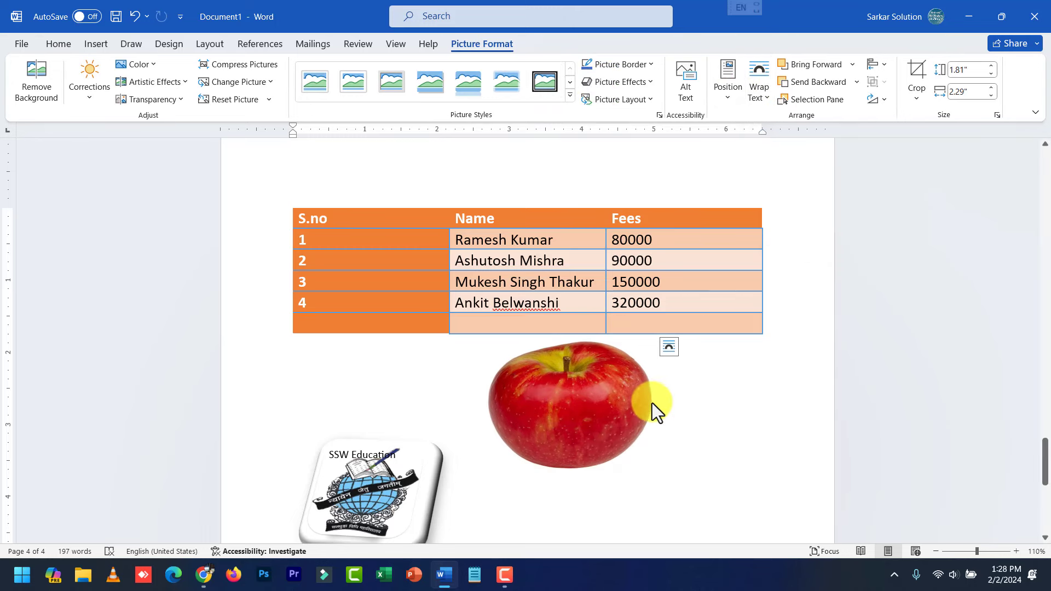
left_click(614, 395)
left_click(429, 397)
left_click_drag(395, 402, 522, 317)
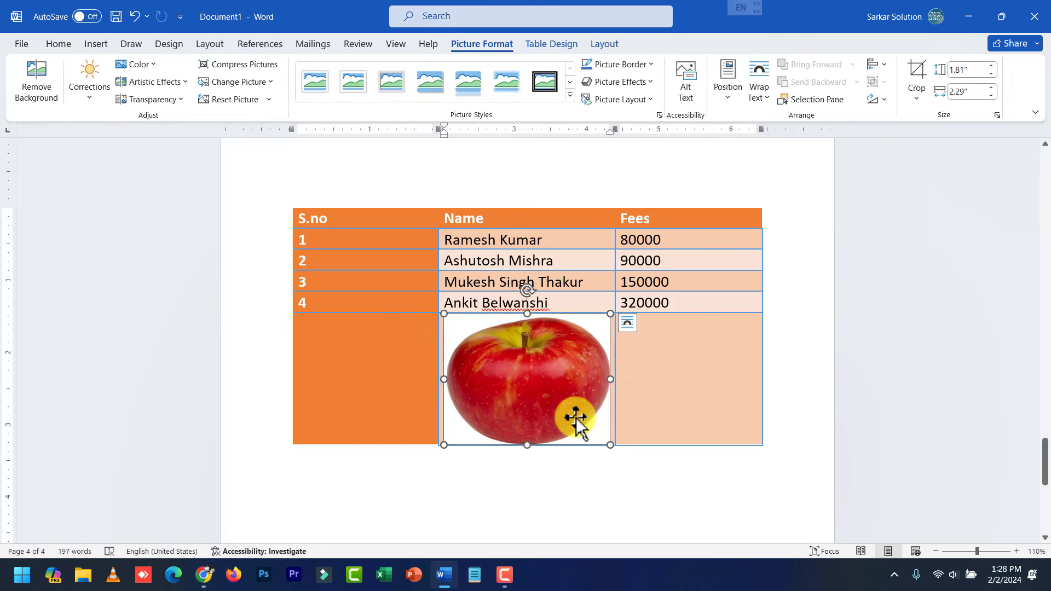
left_click(758, 92)
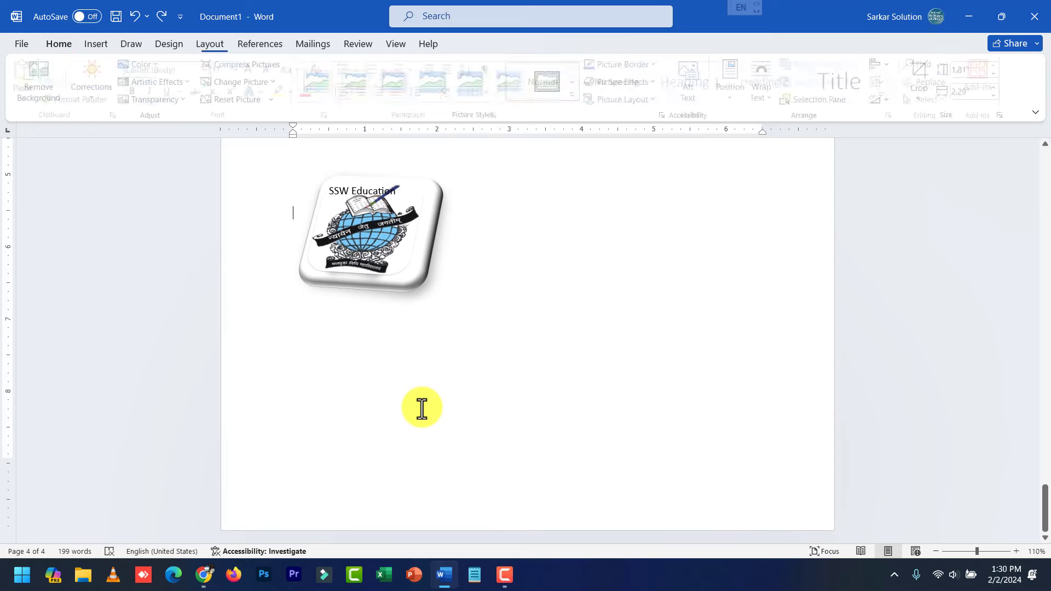
Insert the desk computer photo from Downloads and shrink it to 2.47" by 3.71".
left_click(101, 43)
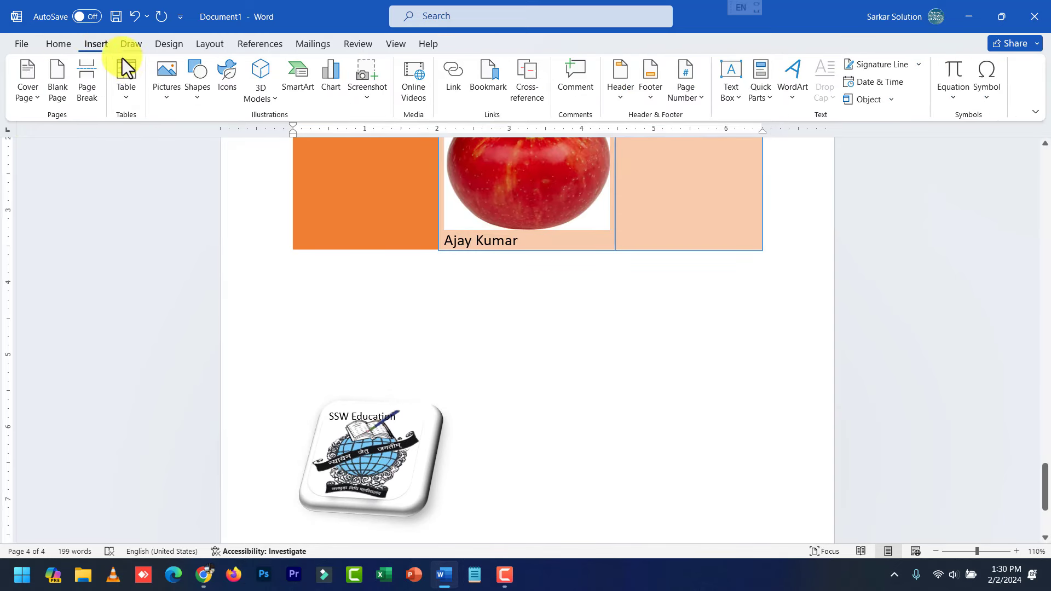
left_click(169, 95)
left_click(198, 144)
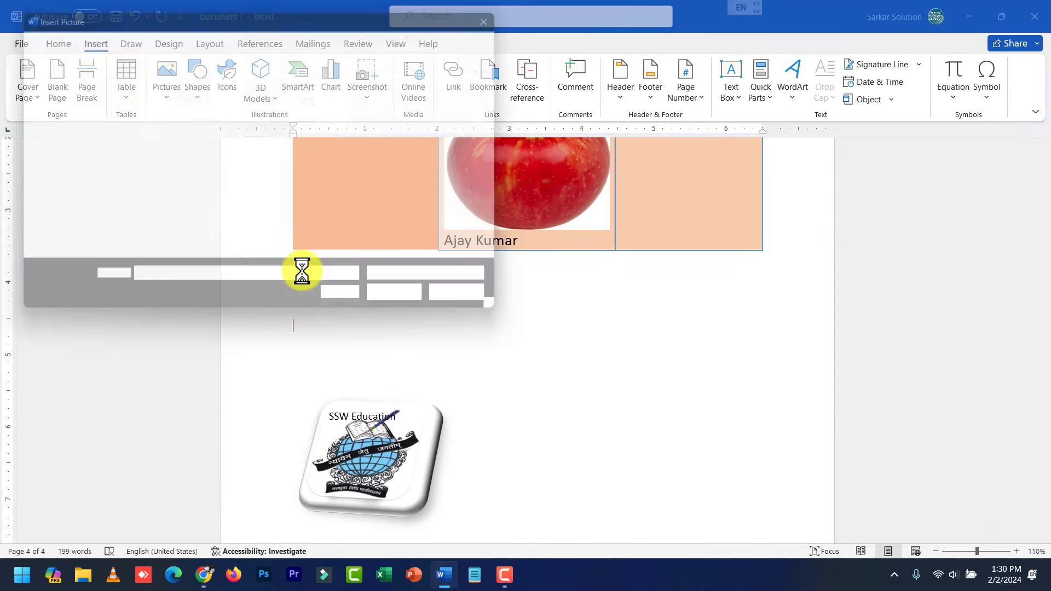
scroll(60, 164, "up", 5)
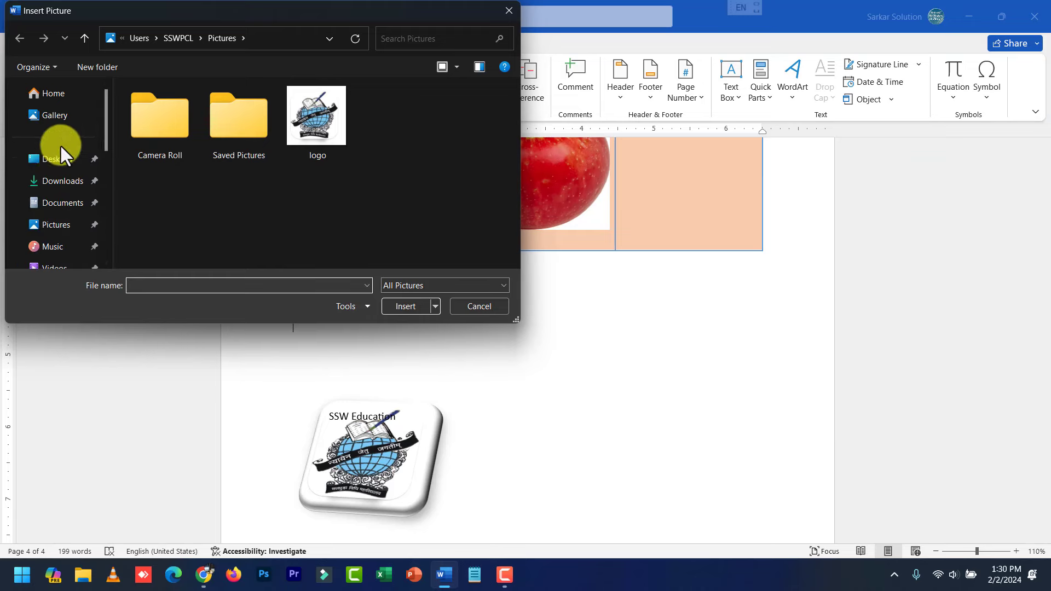
left_click(63, 181)
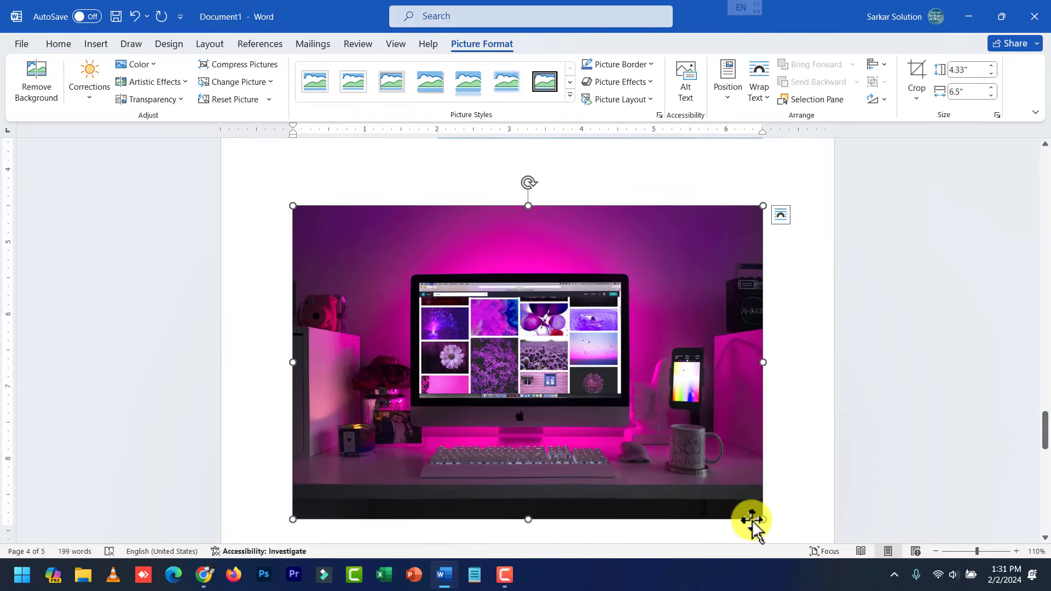
left_click_drag(752, 520, 559, 352)
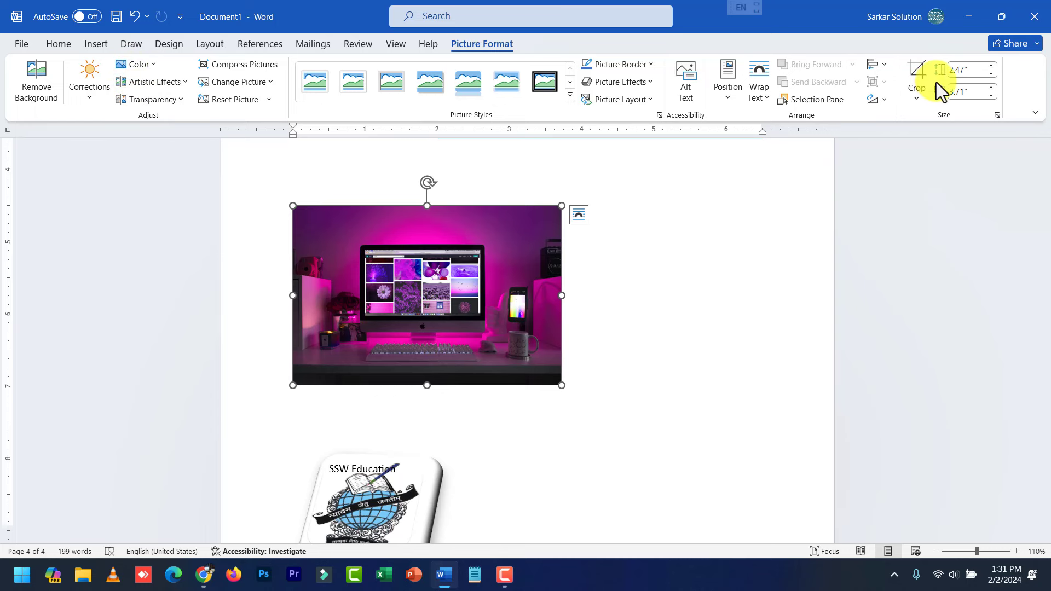
Crop the iMac desk photo to the Oval basic shape and reselect it.
left_click(919, 95)
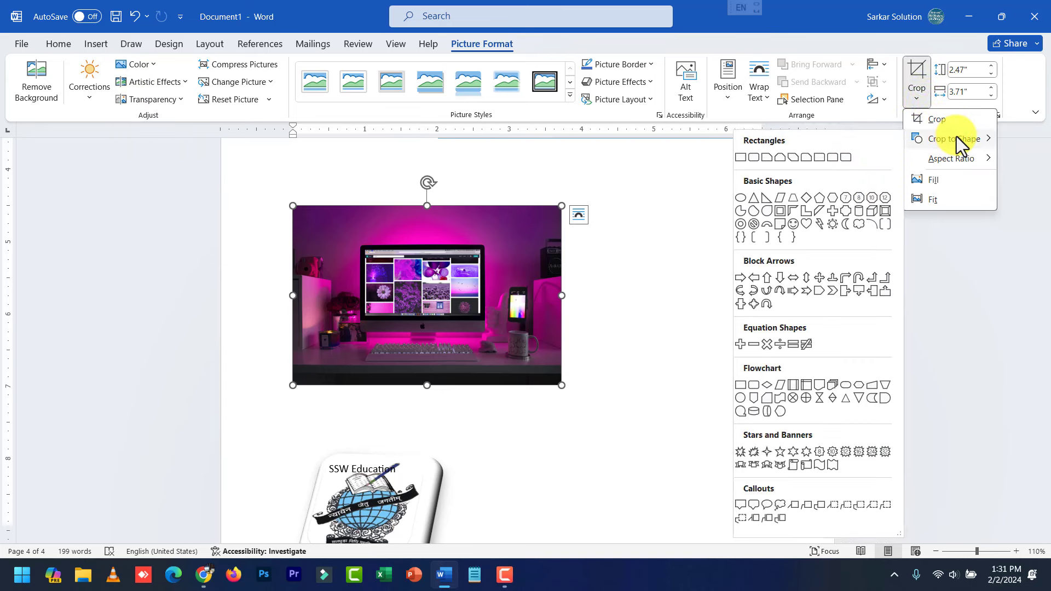
mouse_move(953, 139)
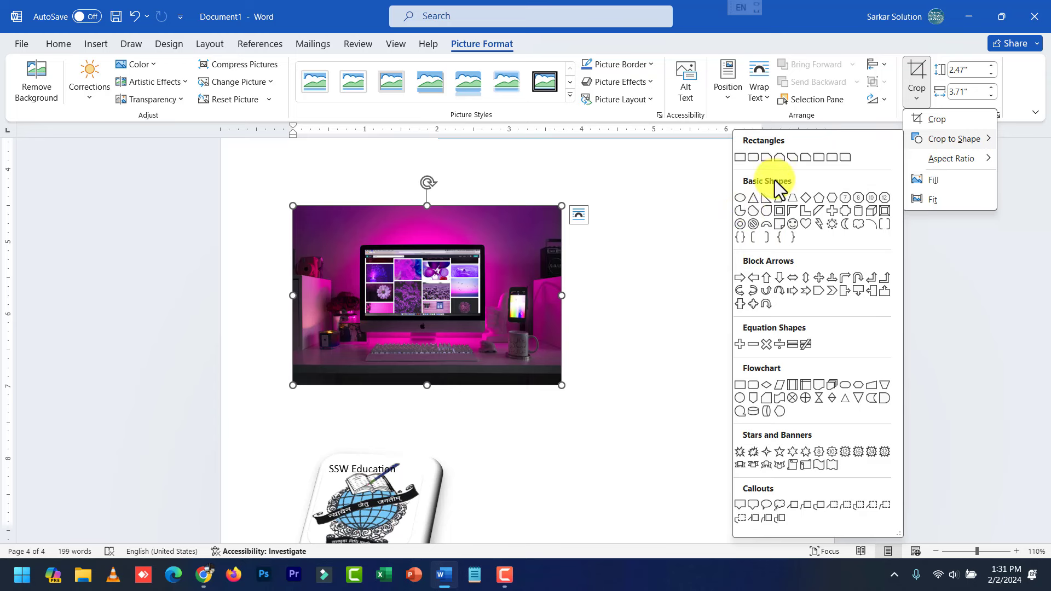
left_click(741, 198)
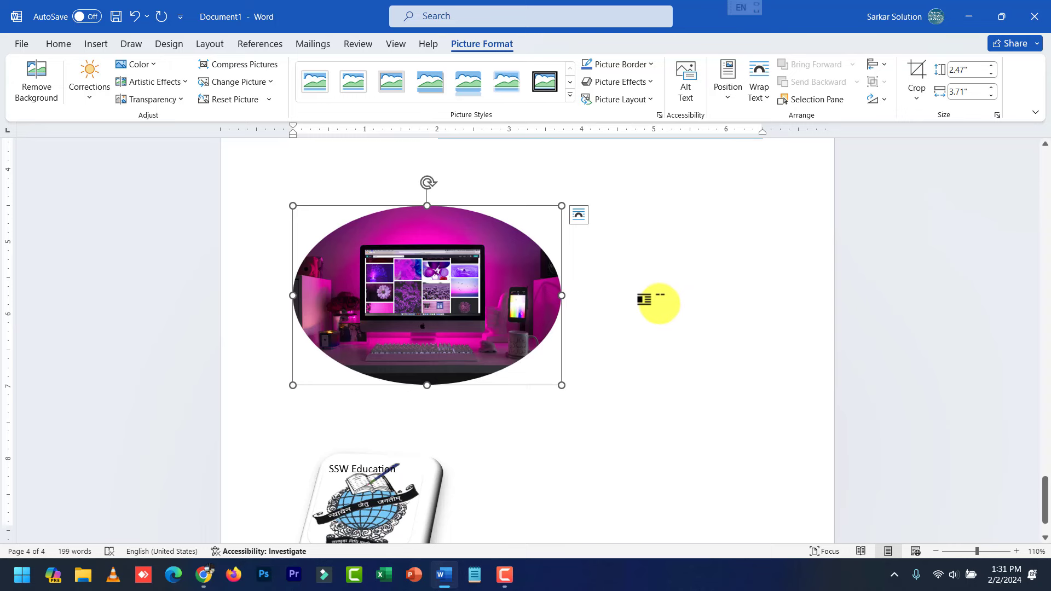
left_click(597, 351)
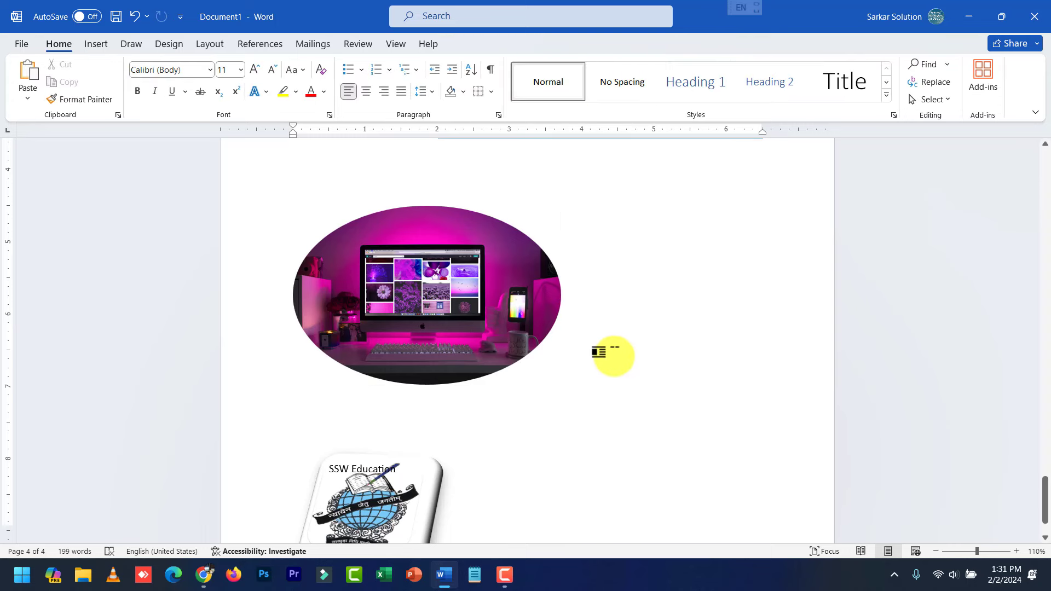
left_click(442, 278)
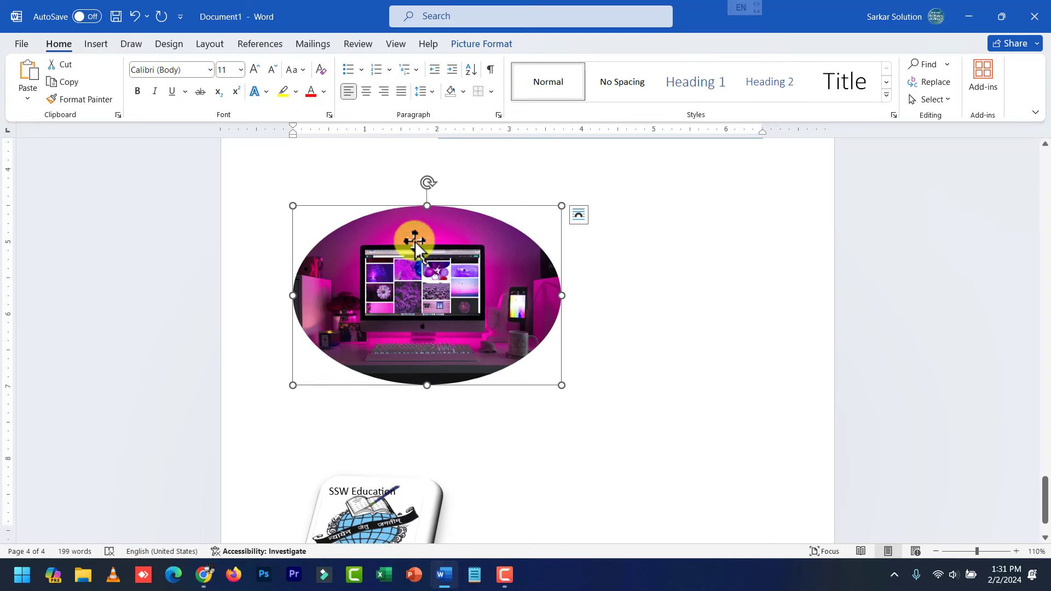
Apply a white-framed picture style and a red border to the computer photo.
left_click(470, 46)
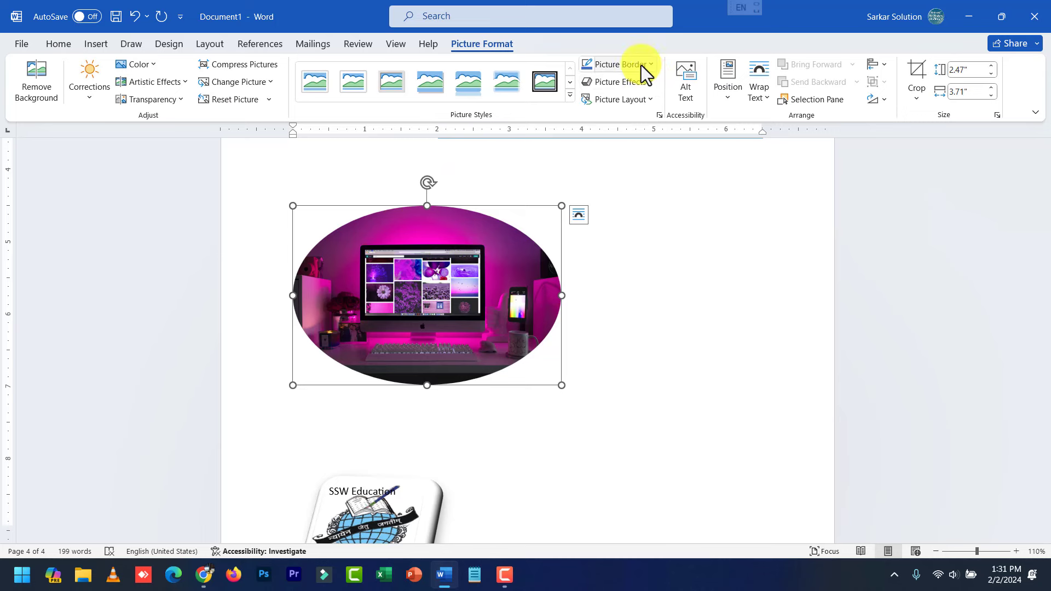
left_click(321, 86)
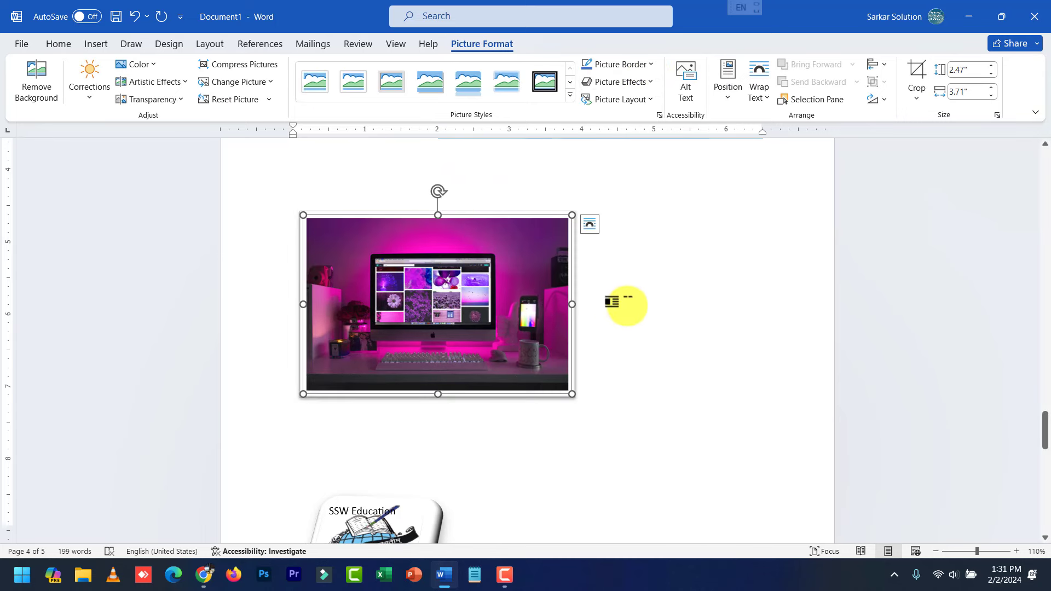
left_click(649, 61)
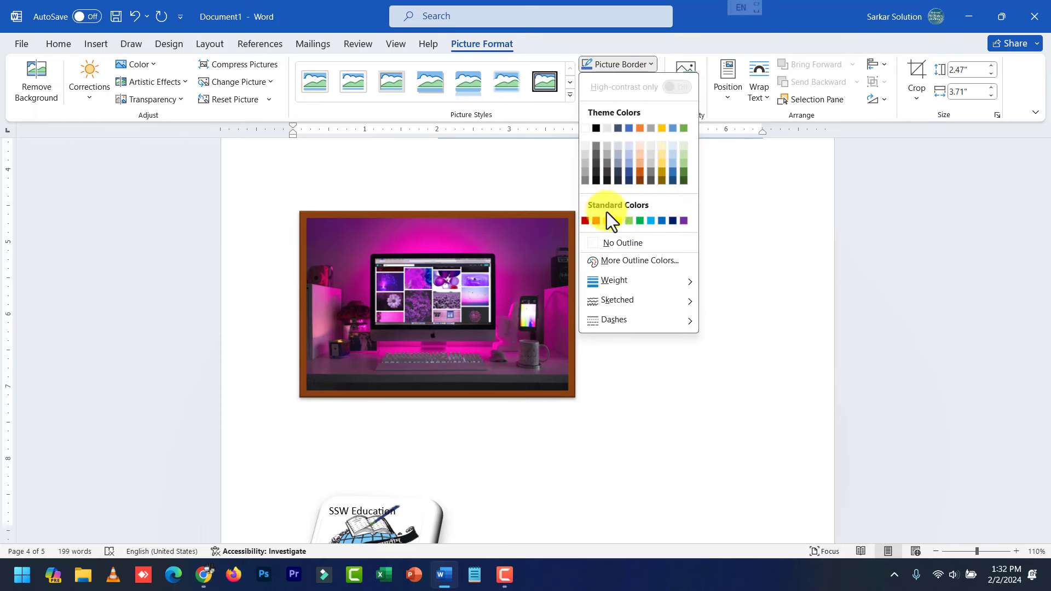
left_click(596, 221)
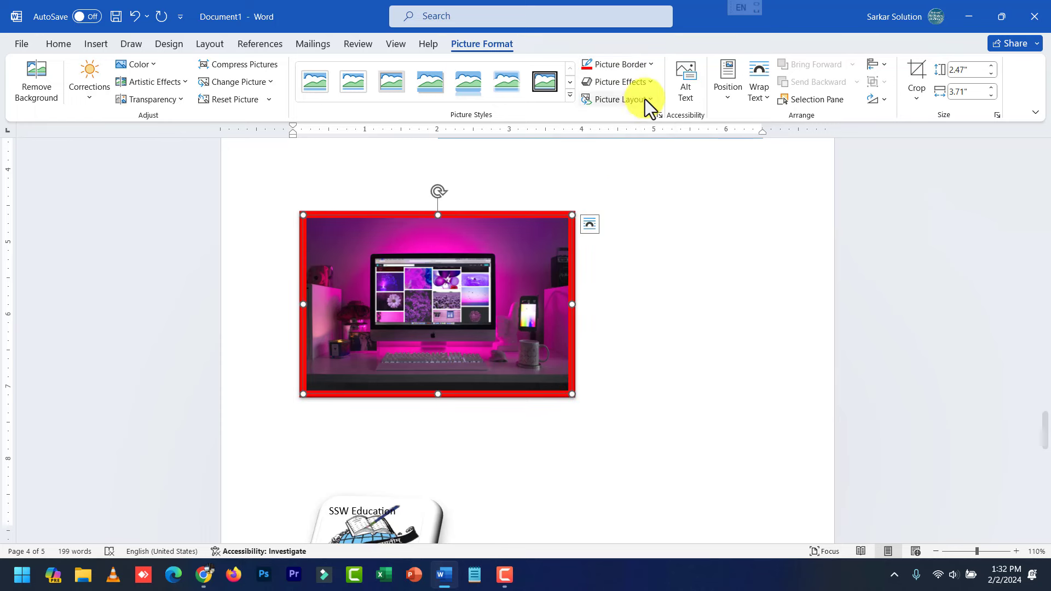
Add an 11-point gold glow around the computer photo.
left_click(652, 81)
mouse_move(629, 192)
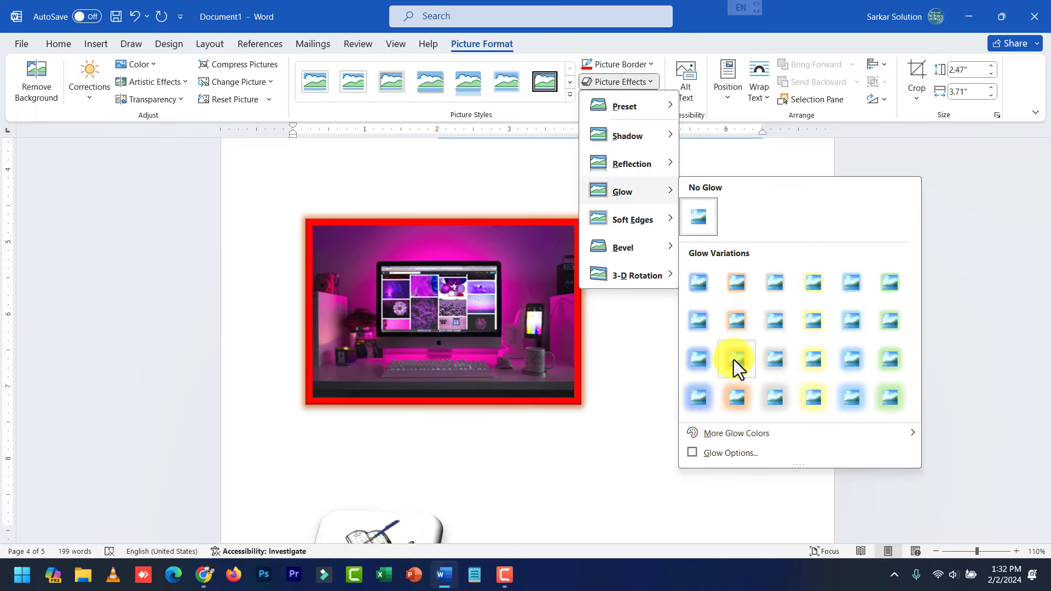
left_click(817, 354)
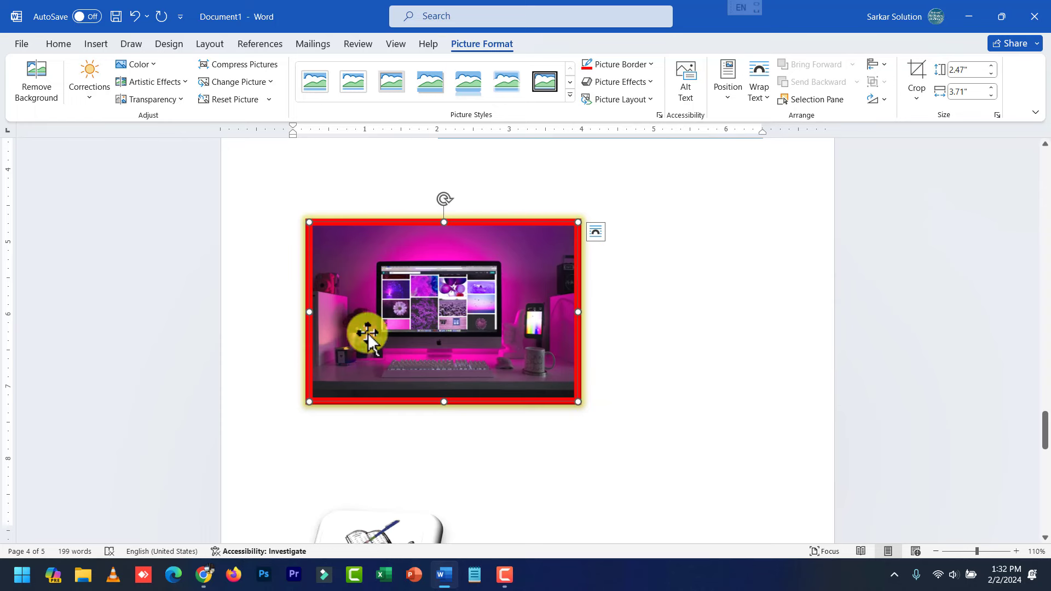
left_click(651, 86)
mouse_move(632, 219)
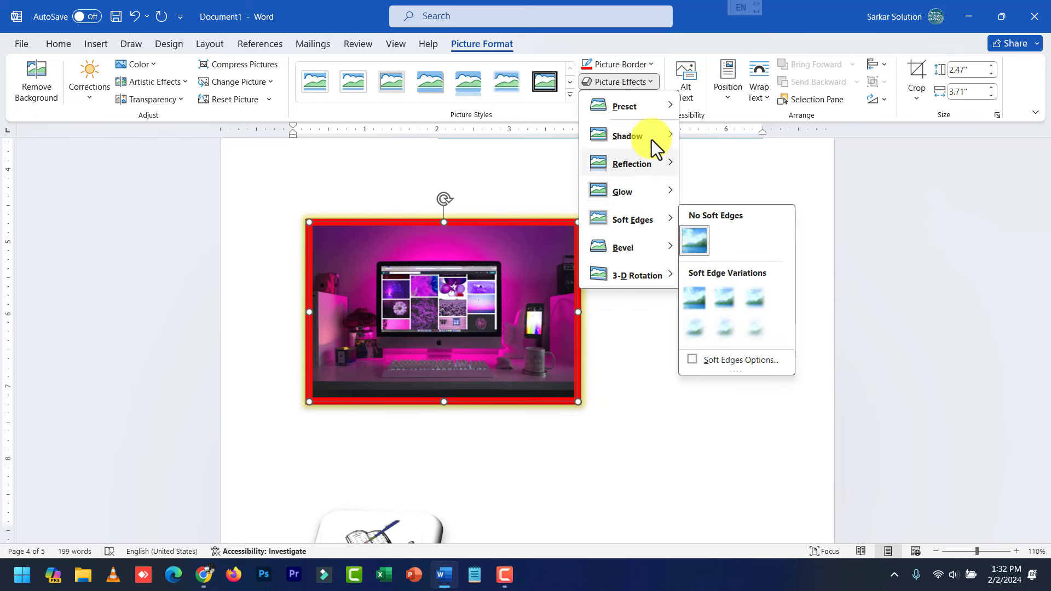
mouse_move(626, 107)
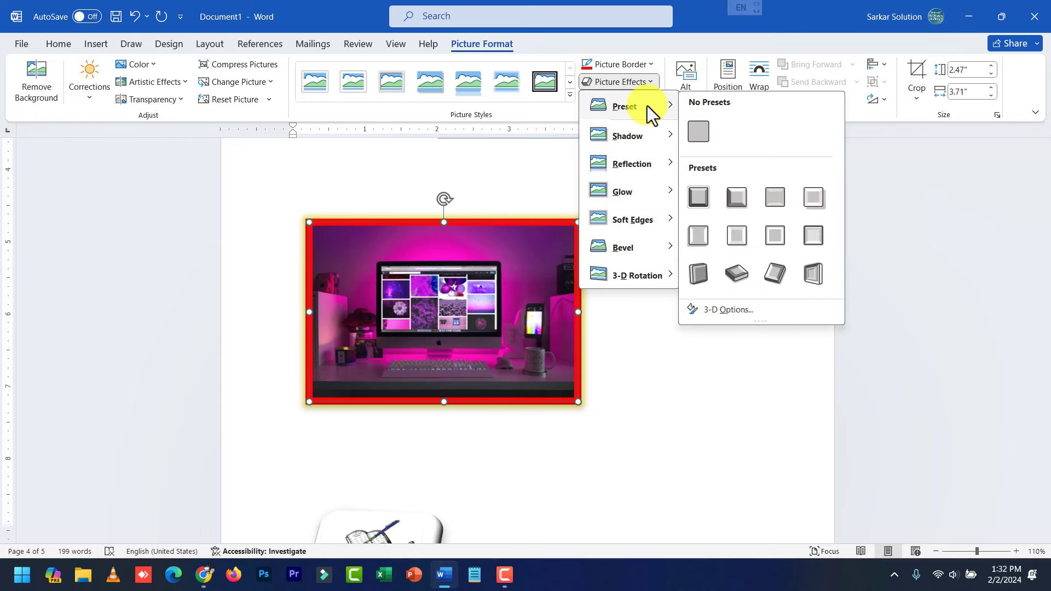
Convert the photo to an Accented Picture layout captioned "Computer".
left_click(632, 82)
left_click(647, 100)
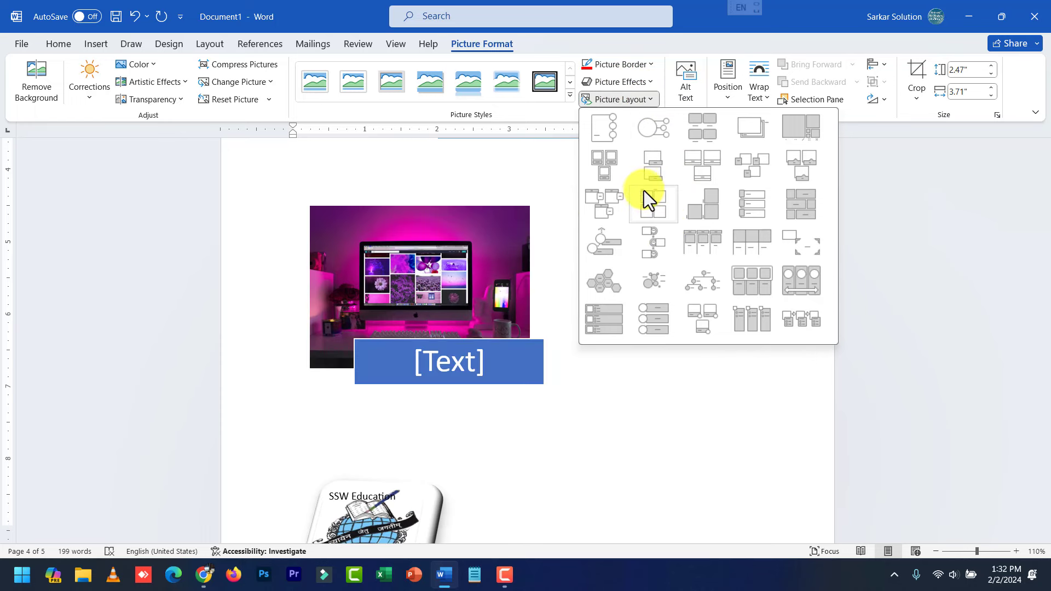
left_click(612, 132)
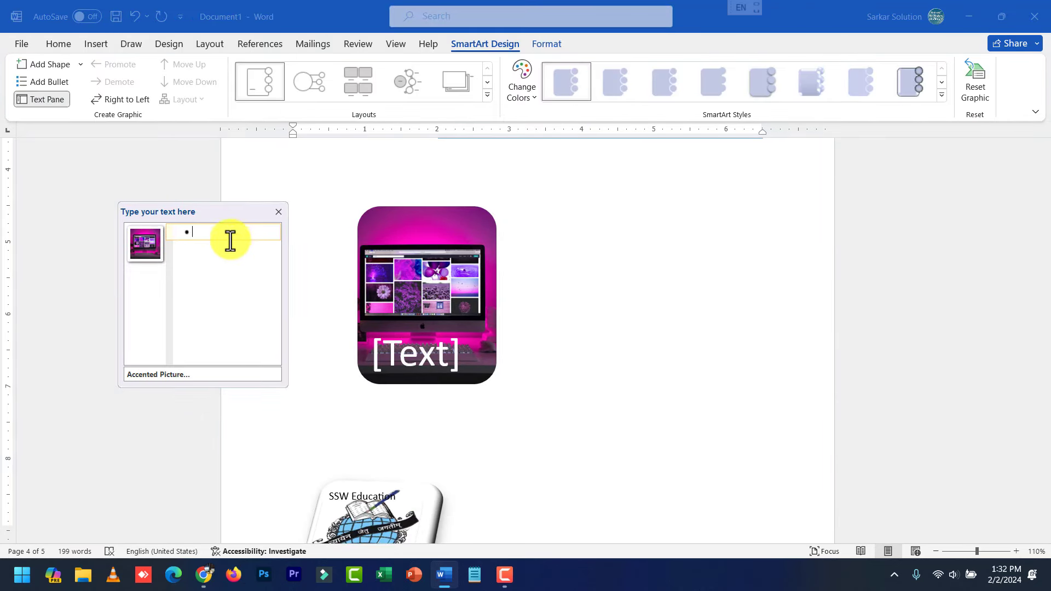
type("Com")
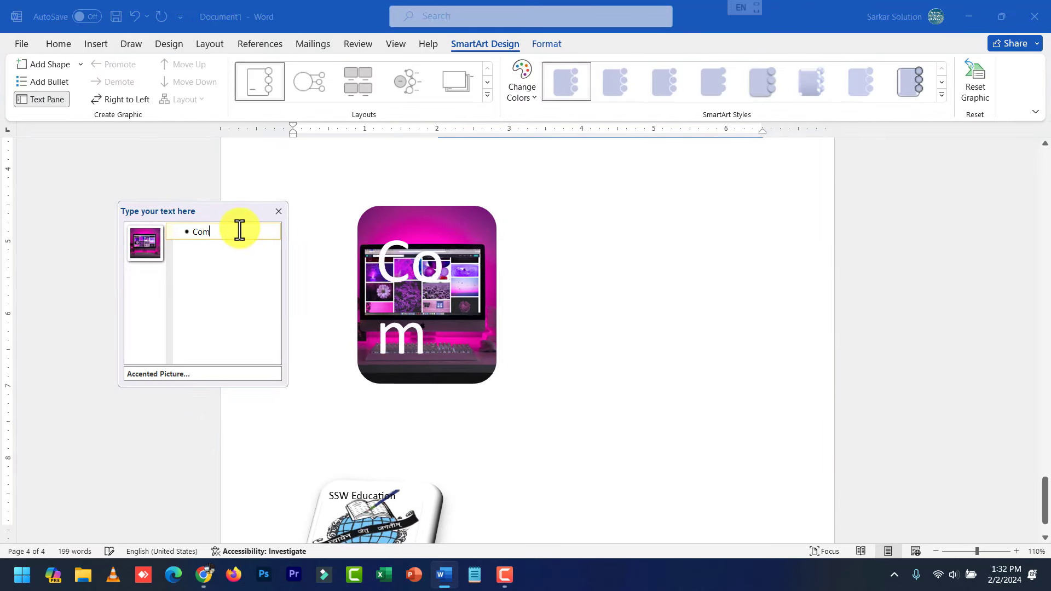
type("puter")
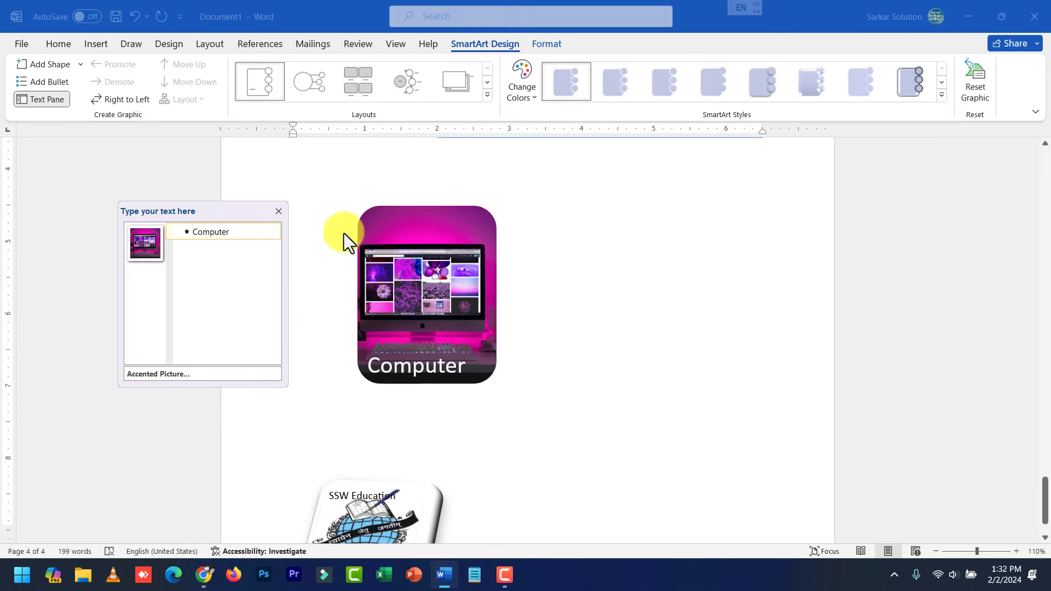
left_click(279, 212)
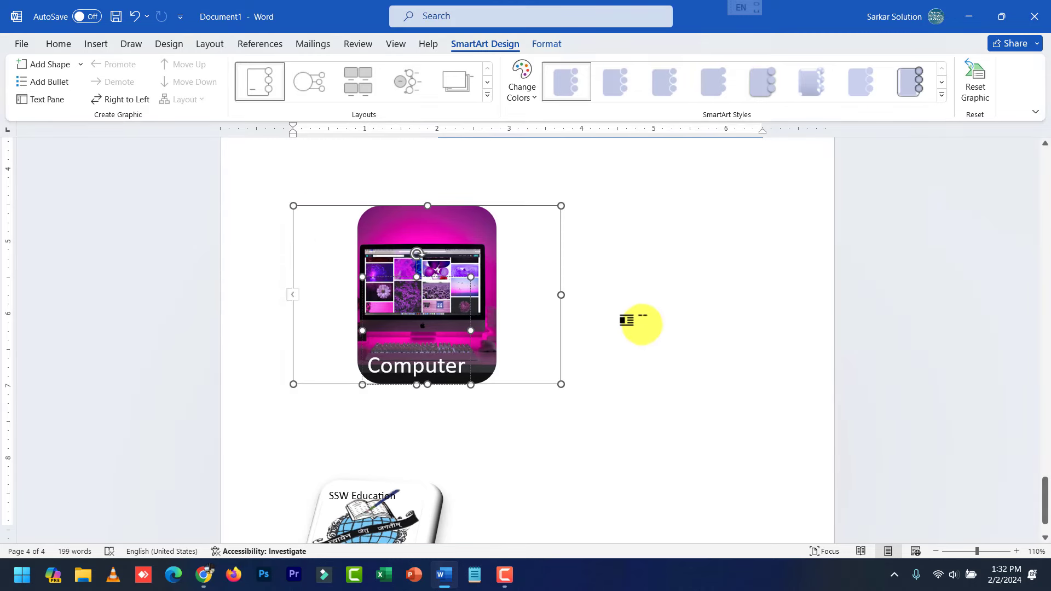
Select the graphic's picture, caption and whole shape, then deselect with the caret below.
left_click(639, 320)
left_click(399, 351)
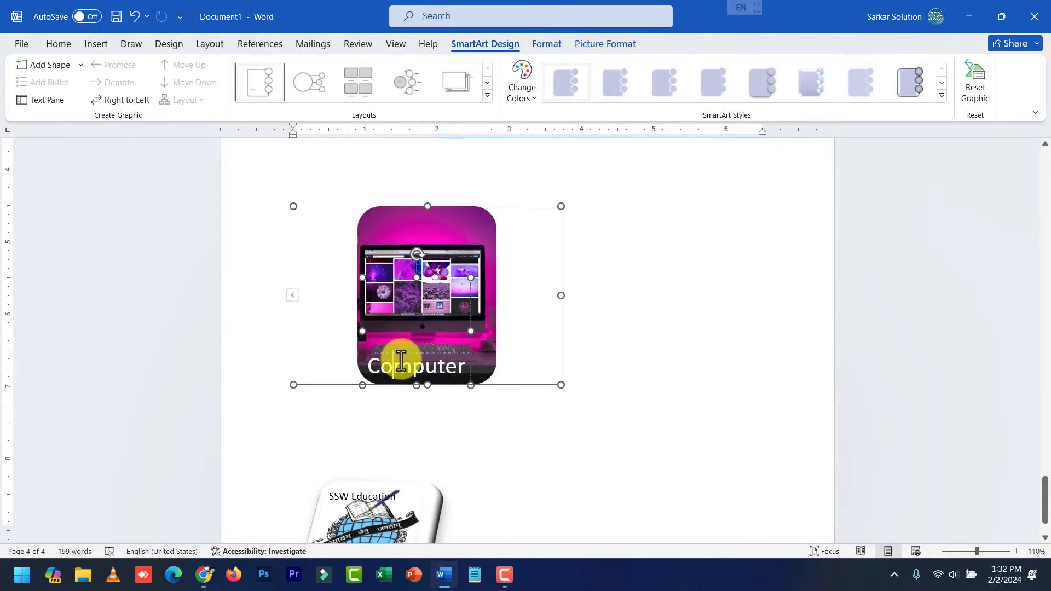
left_click(399, 355)
left_click(428, 232)
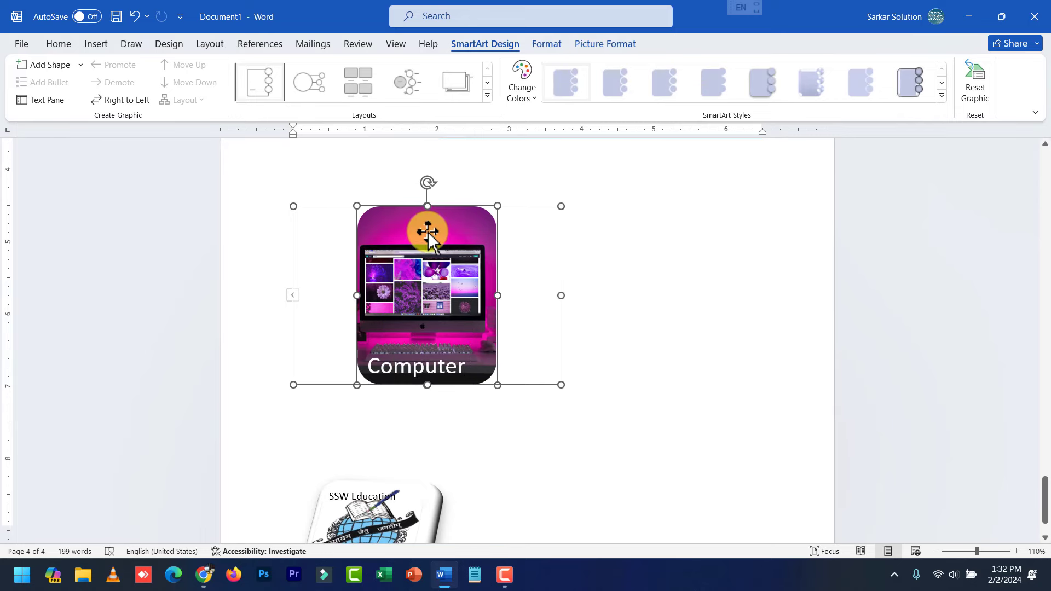
left_click(607, 296)
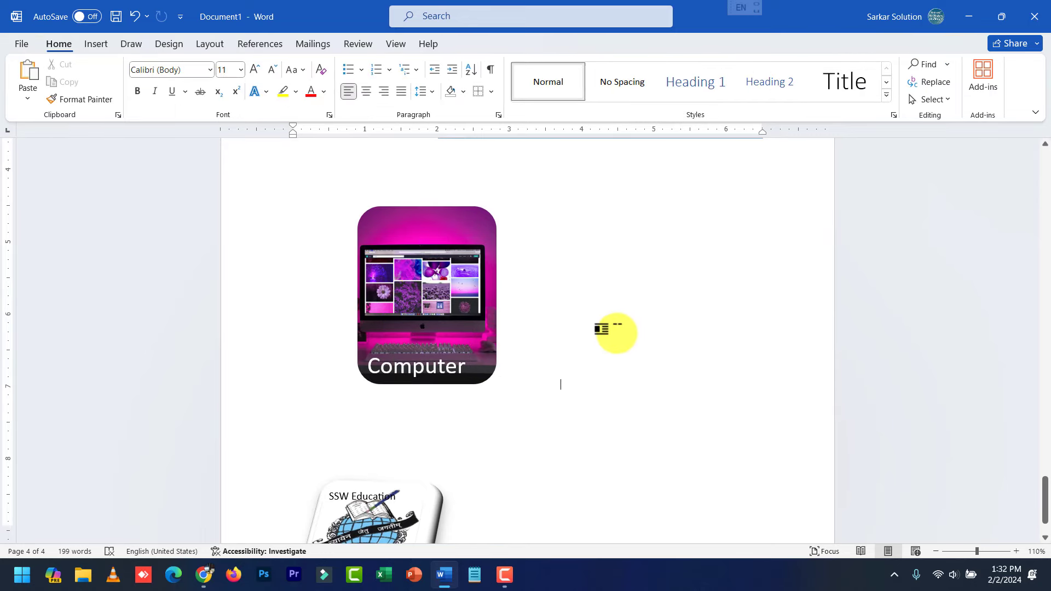
left_click(546, 403)
left_click(669, 368)
Add an empty paragraph below the graphic, then look over the Shapes, 3D Models and Screenshot options.
key("Return")
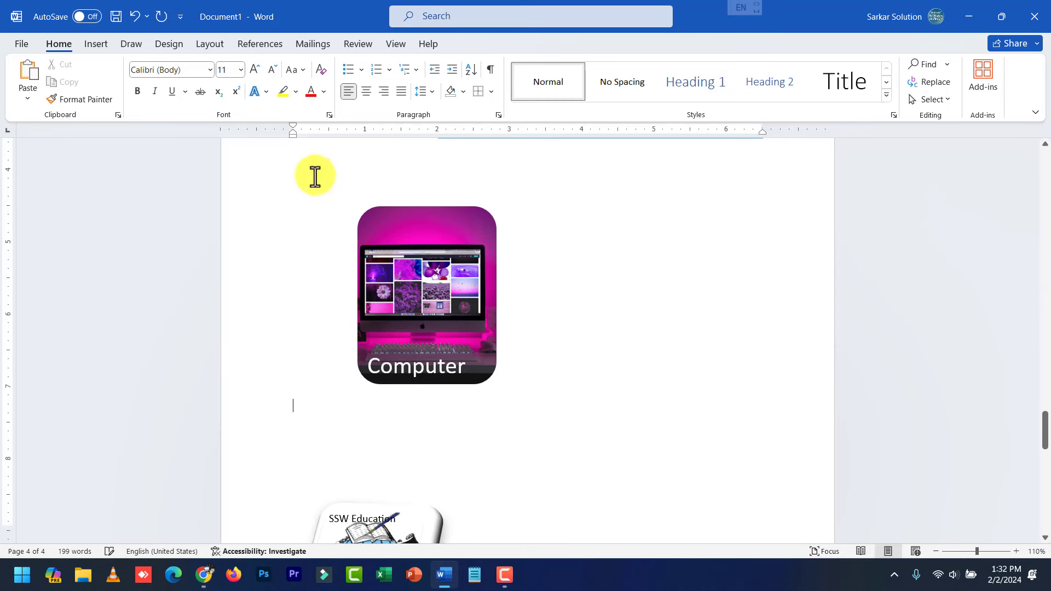
left_click(96, 44)
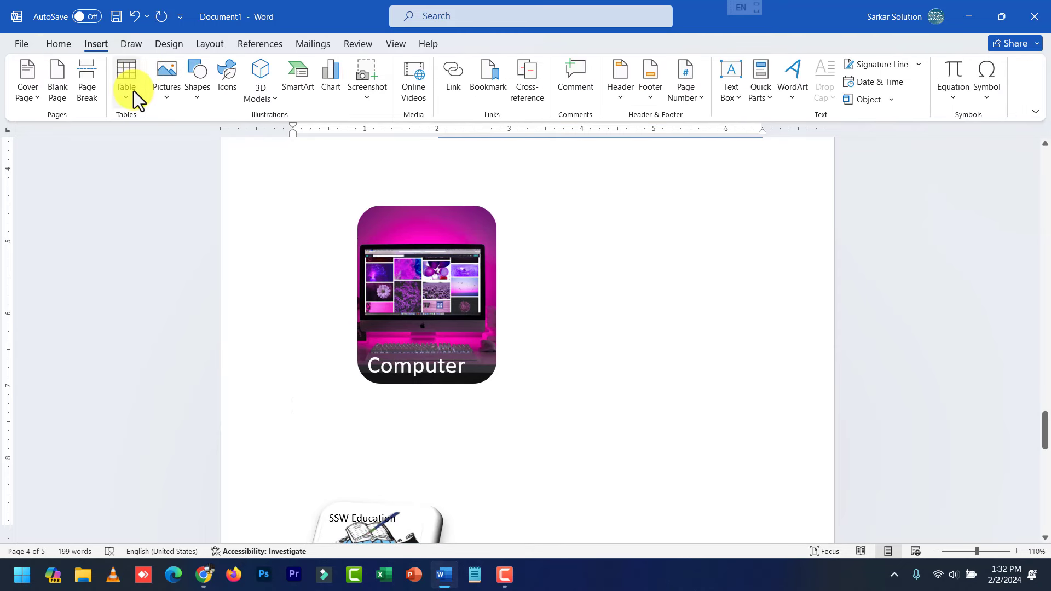
left_click(205, 97)
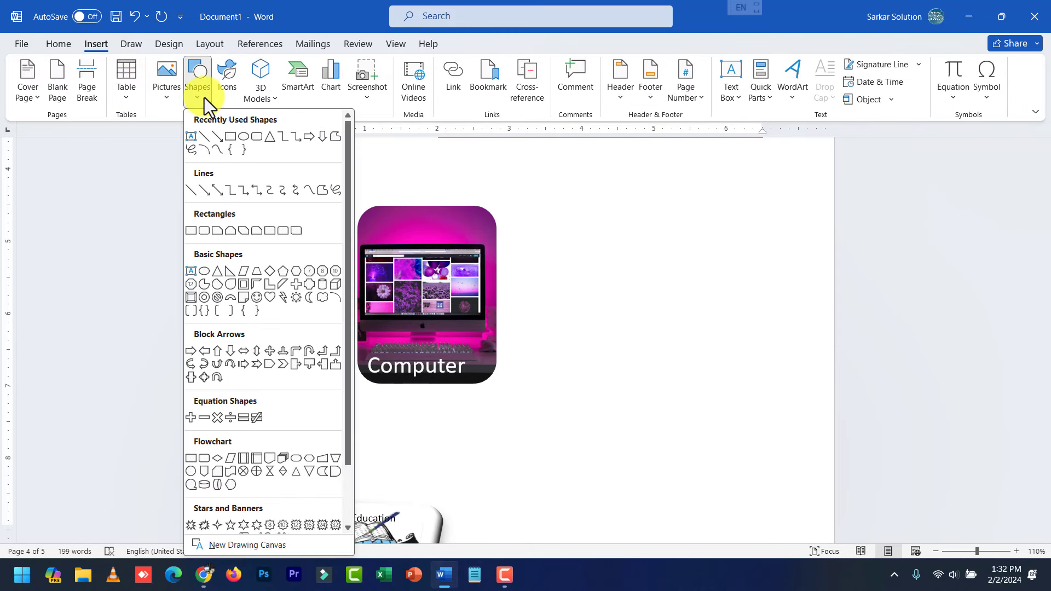
left_click(262, 97)
left_click(262, 99)
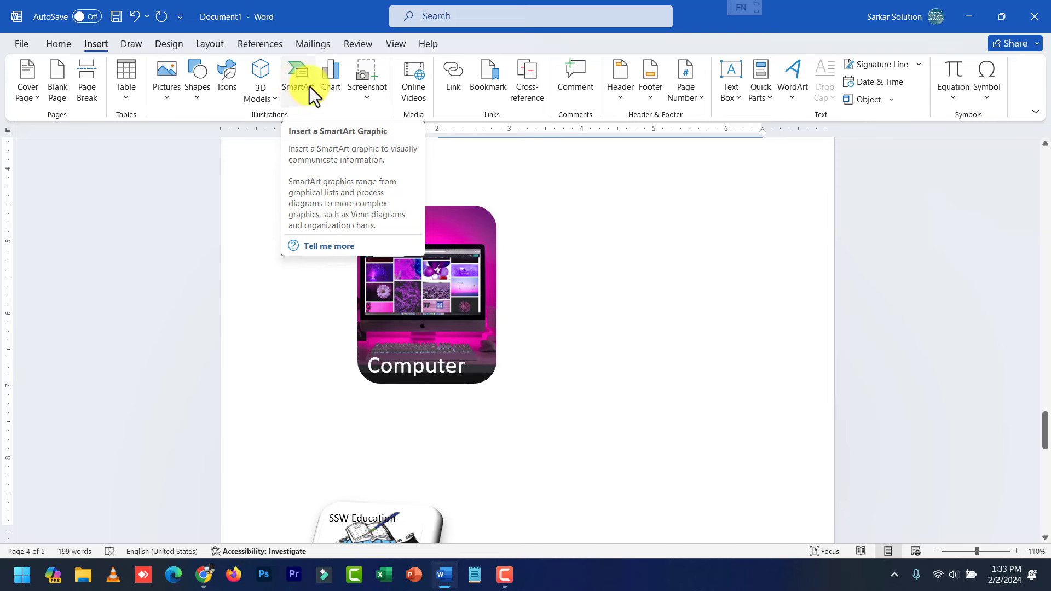
left_click(364, 100)
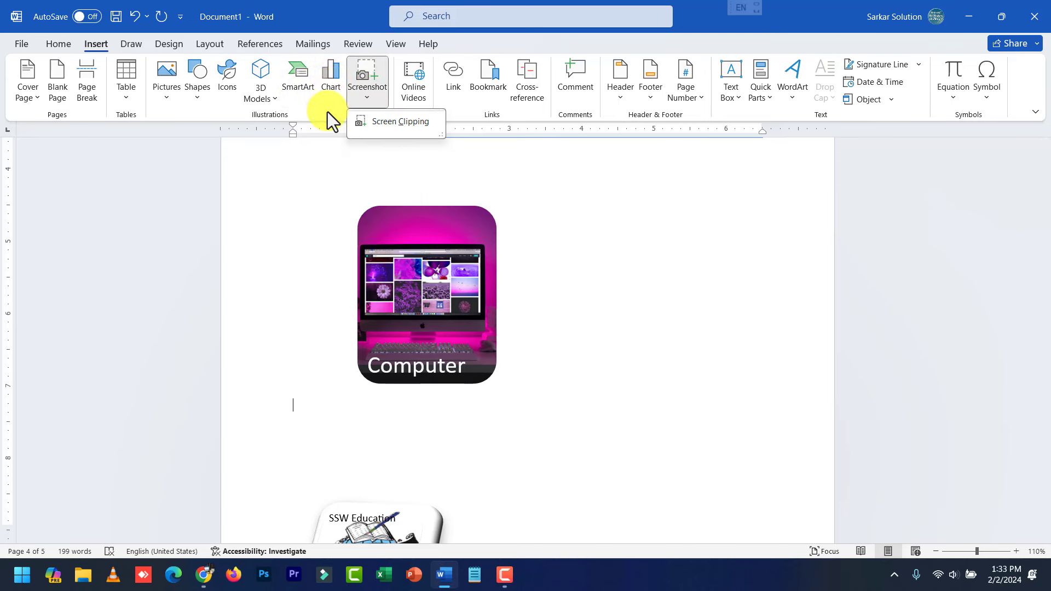
left_click(327, 111)
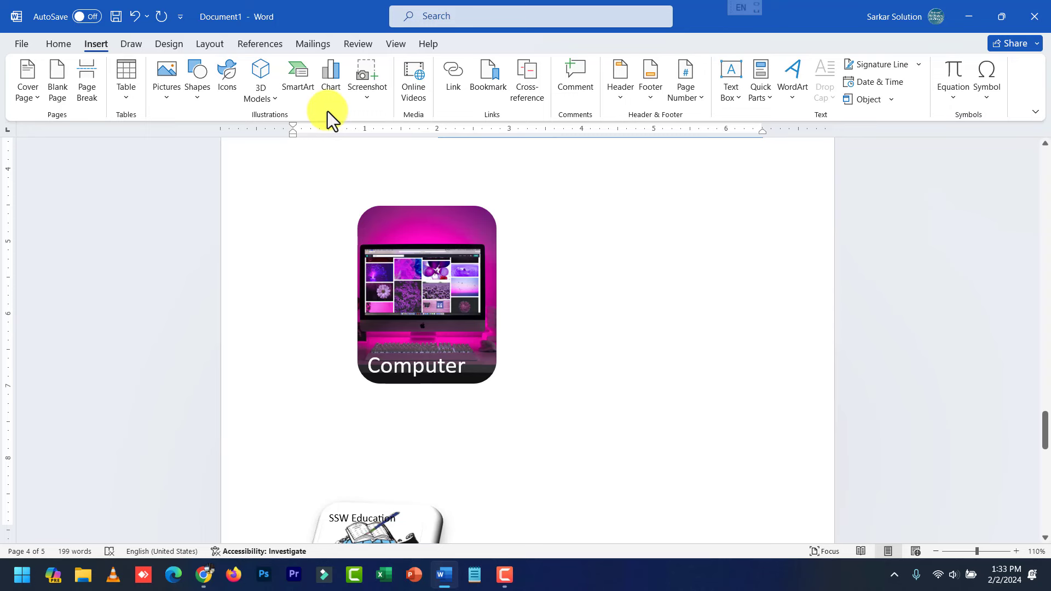